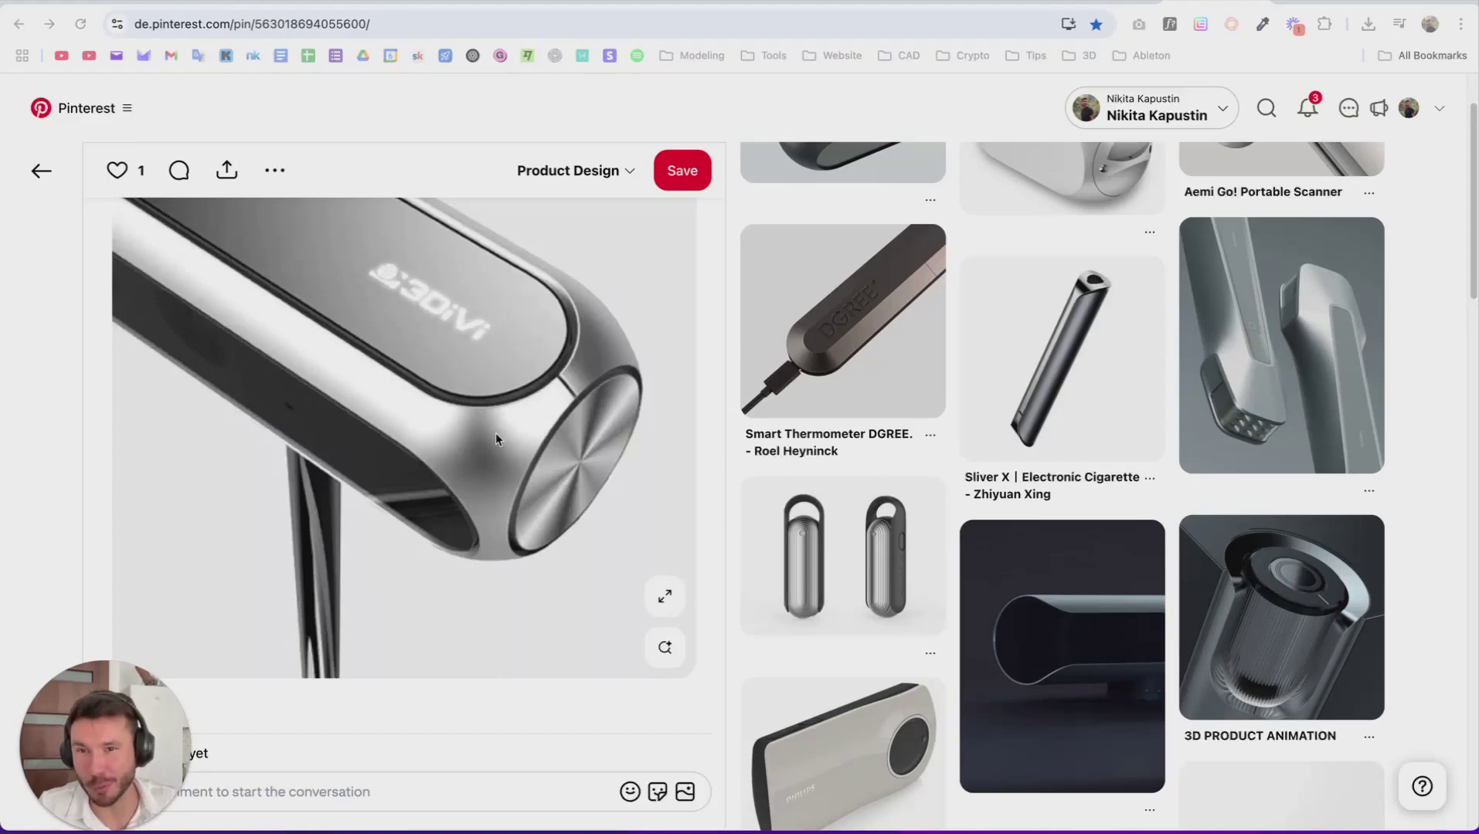
Look over the 3DiVi device reference on Pinterest and the introduction of the Plasticity course page.
scroll(725, 320, down, 5)
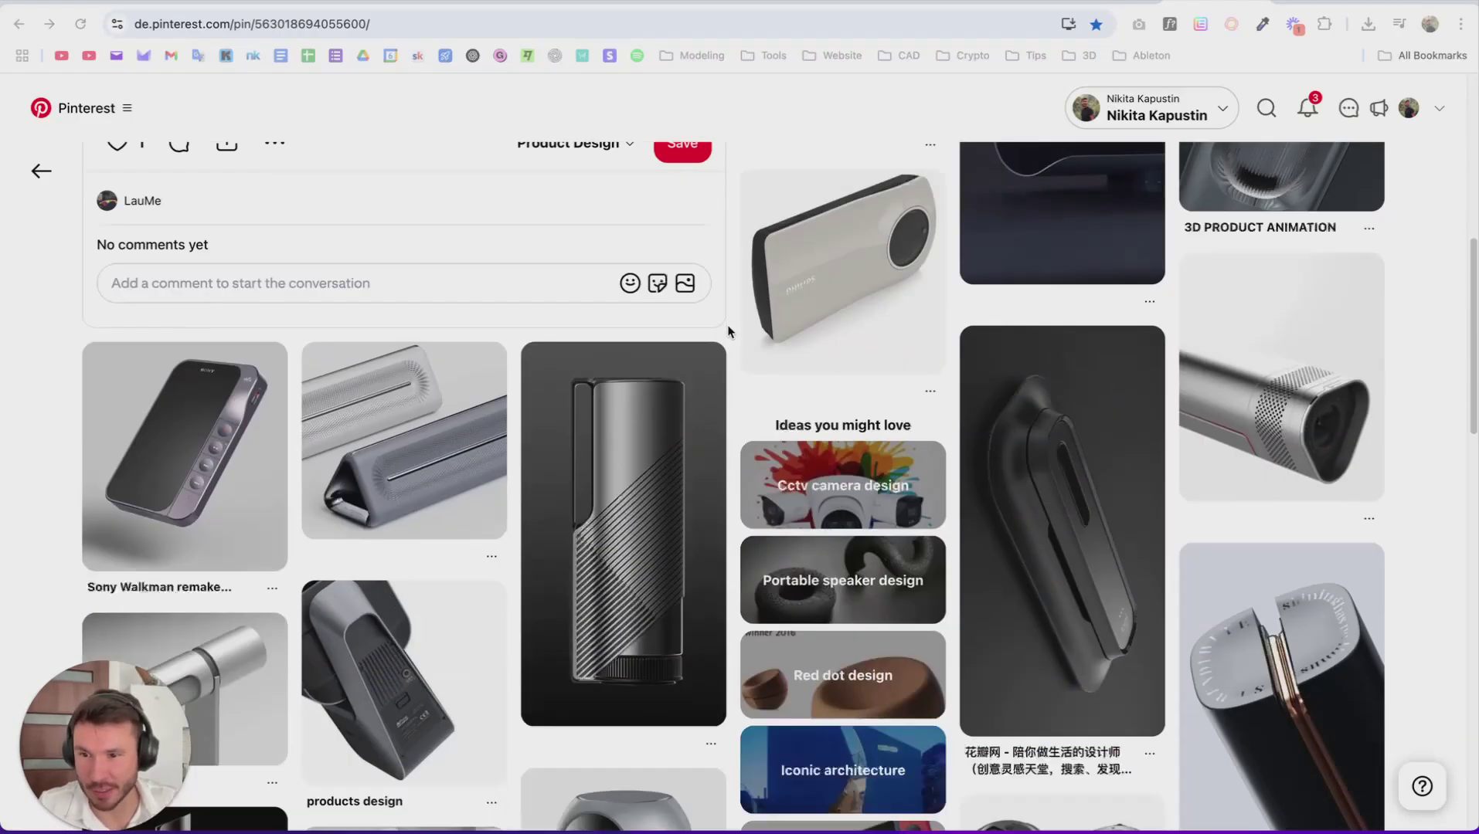
scroll(727, 324, up, 6)
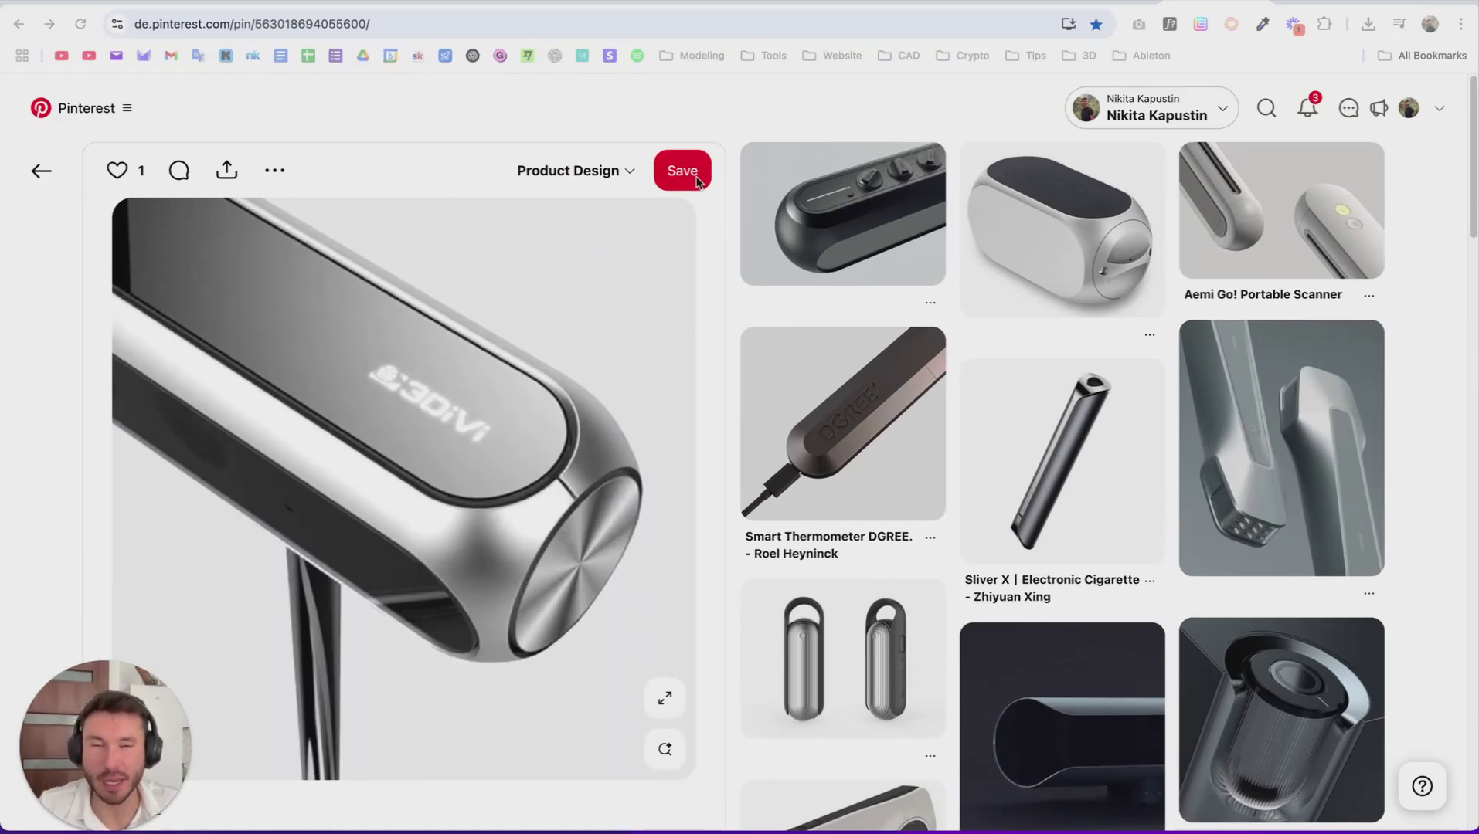
key(alt+Tab)
key(alt+Tab)
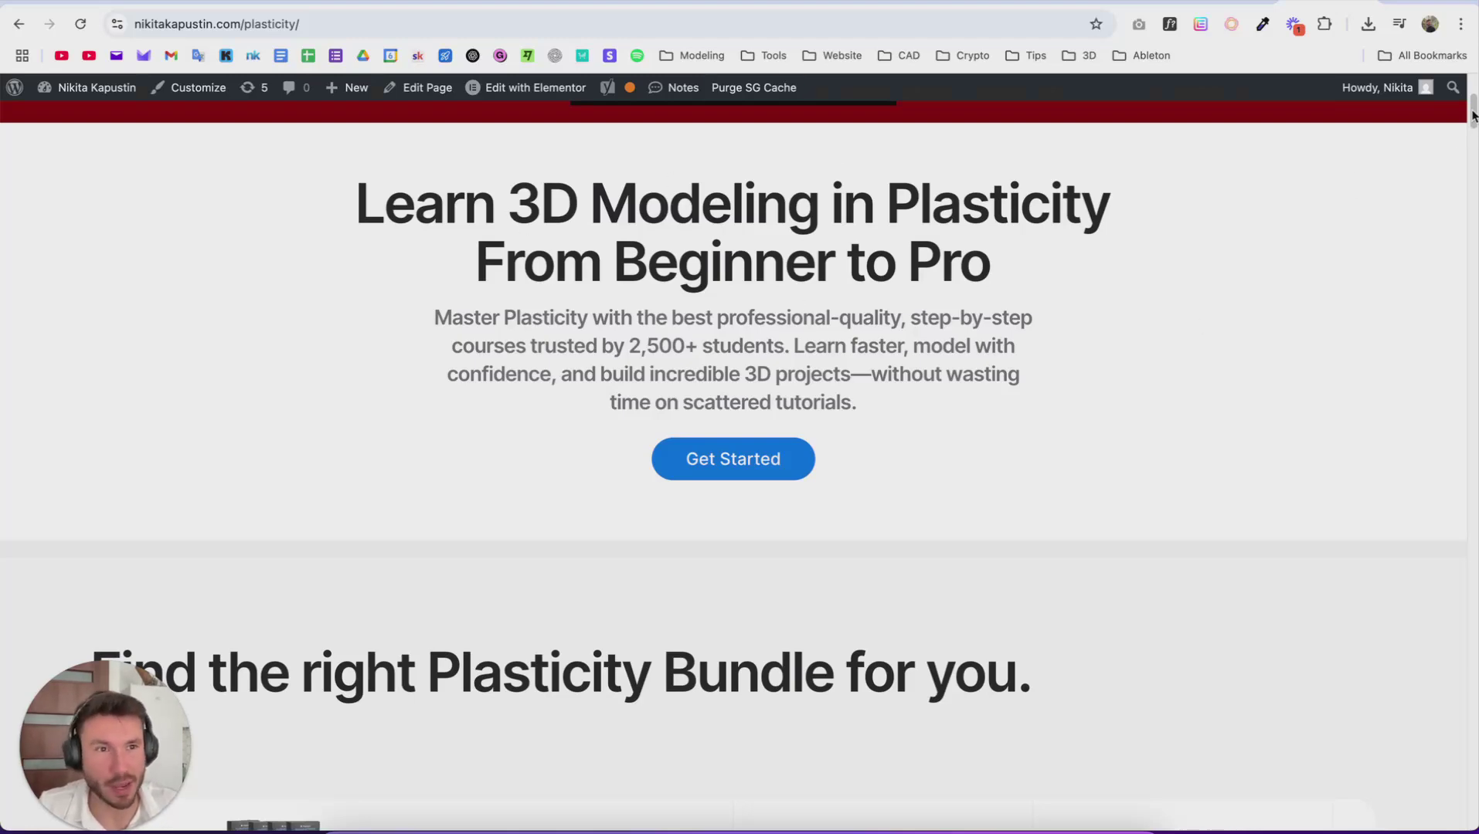
drag(1472, 116, 1471, 147)
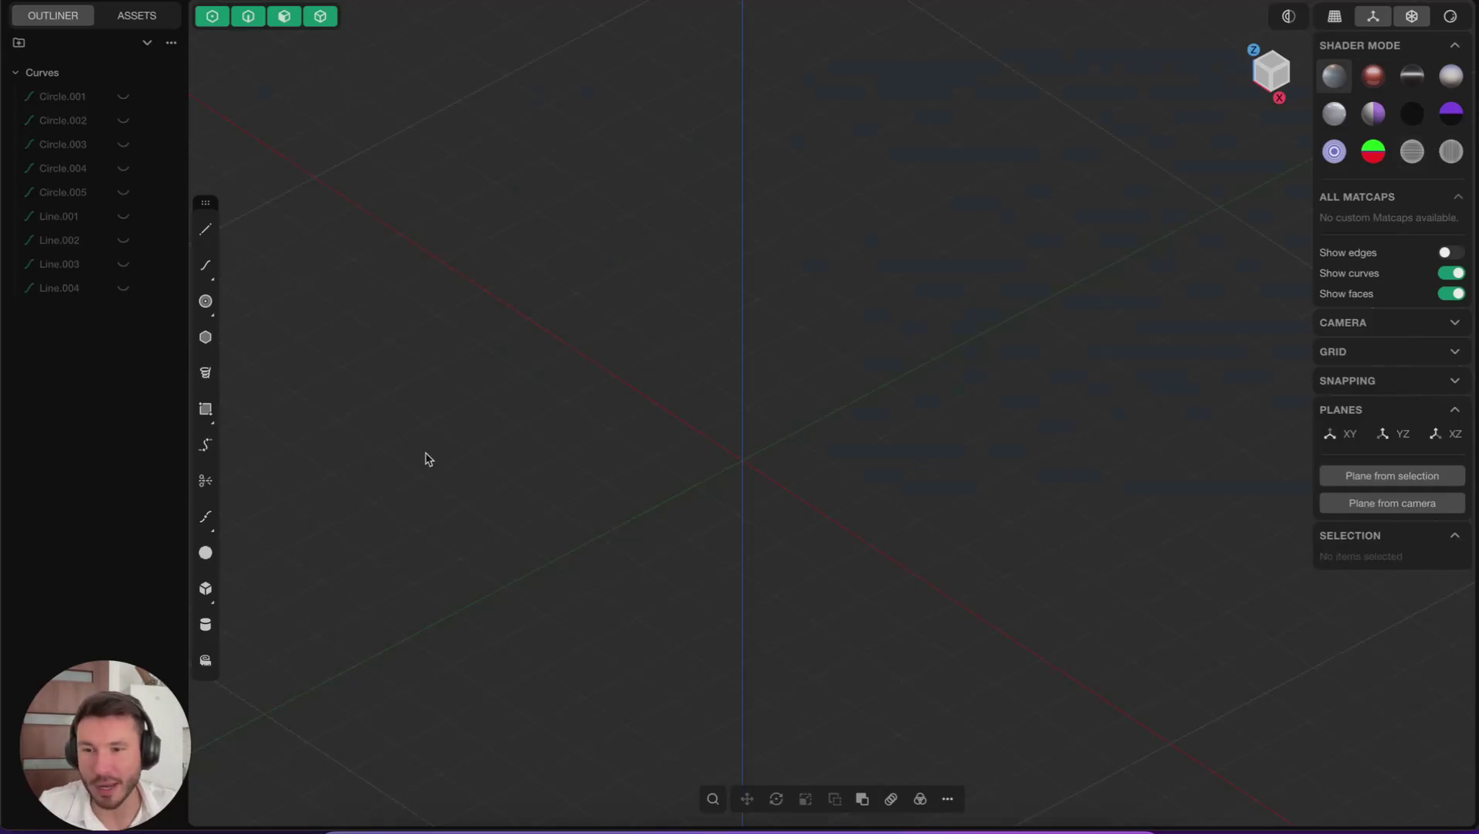
Bring up the 3DiVi reference image in PureRef and arrange it as a smaller window beside the modelling view.
middle_drag(747, 364, 757, 428)
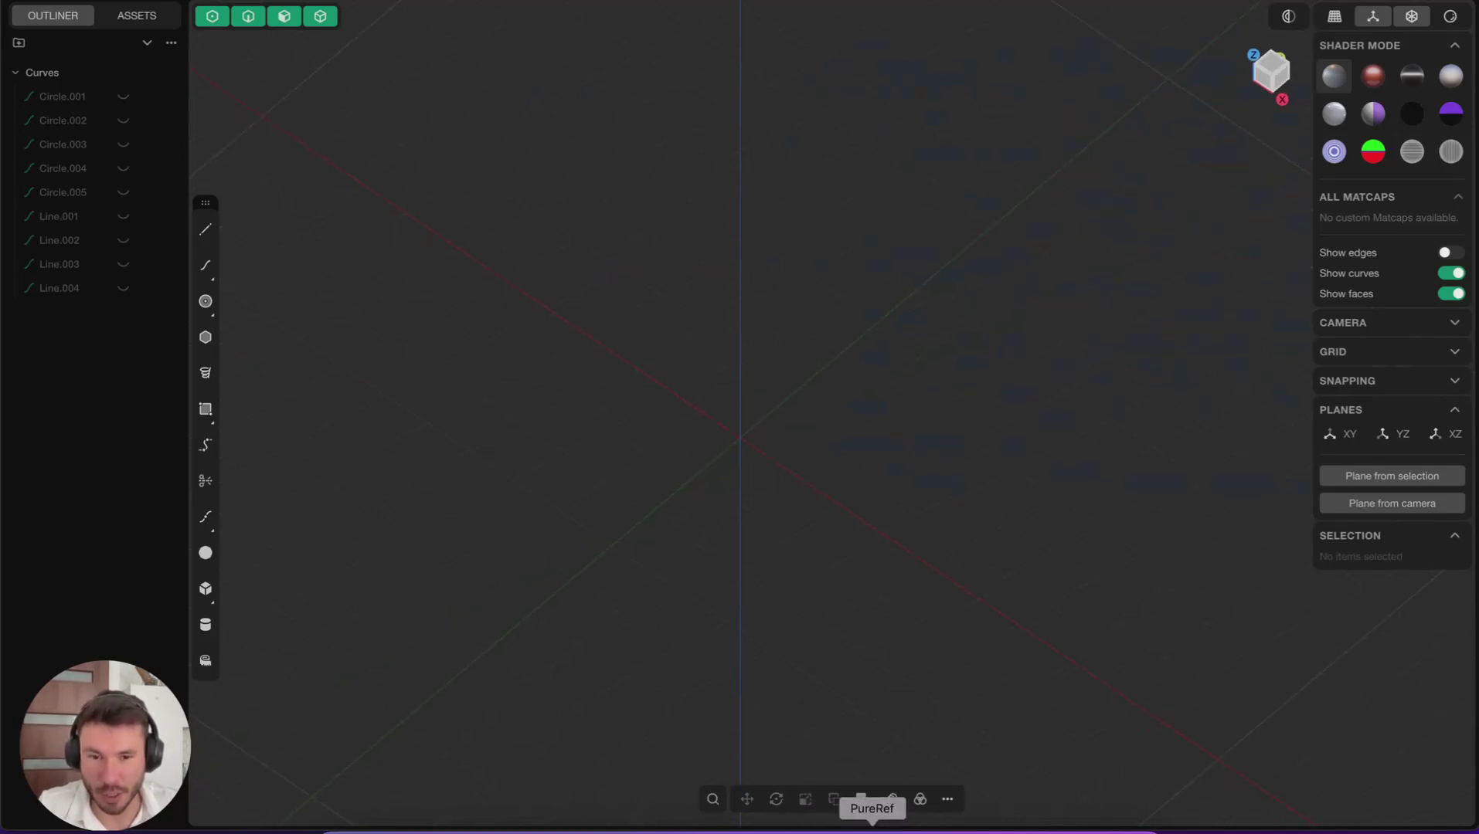
click(890, 831)
drag(433, 246, 622, 229)
drag(421, 226, 271, 313)
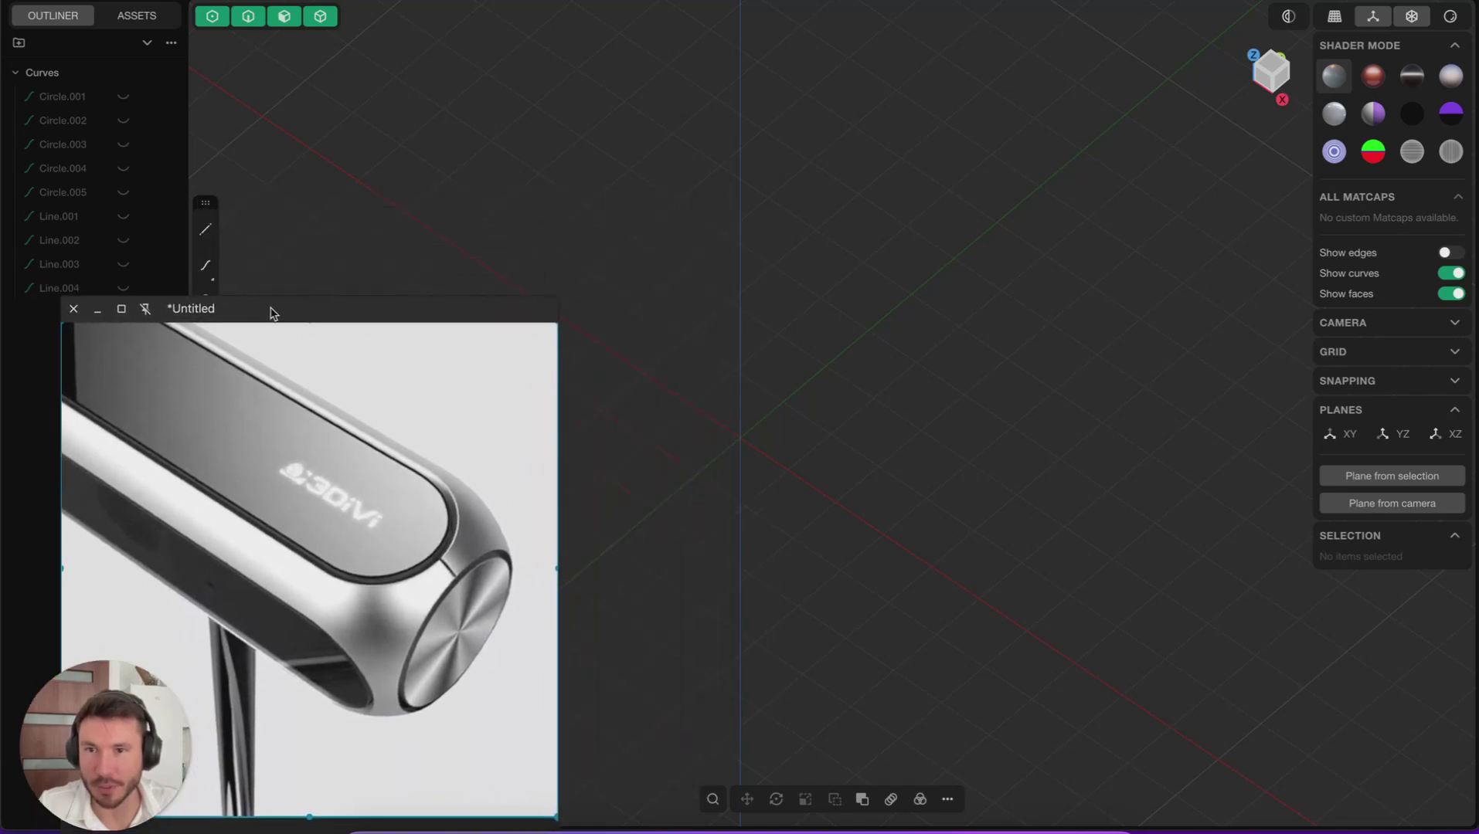
drag(545, 303, 507, 363)
double_click(399, 520)
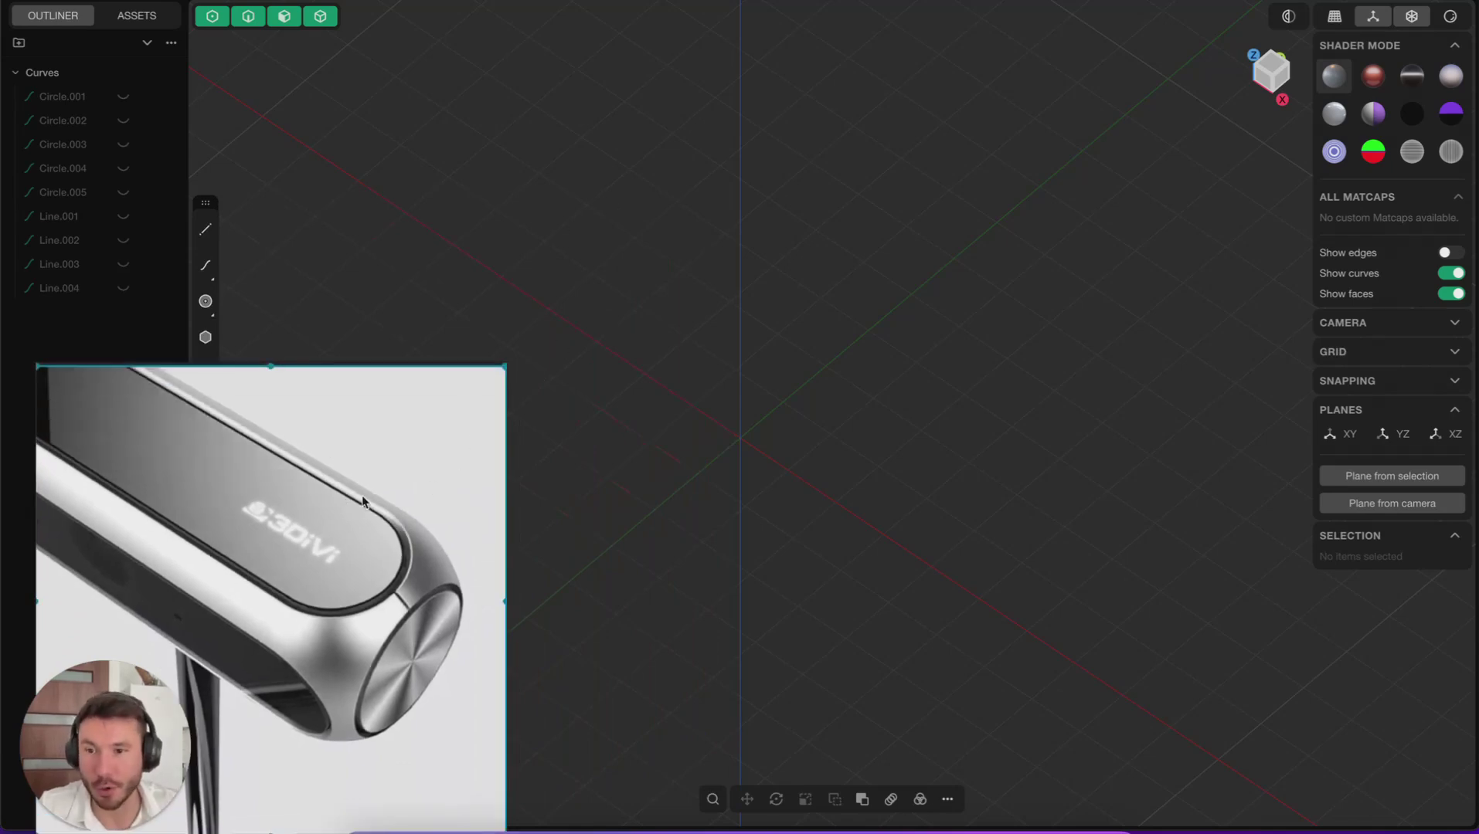
middle_drag(667, 410, 1204, 166)
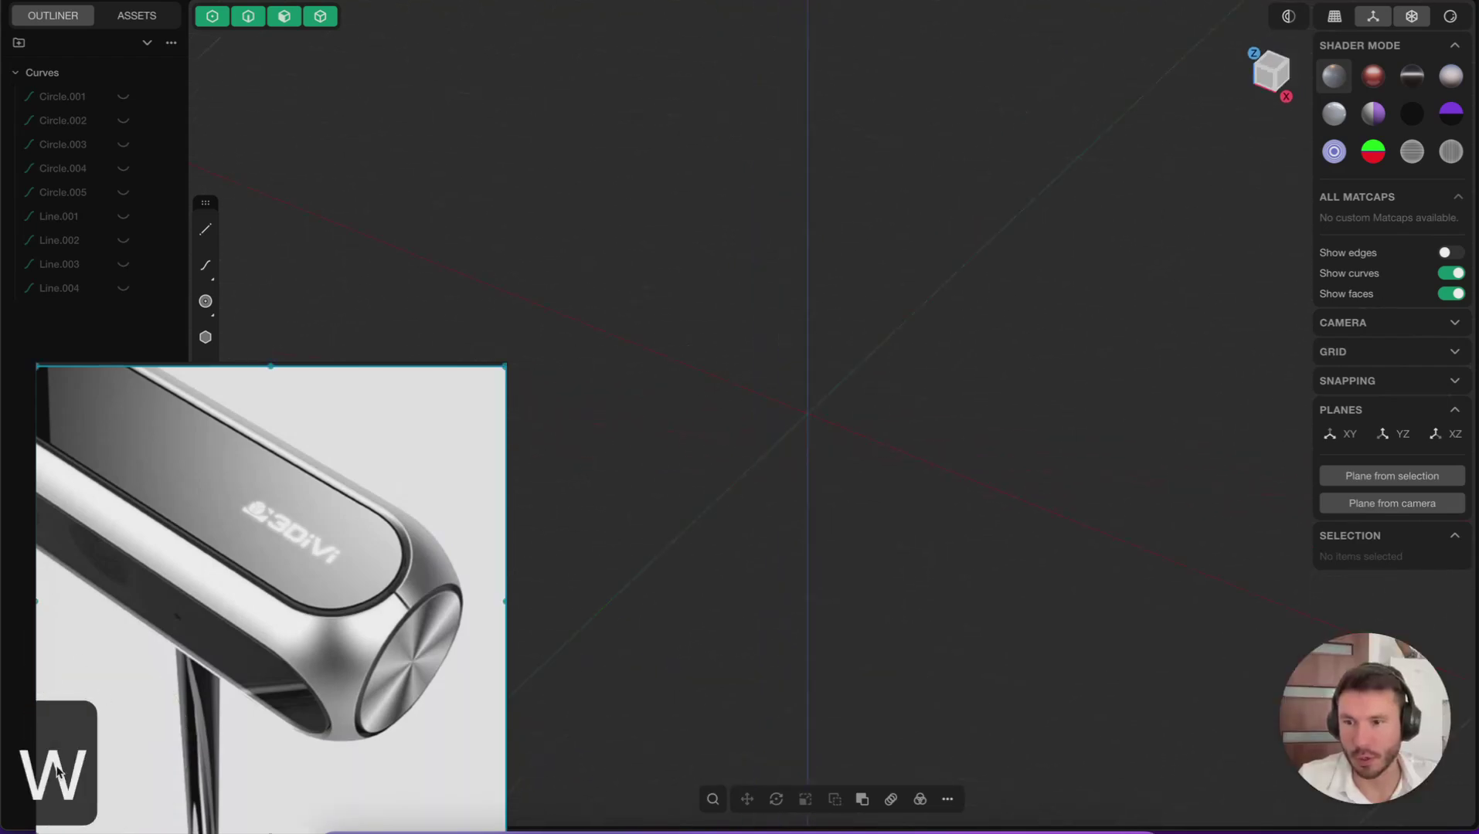
middle_drag(754, 502, 981, 314)
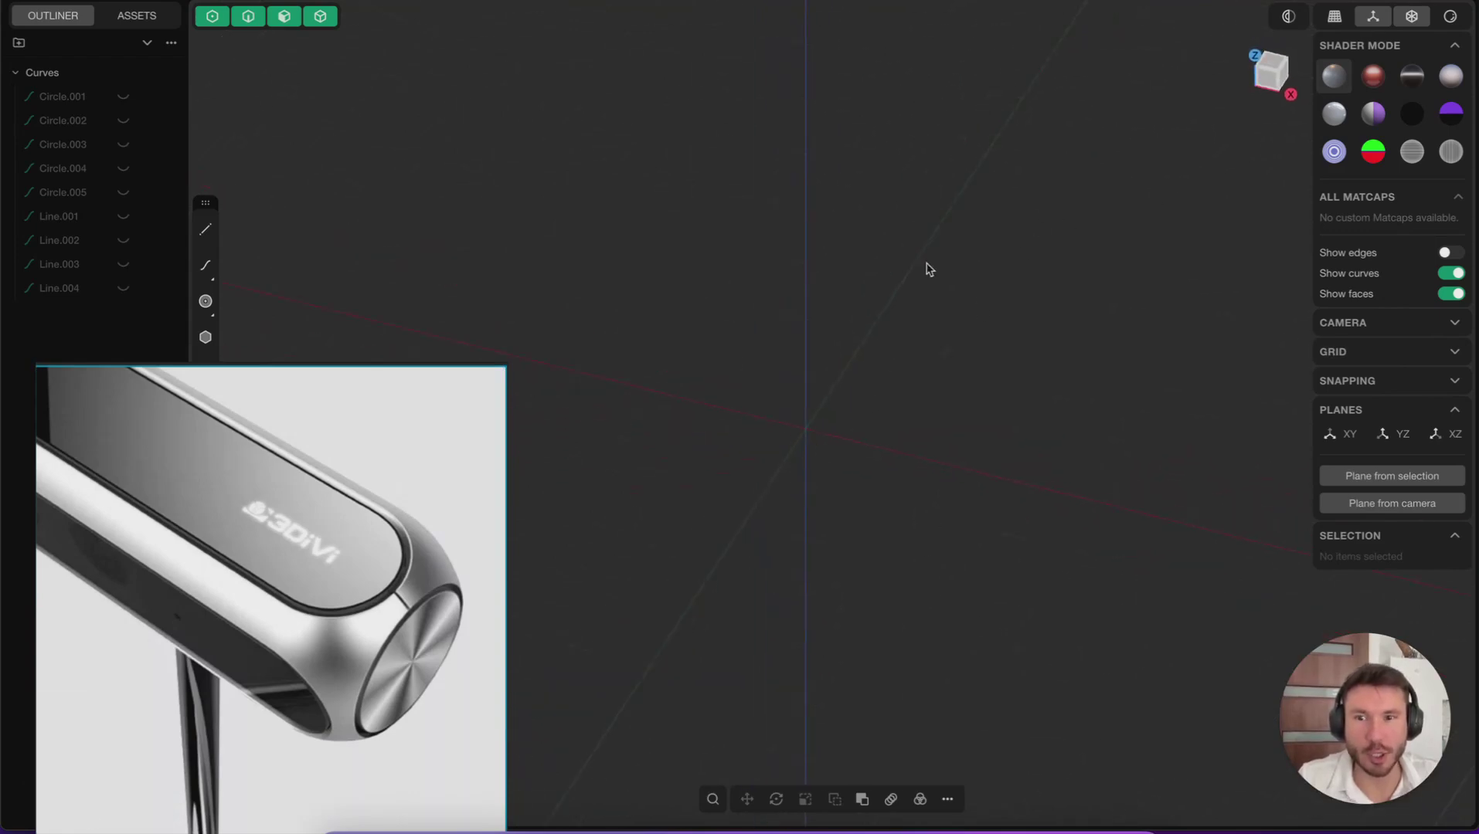
click(232, 471)
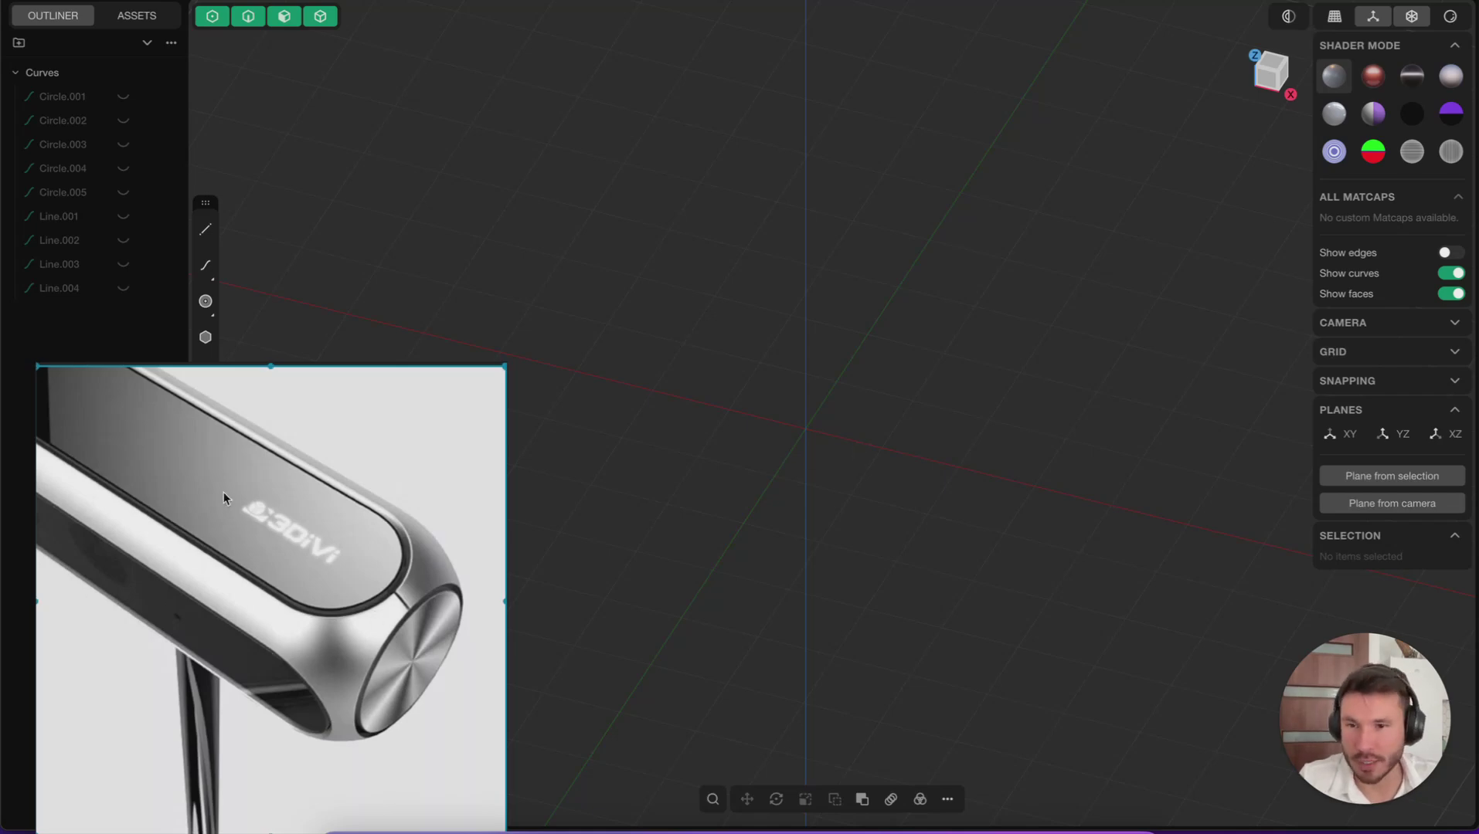
Draw a circle with a radius of about 0.838 m centred on the origin in the front view.
click(1267, 89)
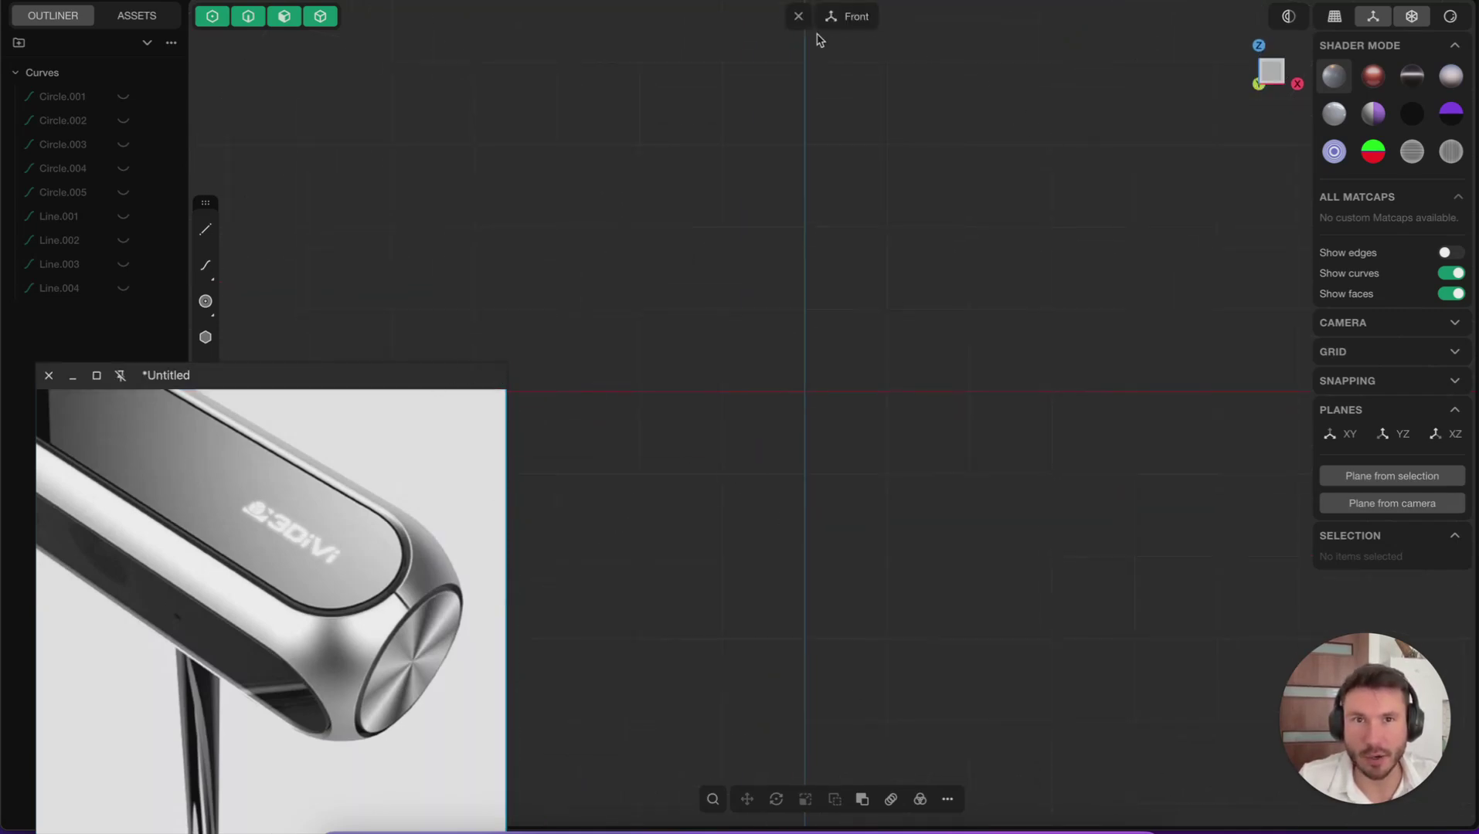
shift+middle_drag(605, 414, 616, 376)
drag(391, 434, 379, 452)
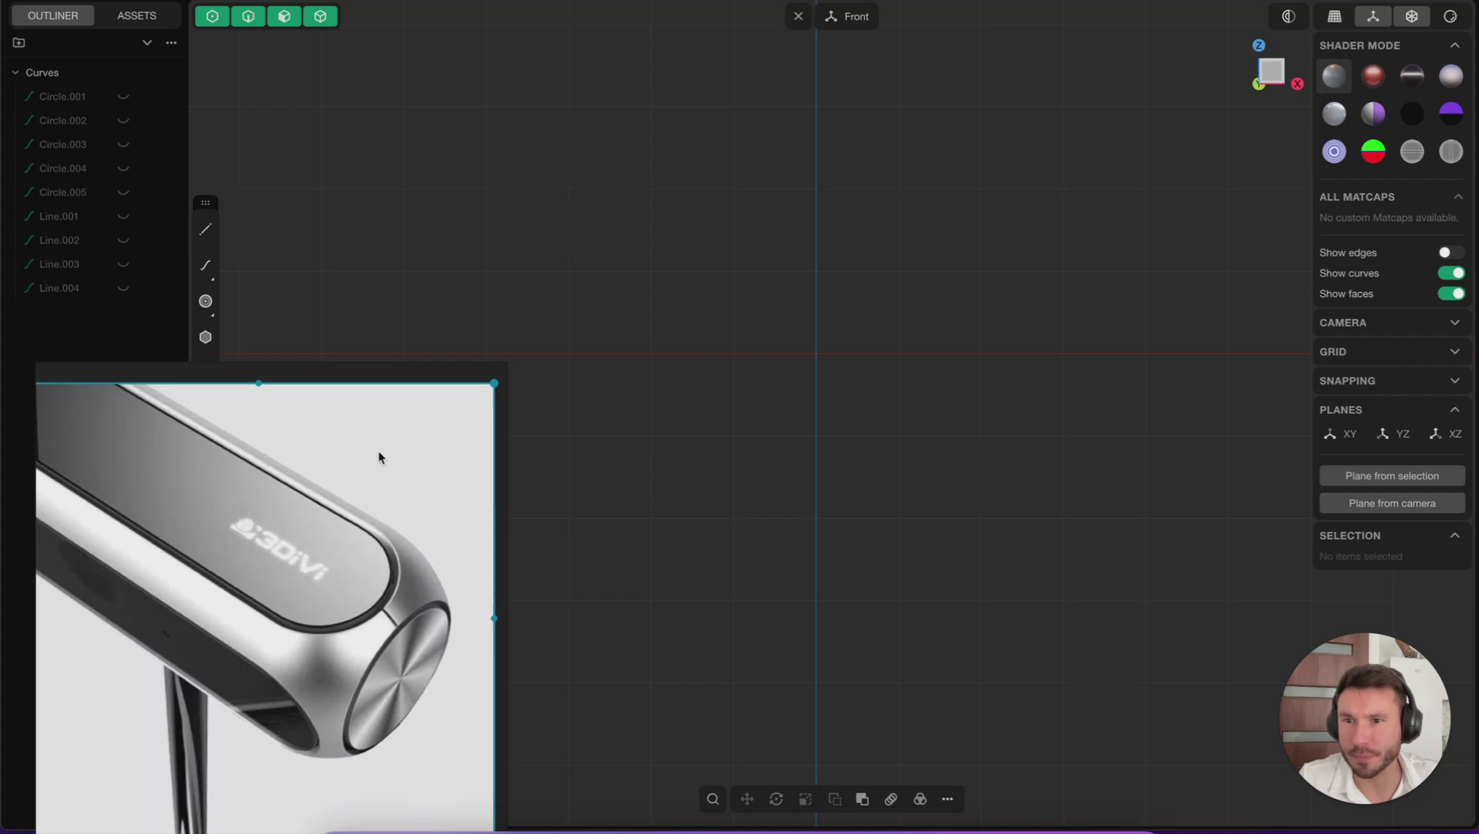
click(205, 302)
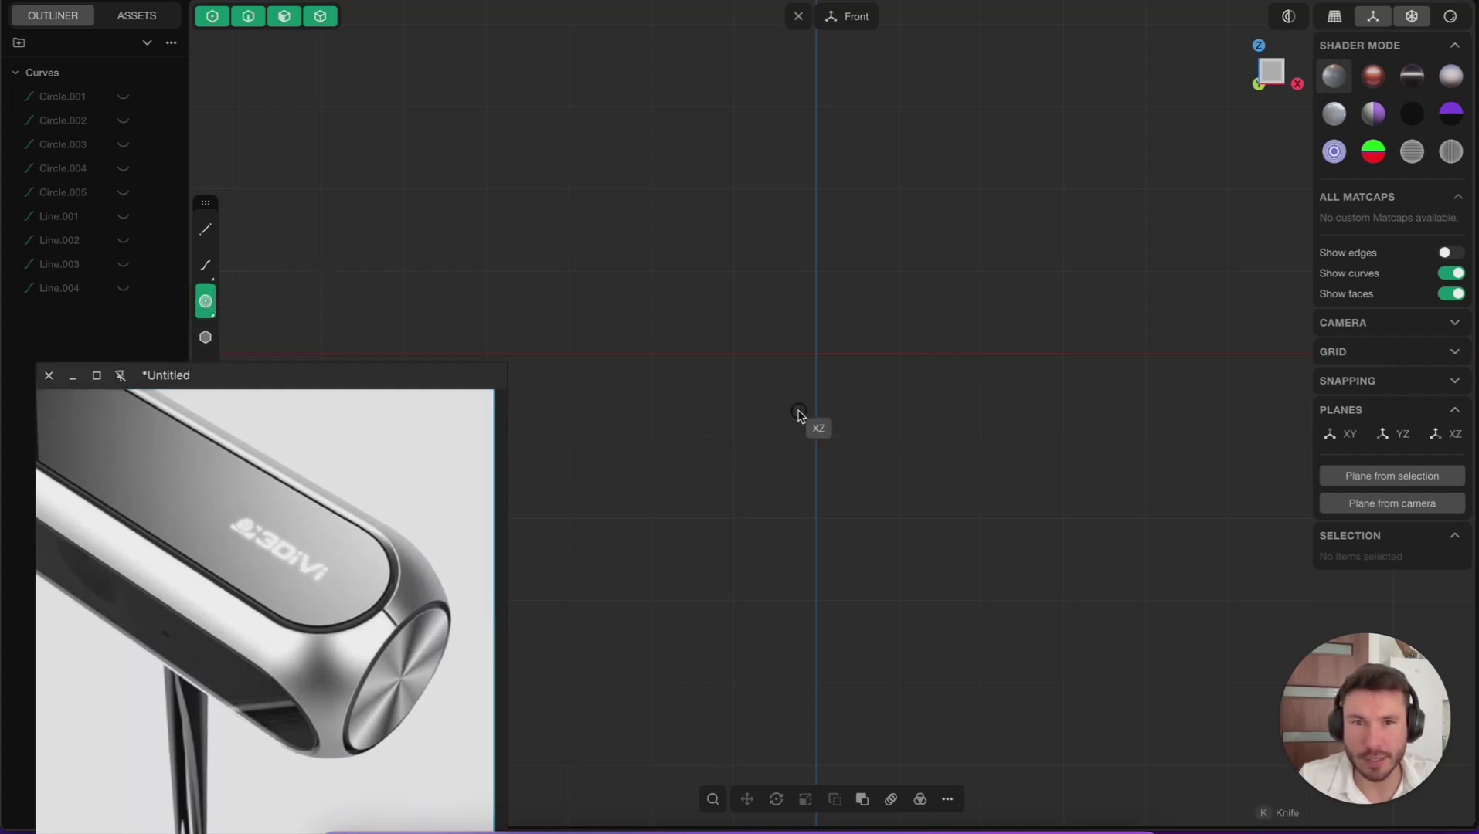
click(815, 355)
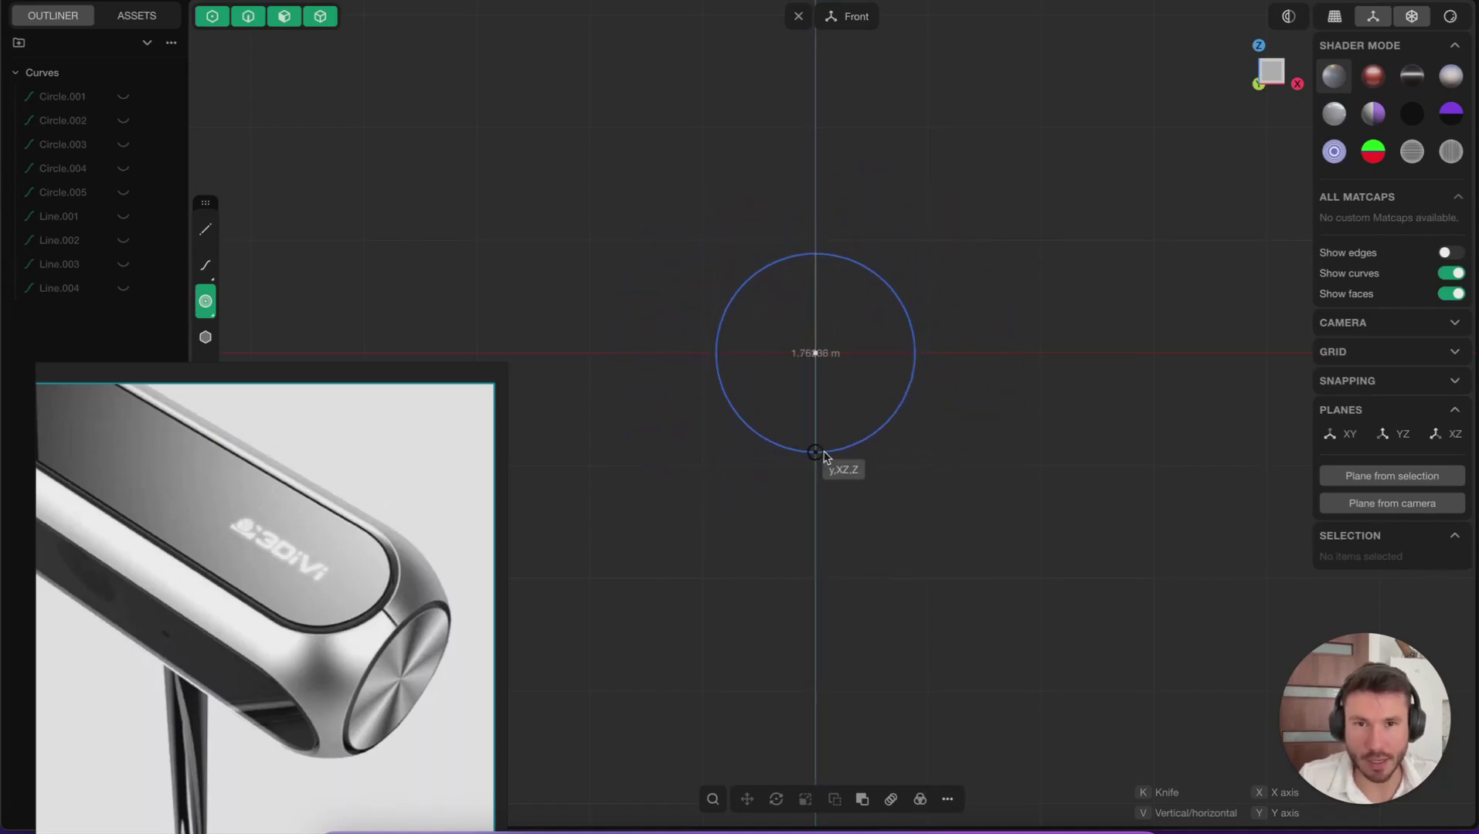
click(815, 449)
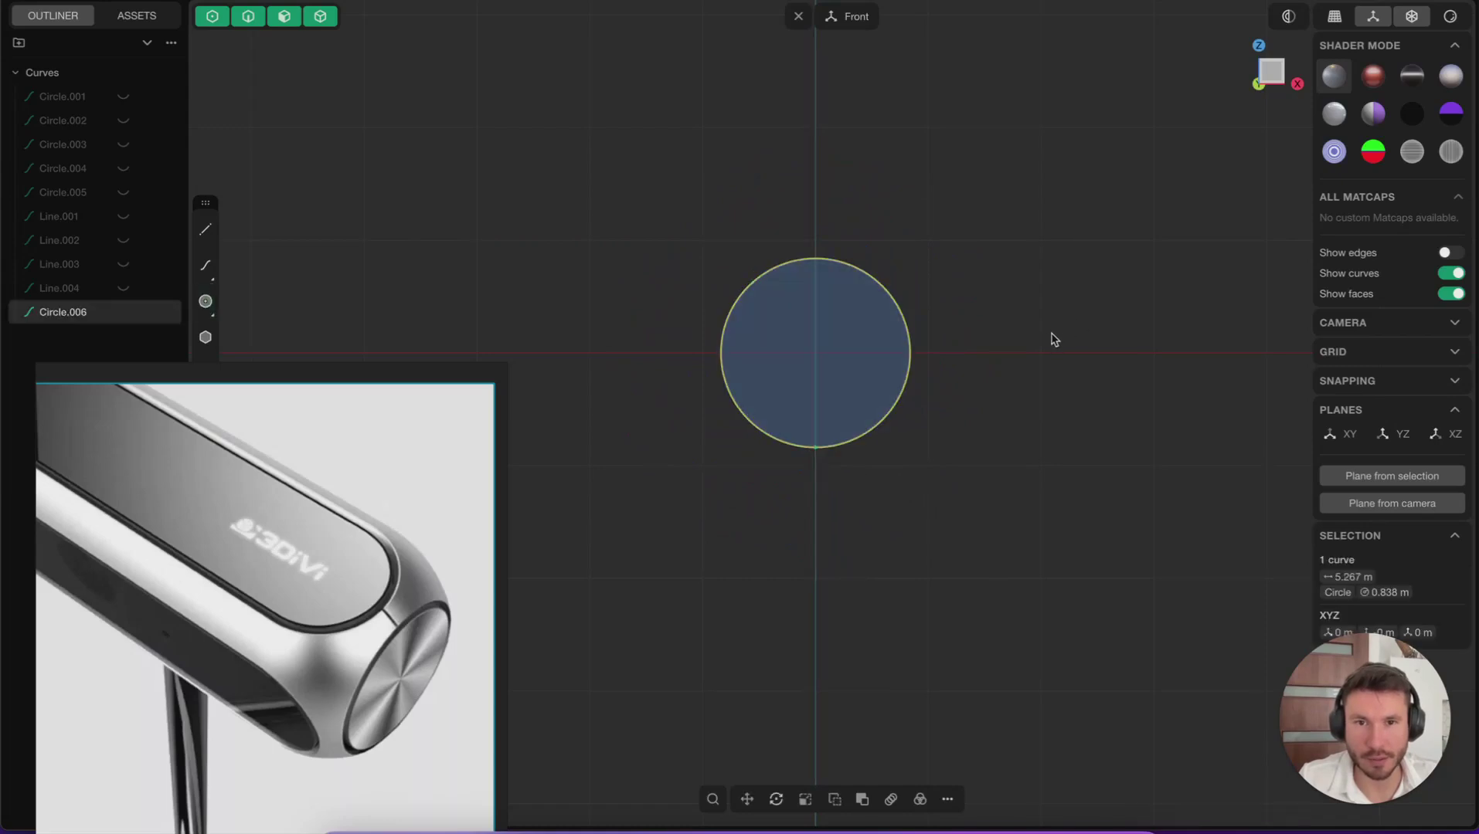
Move the reference image window lower to uncover more of the modelling tools.
scroll(944, 343, down, 2)
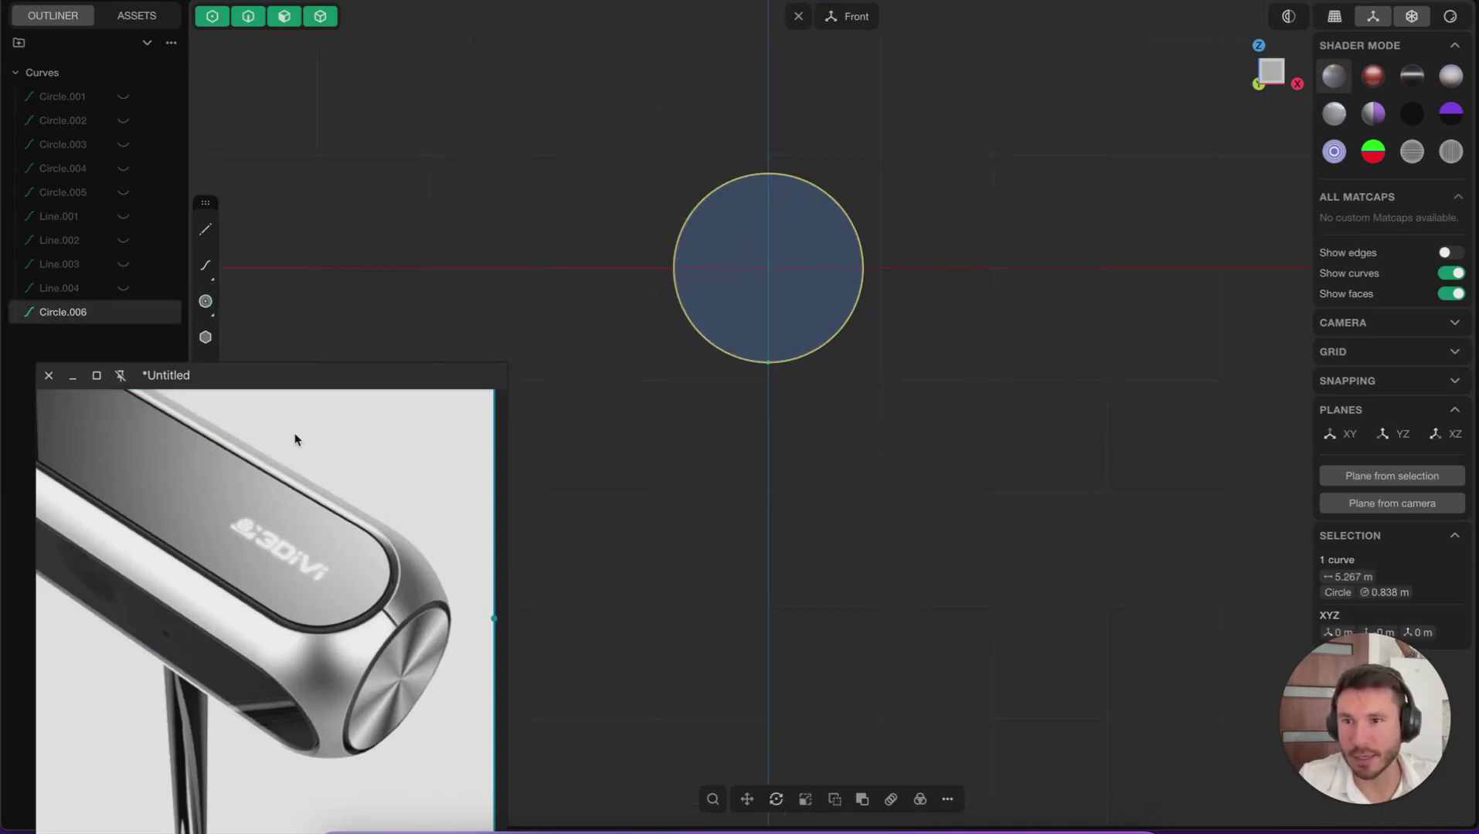
mouse_move(335, 422)
mouse_down()
mouse_move(337, 439)
mouse_move(354, 425)
mouse_up()
right_drag(339, 395, 298, 508)
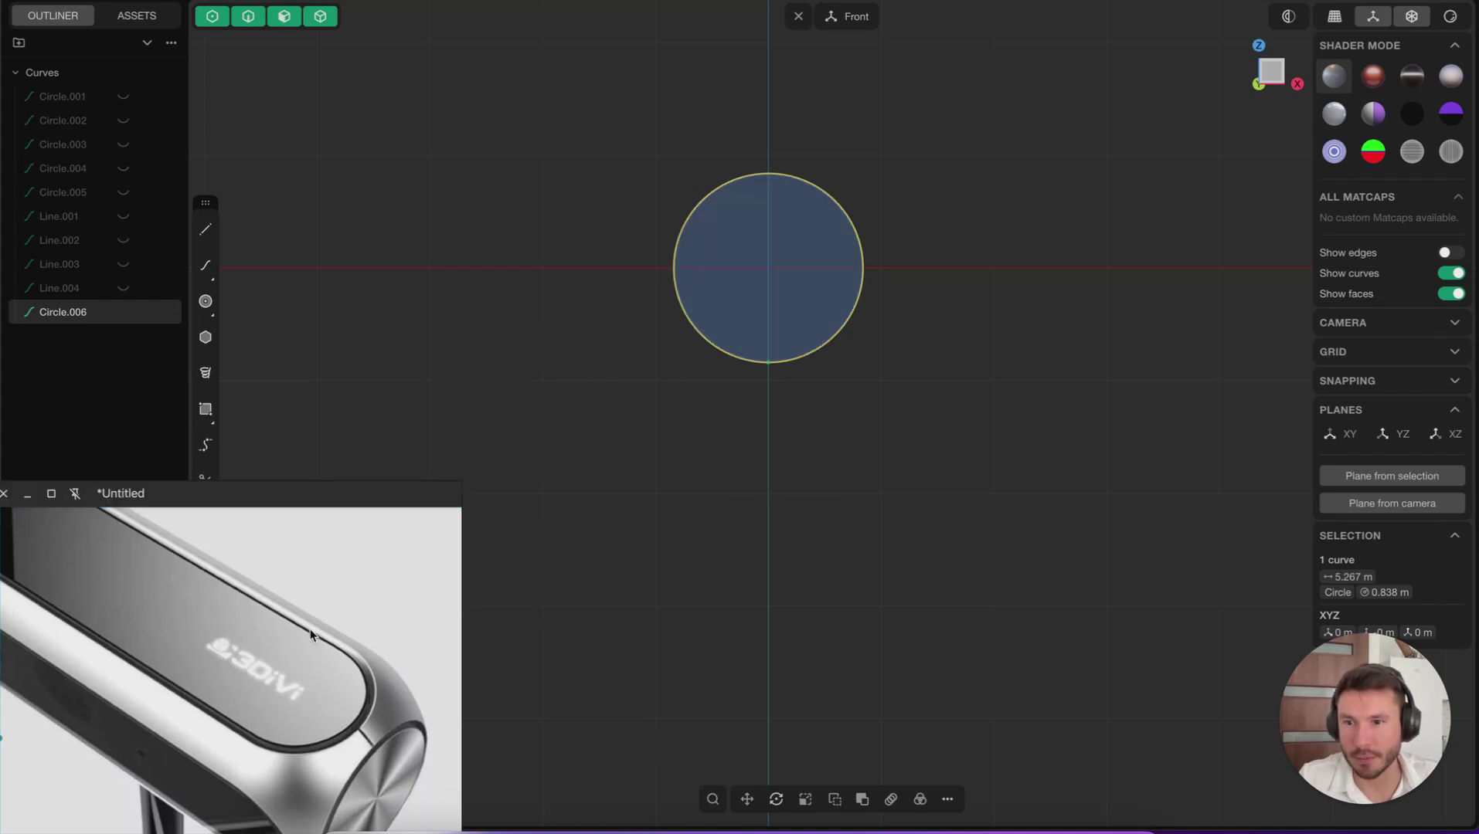
Draw a three-point rectangle from one side of the circle to the other across its diameter, extending straight down.
click(206, 411)
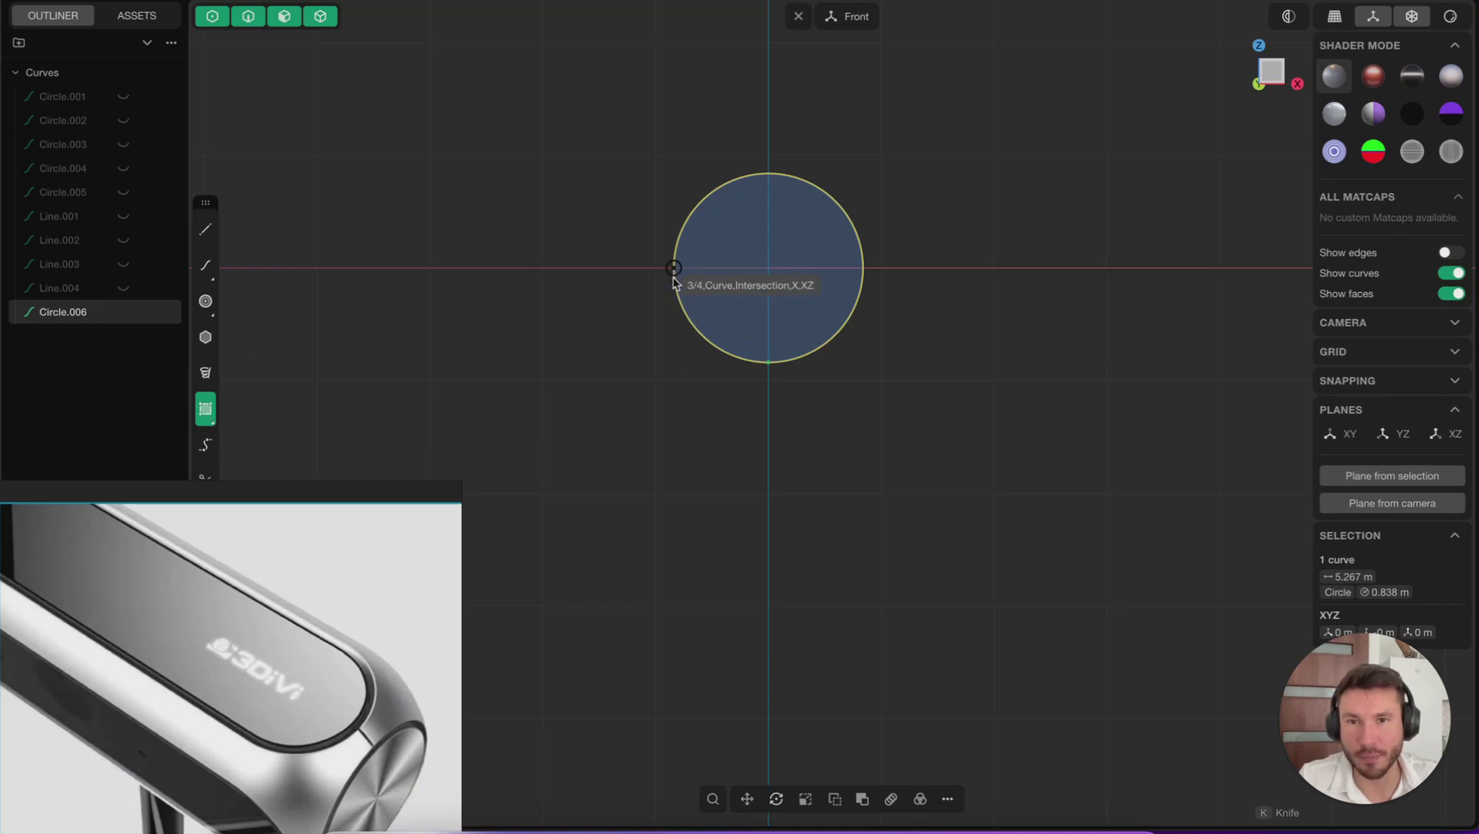
click(673, 268)
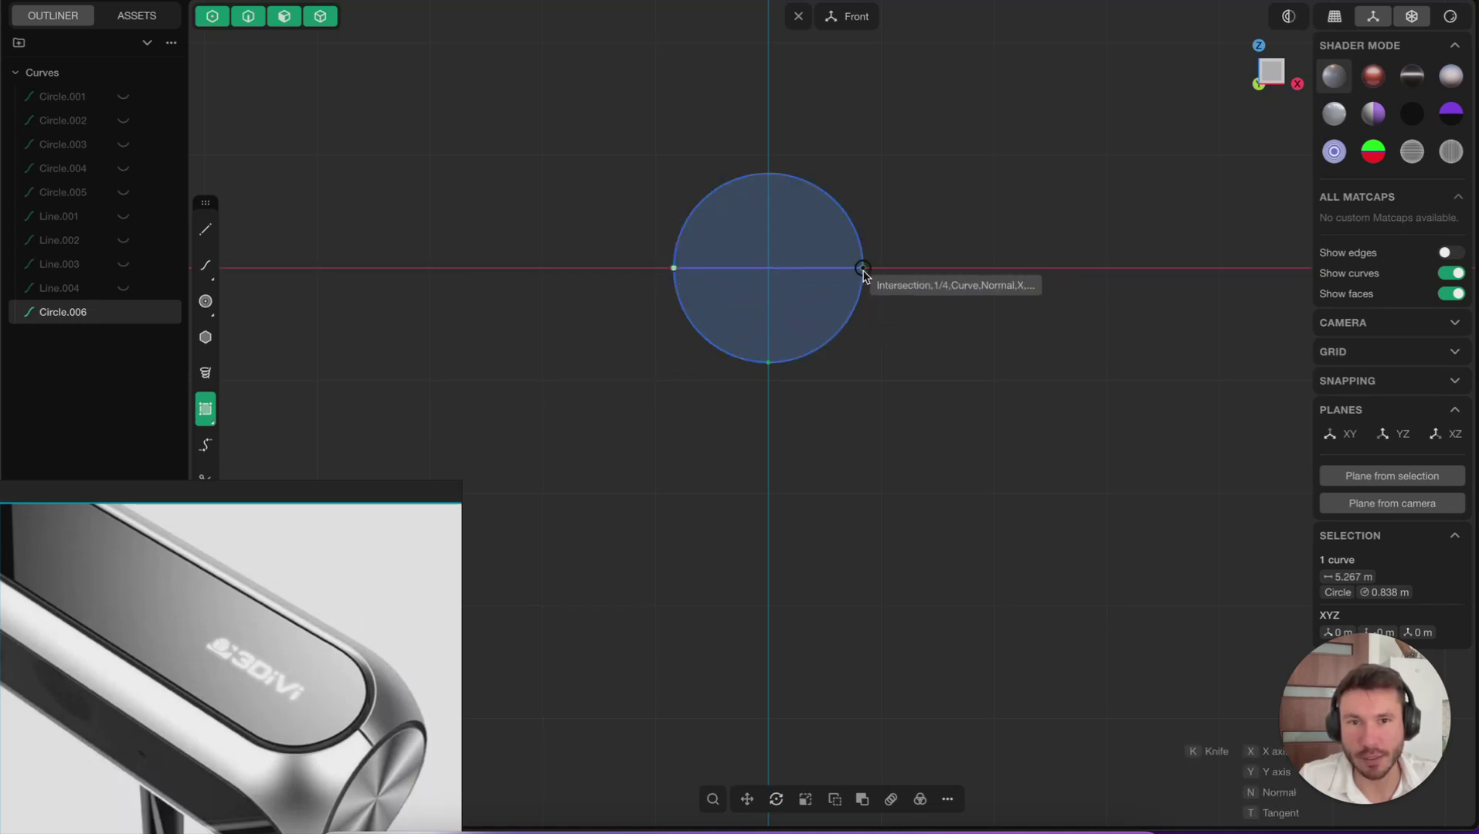
click(863, 269)
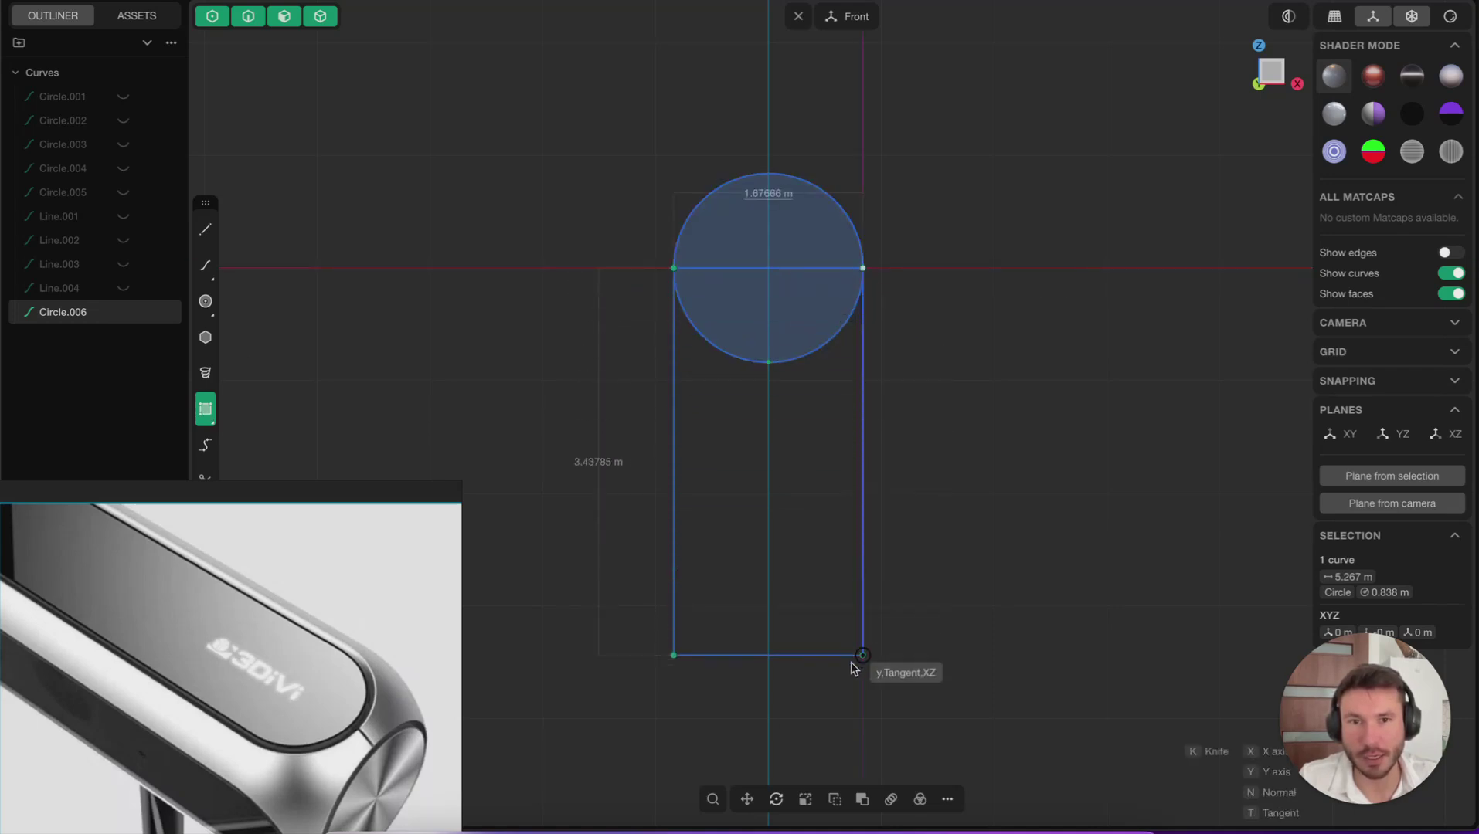
scroll(859, 541, down, 3)
click(847, 646)
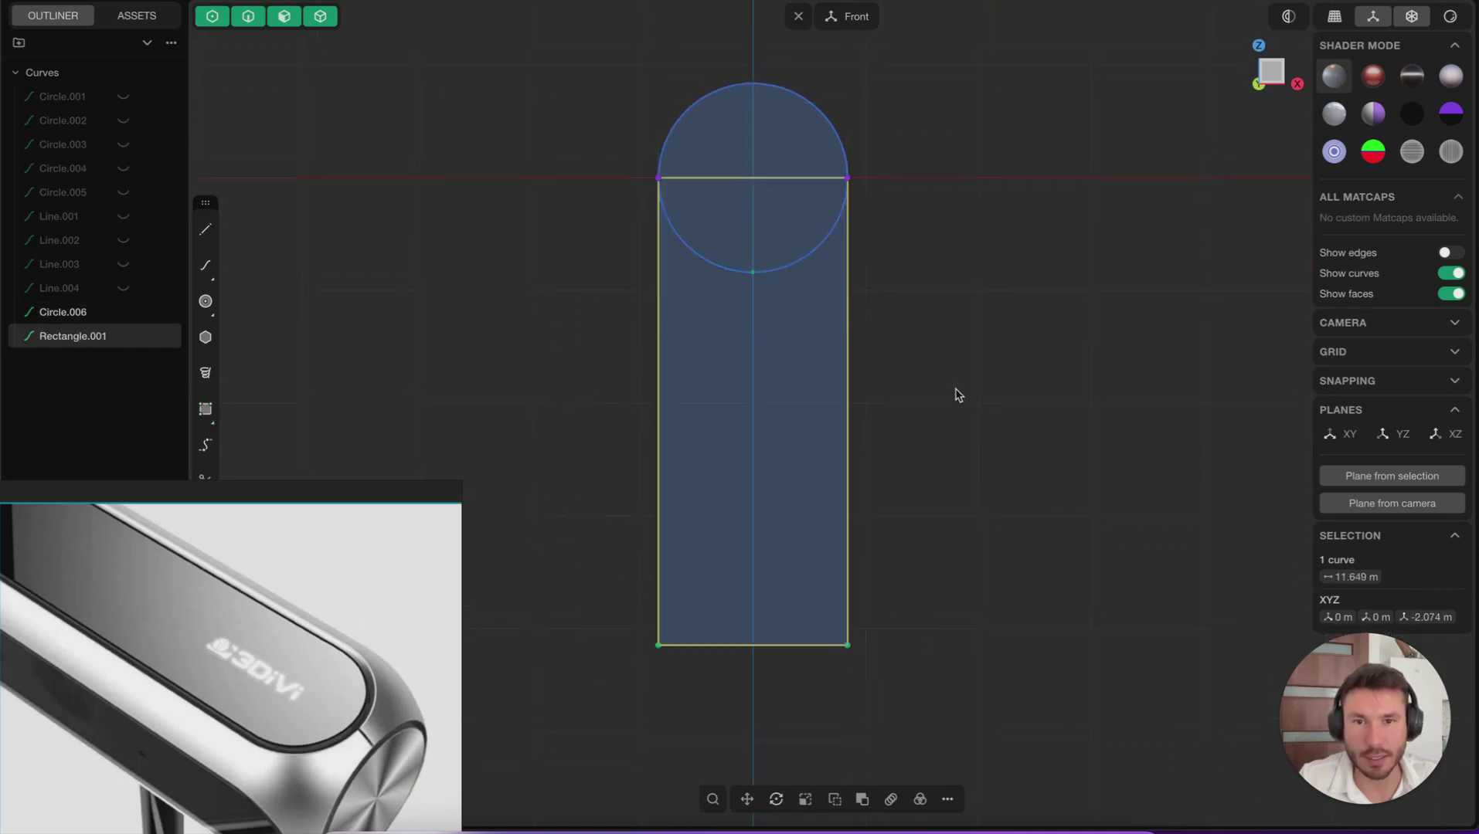
Trim away the circle's lower half and the rectangle's upper edge inside the profile.
shift+middle_drag(943, 321, 962, 401)
click(987, 326)
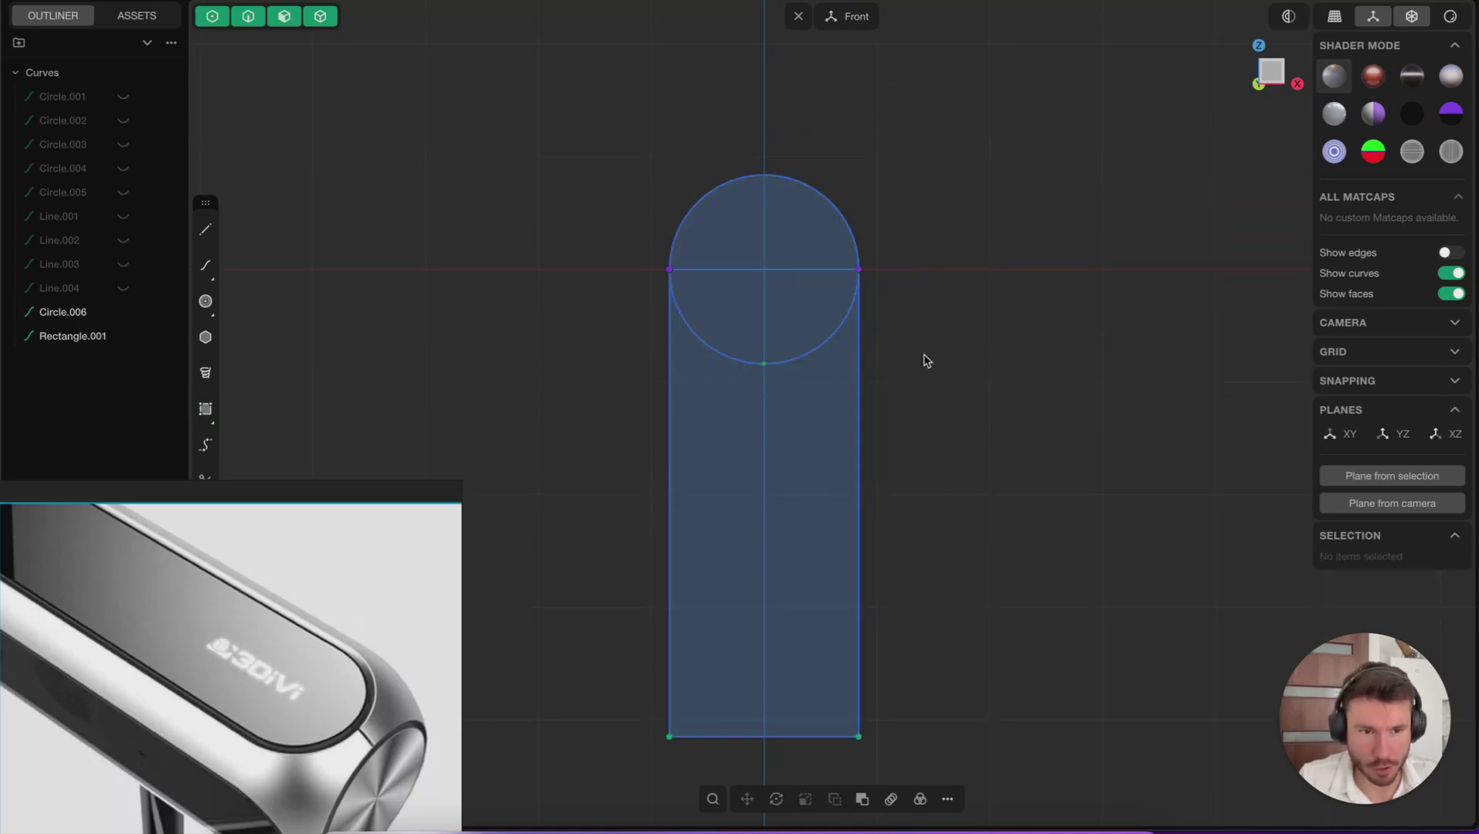
key(t)
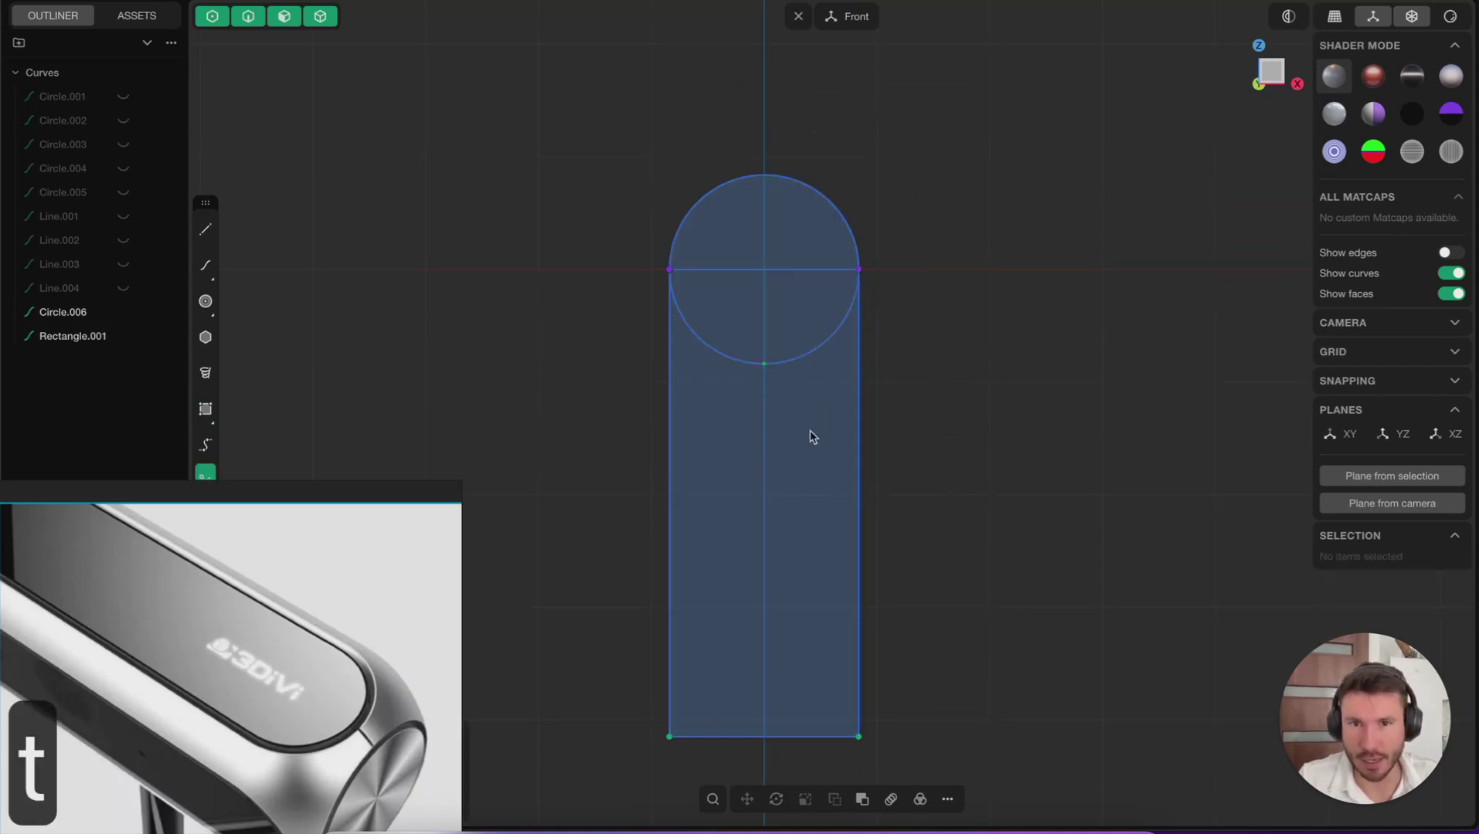
mouse_move(812, 436)
mouse_down()
mouse_move(790, 292)
mouse_move(782, 307)
mouse_up()
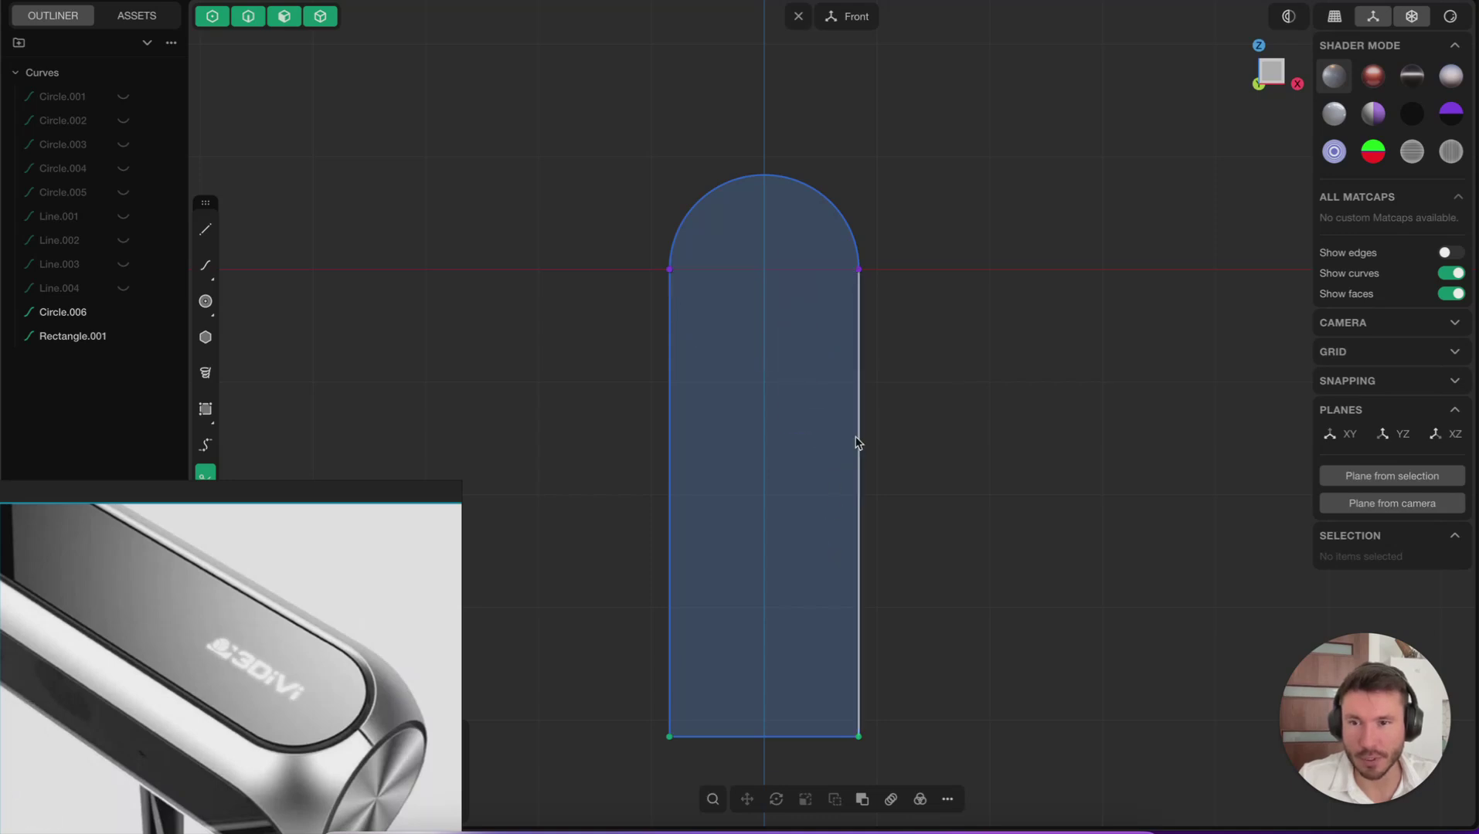
Join the arc and the remaining rectangle sides into one closed curve, and shift the reference image up to expose the device's end.
middle_drag(914, 327, 857, 281)
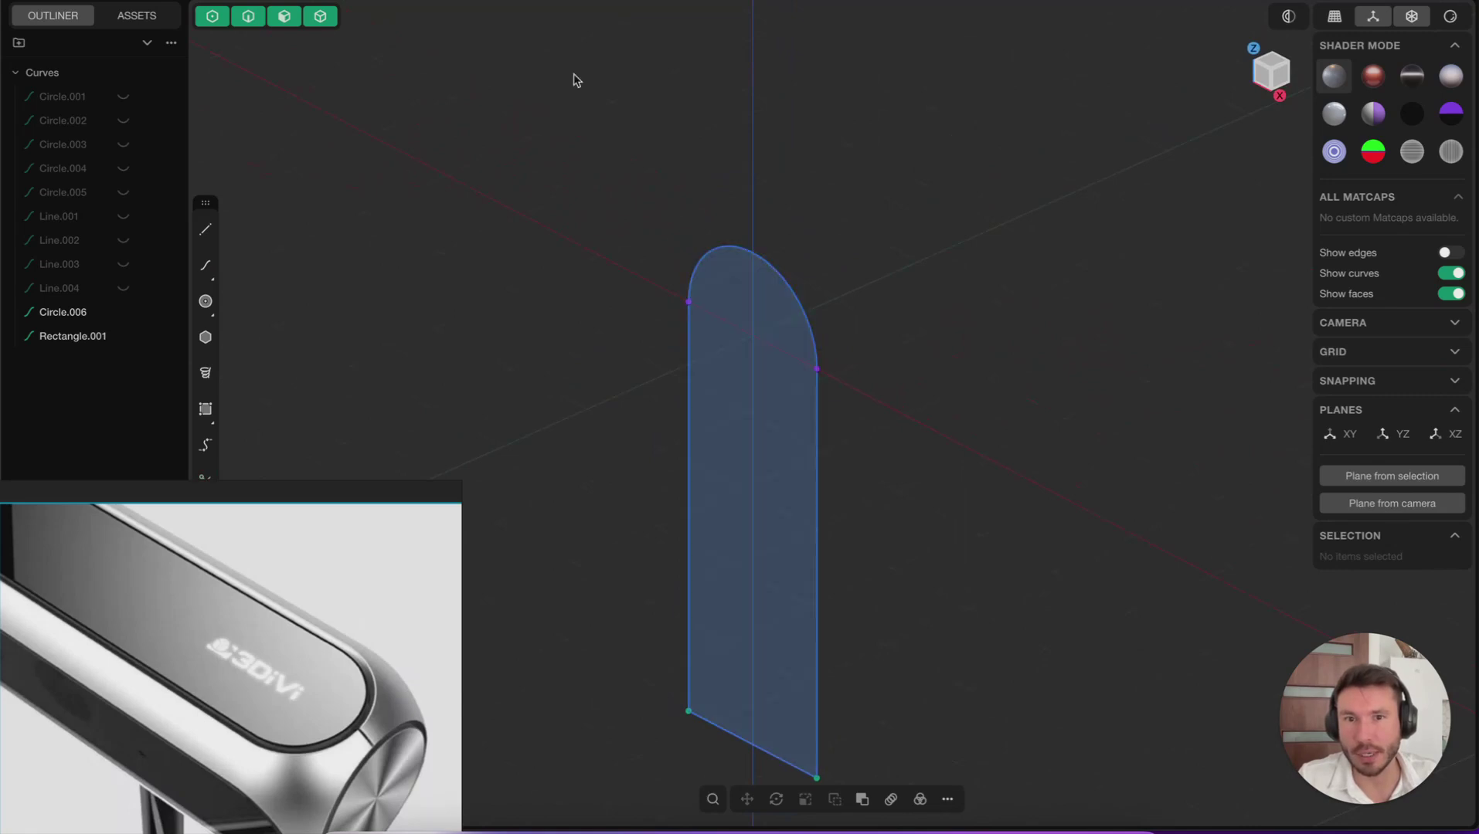
key(2)
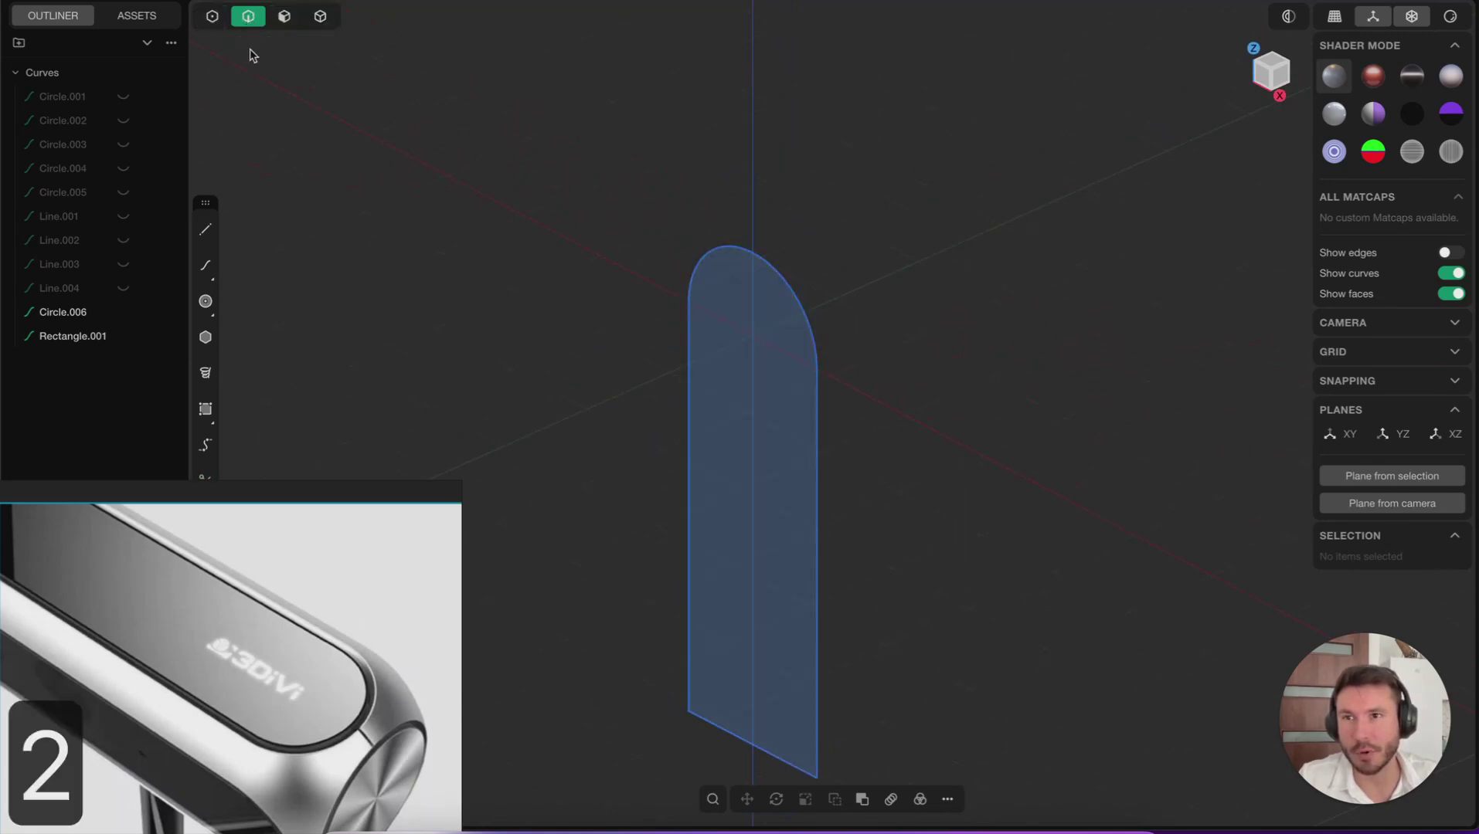
drag(914, 659, 691, 371)
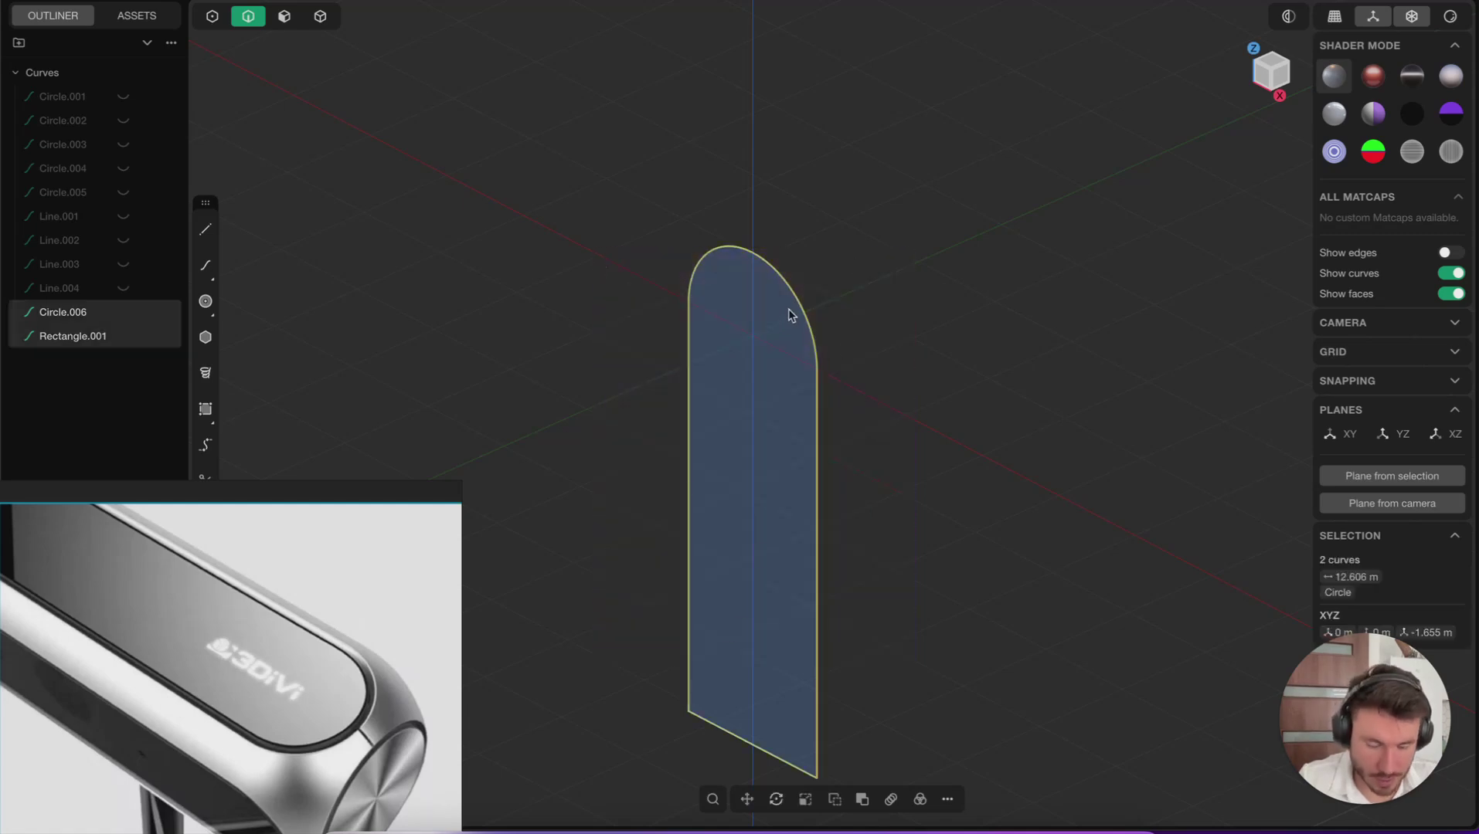
key(j)
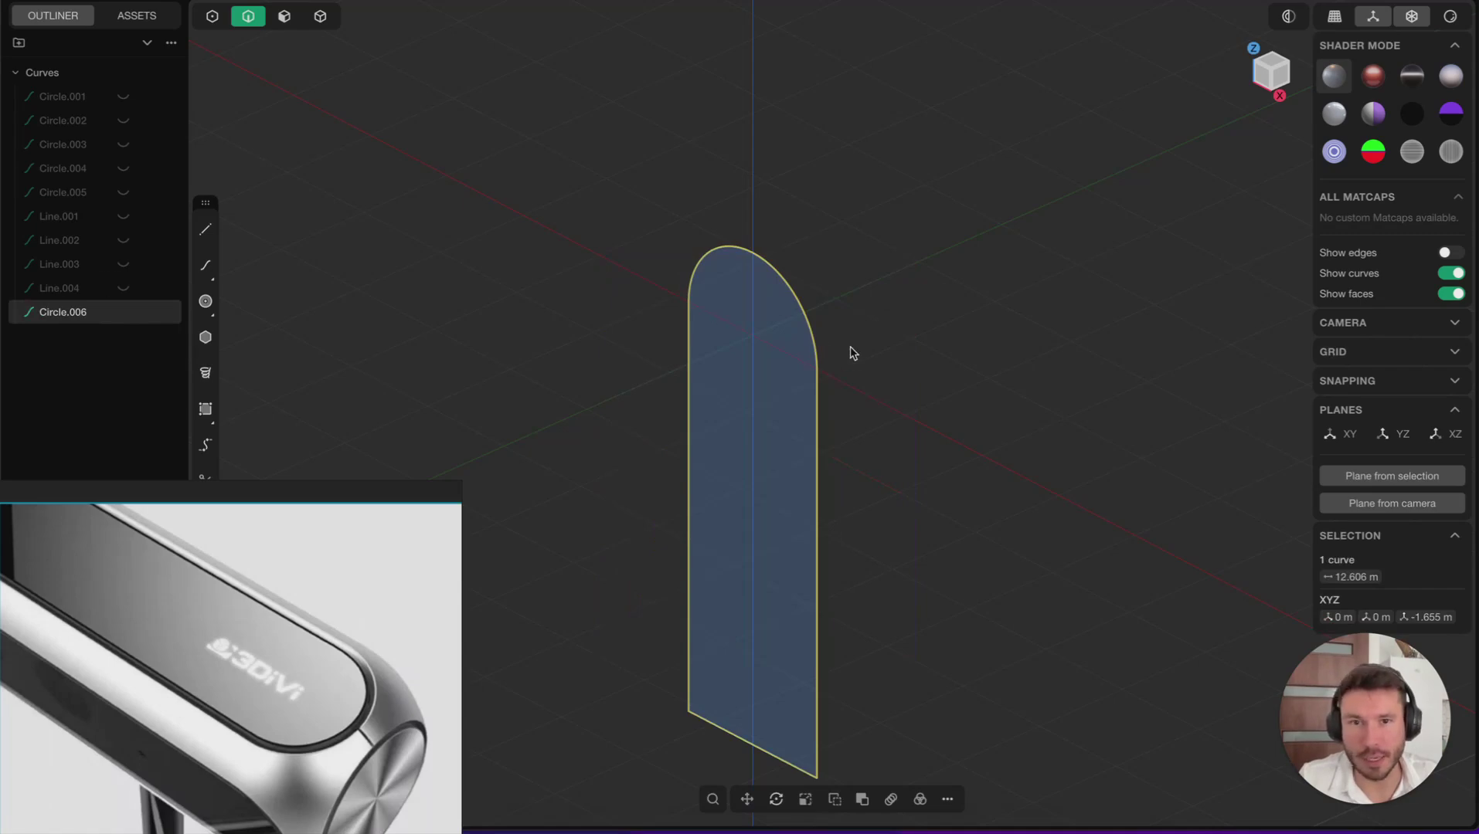
middle_drag(816, 319, 791, 359)
drag(334, 679, 332, 581)
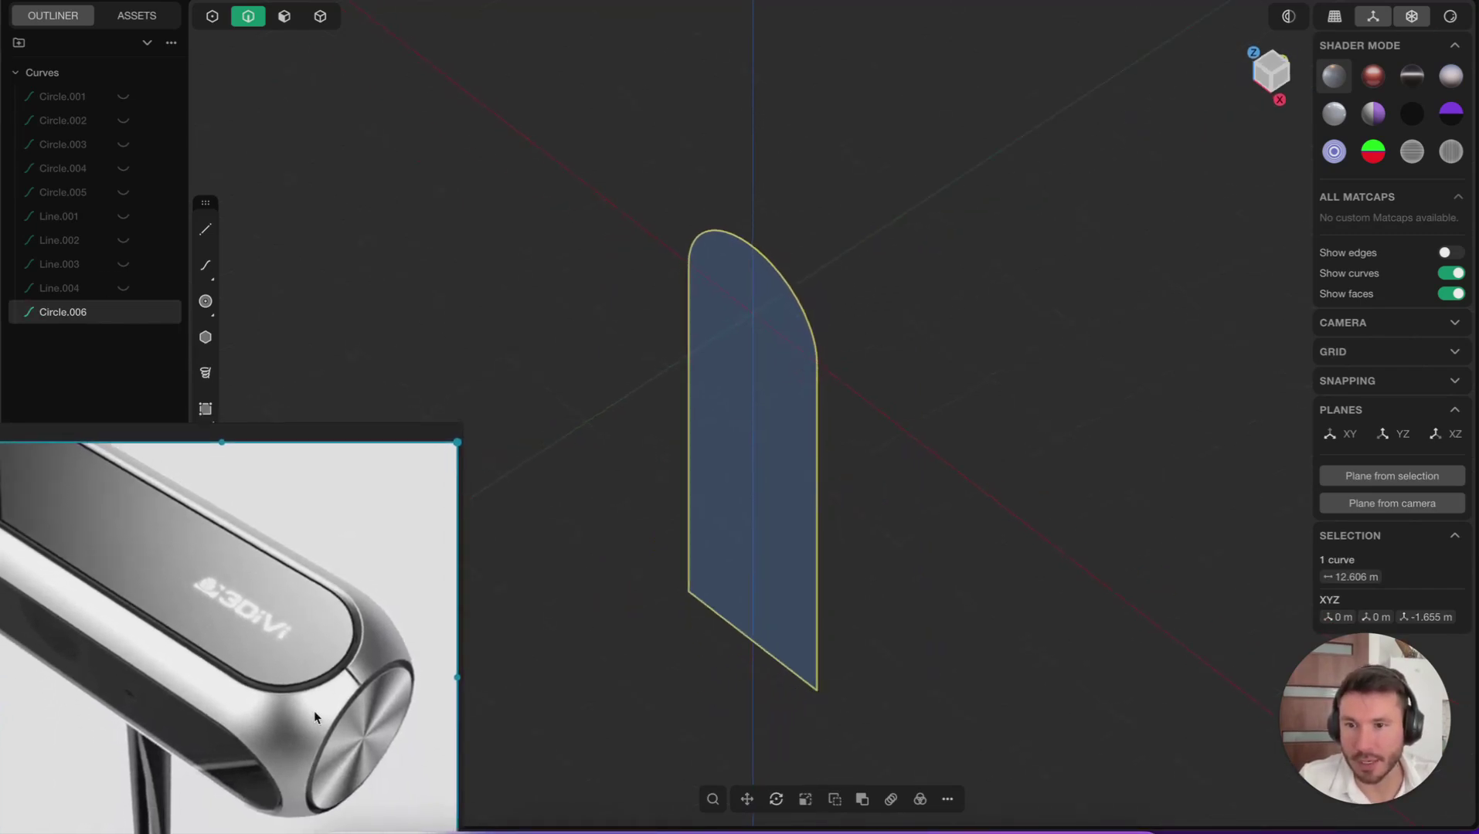
click(873, 292)
click(825, 332)
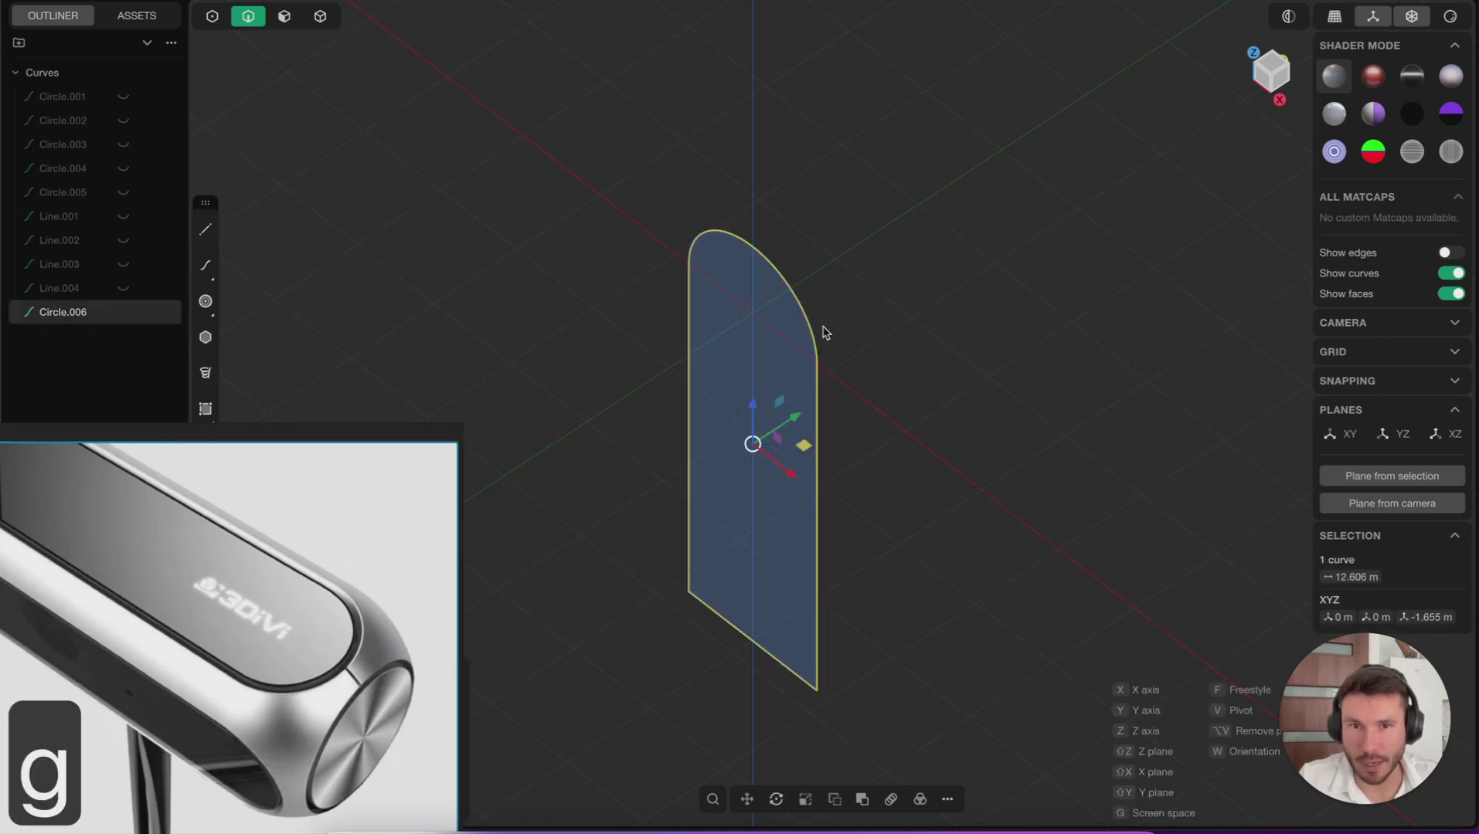
key(g)
right_click(739, 468)
key(Escape)
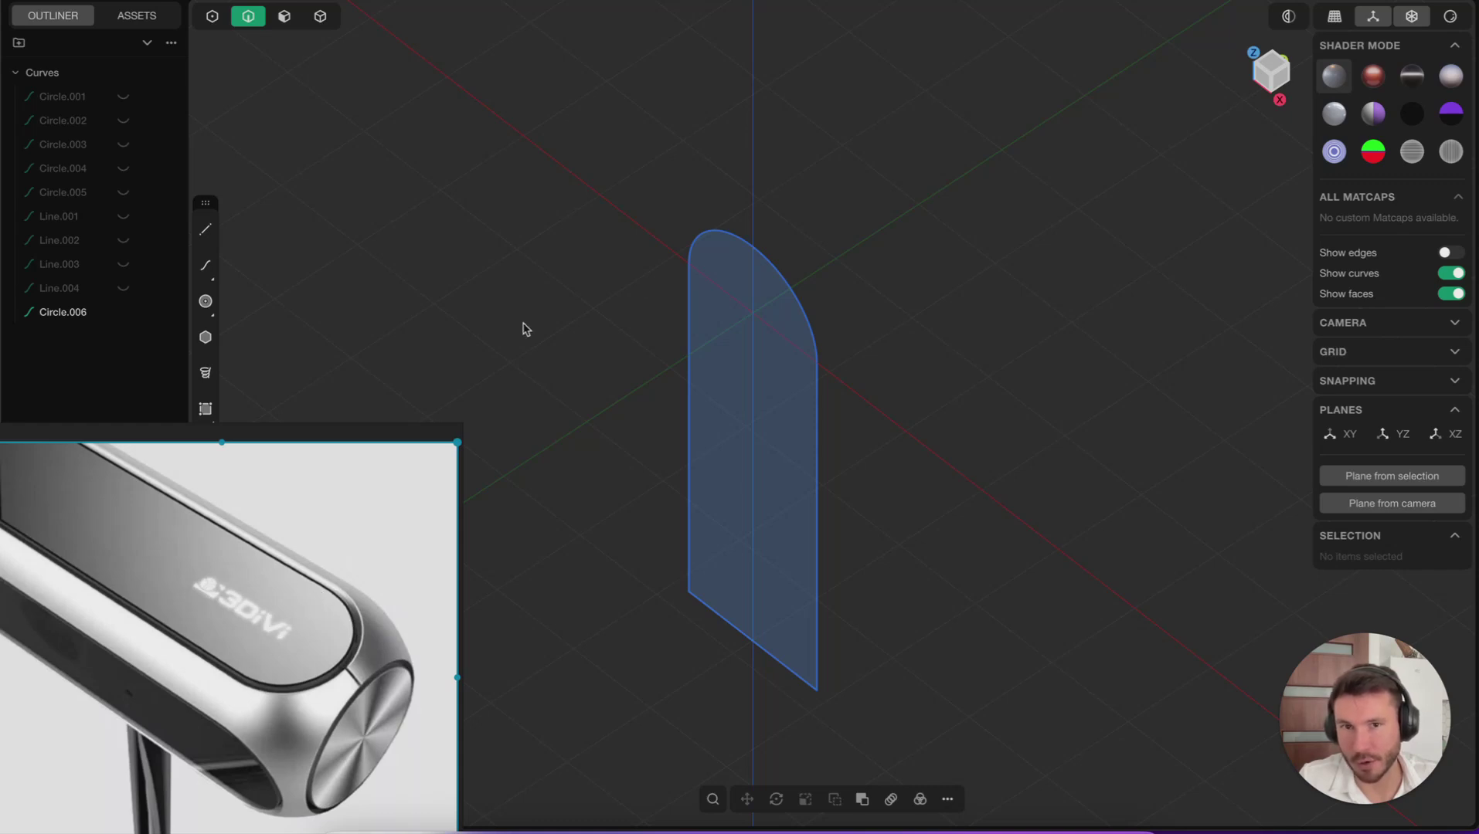
In the top view, draw a horizontal circle of about 1.2 m radius centred on the peak of the arched profile.
shift+middle_drag(920, 296, 881, 388)
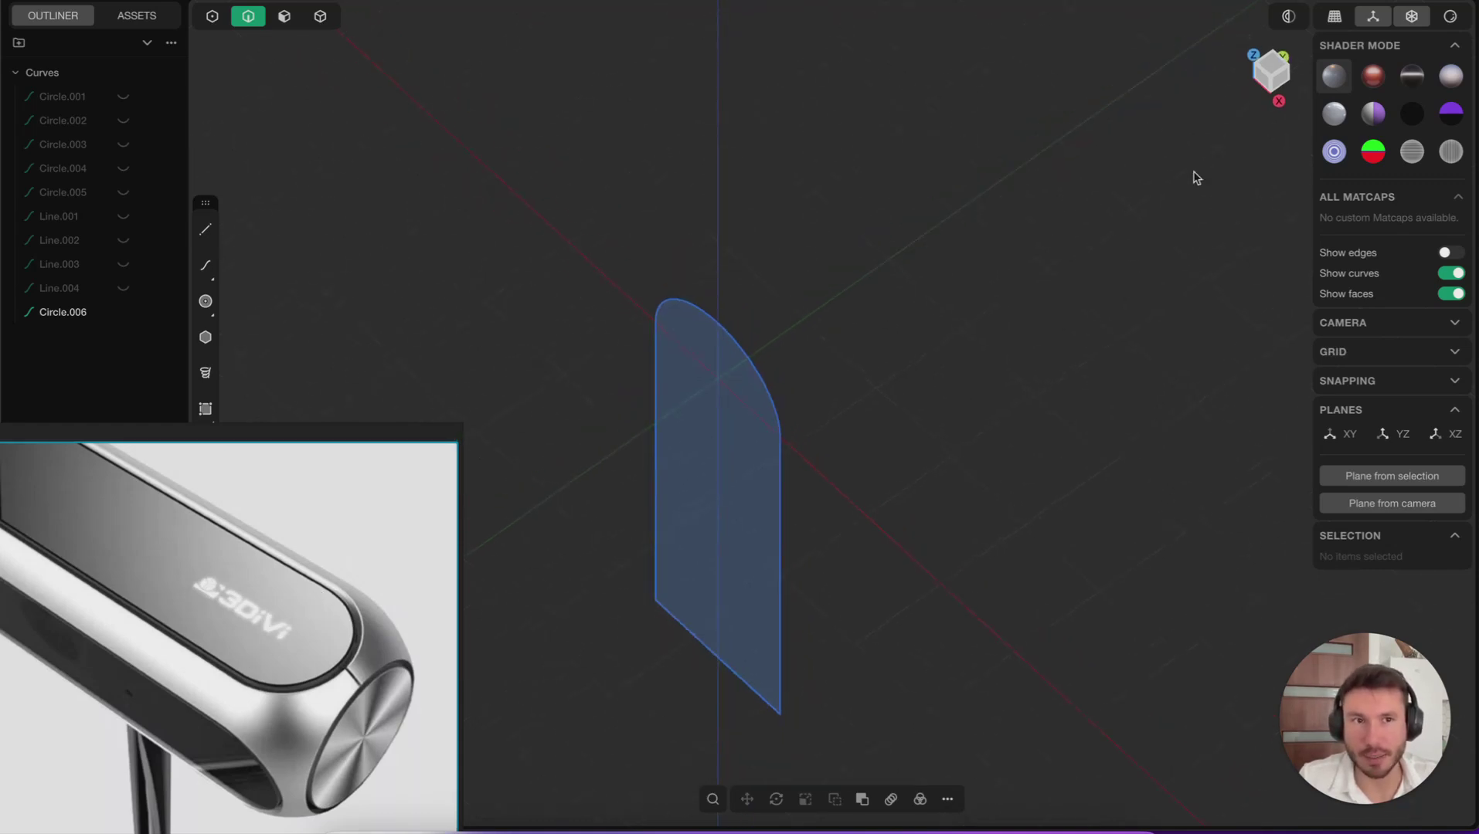
click(1271, 70)
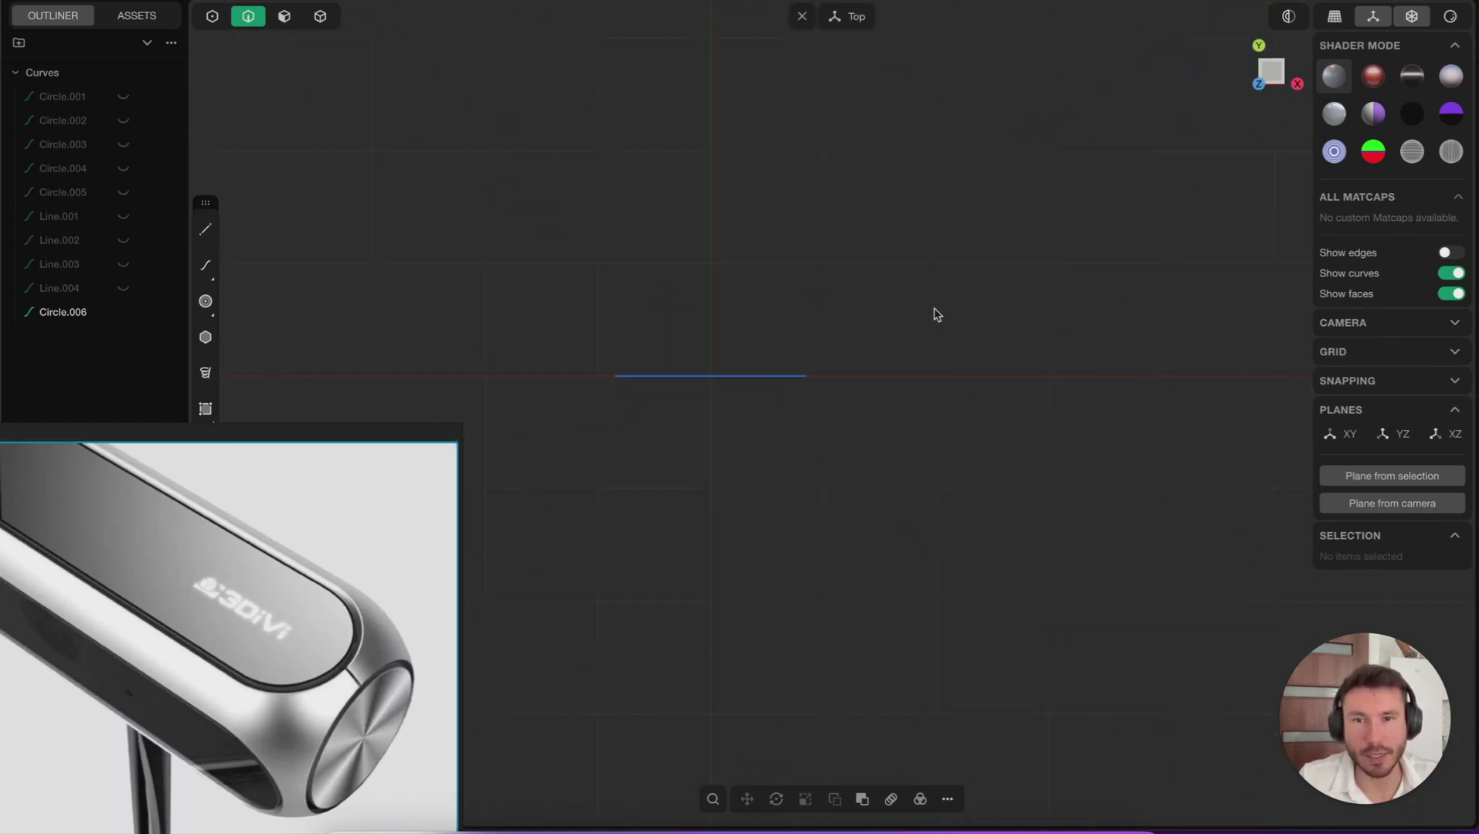
click(205, 303)
scroll(825, 399, up, 2)
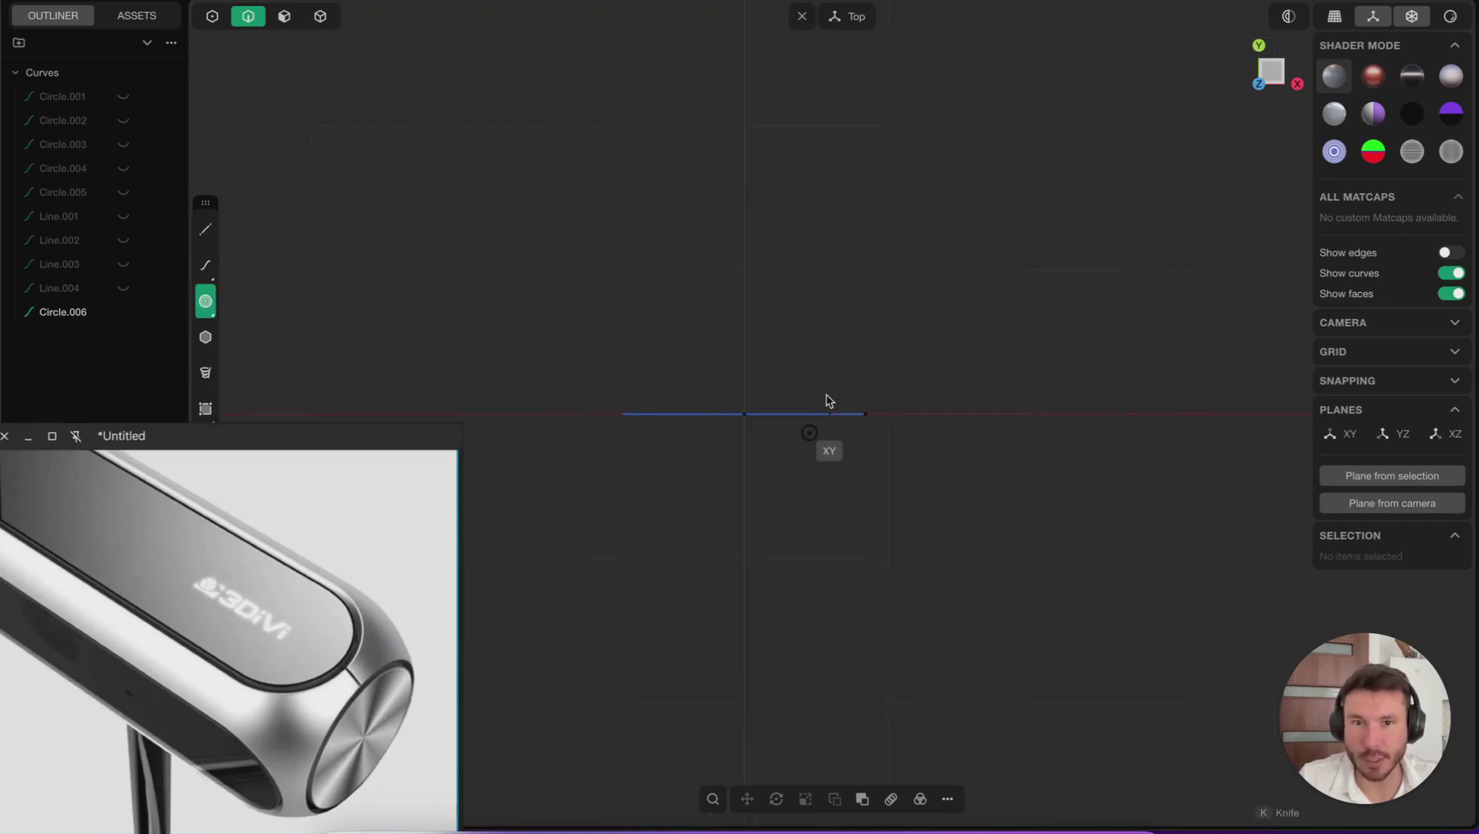
click(745, 415)
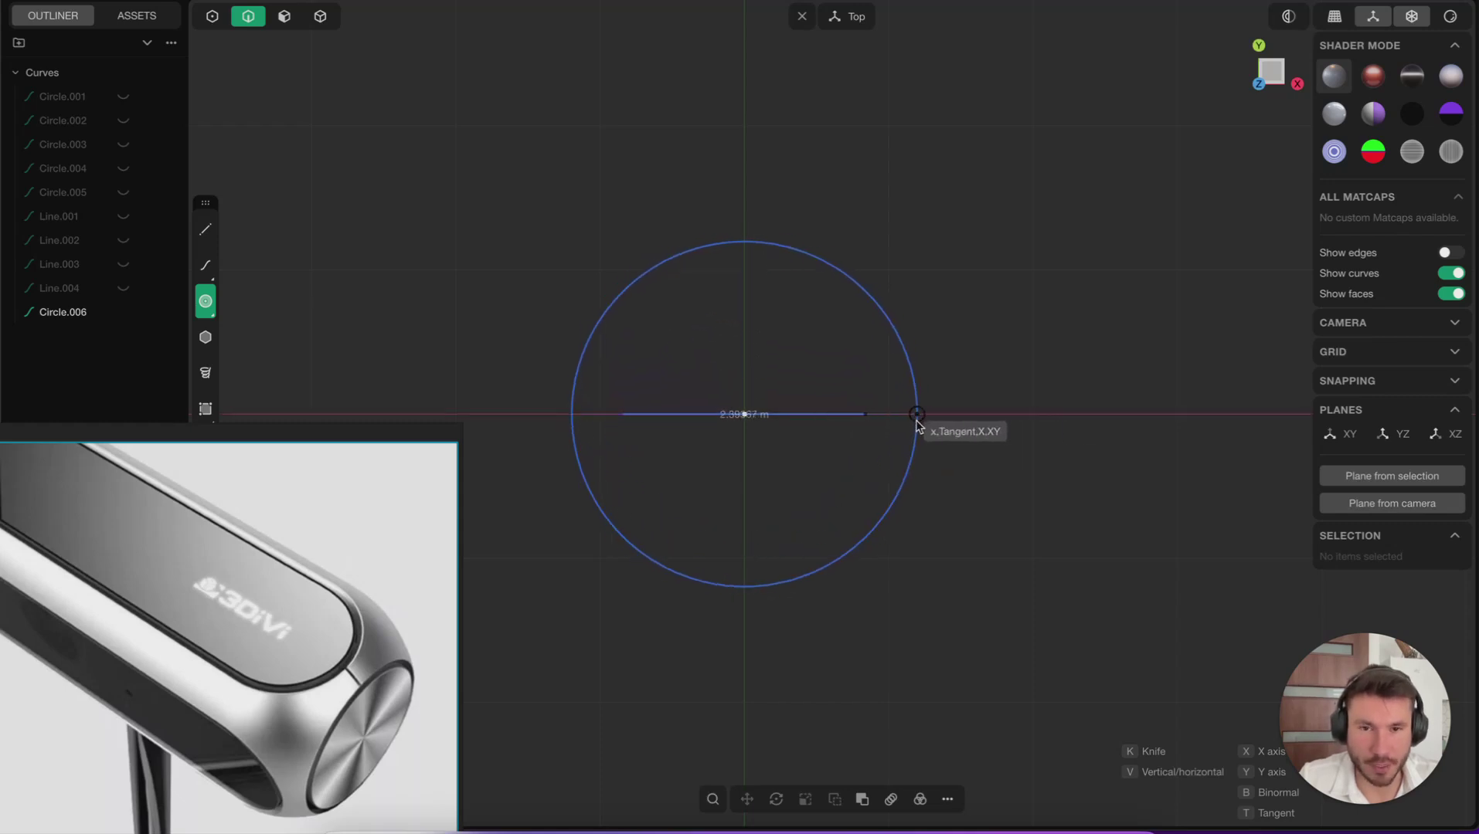
click(919, 419)
middle_drag(875, 416, 769, 197)
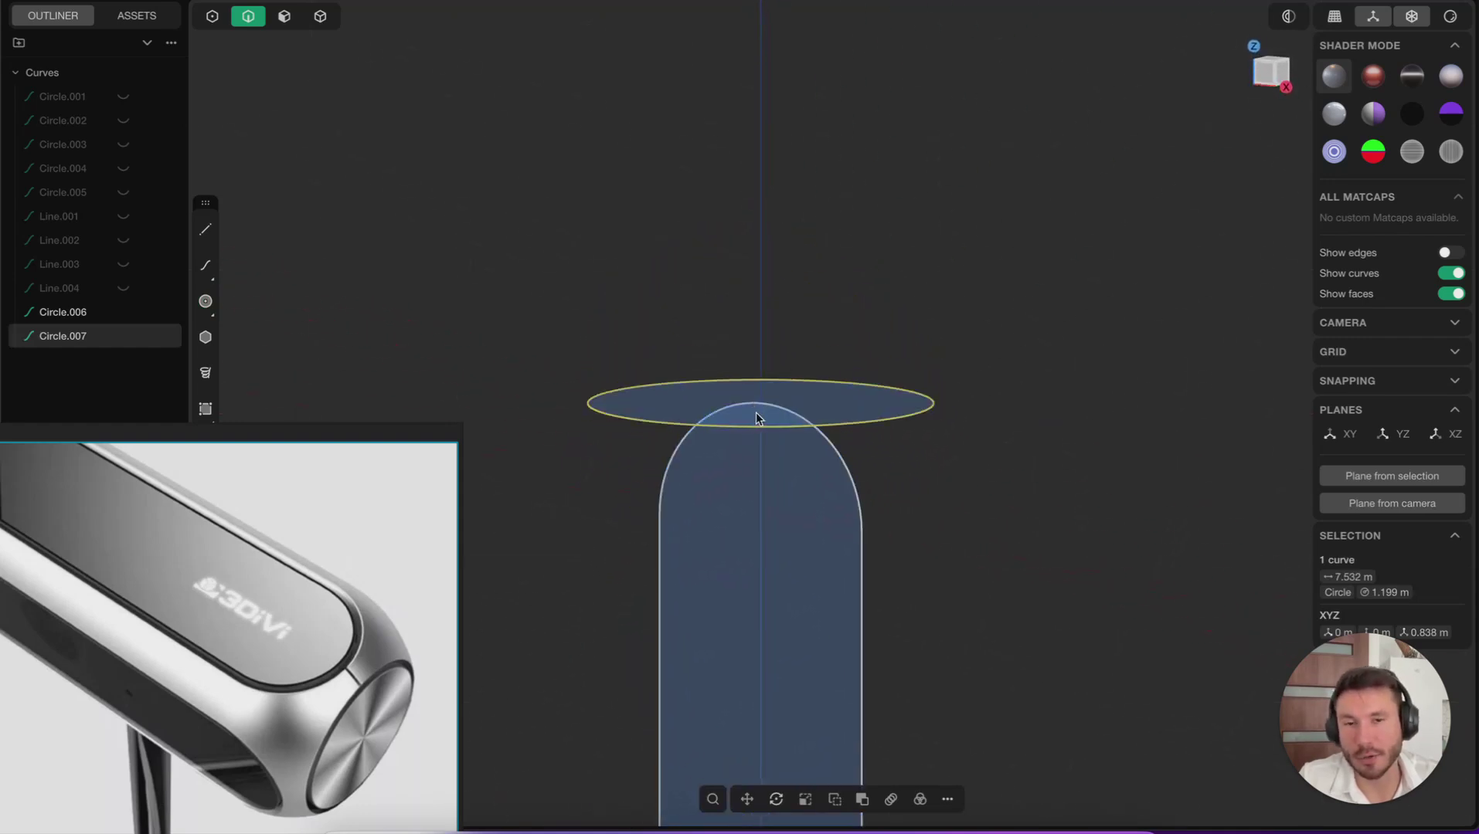
middle_drag(756, 418, 970, 263)
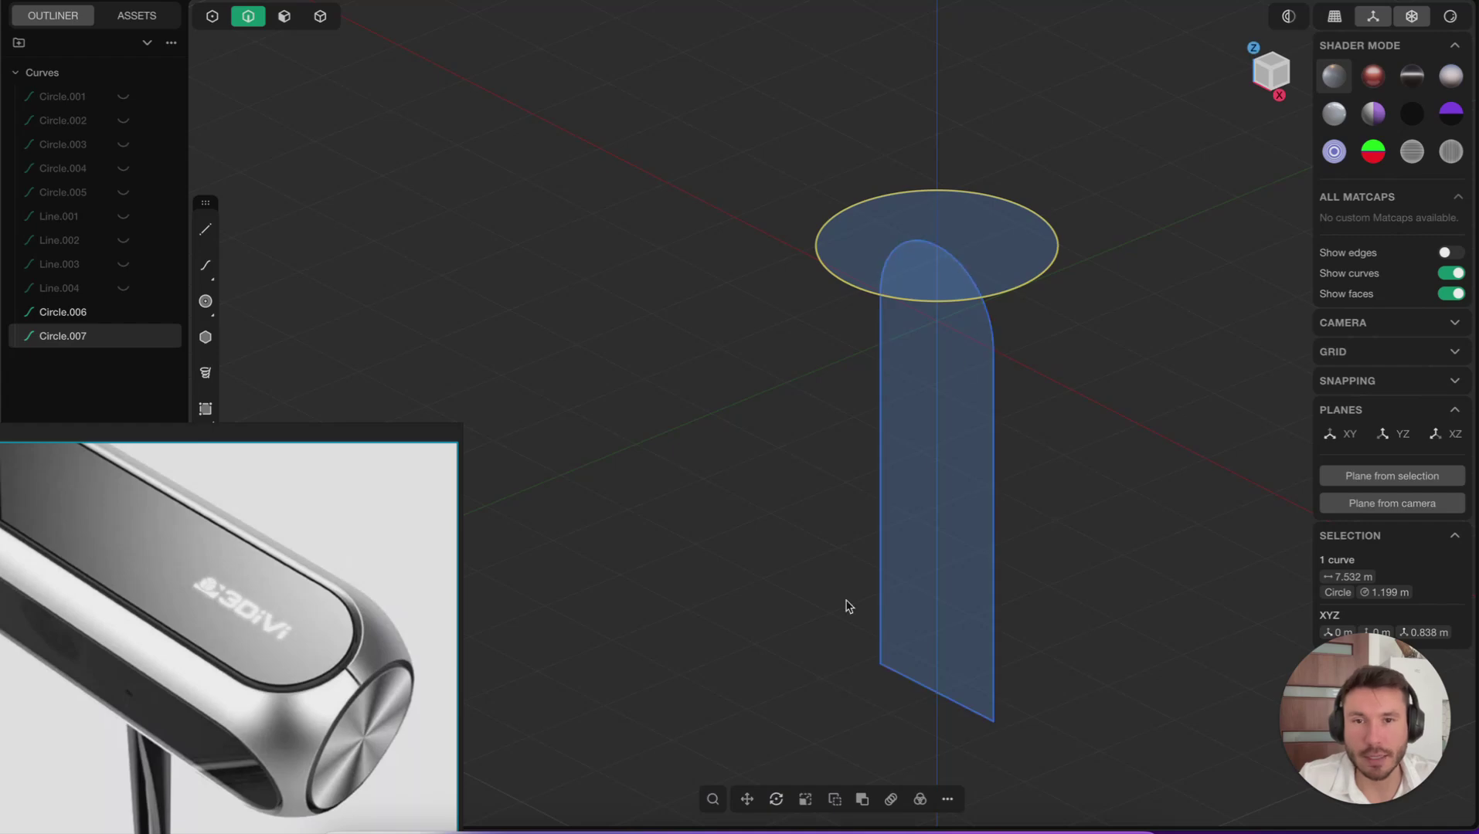
Move the arched profile about 1.5 m outward along negative Y and about 0.4 m below the circle.
click(958, 264)
middle_drag(1031, 300, 835, 307)
key(g)
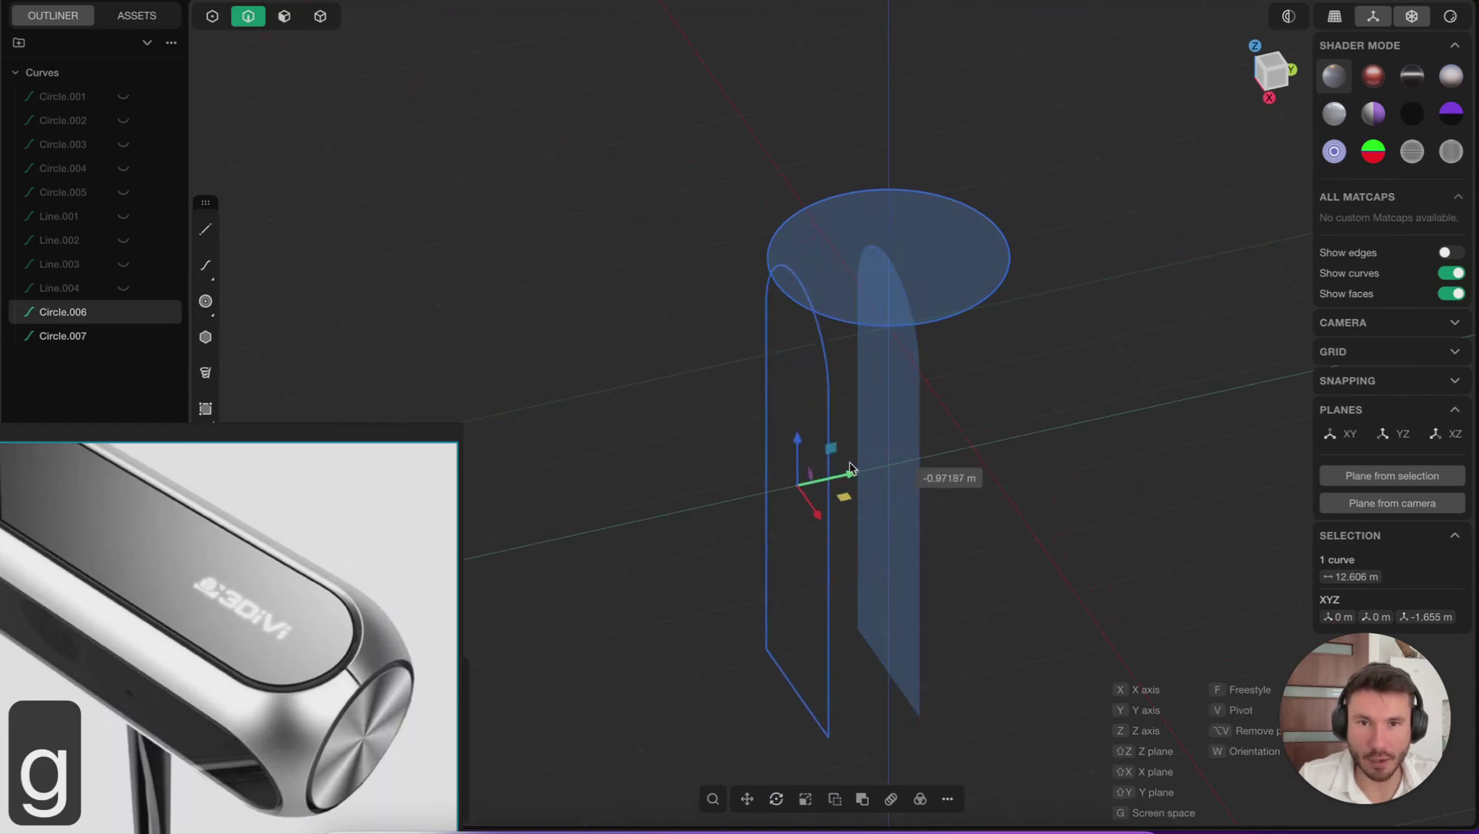
middle_drag(883, 257, 827, 190)
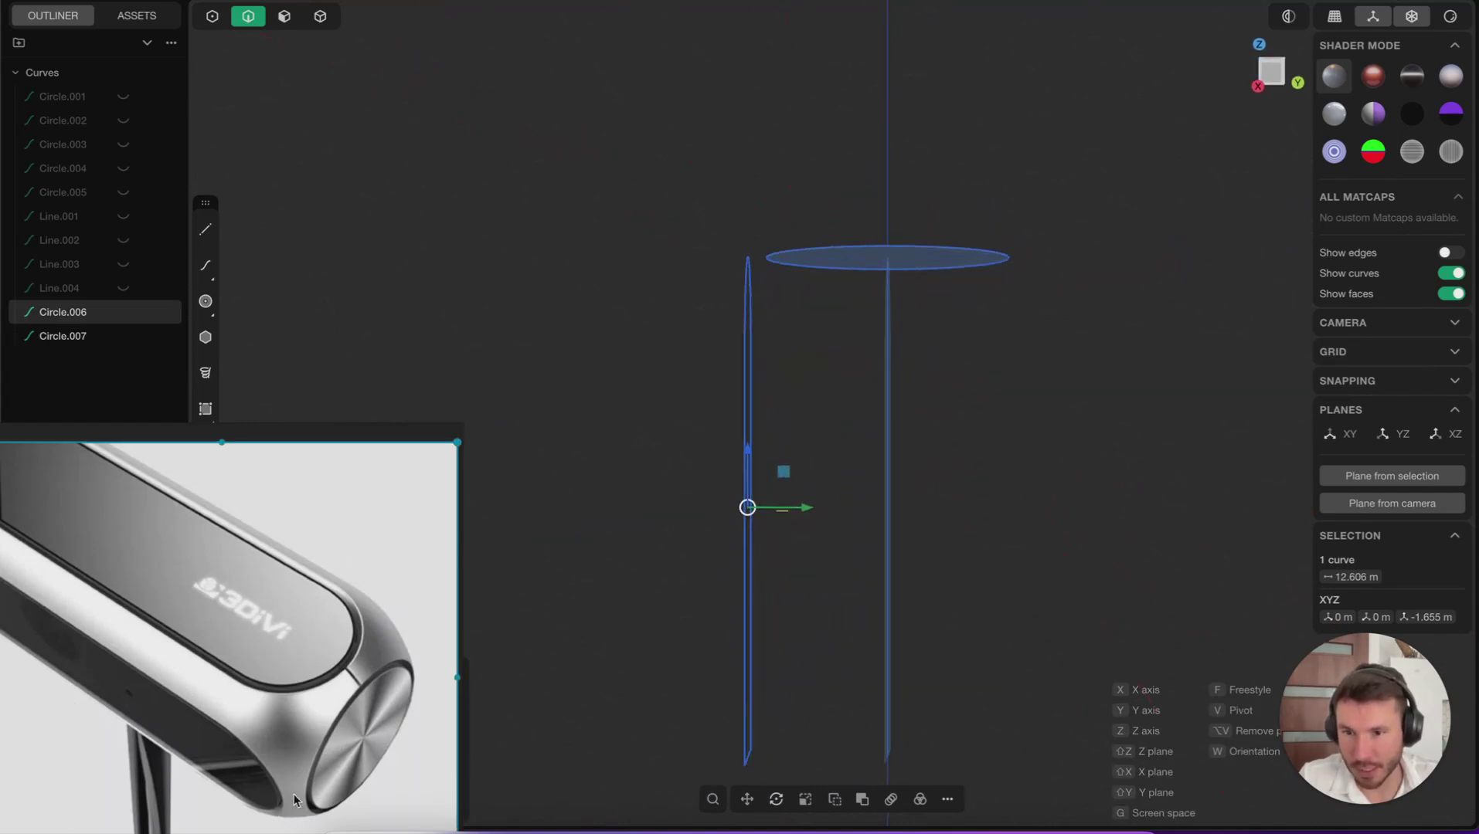
middle_drag(771, 266, 811, 262)
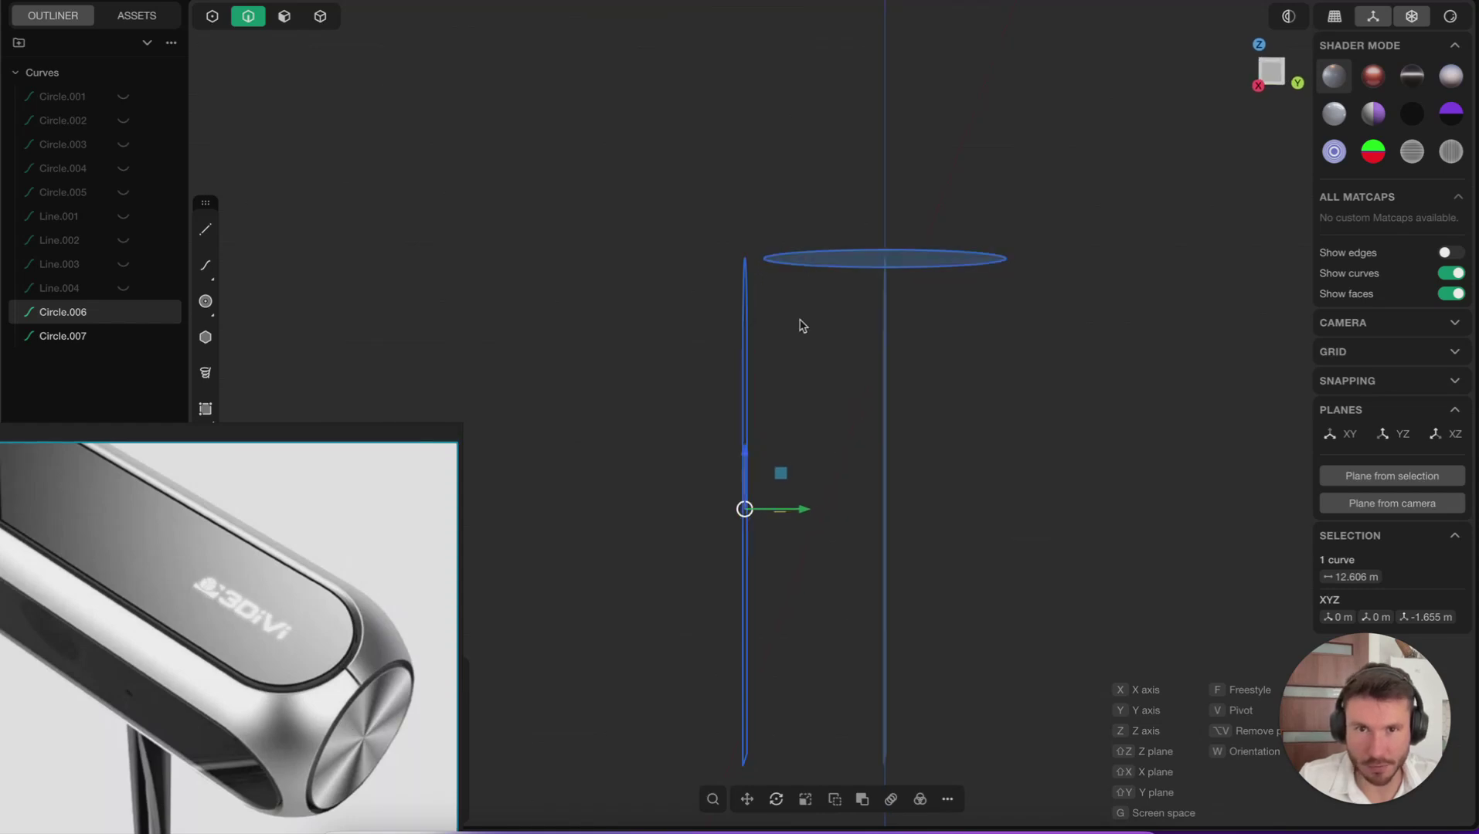
drag(801, 509, 791, 511)
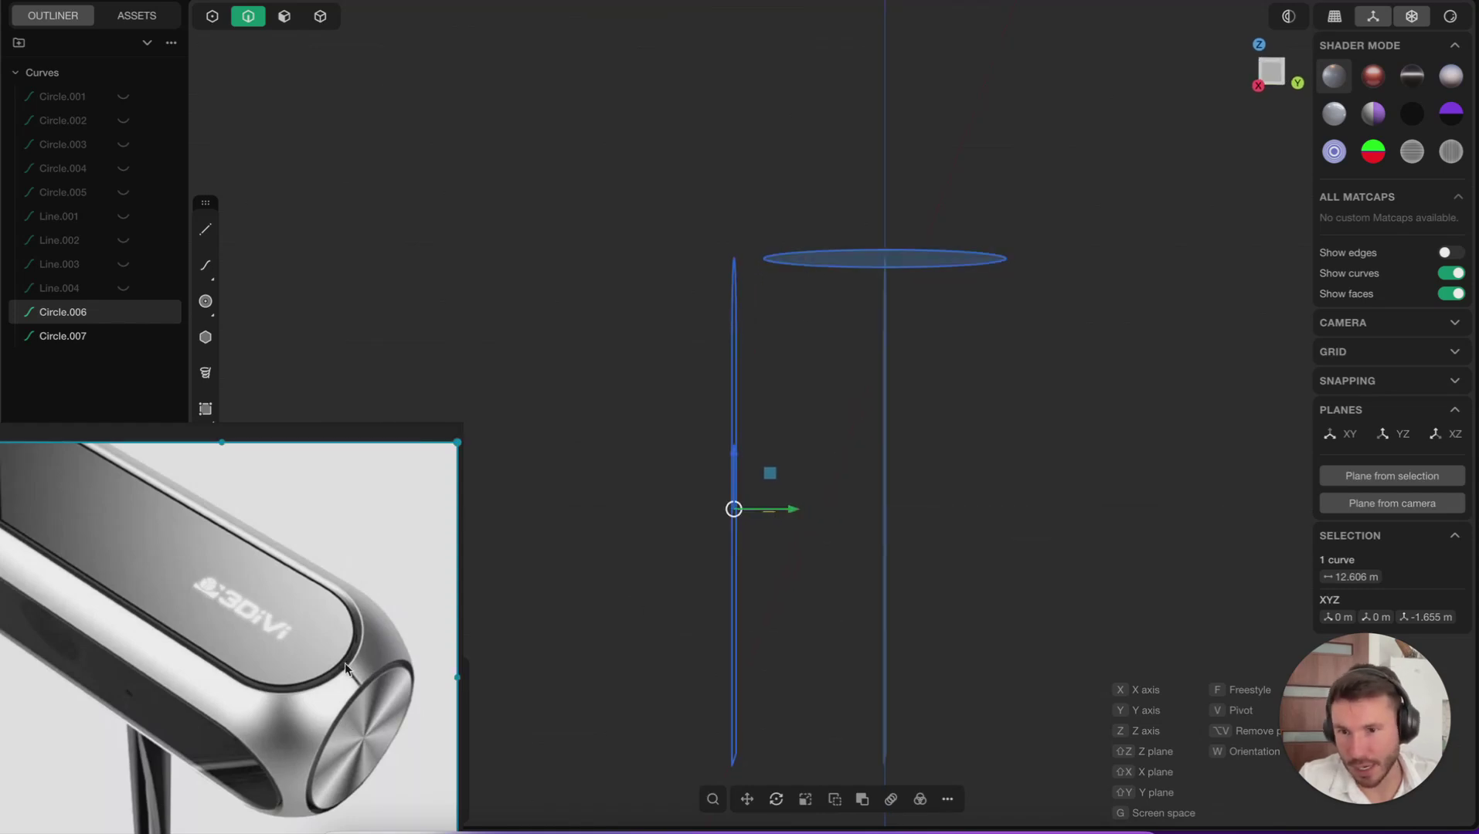
drag(732, 453, 732, 490)
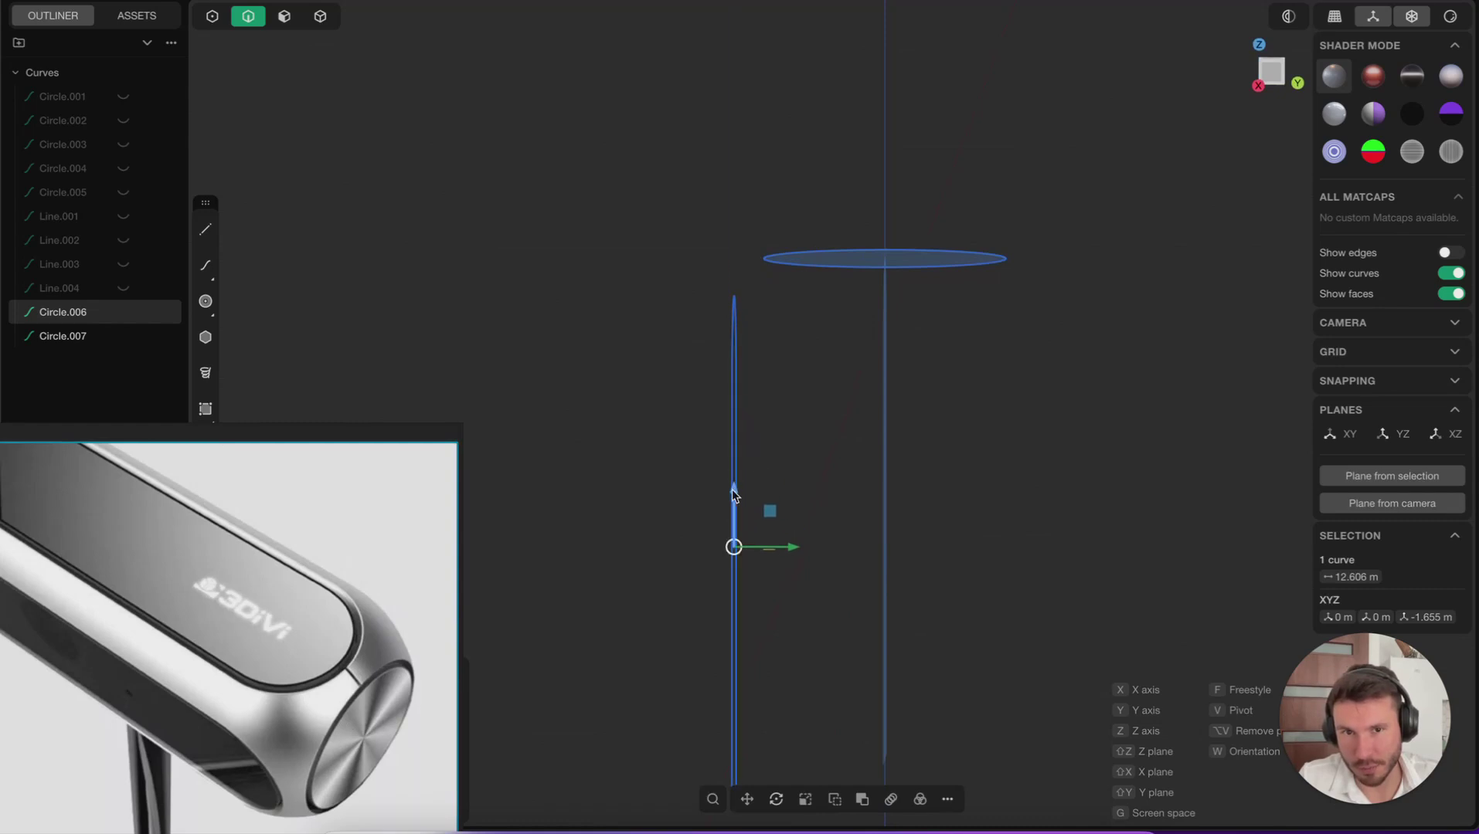
middle_drag(888, 269, 895, 261)
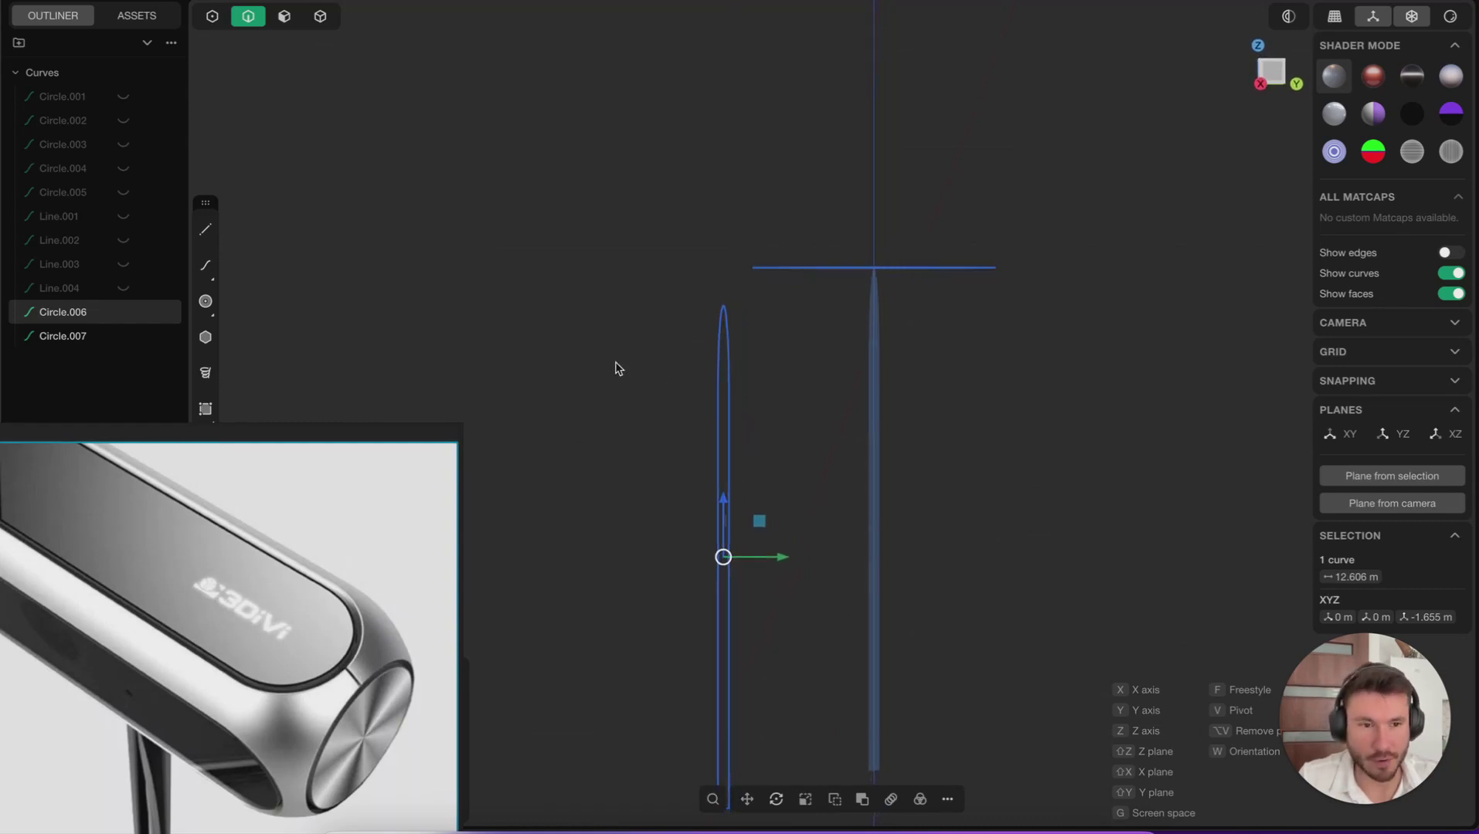
mouse_move(375, 435)
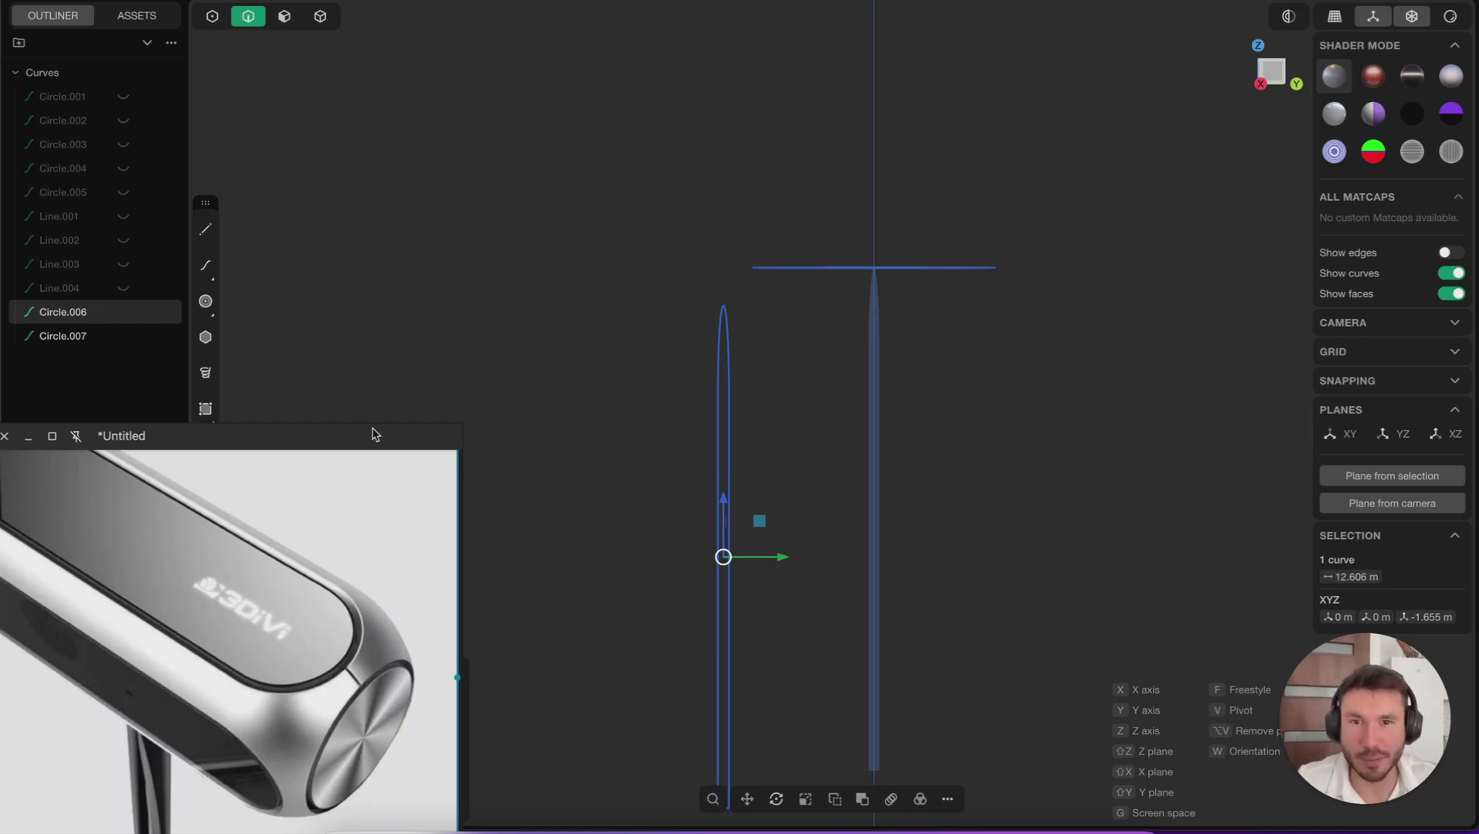
middle_drag(726, 360, 745, 491)
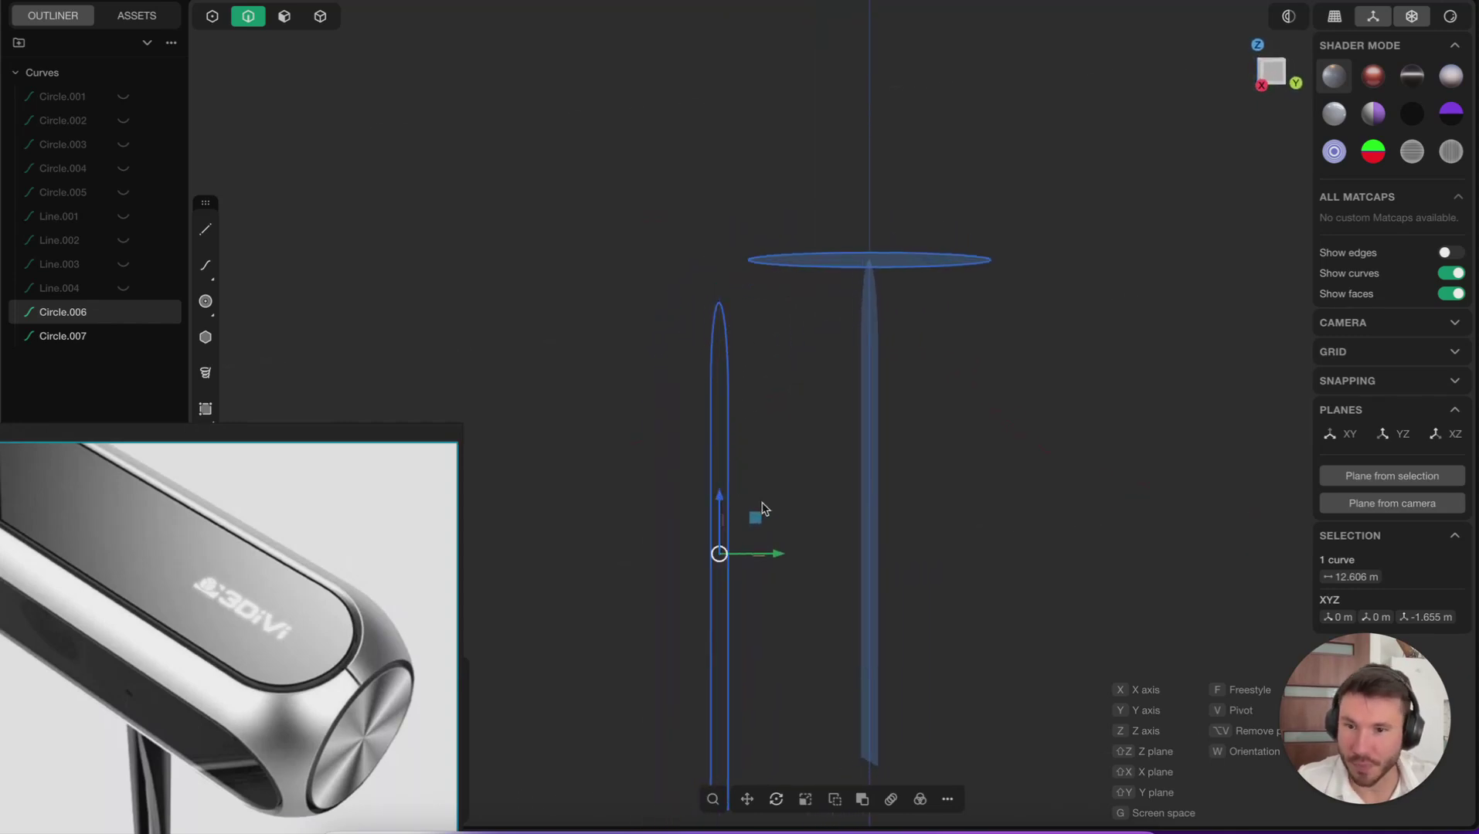
drag(756, 516, 767, 429)
middle_drag(722, 364, 738, 460)
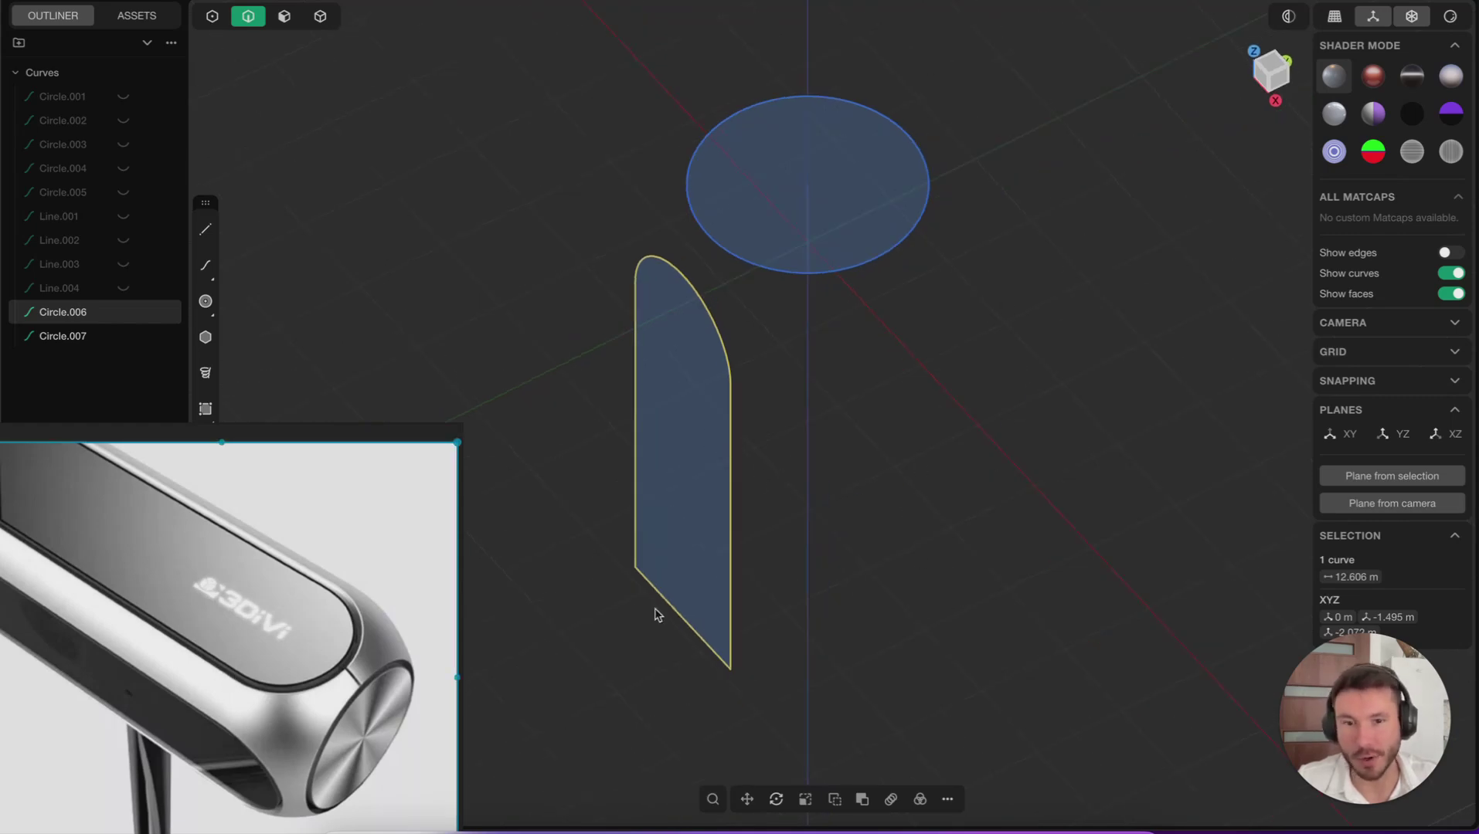
Create a radial array of the arched profile around the vertical Z axis with 4 instances over 360 degrees.
click(920, 801)
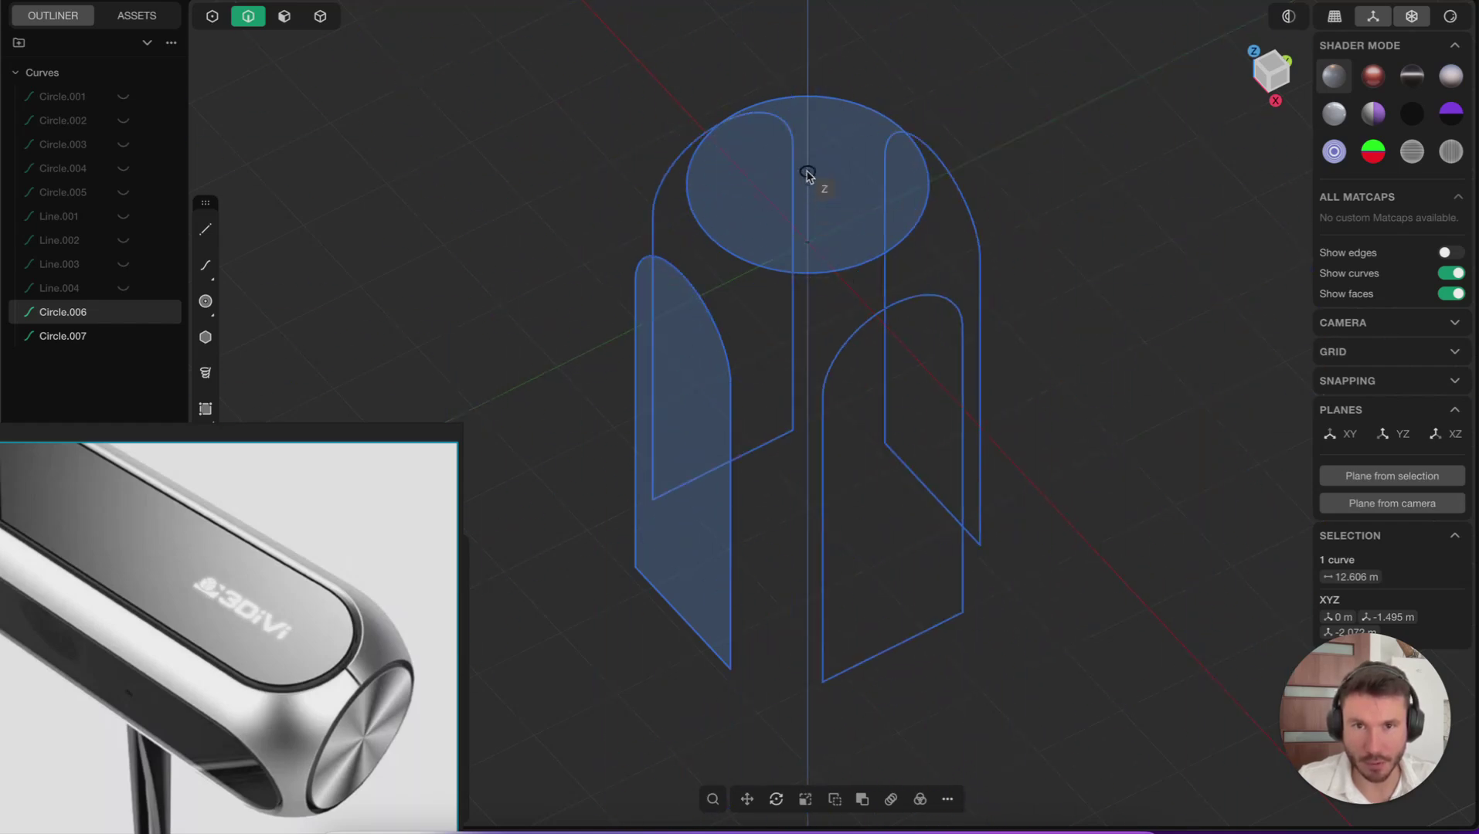
click(806, 141)
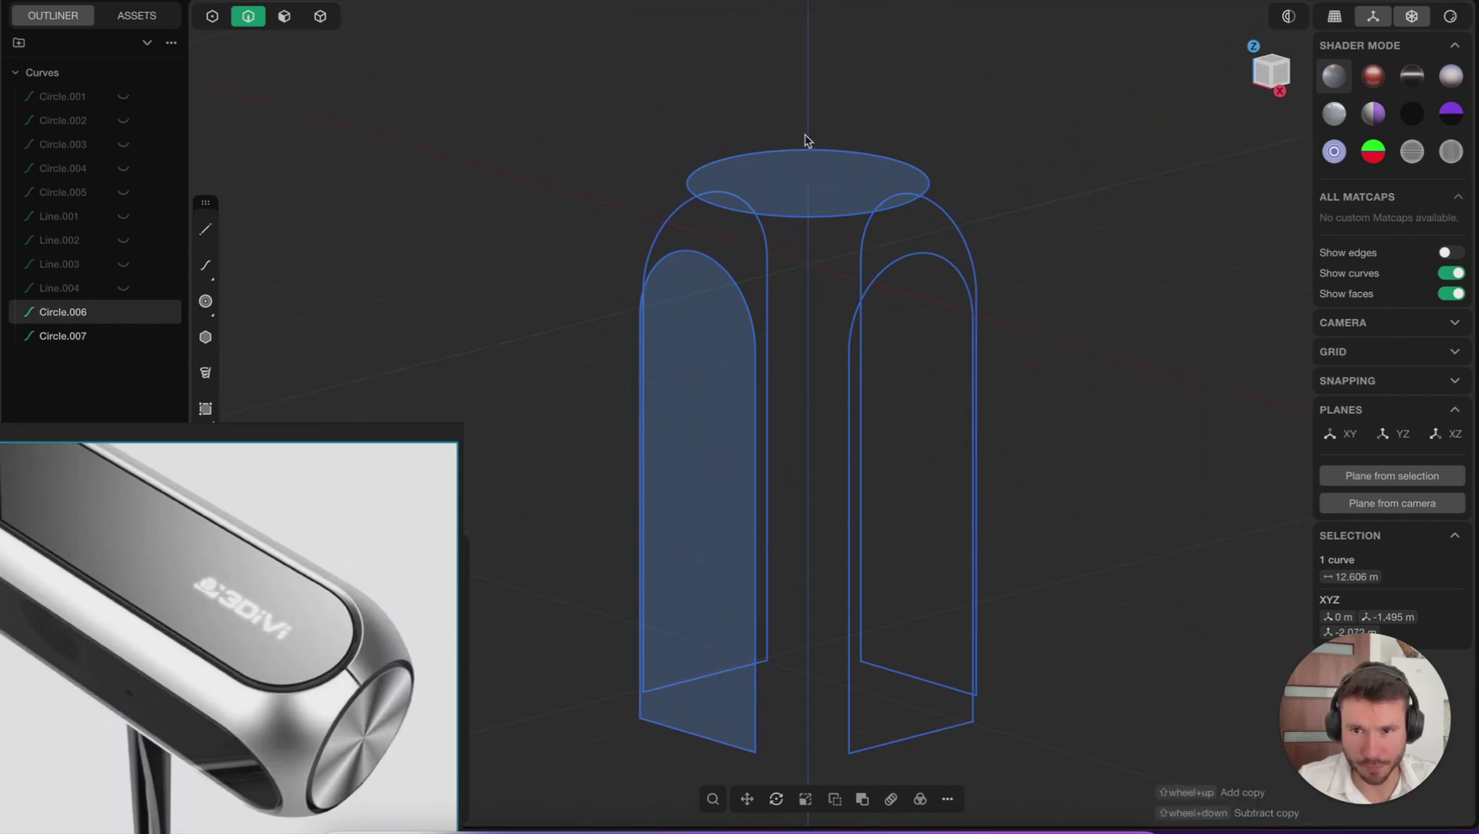
right_drag(372, 464, 129, 833)
mouse_move(388, 723)
mouse_down()
mouse_move(369, 722)
mouse_move(402, 717)
mouse_up()
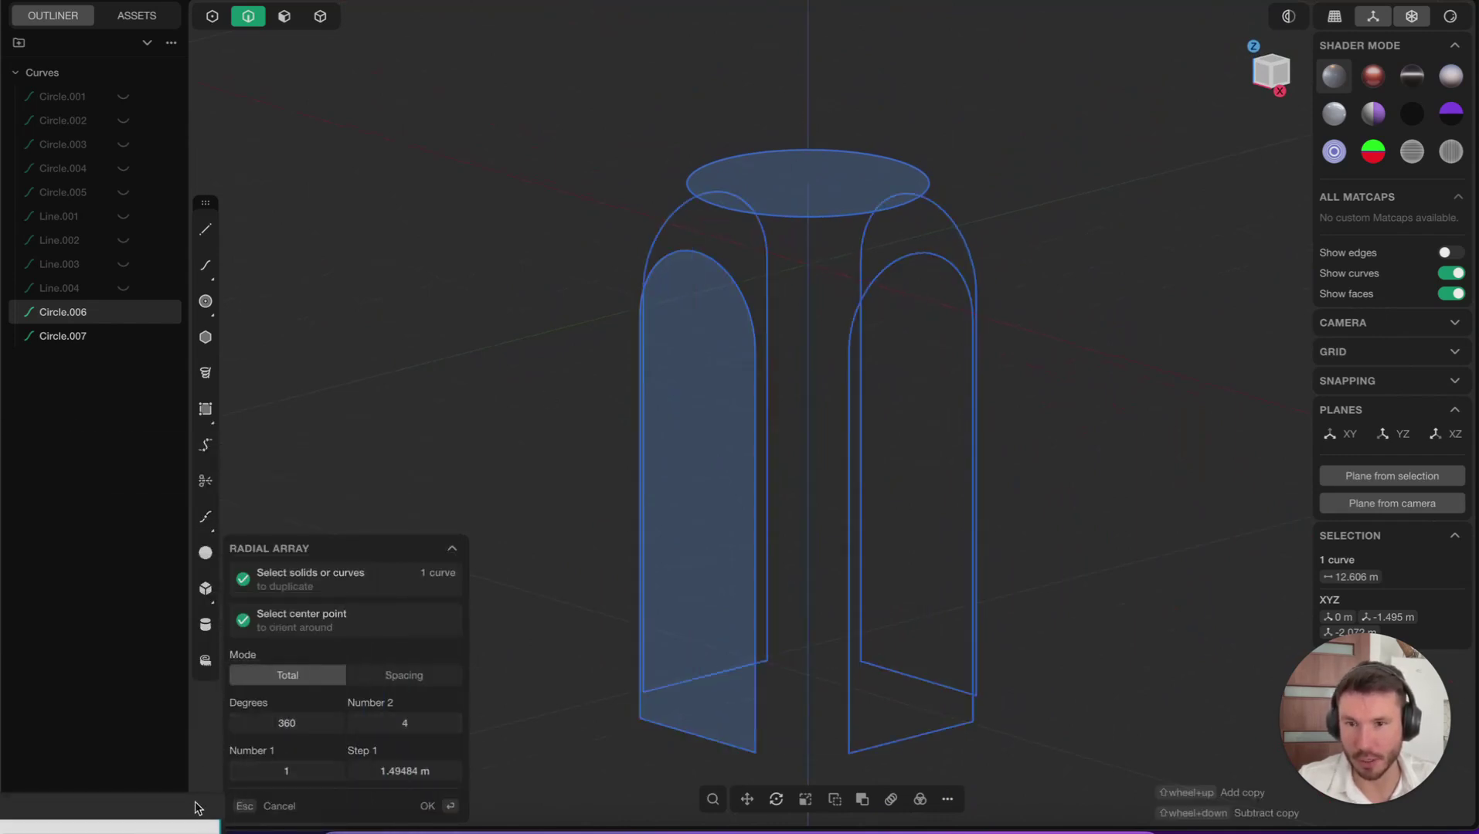
drag(193, 803, 466, 368)
middle_drag(904, 129, 947, 116)
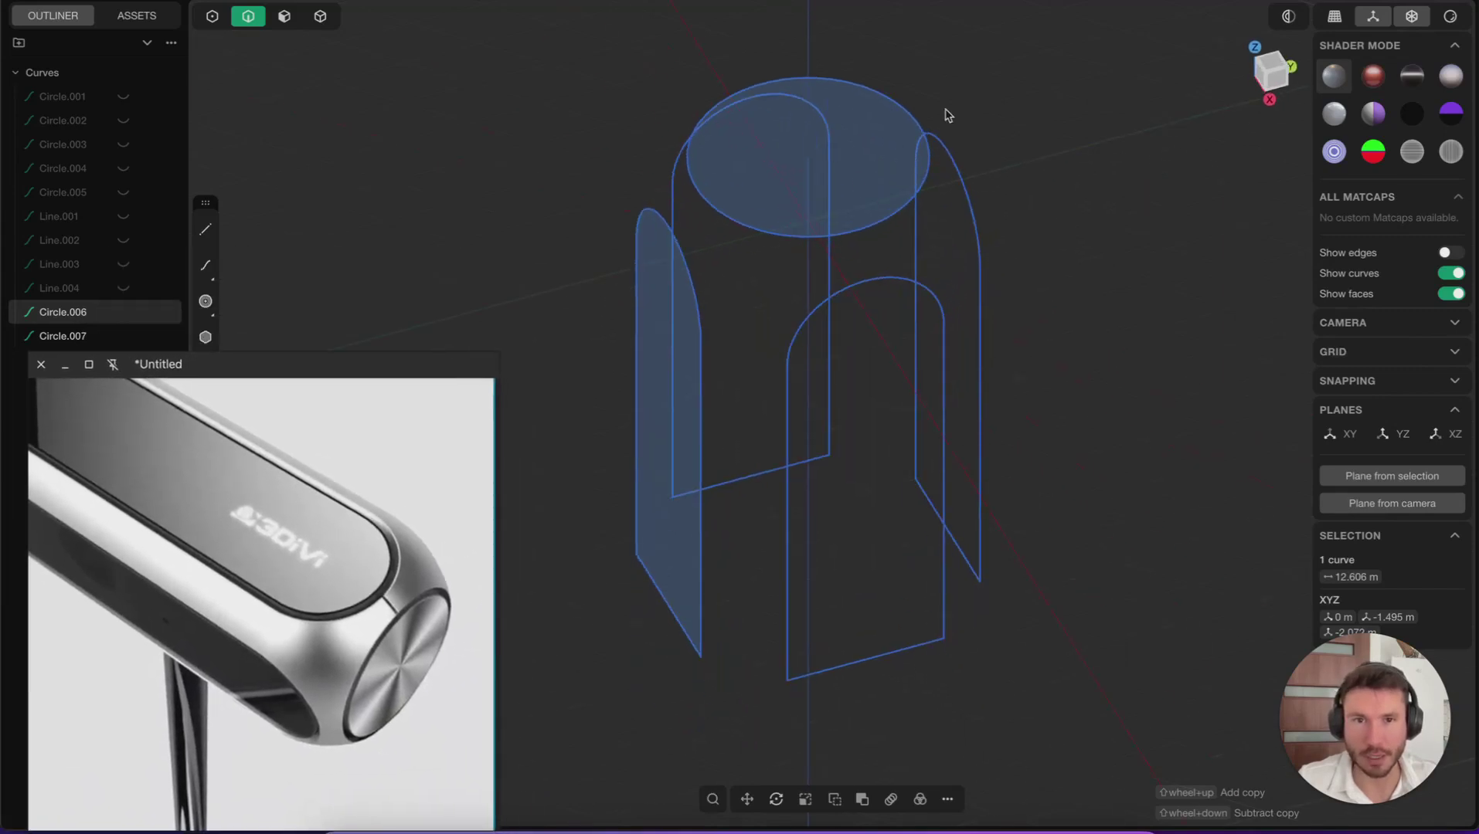
right_click(957, 102)
click(1013, 103)
shift+middle_drag(1022, 174, 1050, 275)
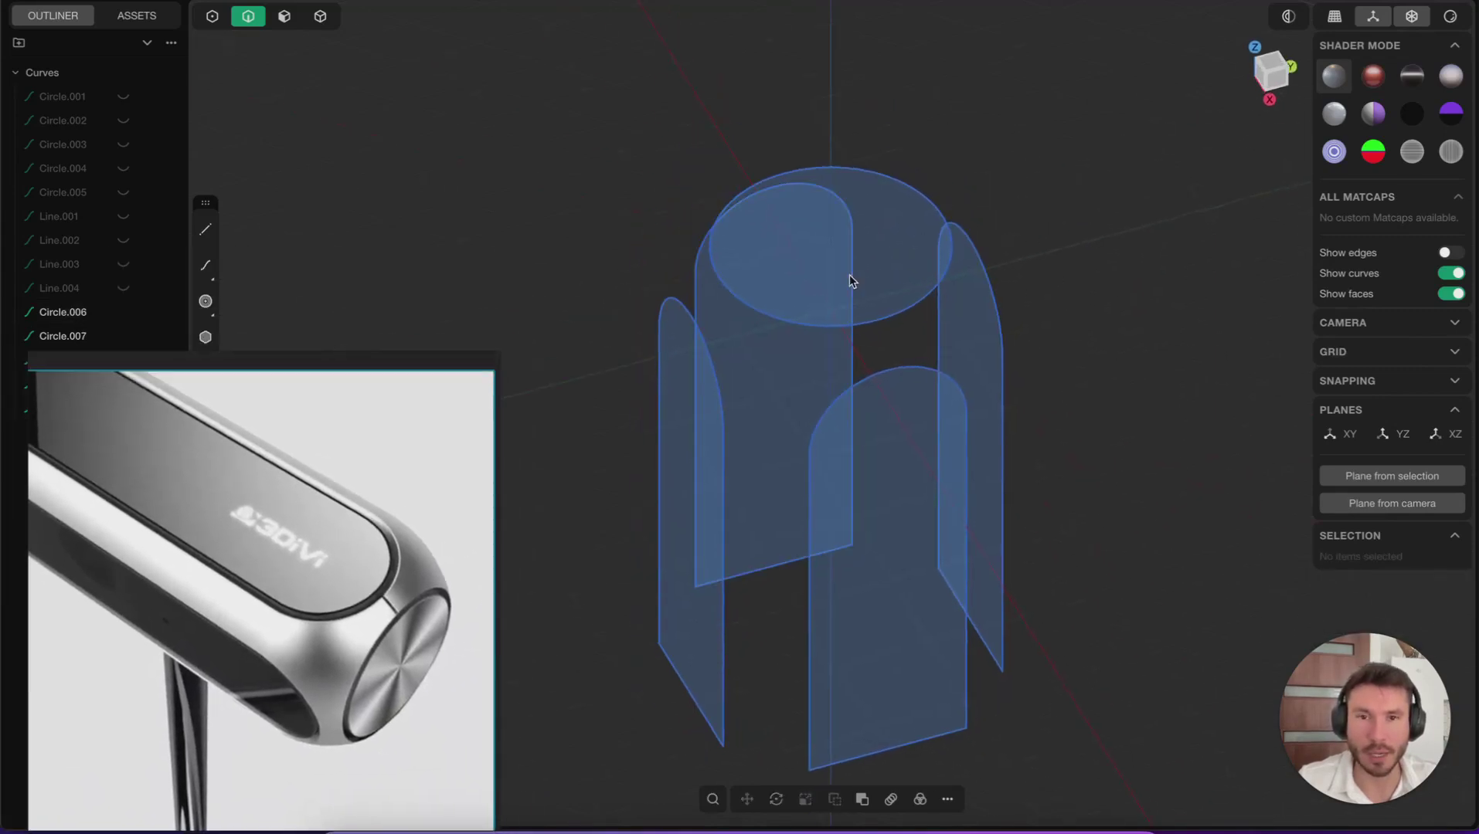
Fill the circle and all four arched profiles with surfaces using the Patch command.
middle_drag(850, 275, 1008, 566)
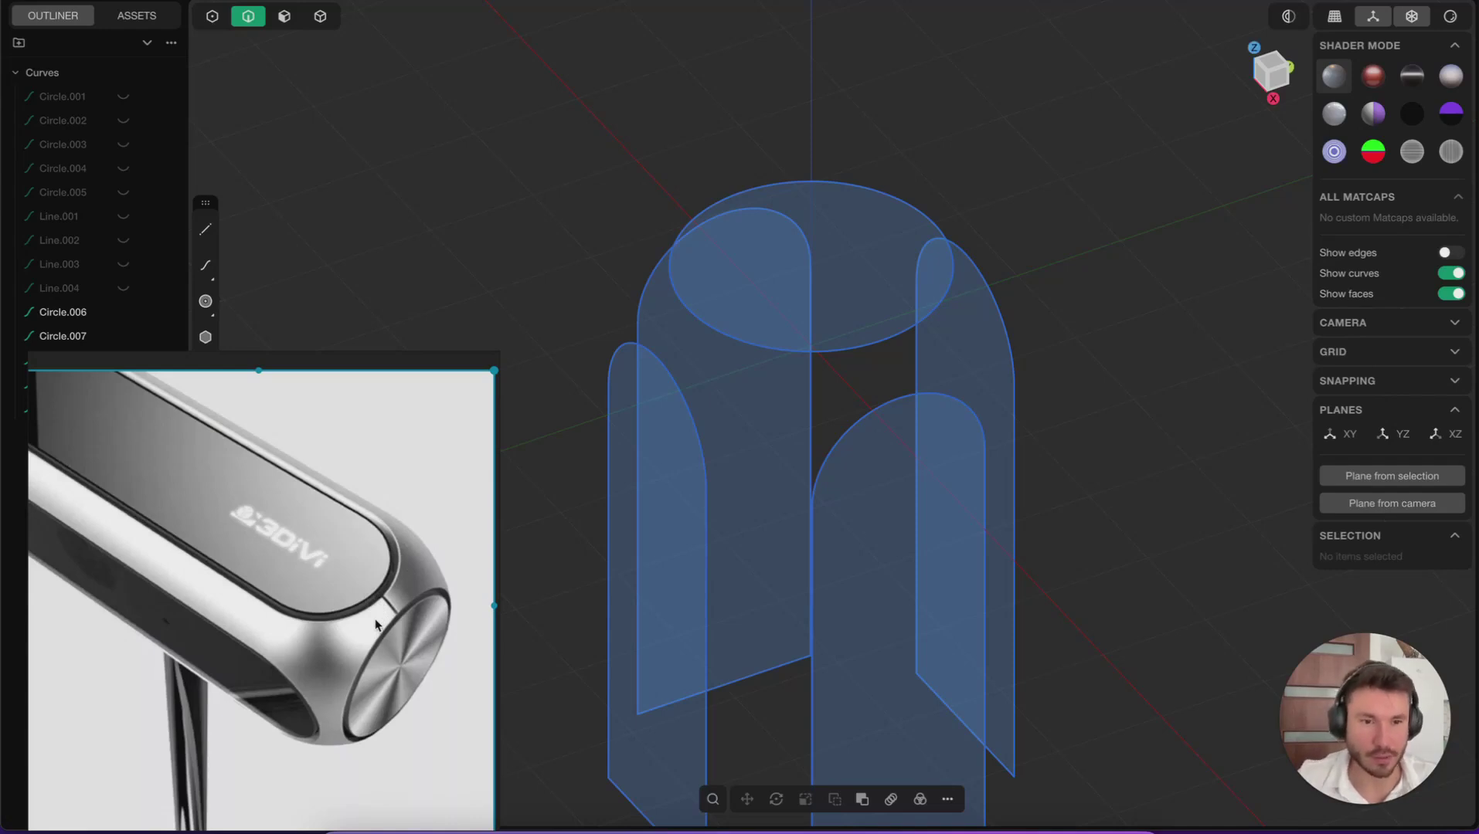
middle_drag(850, 42, 973, 228)
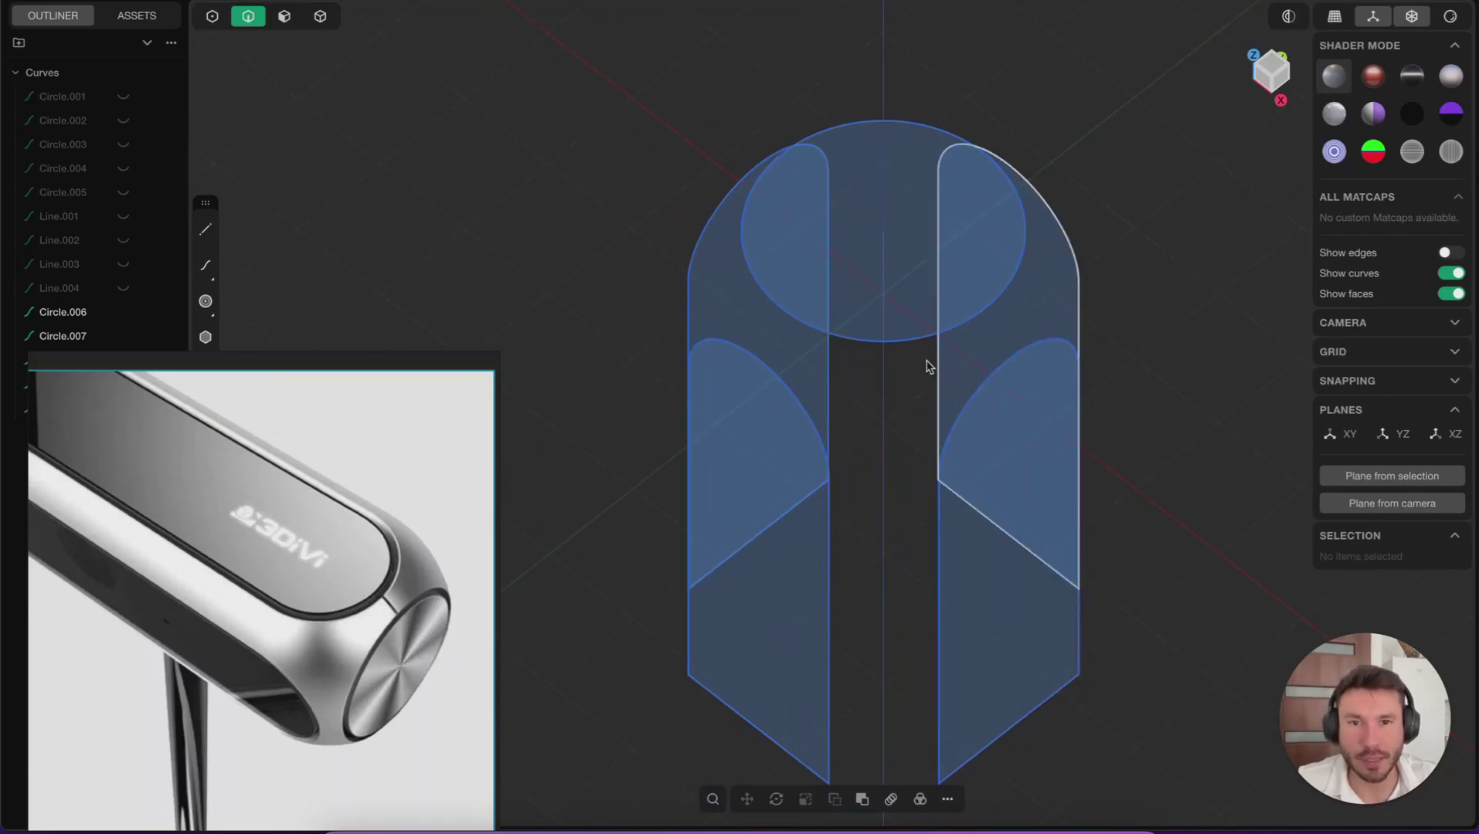
middle_drag(927, 363, 769, 505)
middle_drag(608, 307, 846, 194)
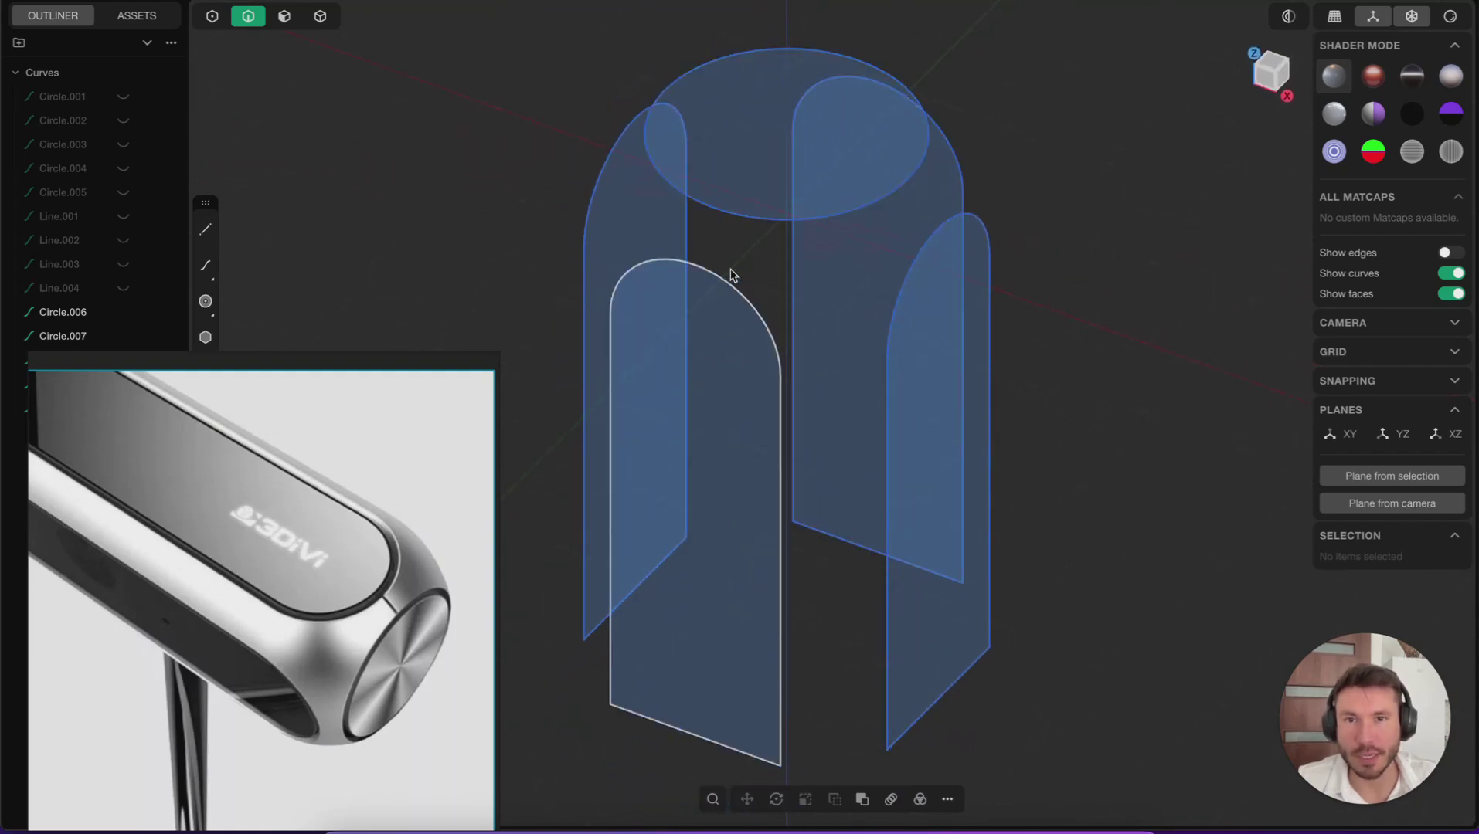
drag(1145, 504, 442, 82)
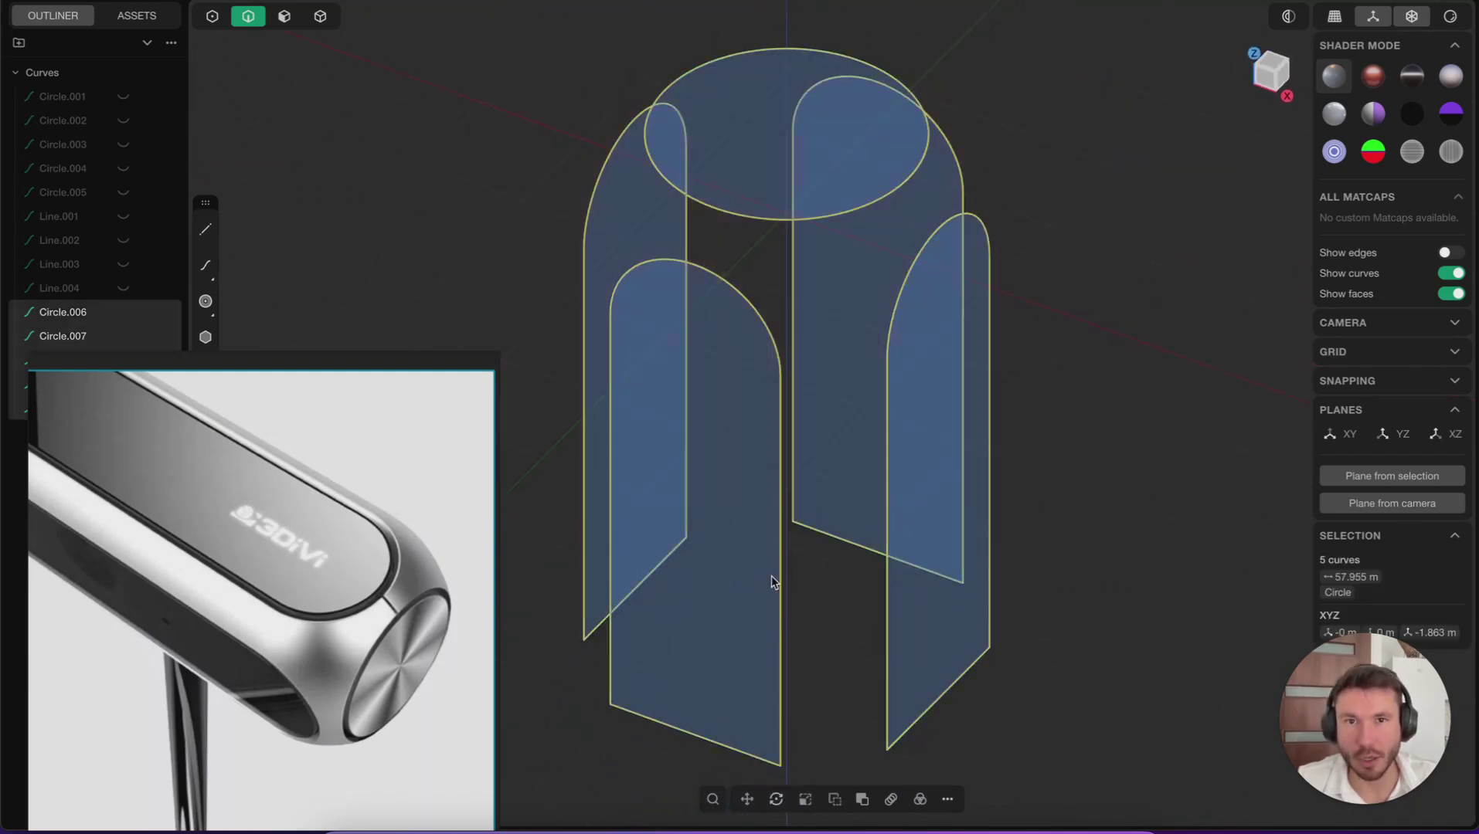
click(1077, 395)
drag(1155, 498, 439, 122)
middle_drag(704, 474, 799, 312)
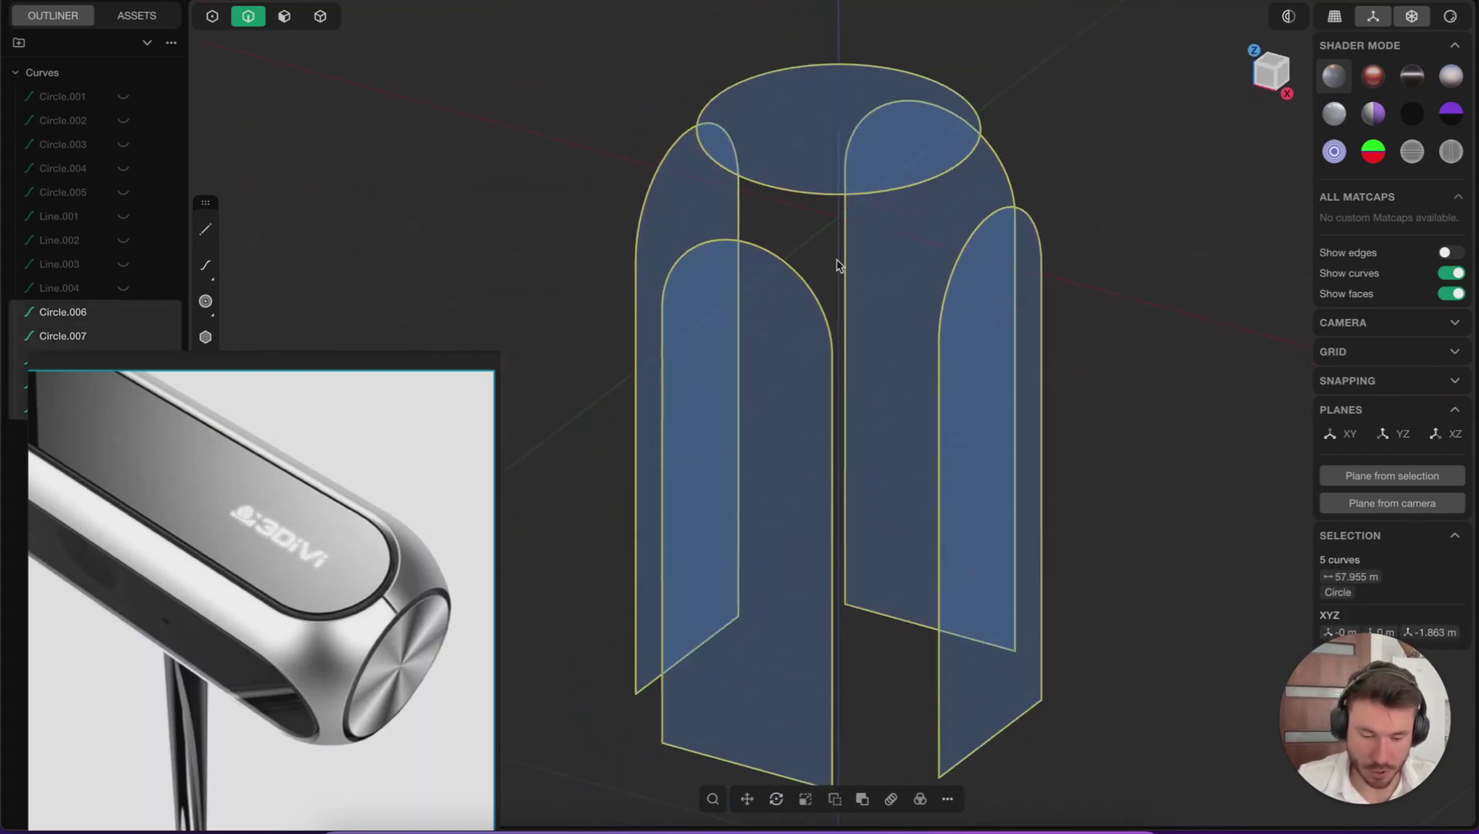
key(shift+3)
key(shift+3)
text(f)
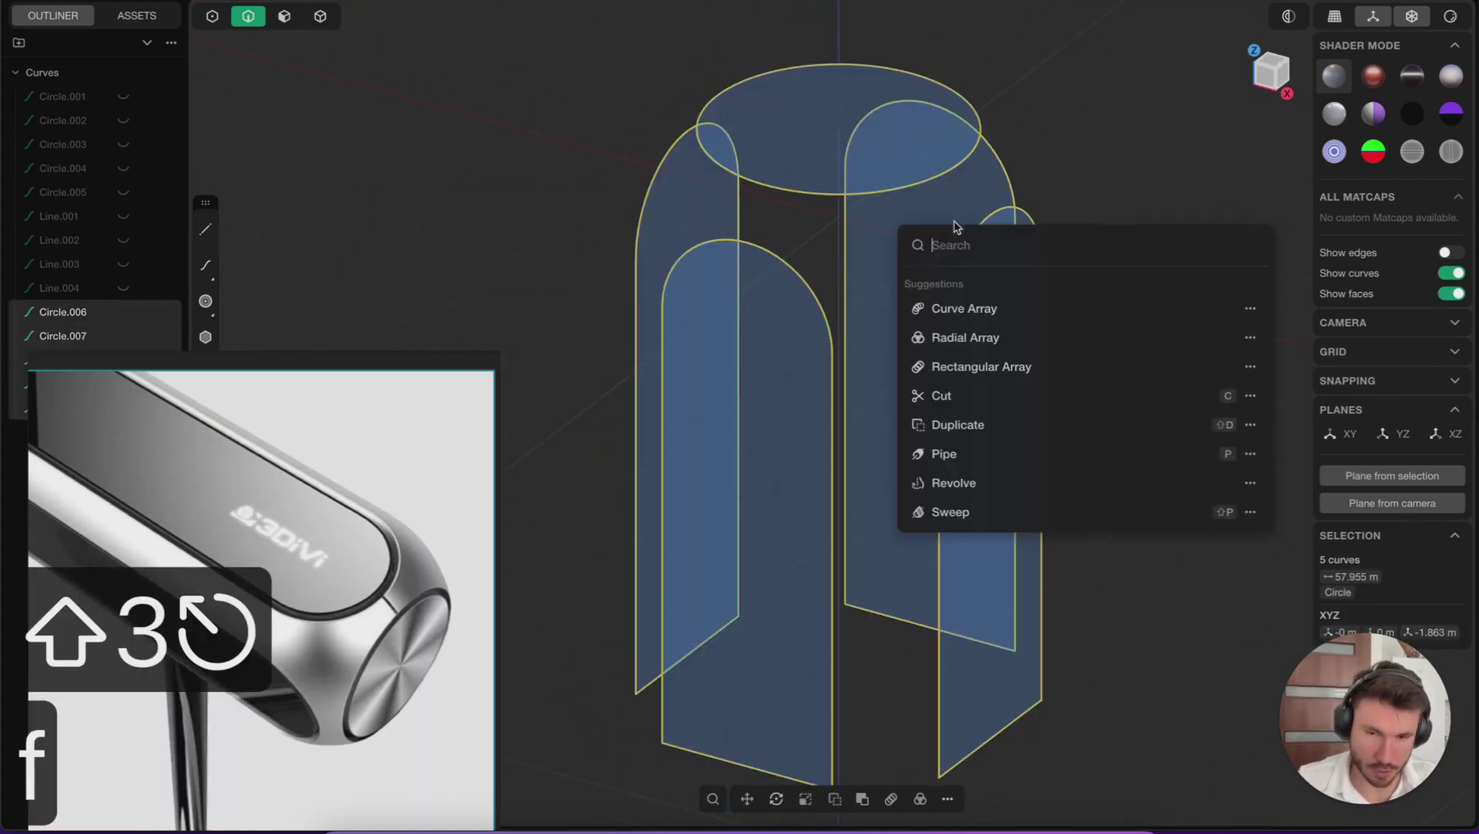
text(pa)
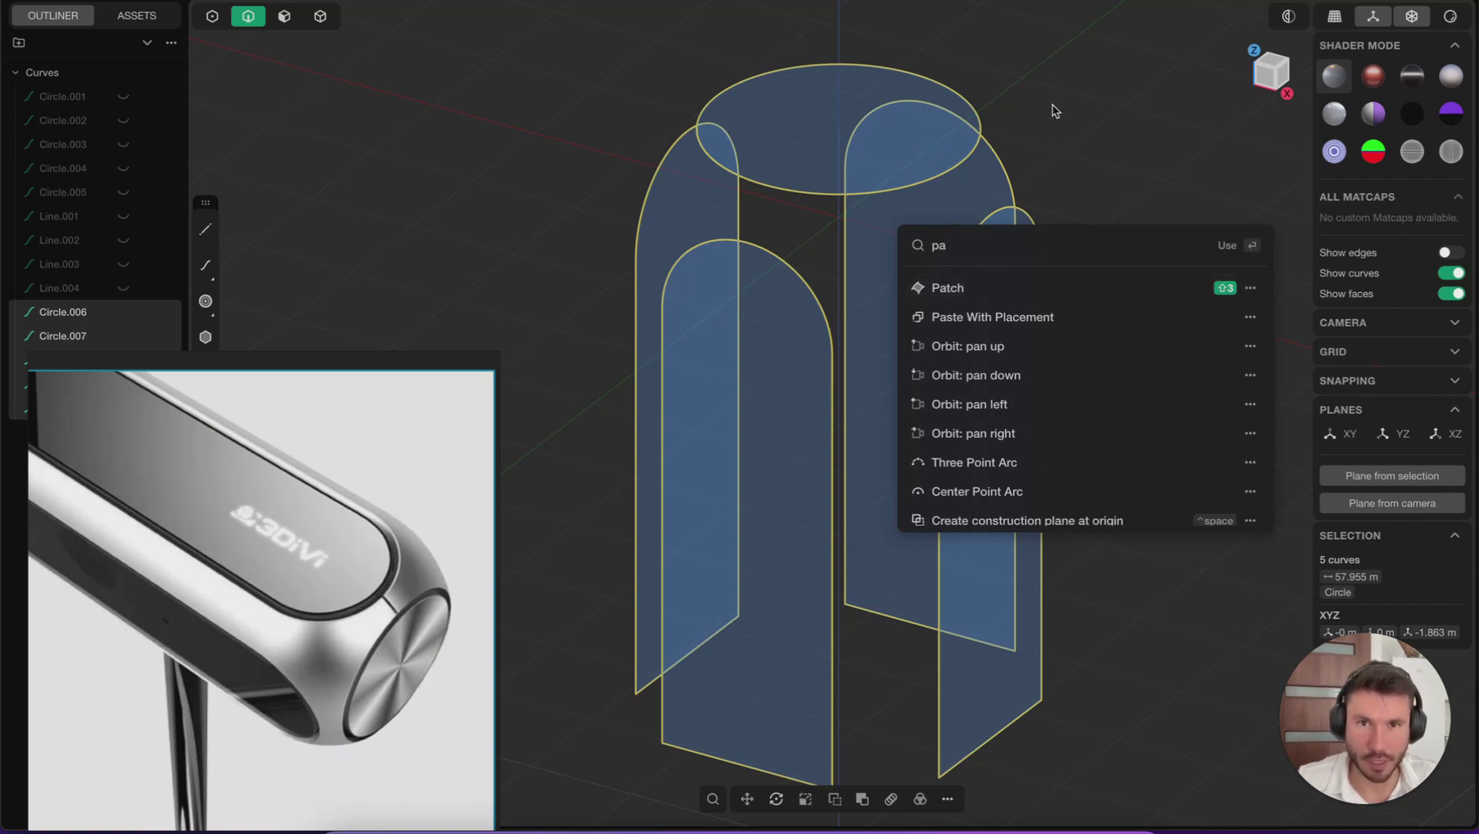
click(1012, 289)
middle_drag(933, 302, 1017, 324)
right_click(1049, 236)
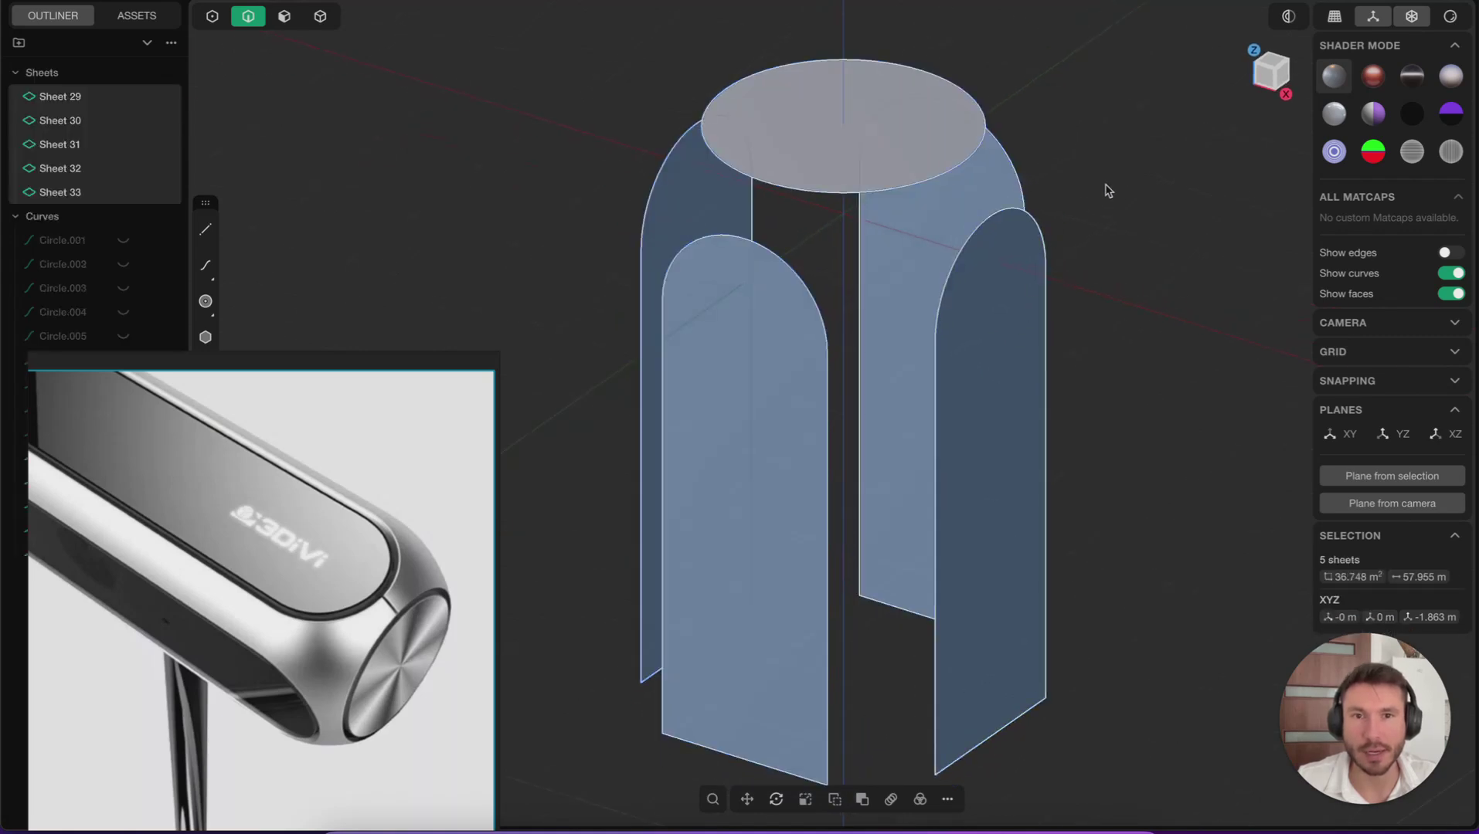
Hide the original circle and arch curves, leaving the five sheets, and turn on edge display.
click(1143, 161)
drag(1193, 485, 587, 106)
click(1231, 483)
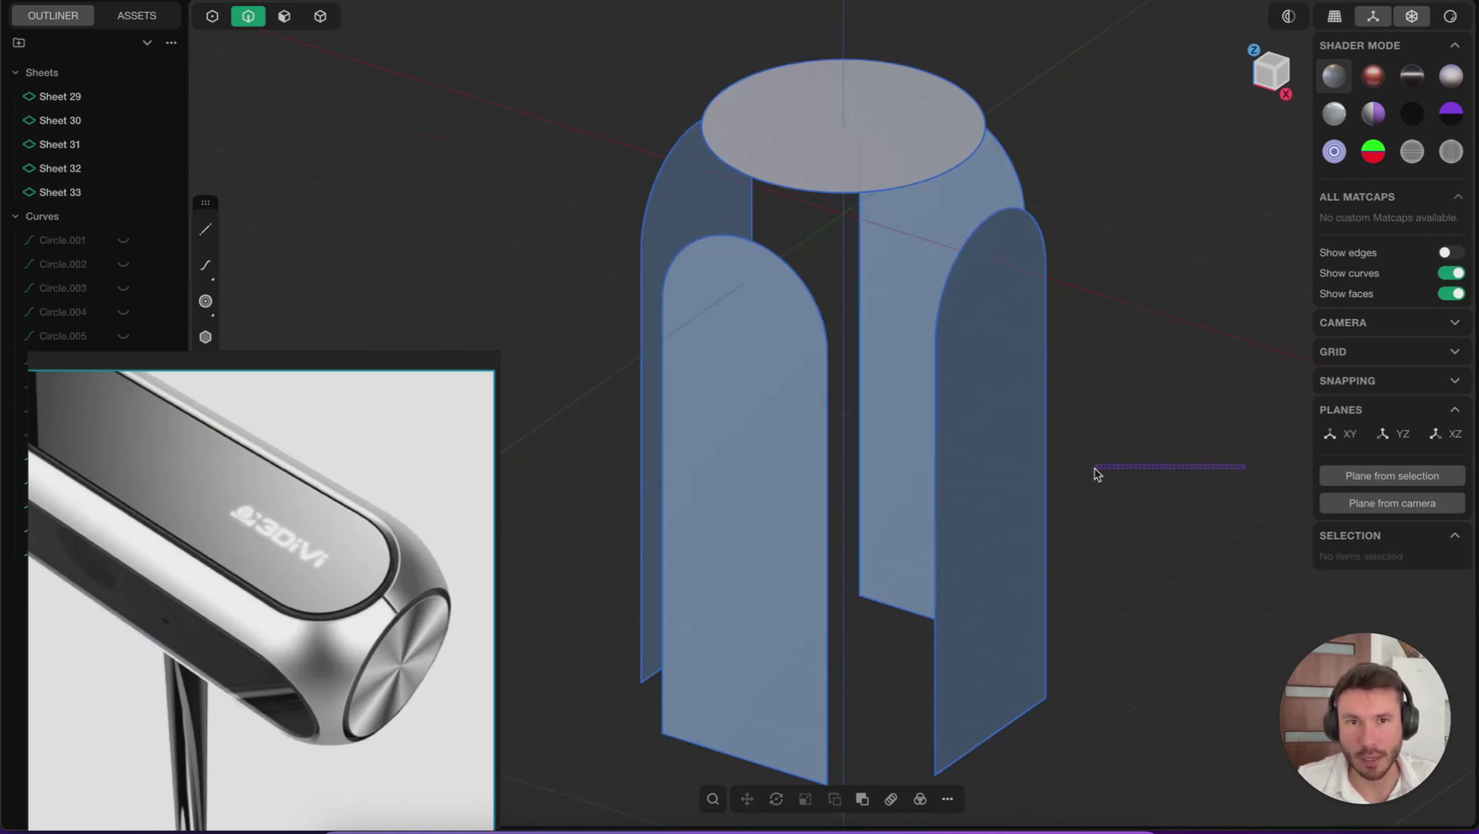
drag(1097, 475, 479, 55)
key(h)
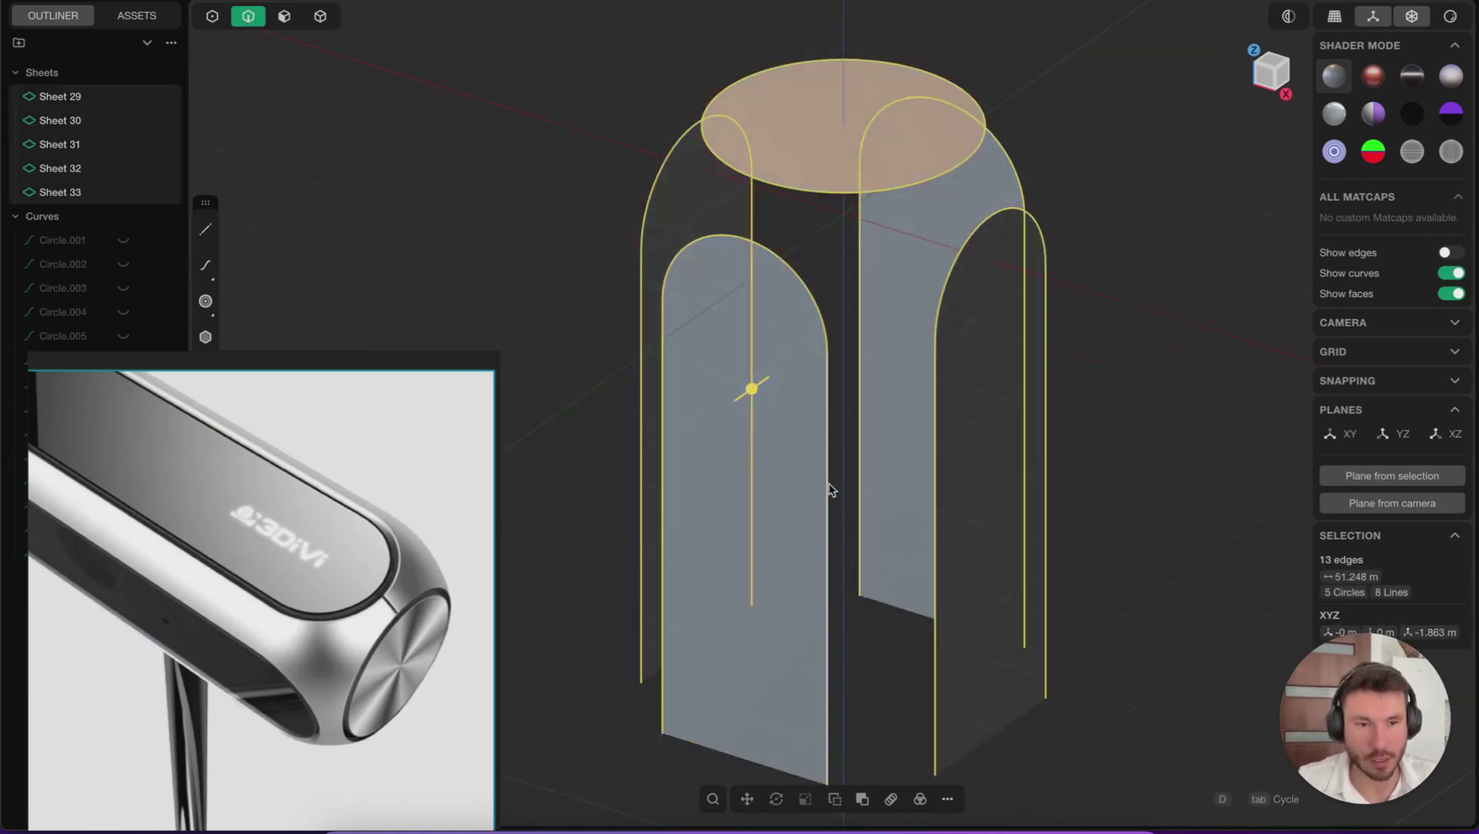
click(1123, 217)
shift+middle_drag(964, 277, 856, 375)
middle_drag(856, 375, 759, 449)
key(shift+e)
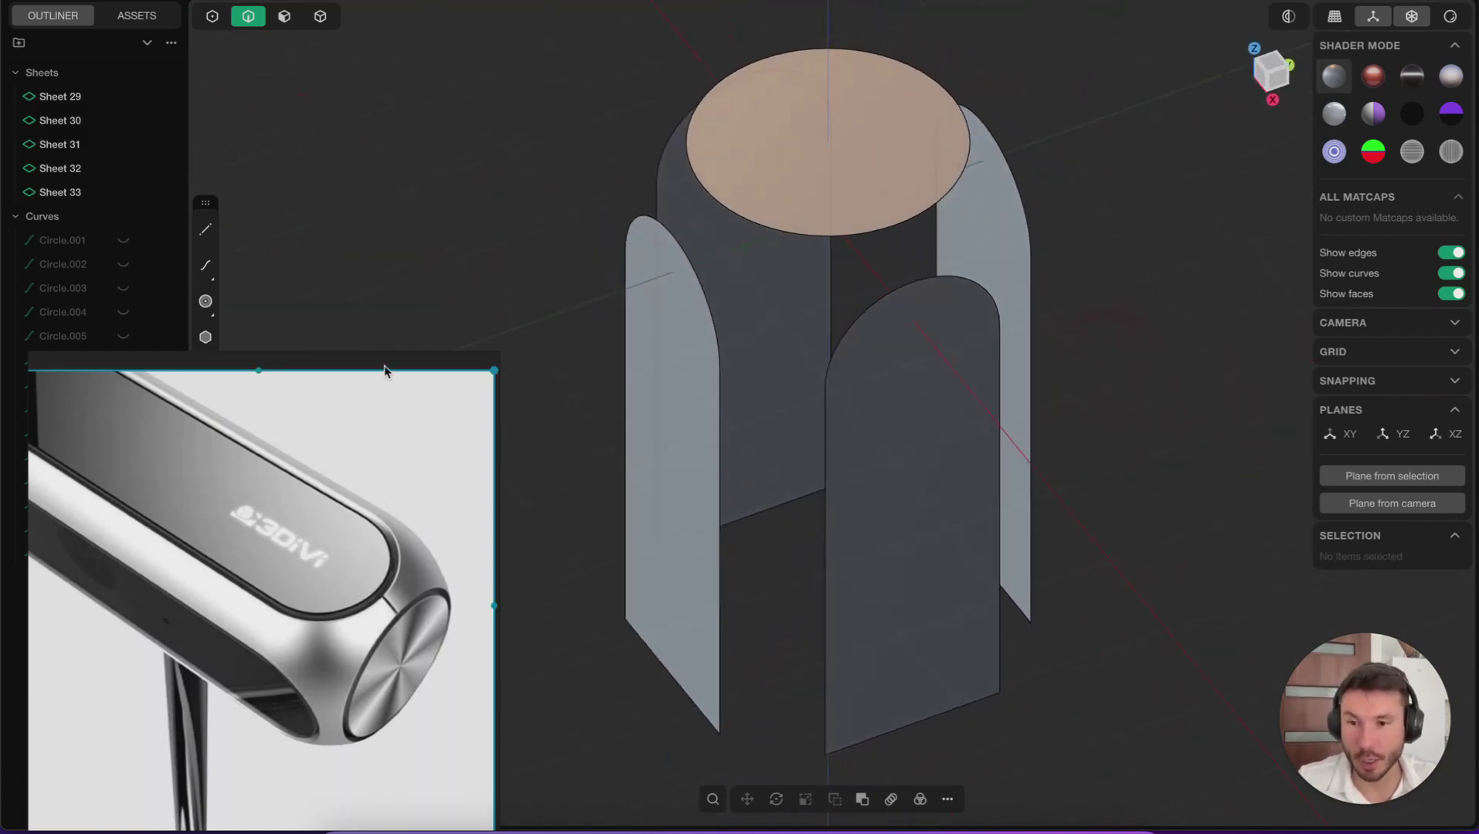
shift+middle_drag(917, 273, 930, 307)
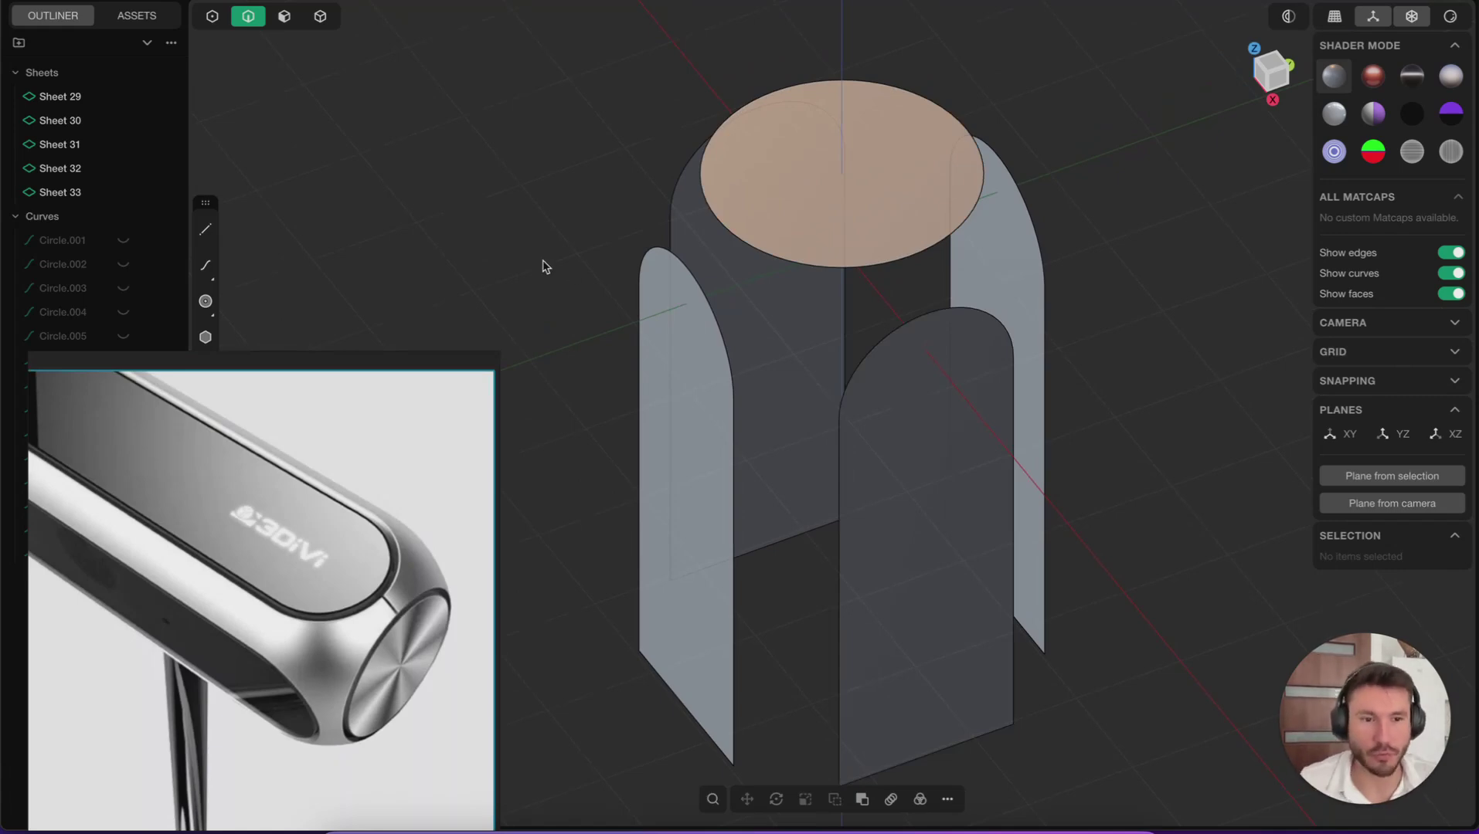
middle_drag(855, 188, 993, 70)
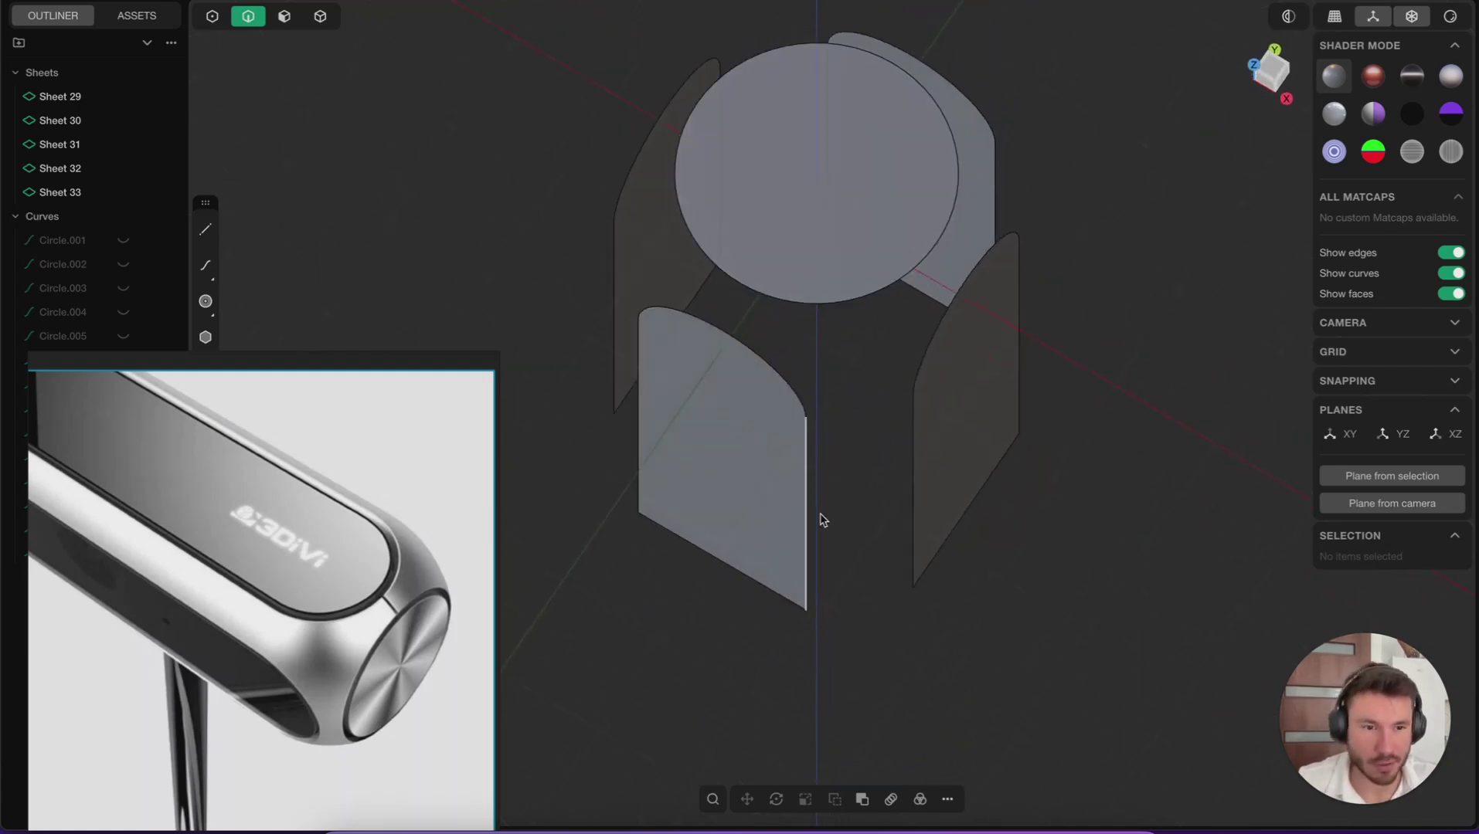
shift+middle_drag(921, 136, 911, 257)
middle_drag(832, 300, 389, 101)
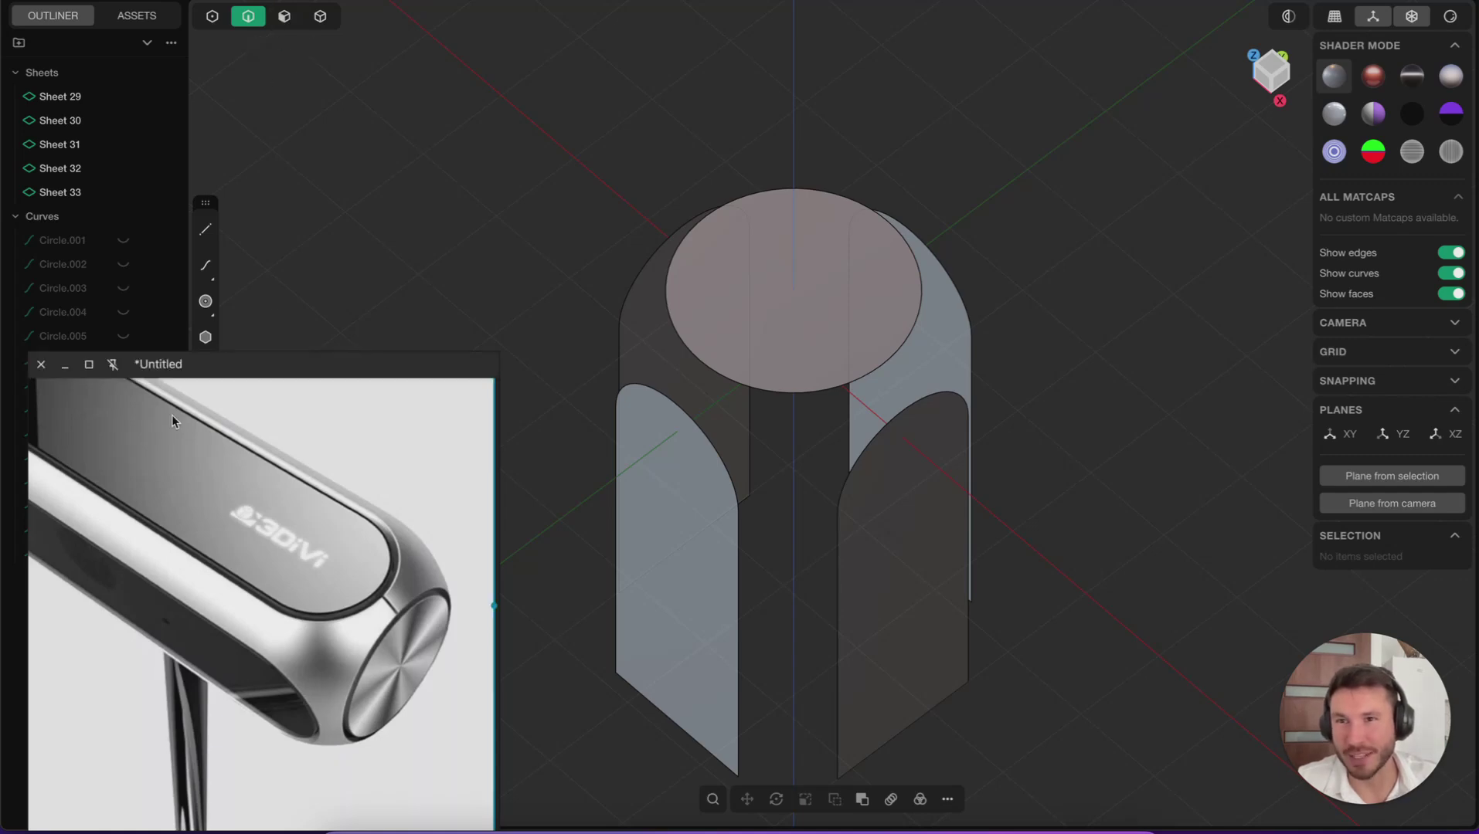
Split the top circular face in half through its centre with the Isoparam command.
click(283, 24)
click(833, 298)
middle_drag(833, 299, 797, 365)
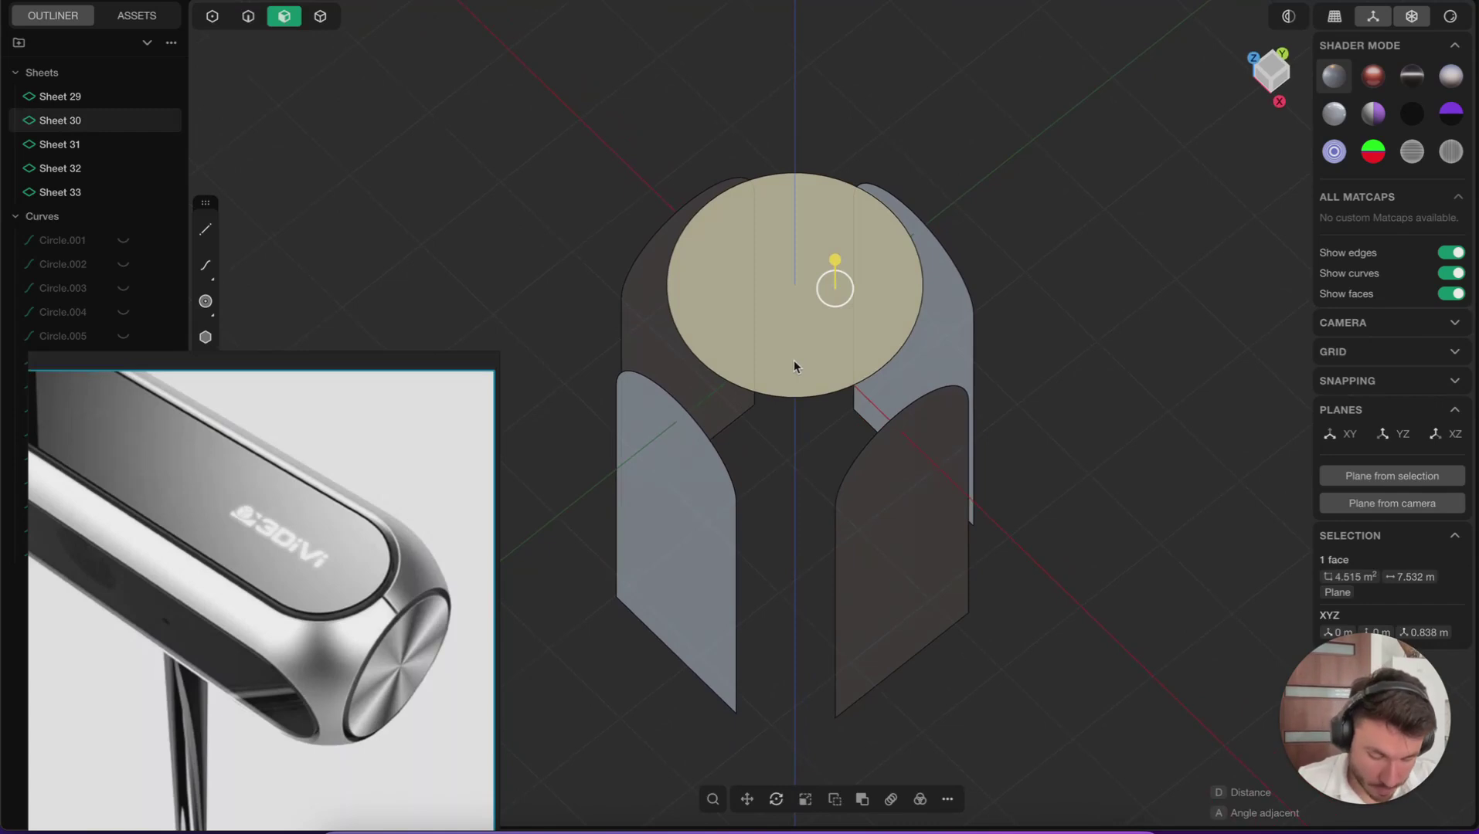
text(f)
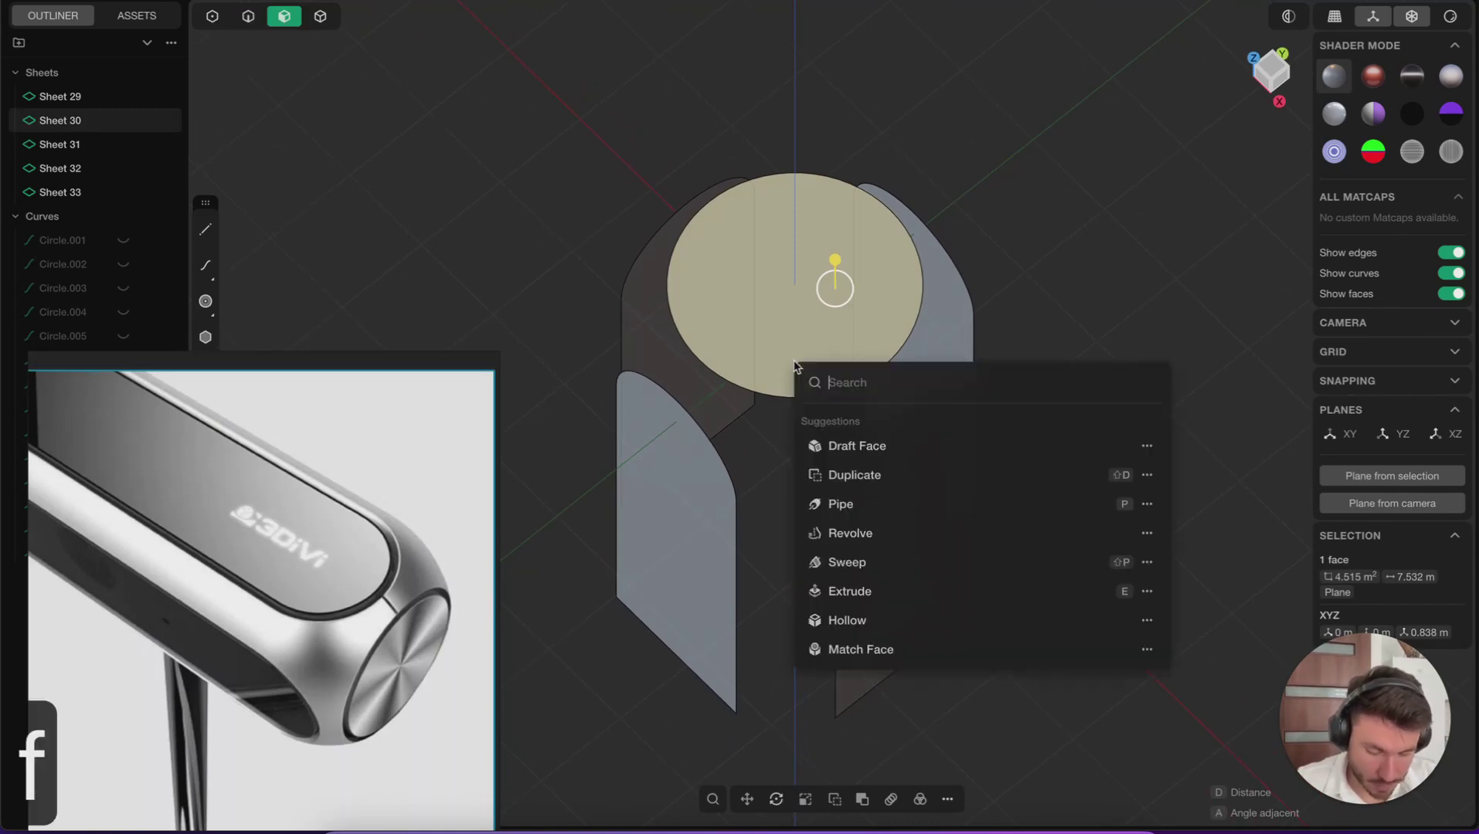
text(iso)
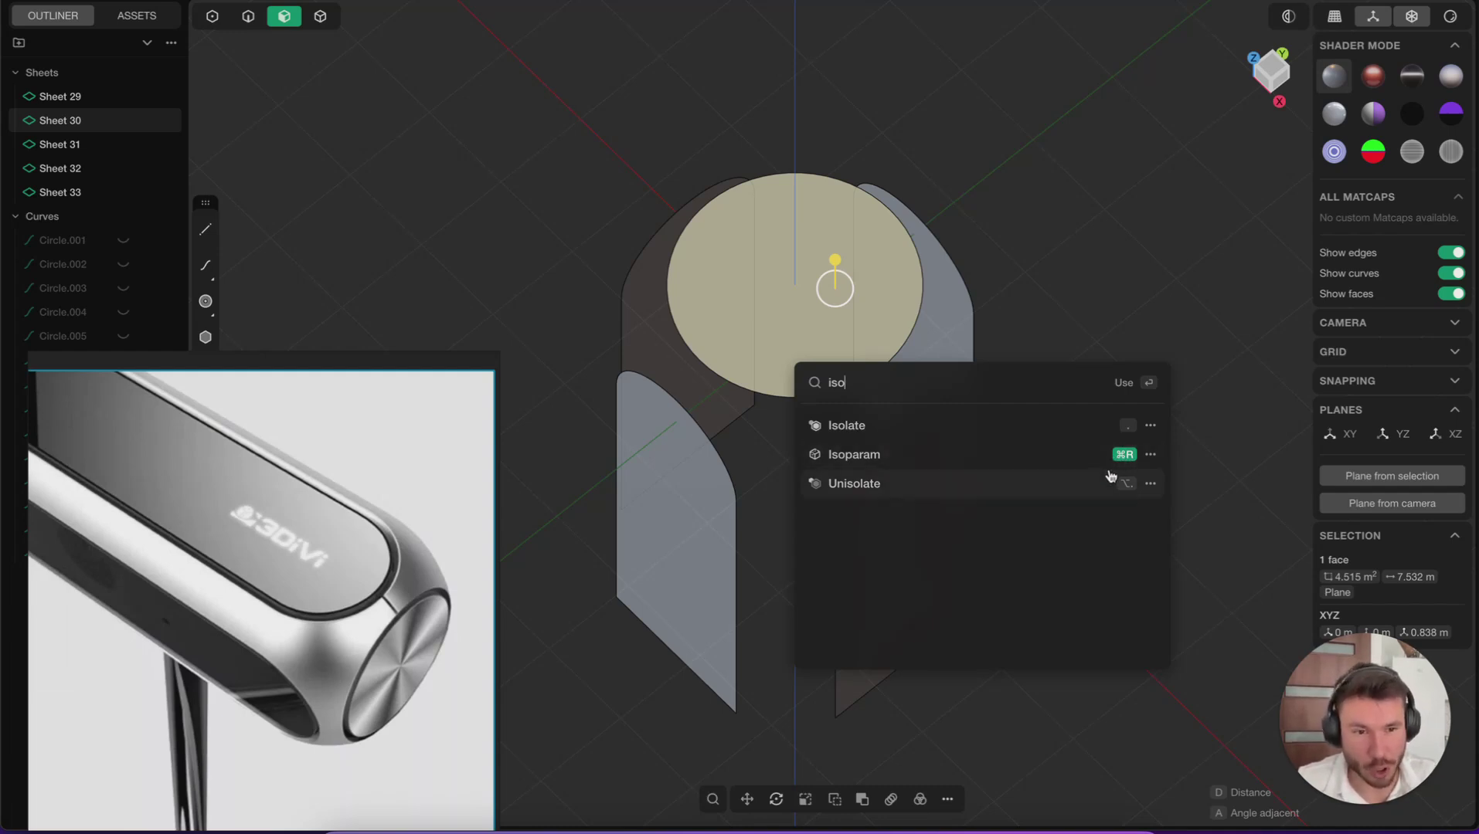
click(868, 462)
middle_drag(782, 283, 797, 282)
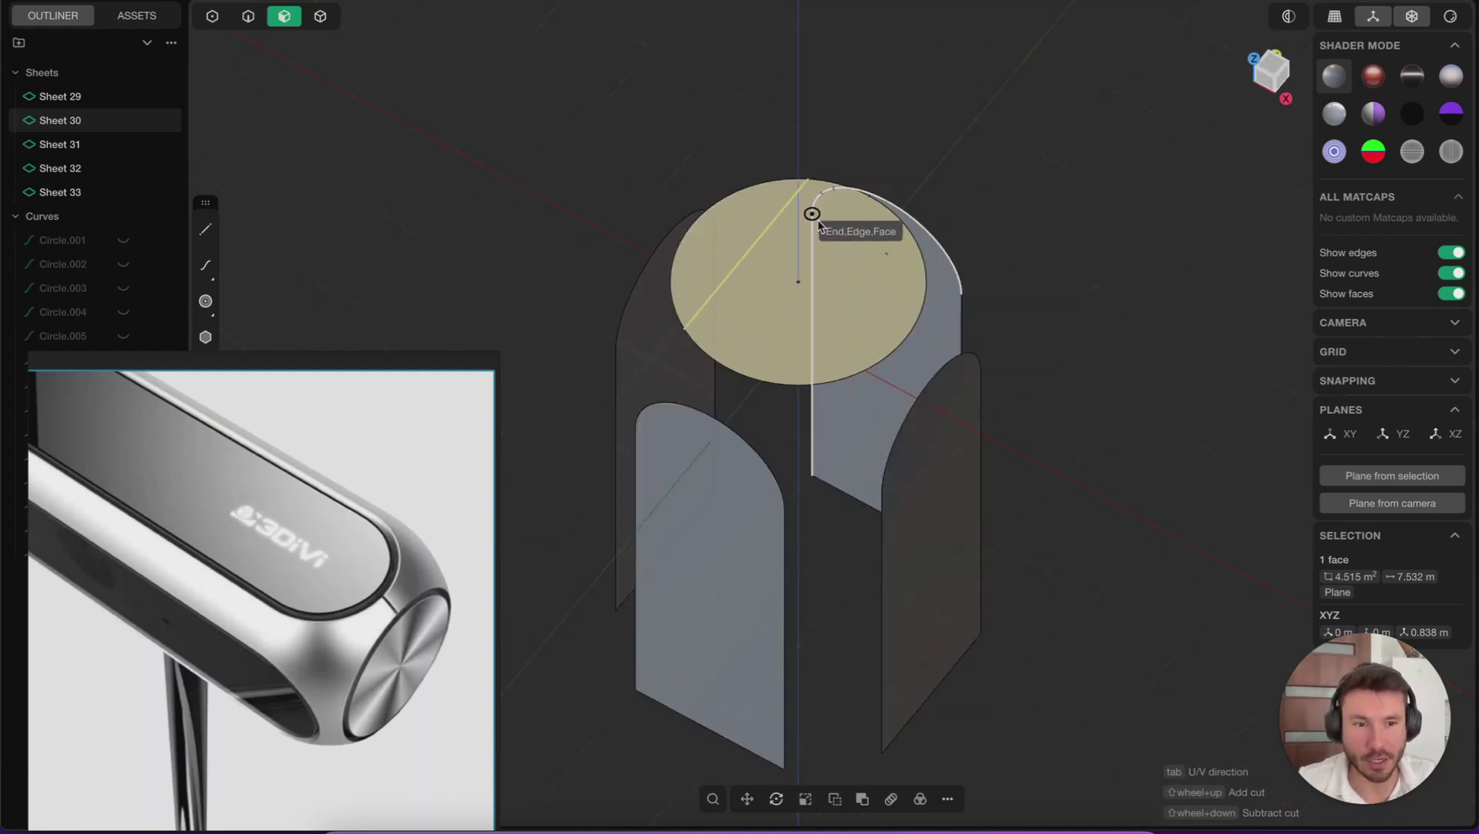
mouse_move(806, 293)
middle_down()
mouse_move(774, 268)
mouse_move(791, 288)
middle_up()
scroll(821, 241, up, 2)
middle_drag(821, 239, 805, 290)
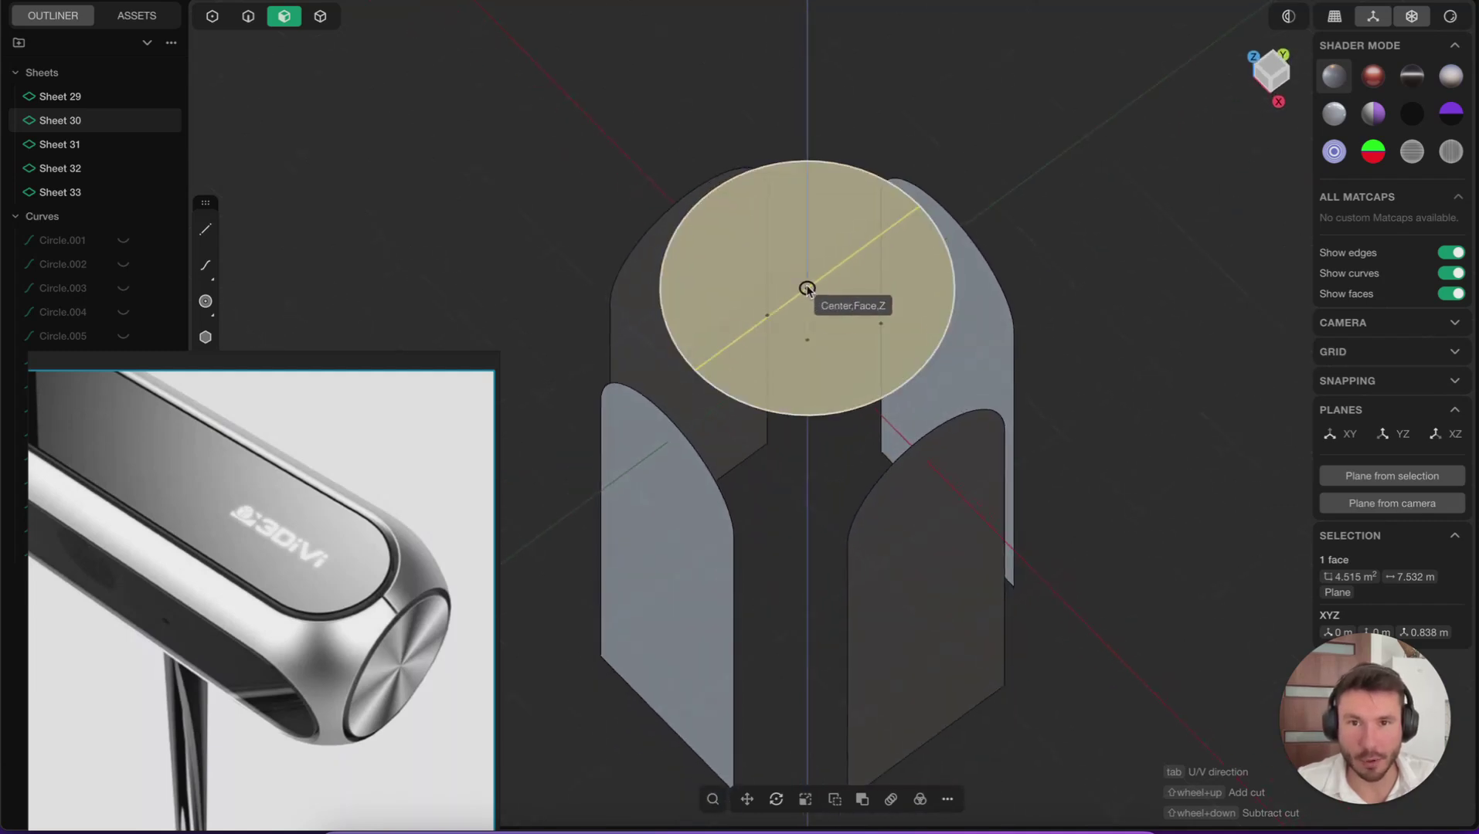
click(807, 290)
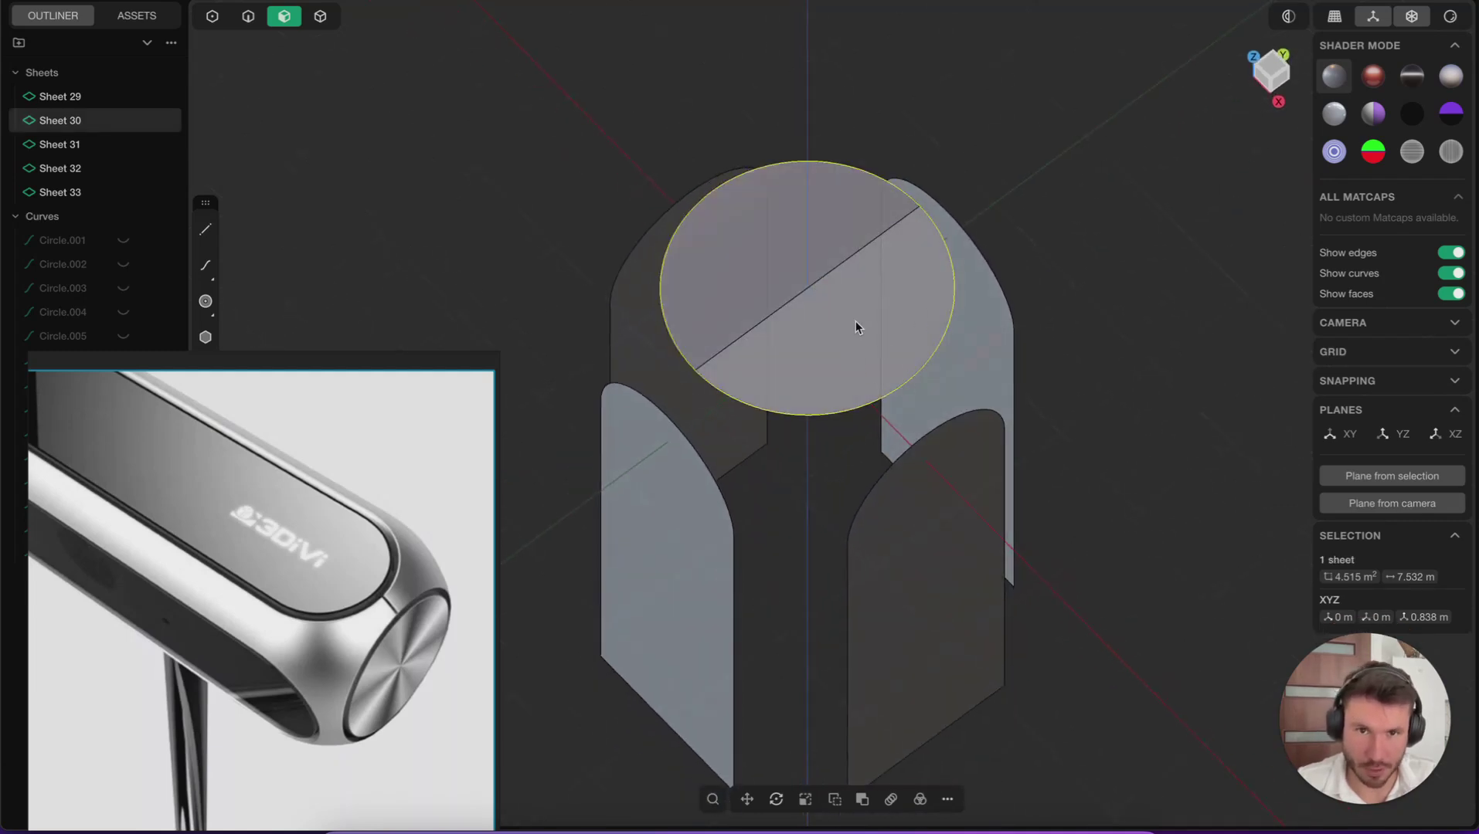
Split the front half of the circular face into two quarters with an Isoparam cut in the other direction through its centre.
click(861, 340)
middle_drag(864, 356, 807, 333)
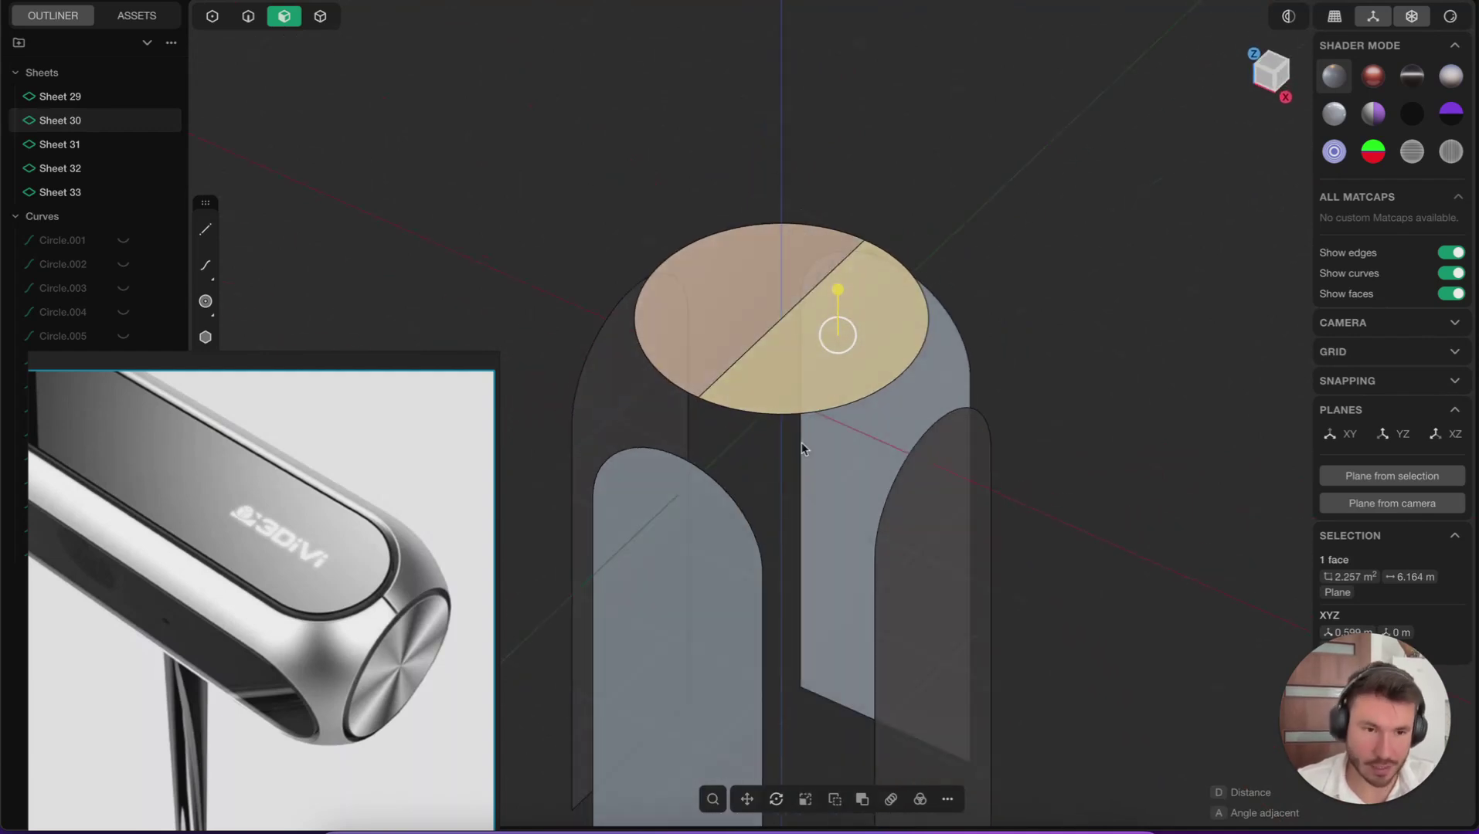
key(super+r)
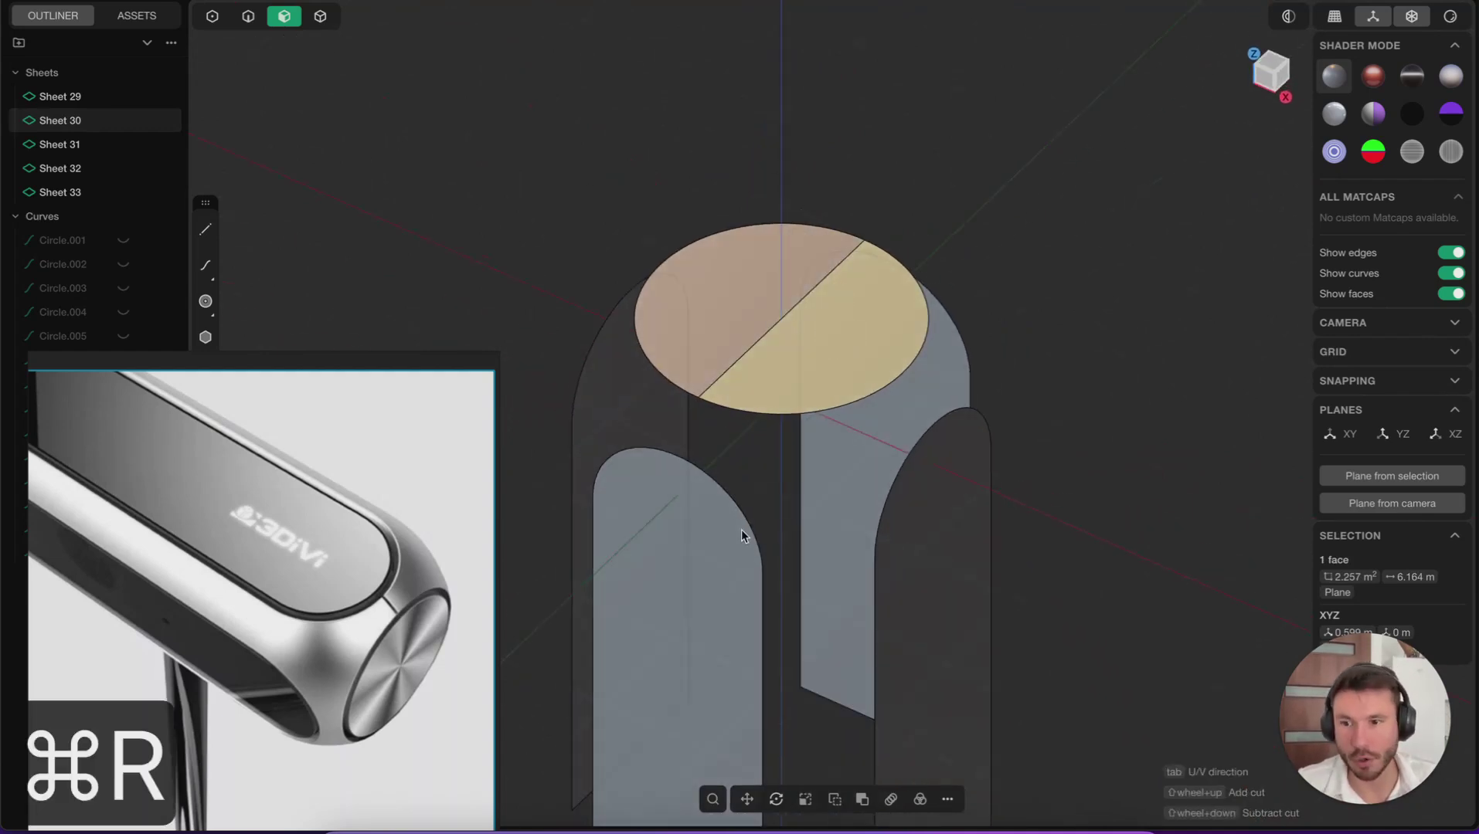
middle_drag(830, 333, 814, 399)
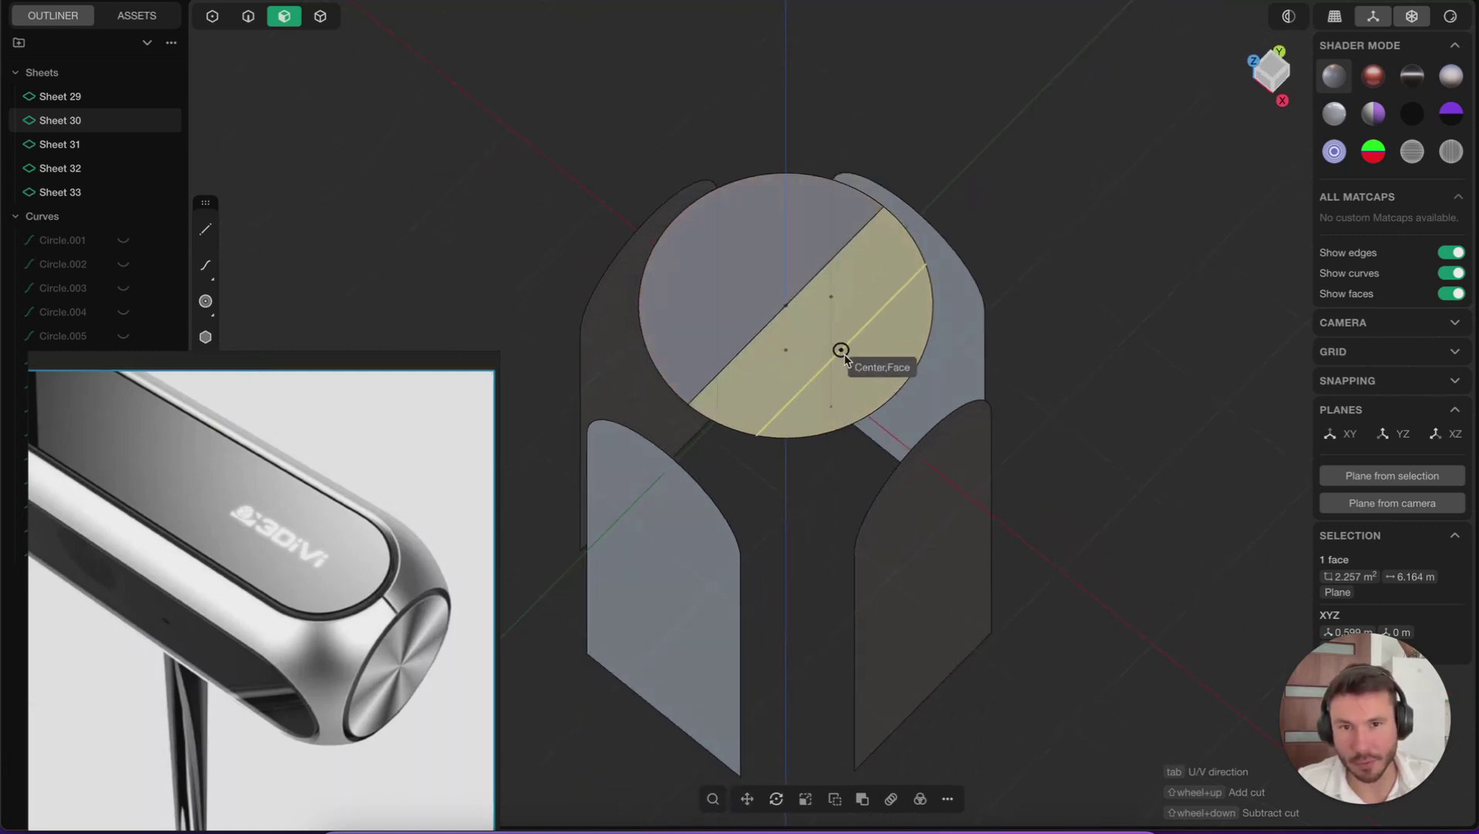
middle_drag(844, 360, 841, 347)
key(Tab)
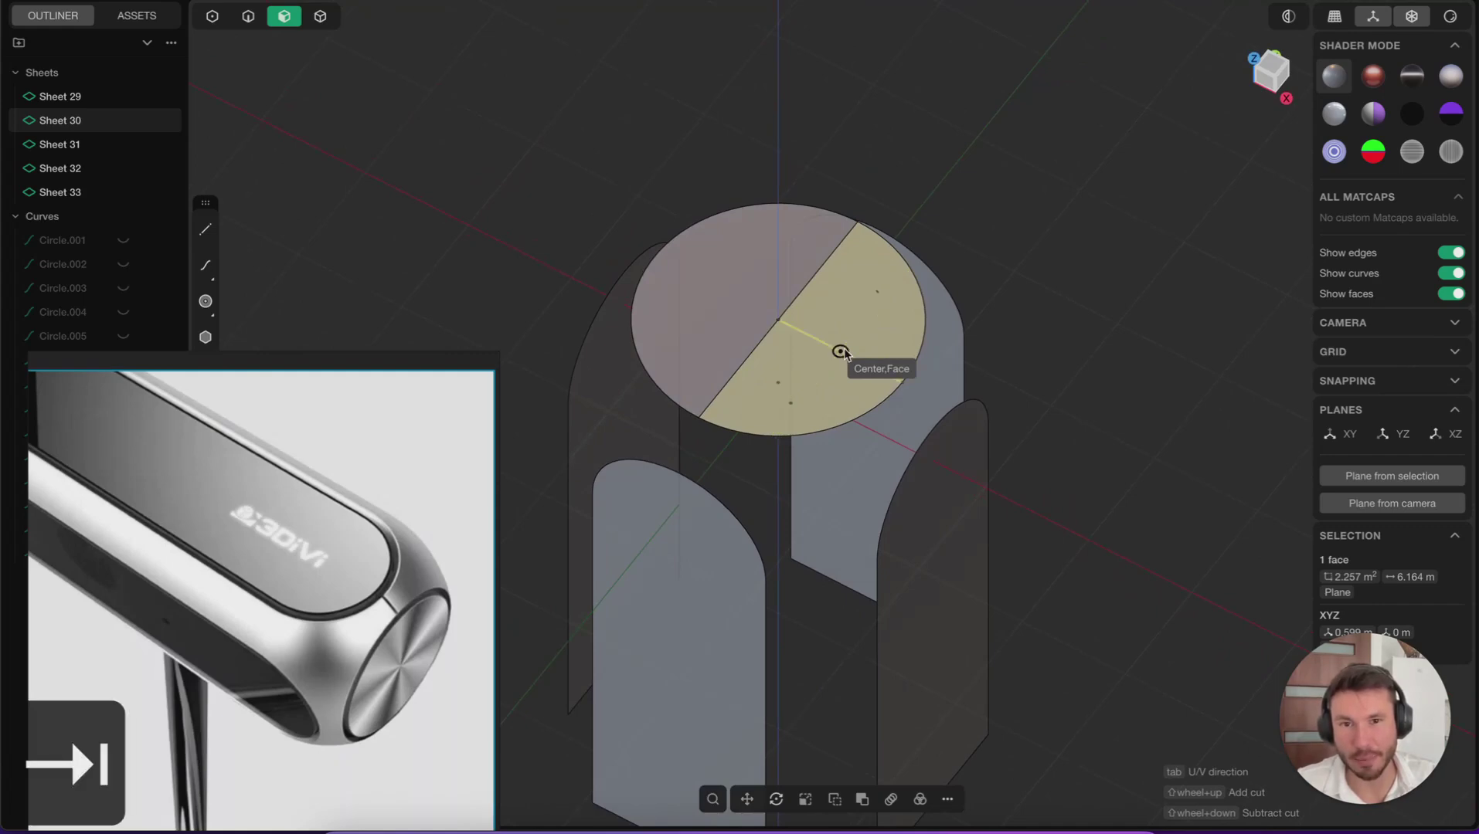
middle_drag(840, 372, 811, 390)
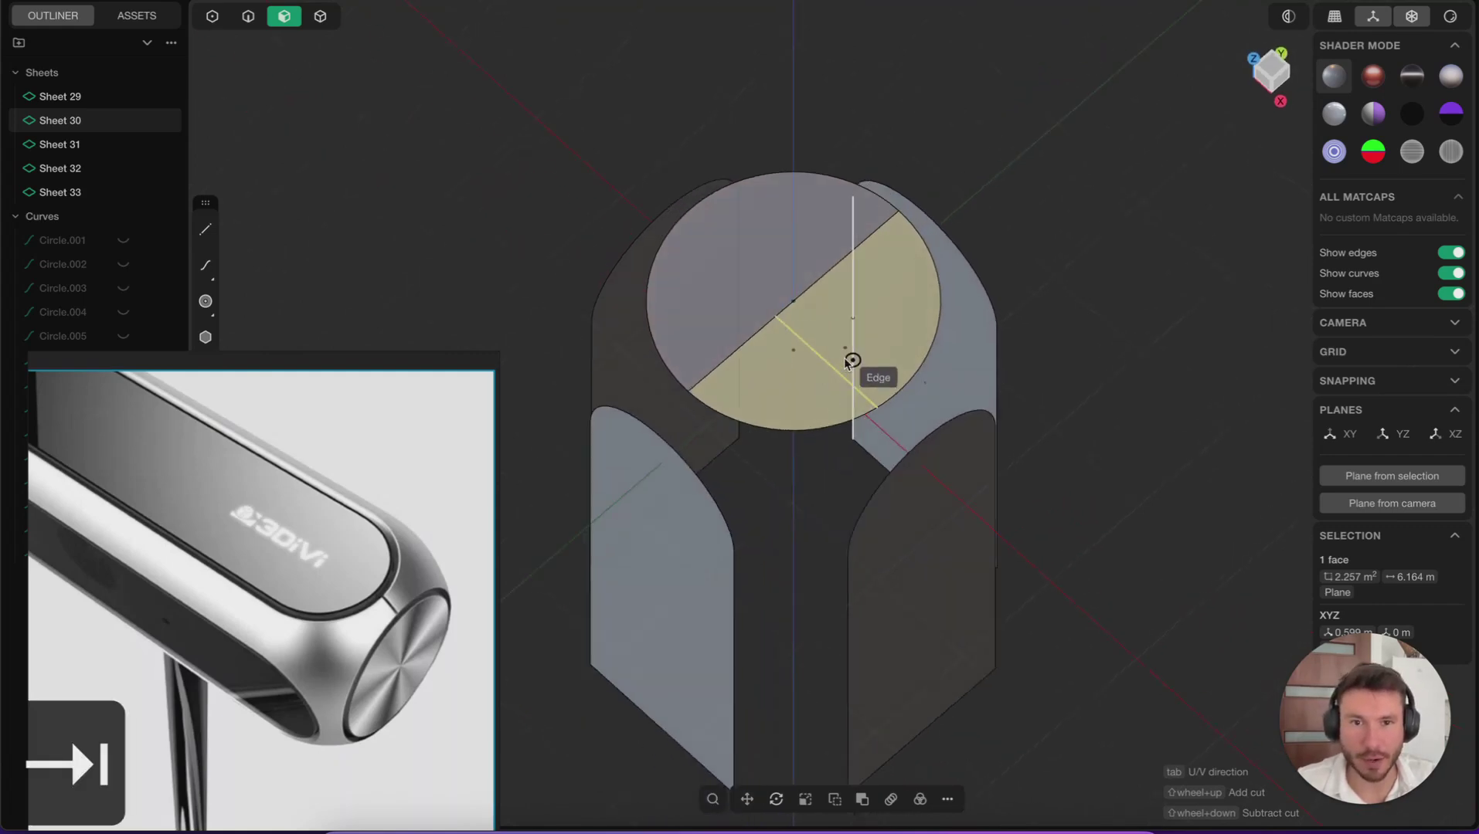
click(844, 351)
Split the arched sheet on the negative Y side into two vertical halves with an Isoparam cut through its centre.
middle_drag(867, 346, 683, 403)
click(683, 403)
middle_drag(782, 247, 752, 280)
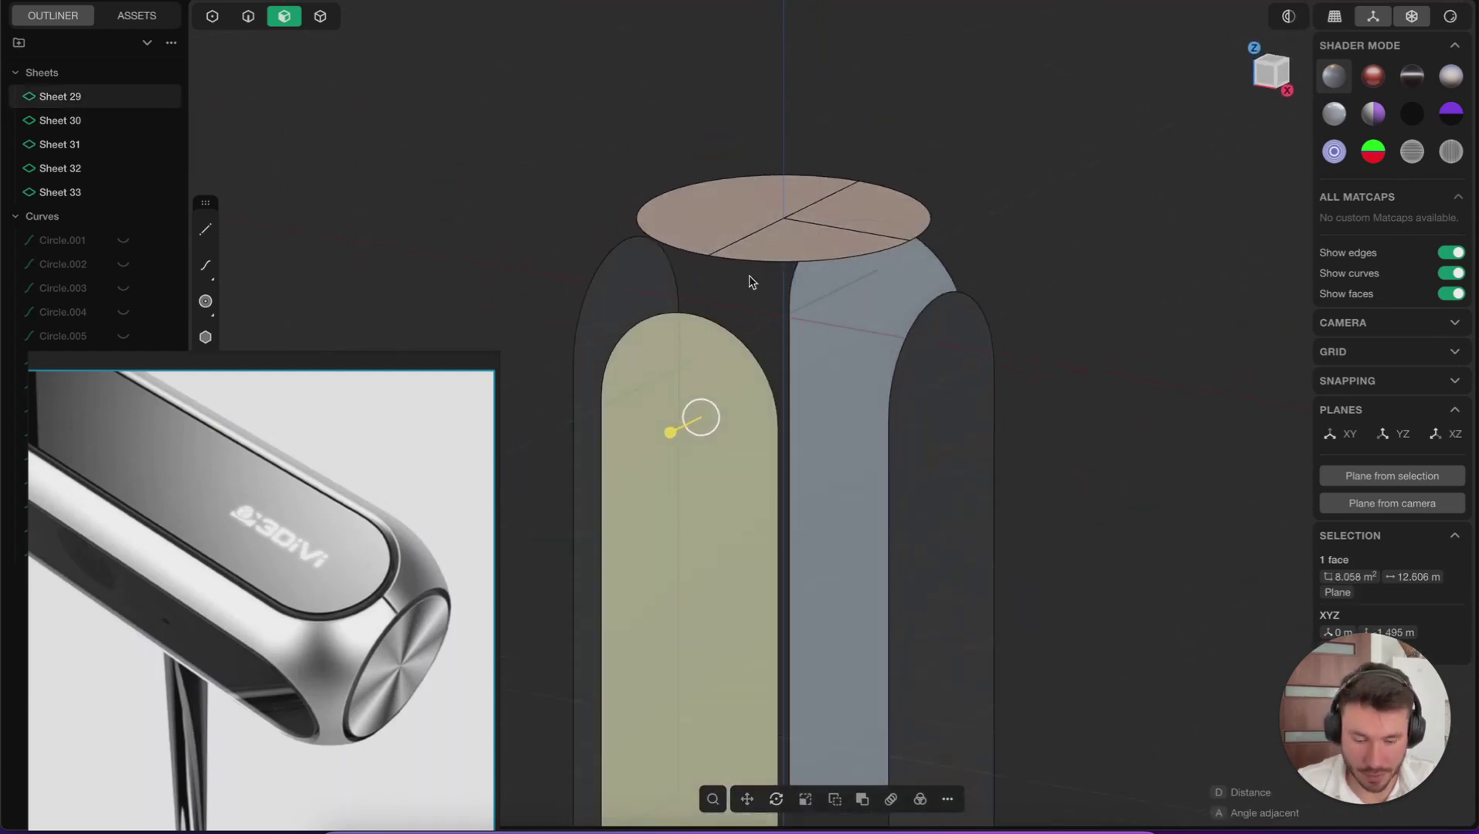
key(super+r)
key(Tab)
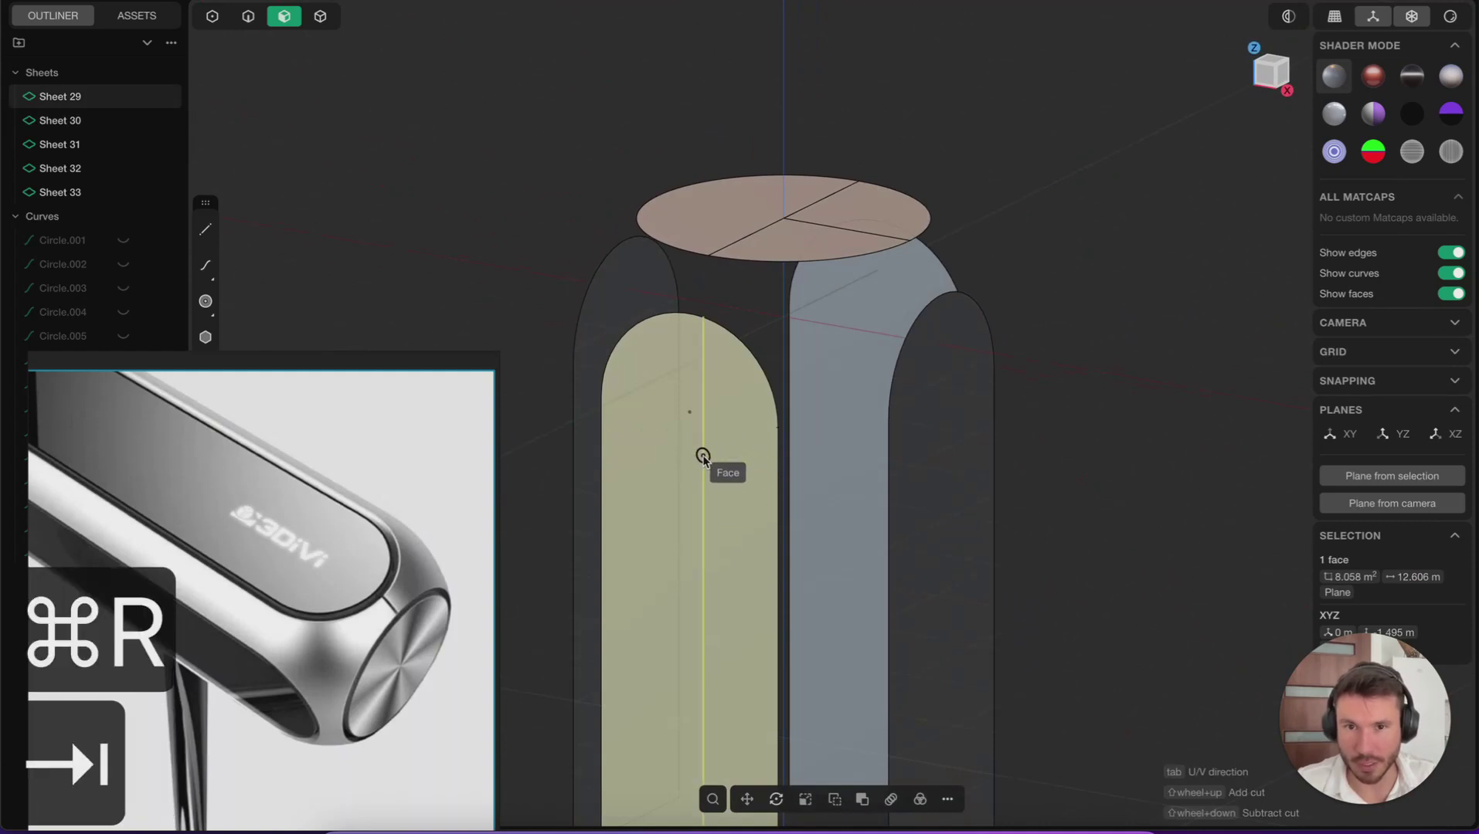
click(690, 416)
Split the arched sheet on the positive X side into two vertical halves with an Isoparam cut through its centre.
middle_drag(925, 411, 877, 453)
click(955, 429)
shift+middle_drag(1040, 352, 937, 337)
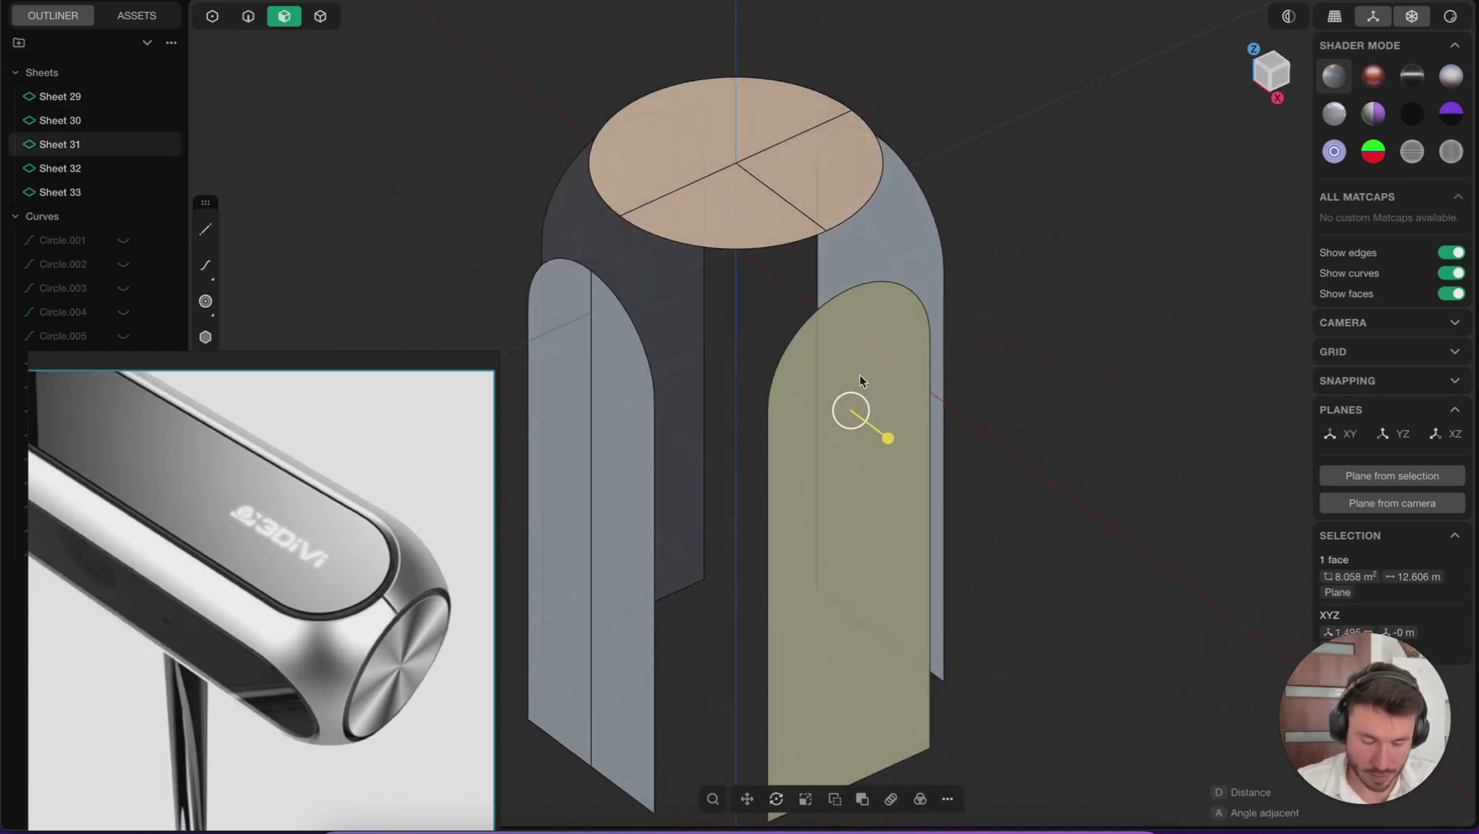
key(super+r)
key(Tab)
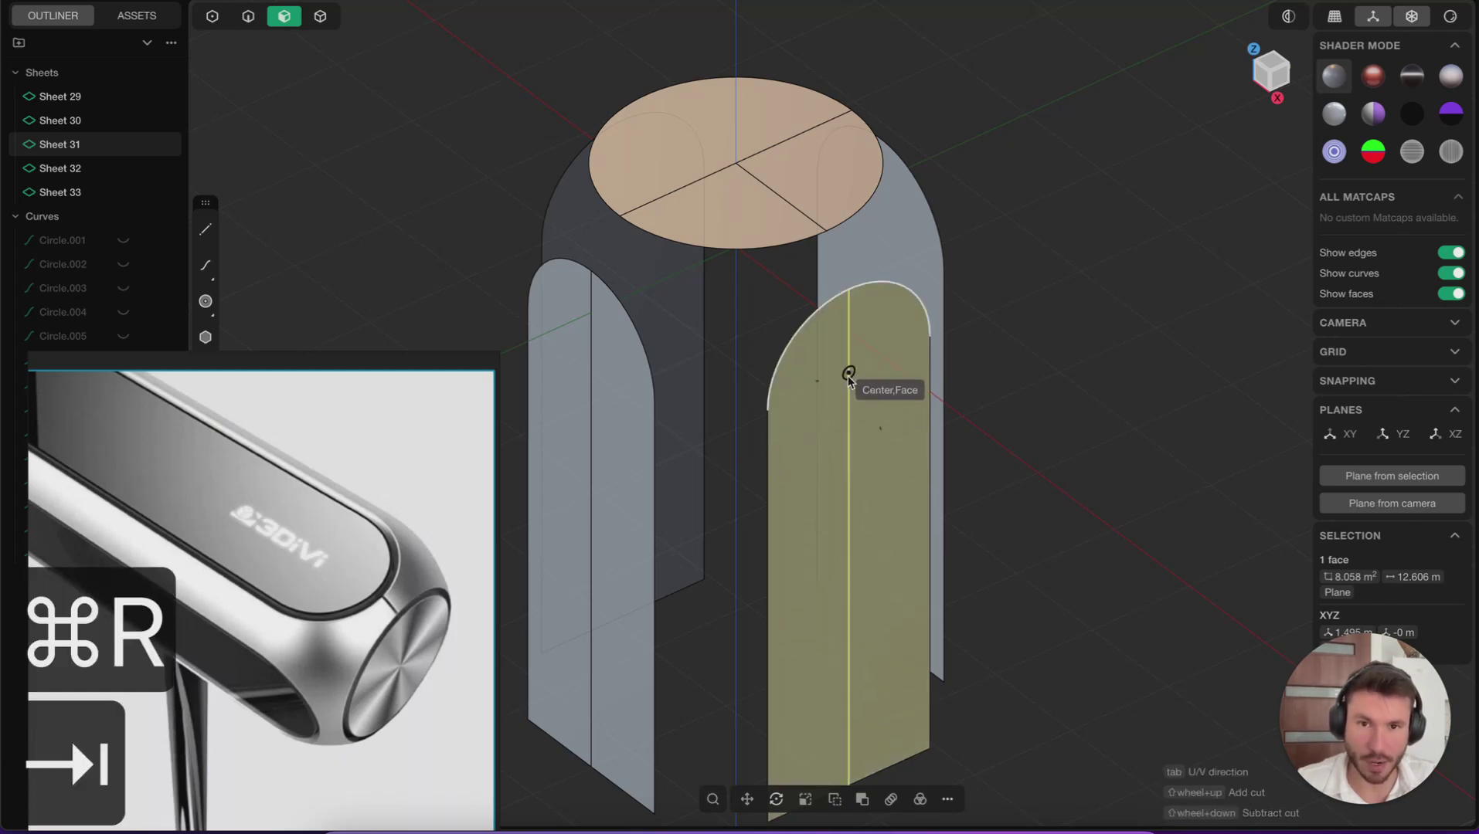
click(848, 376)
Delete the surplus faces, keeping only the front quarter-circle and the adjacent inner halves of the two split arched sheets.
middle_drag(927, 369, 931, 251)
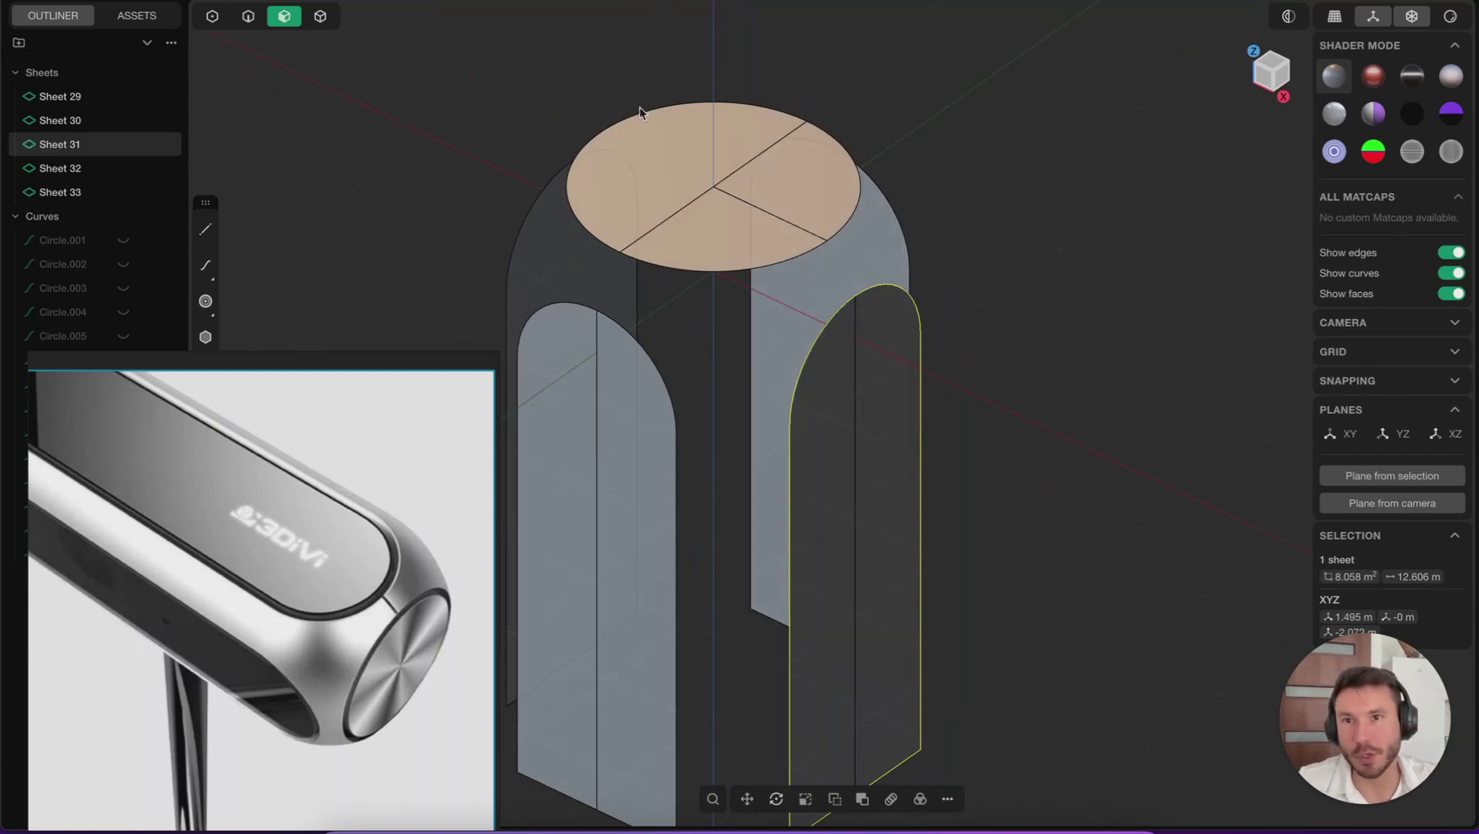
click(567, 335)
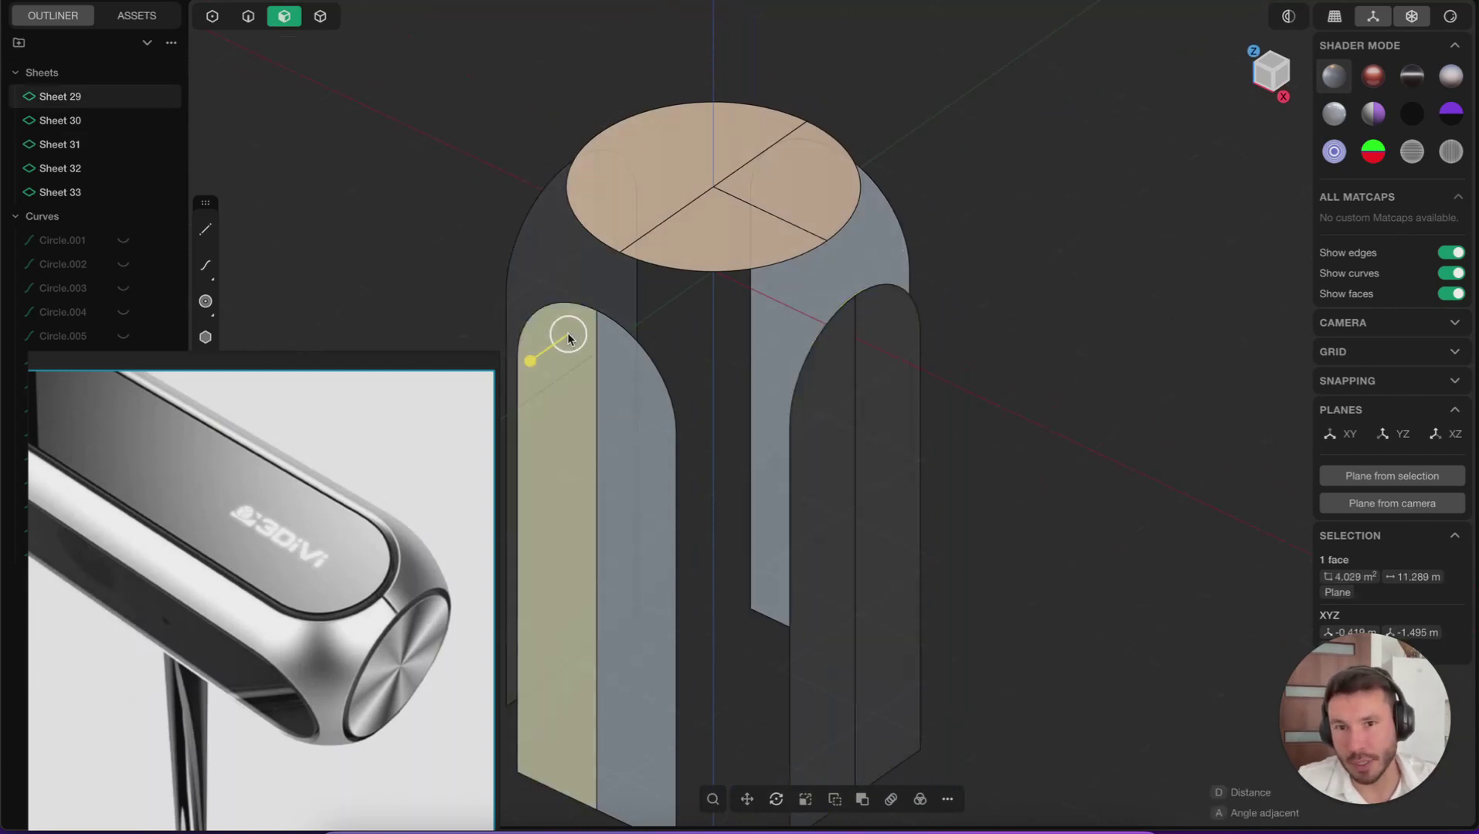
shift+click(559, 251)
shift+click(649, 155)
shift+click(779, 166)
shift+click(869, 231)
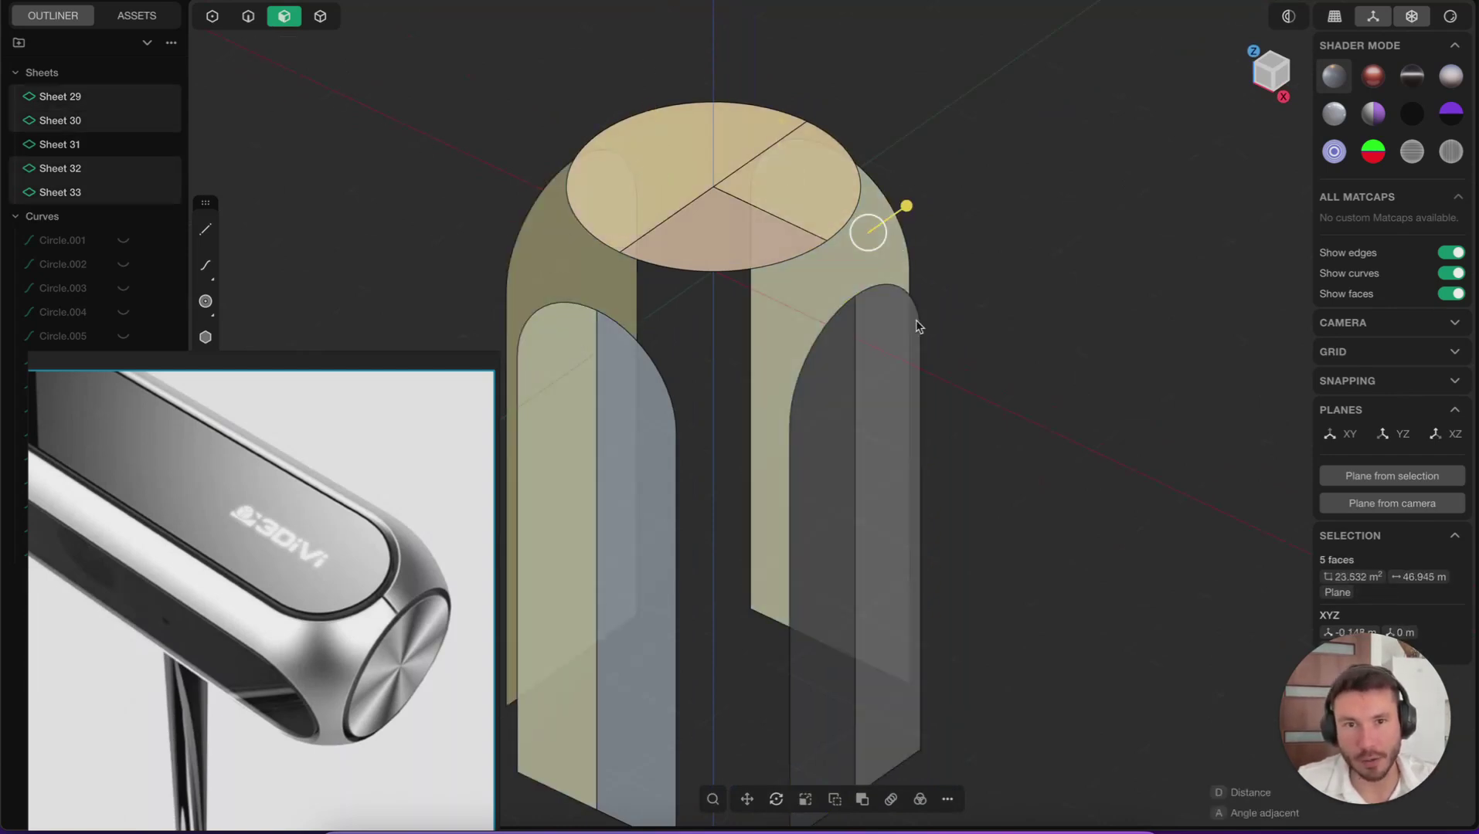
shift+click(913, 333)
middle_drag(852, 225, 851, 191)
key(shift+x)
Hide the two closed arched profile curves left behind the remaining sheets.
key(2)
click(650, 211)
shift+click(585, 302)
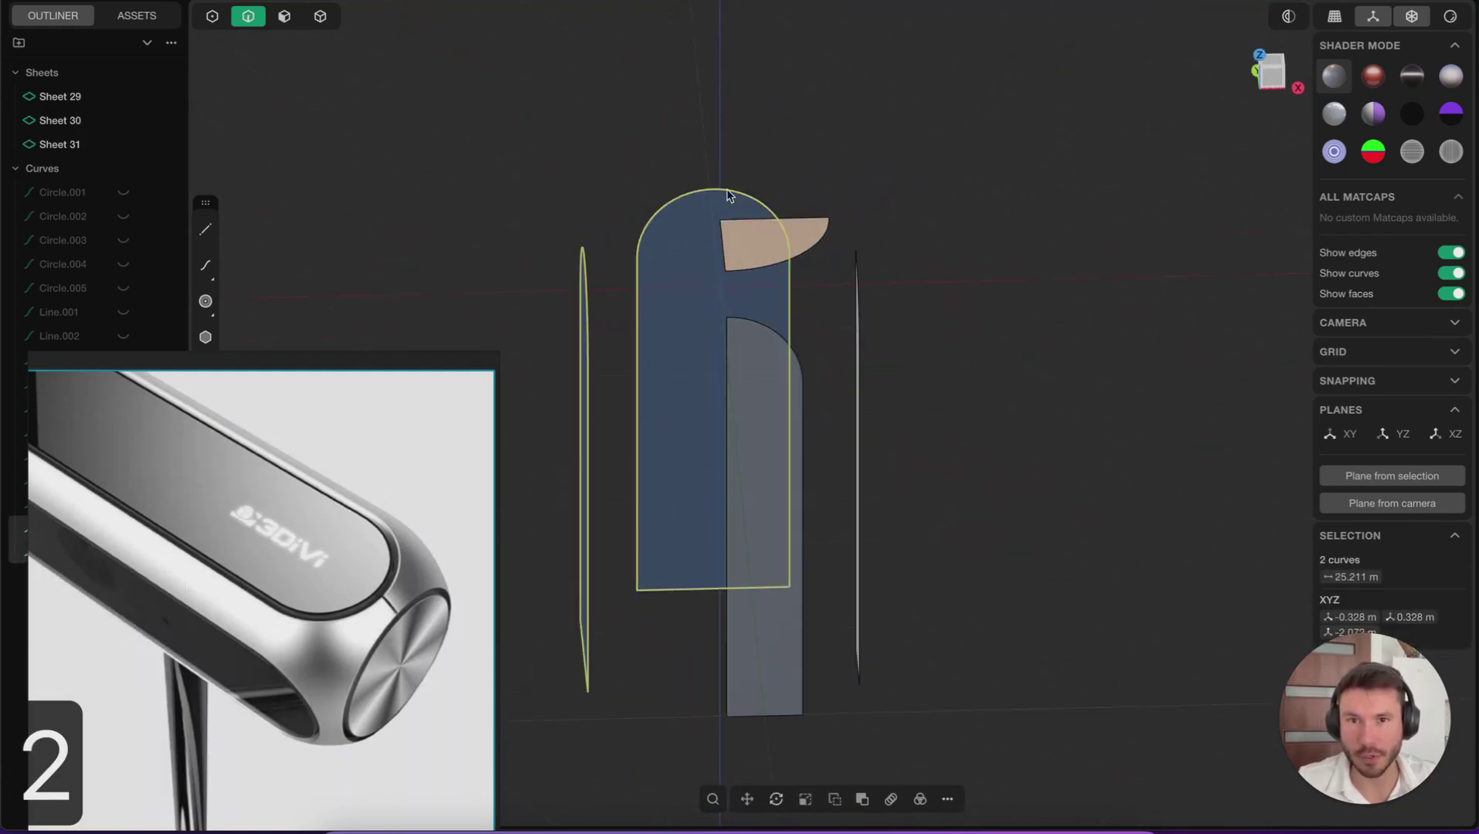
middle_drag(729, 196, 851, 239)
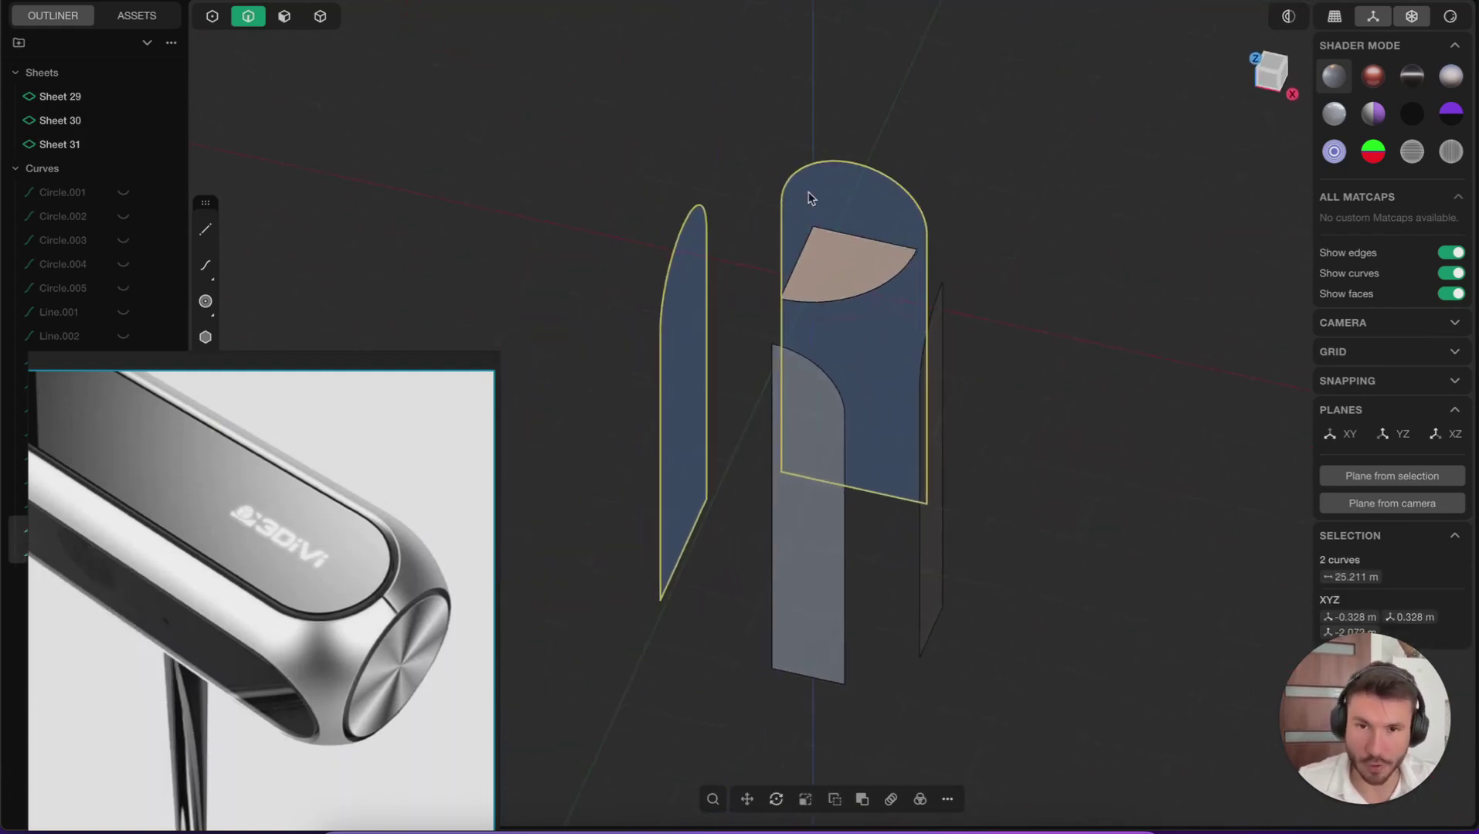
key(h)
Examine the gaps between the quarter-circle and the two half-arch sheets from several angles.
middle_drag(955, 270, 621, 239)
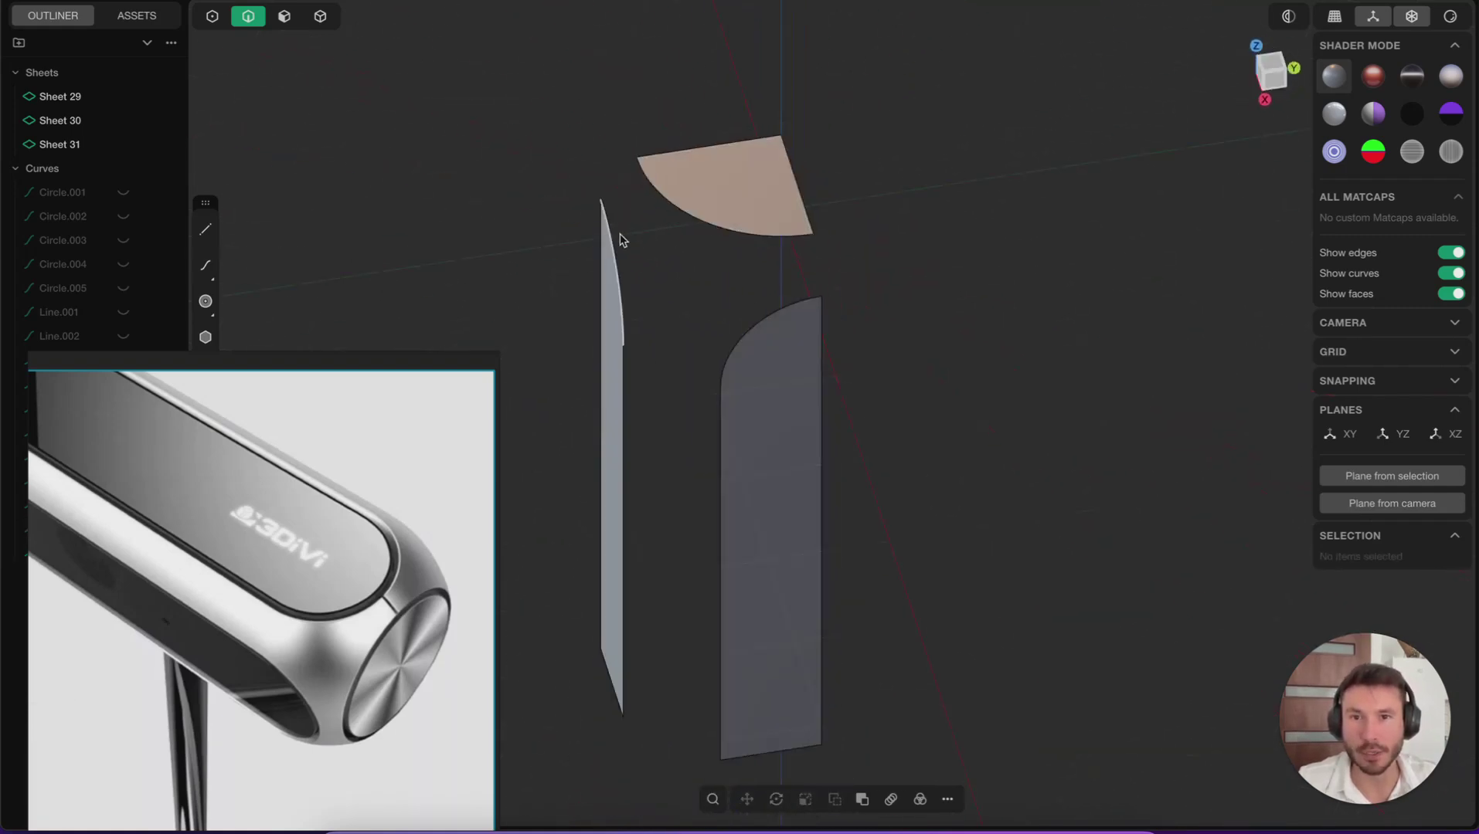
middle_drag(682, 318, 580, 193)
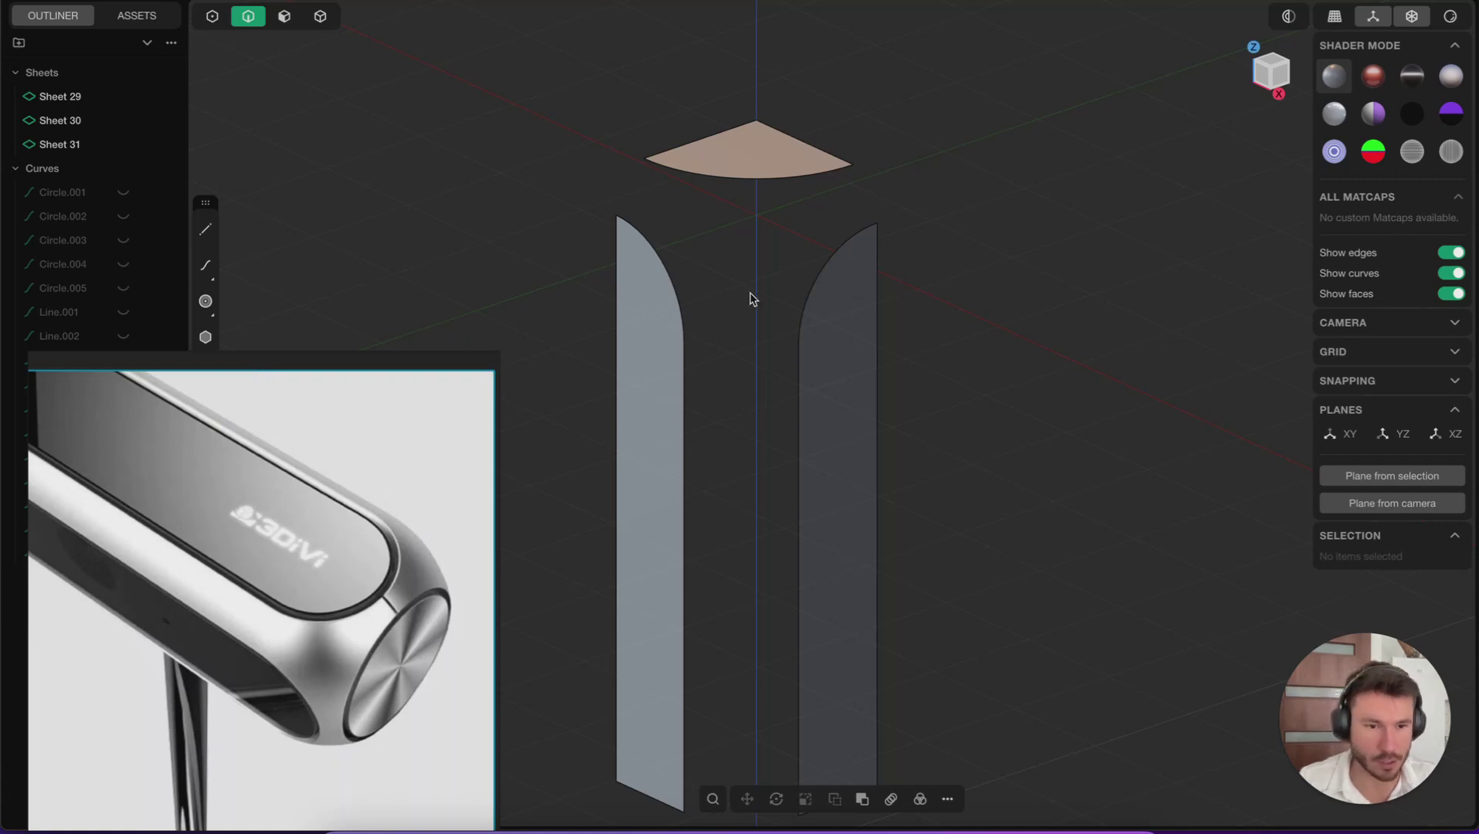
shift+middle_drag(773, 213, 763, 185)
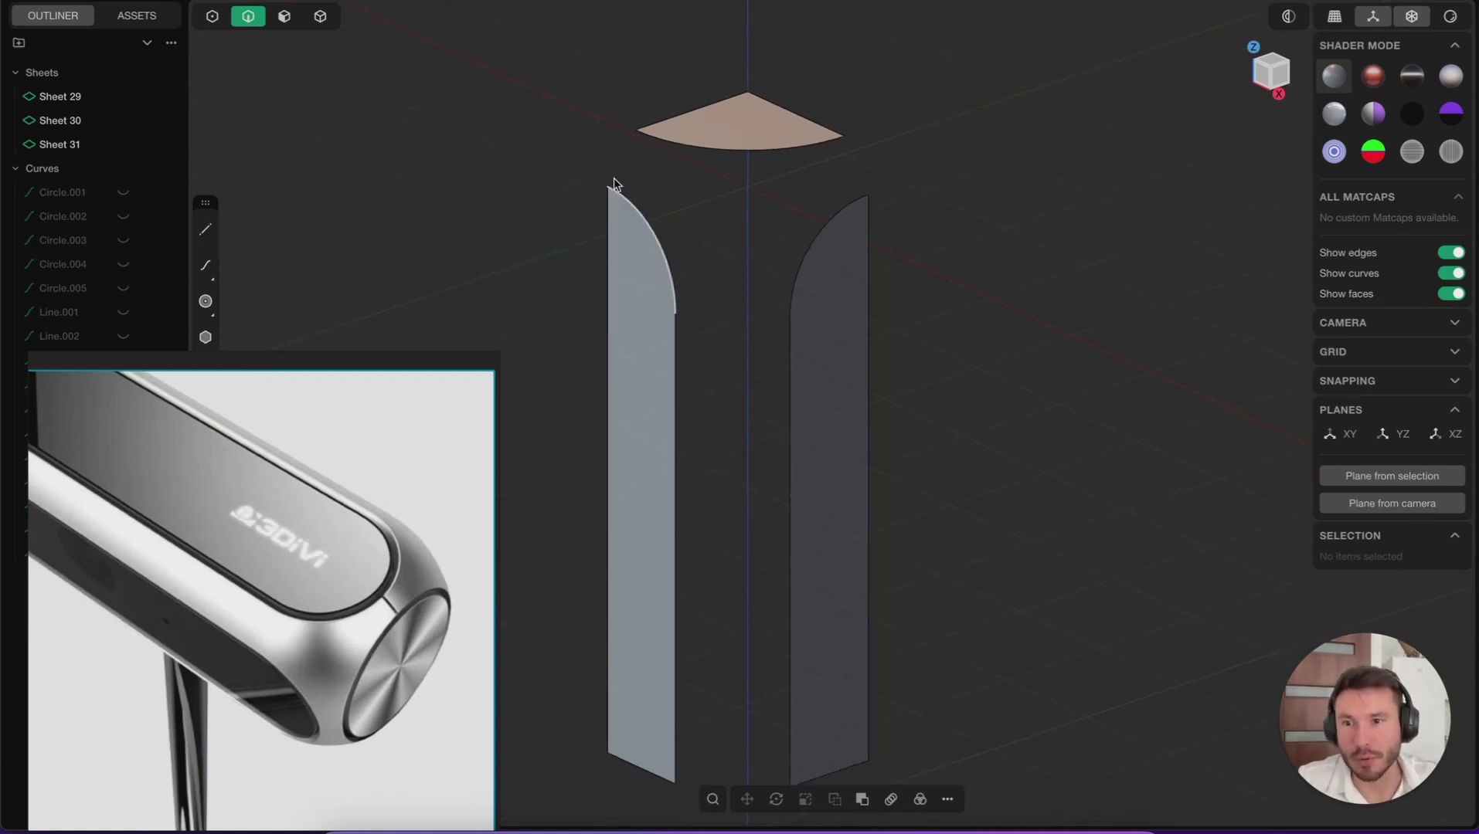
scroll(713, 77, up, 3)
middle_drag(713, 78, 444, 147)
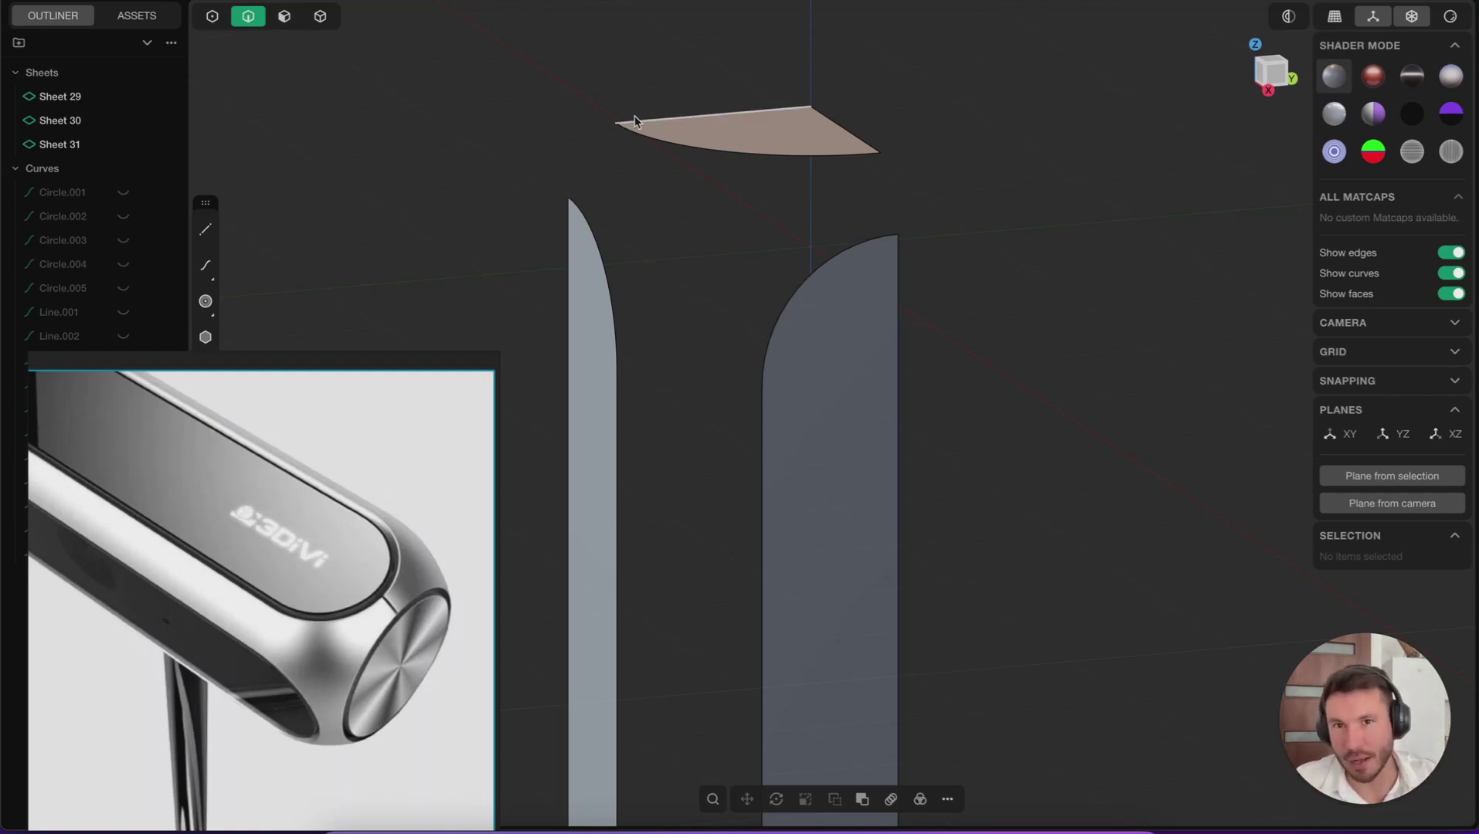
shift+middle_drag(683, 209, 698, 292)
middle_drag(693, 179, 669, 250)
scroll(668, 250, up, 3)
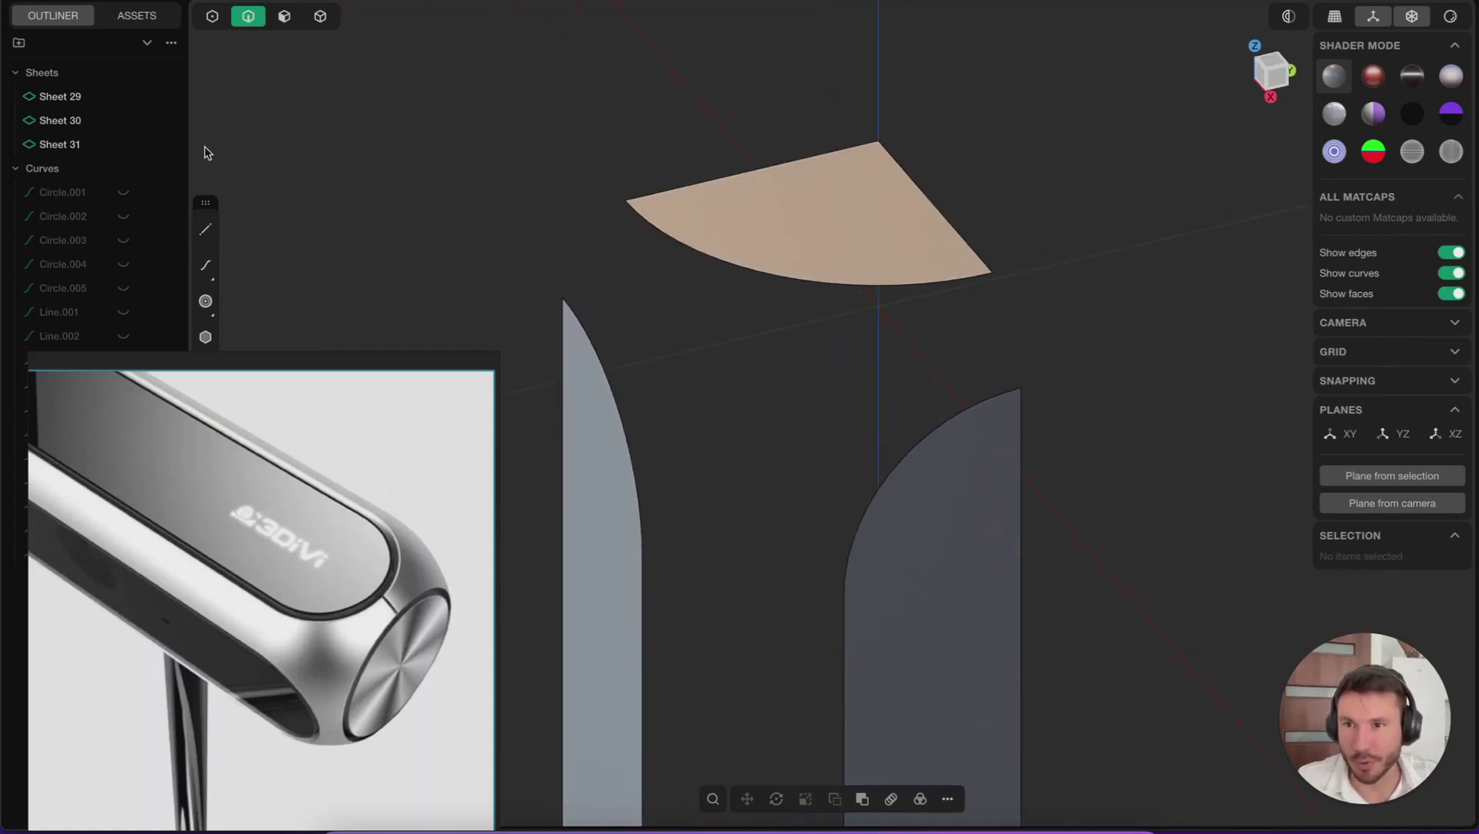
Draw two straight lines joining the quarter-circle's outer corners to the upper tips of the half-arch sheets.
click(205, 229)
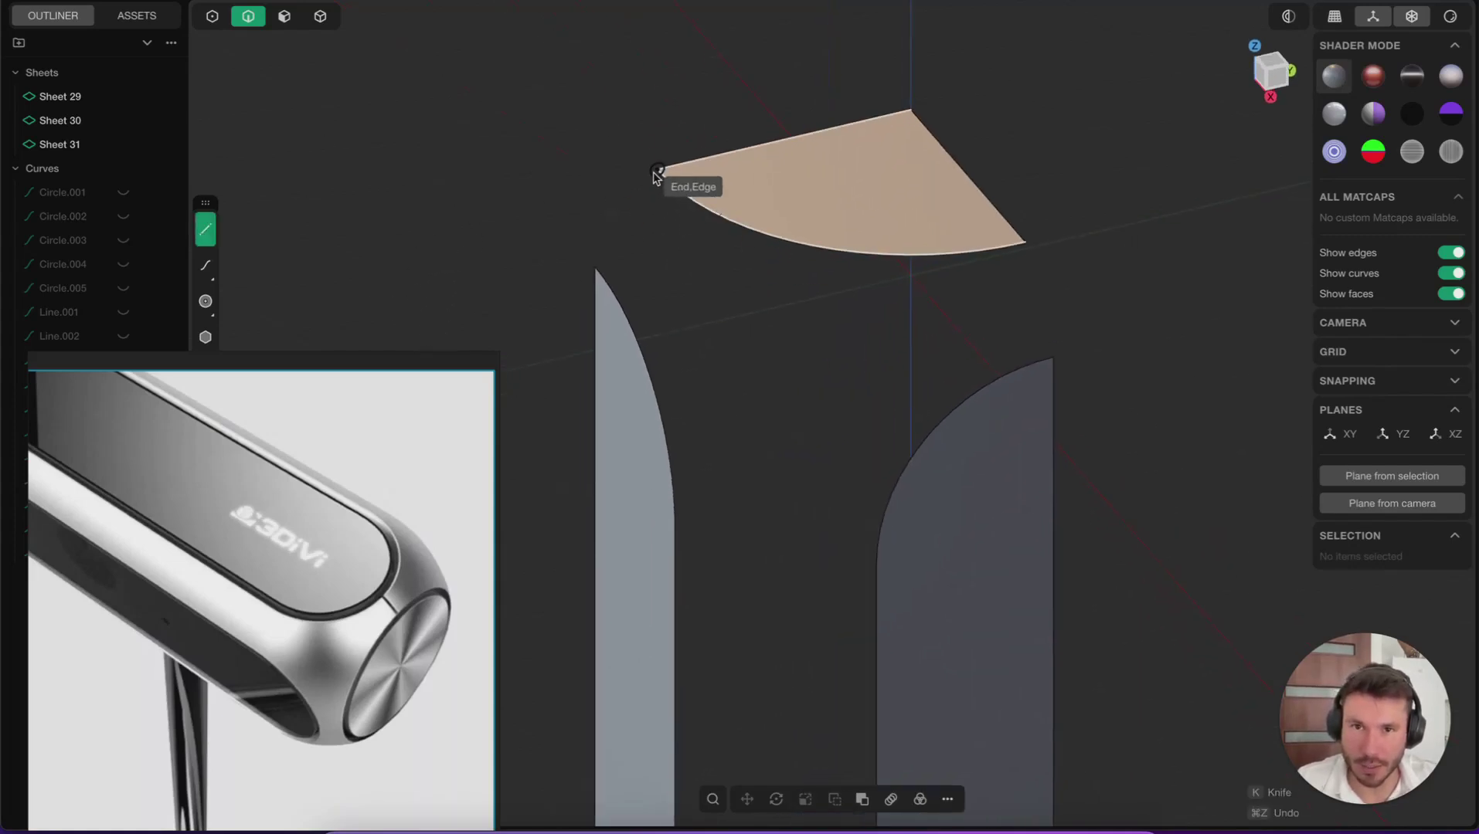
click(657, 170)
click(603, 269)
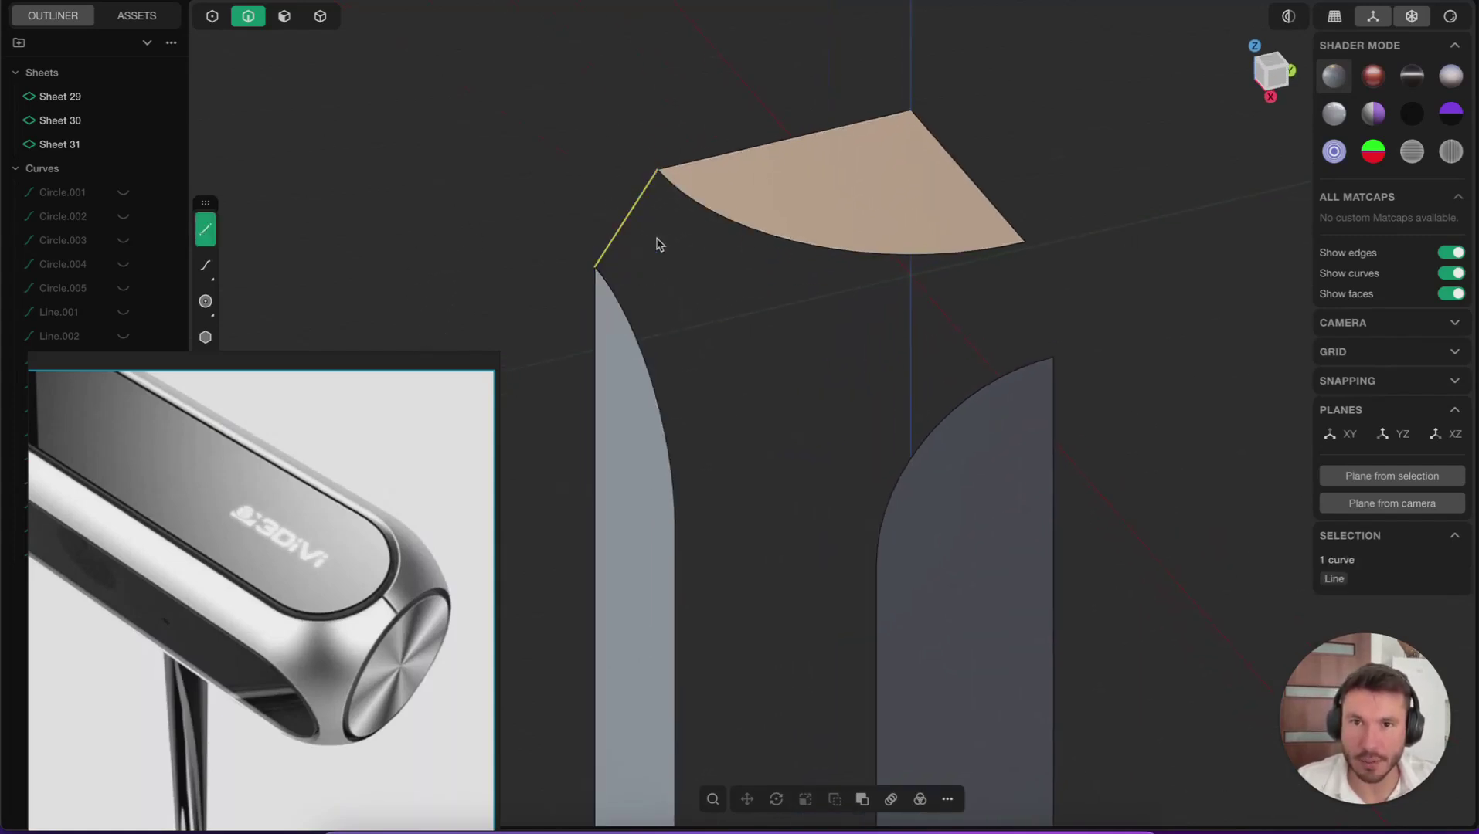
middle_drag(785, 155, 722, 231)
key(shift+a)
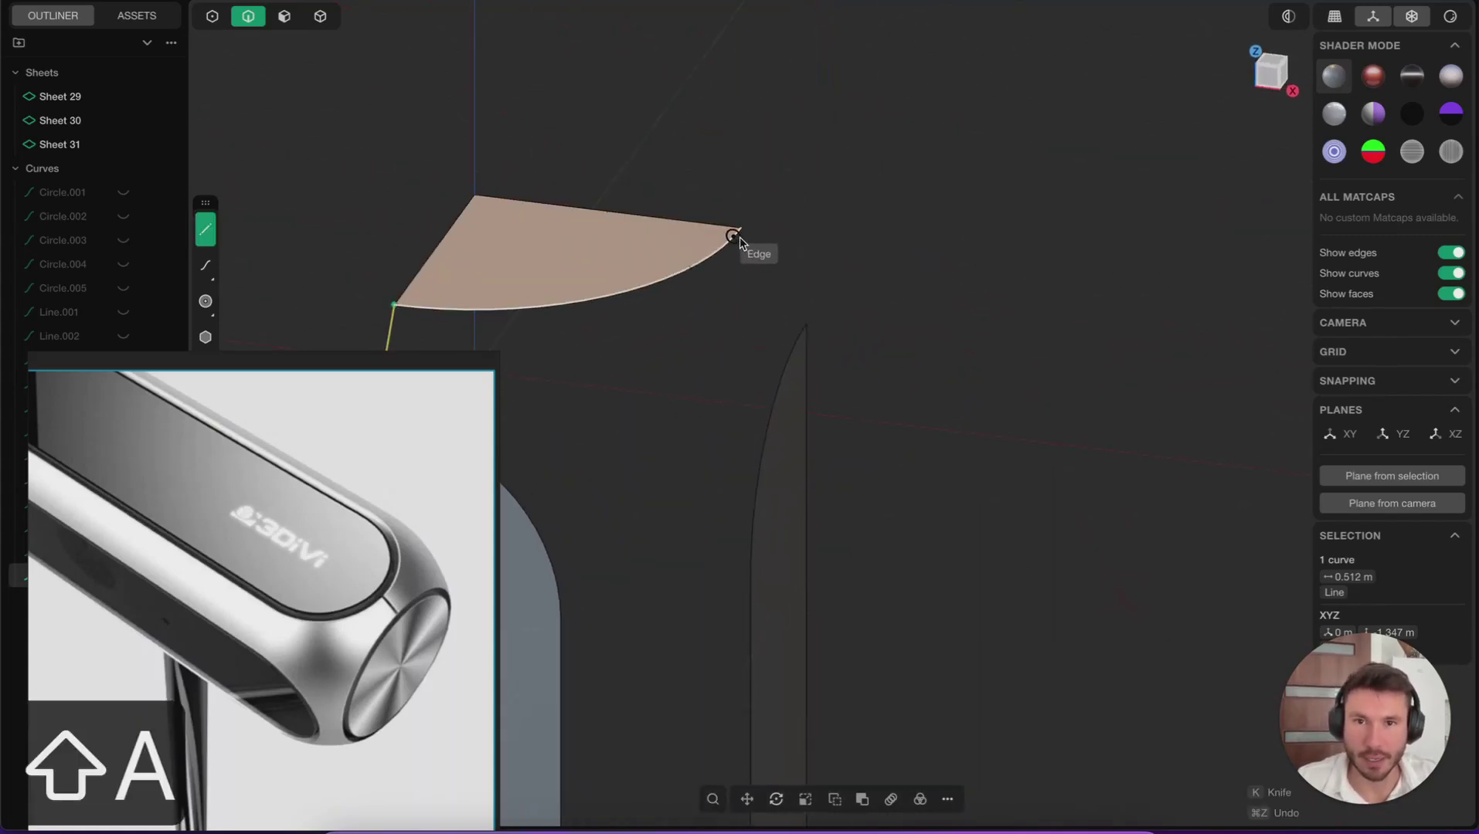
click(740, 228)
click(811, 320)
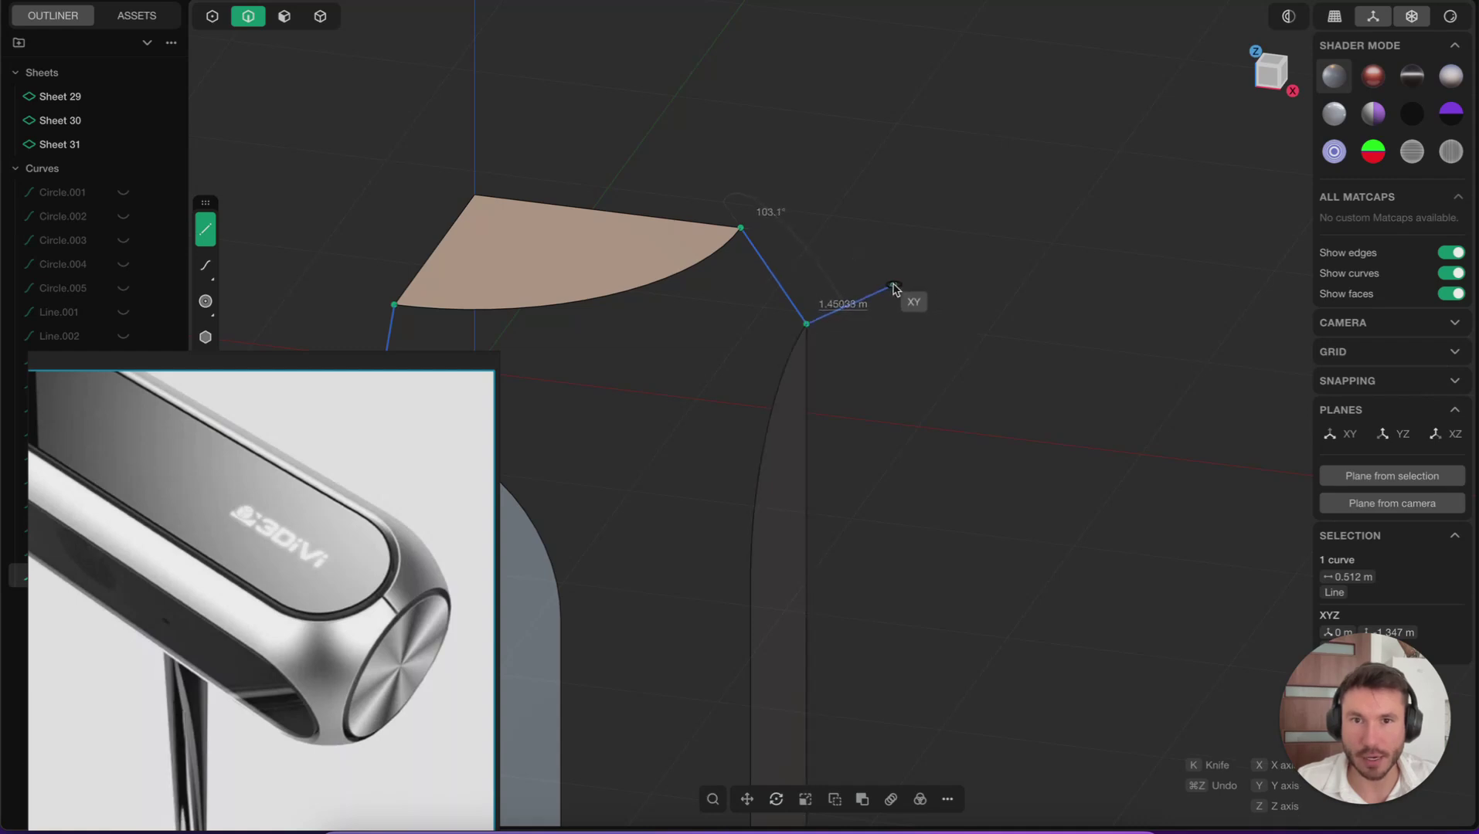
key(Escape)
Draw a straight line about 0.928 m long joining the lower ends of the two half-arch curves.
middle_drag(786, 386, 819, 320)
scroll(715, 386, up, 2)
scroll(663, 409, up, 3)
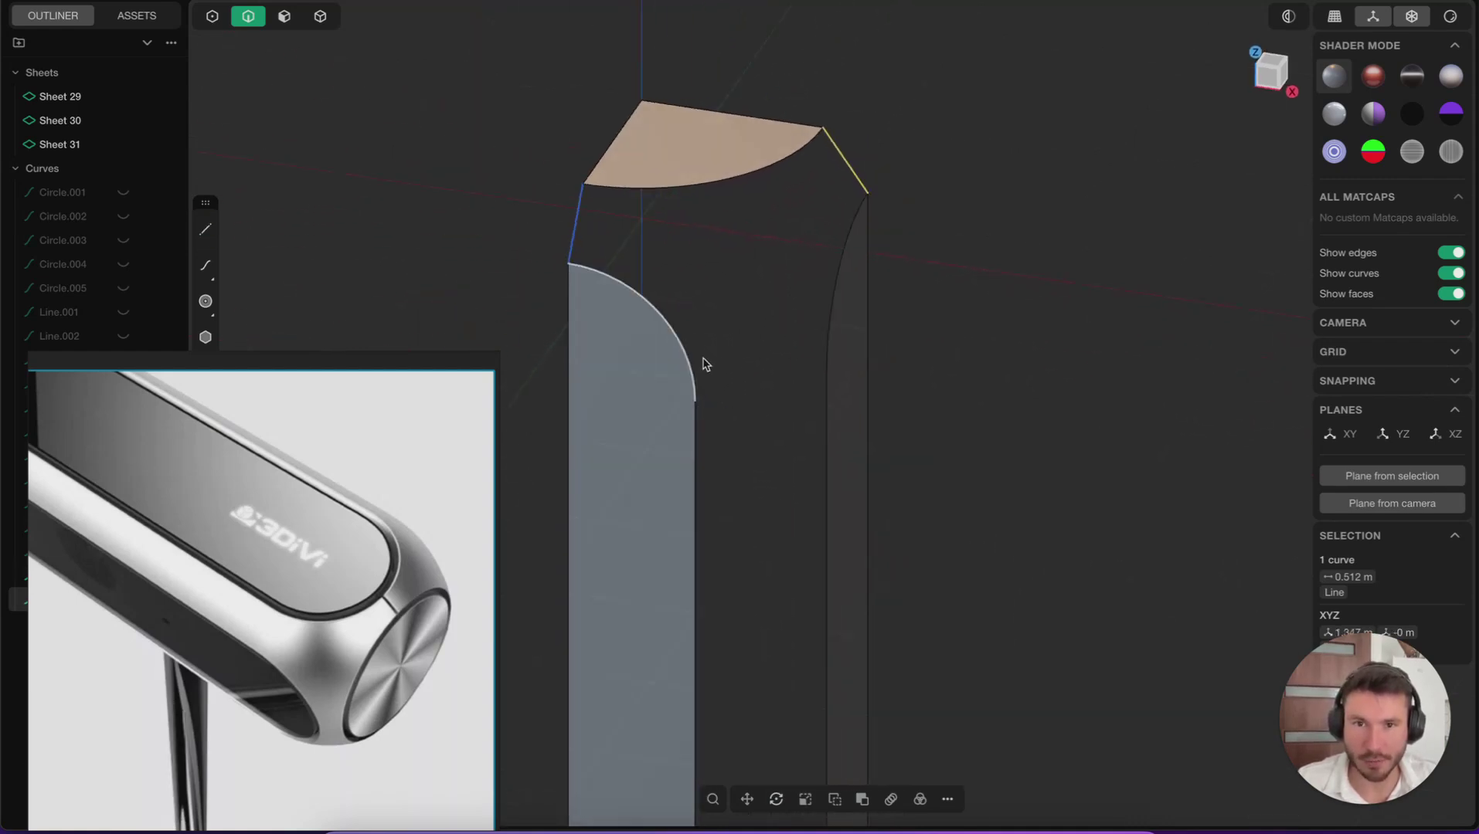
middle_drag(704, 415, 697, 405)
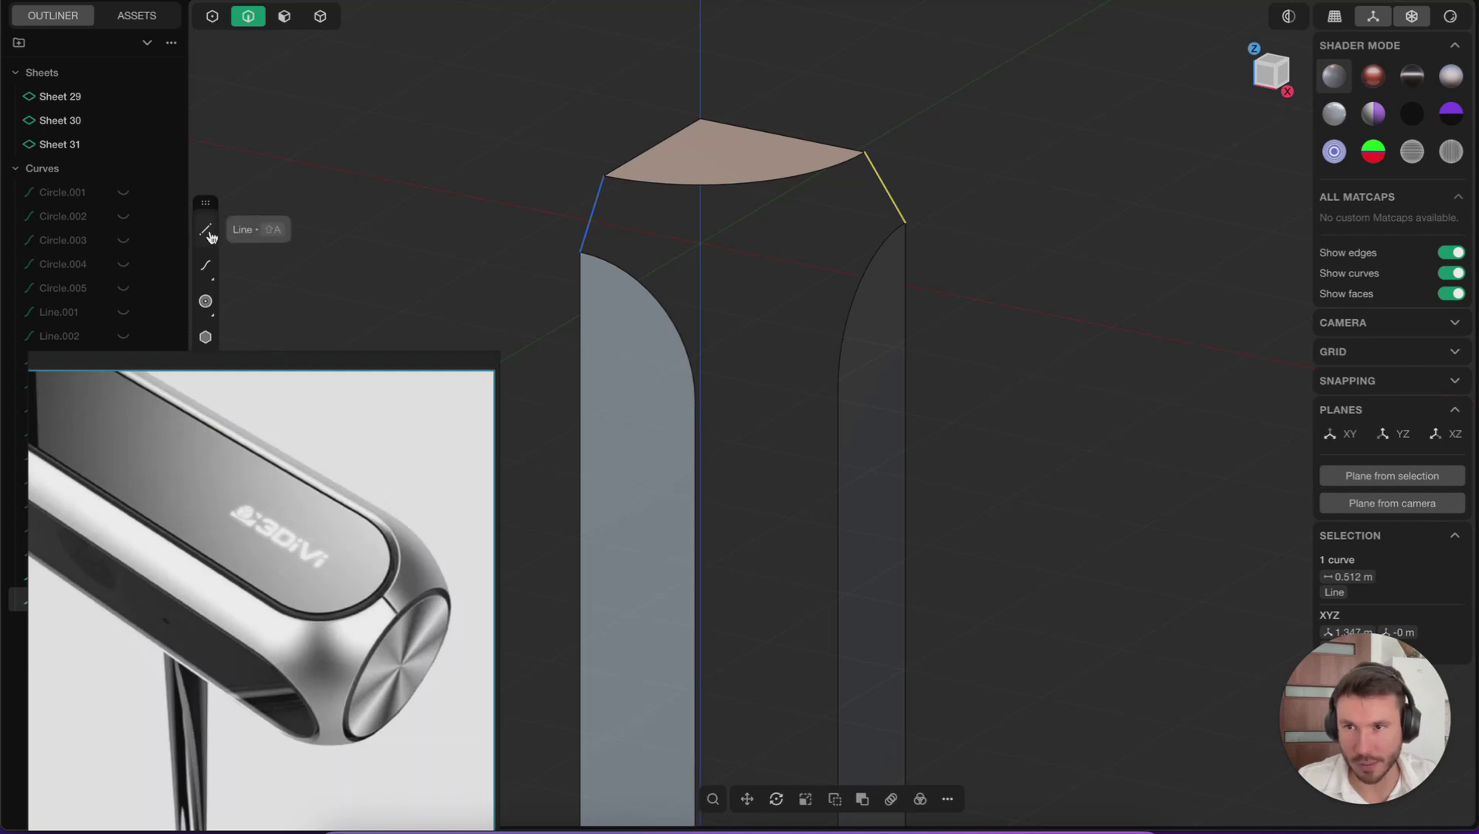
click(205, 230)
click(694, 401)
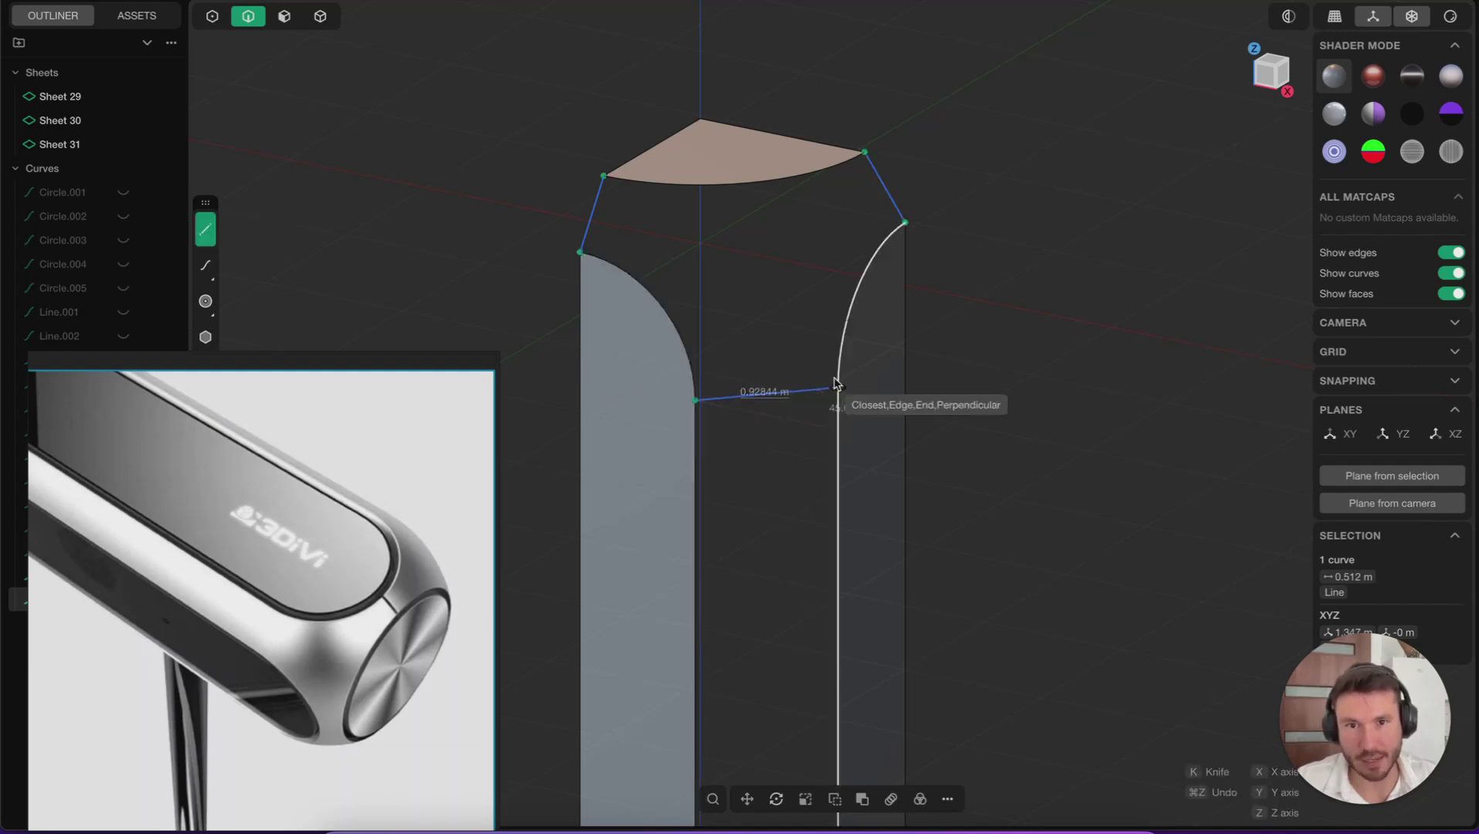
click(839, 386)
middle_drag(839, 388, 844, 395)
key(Escape)
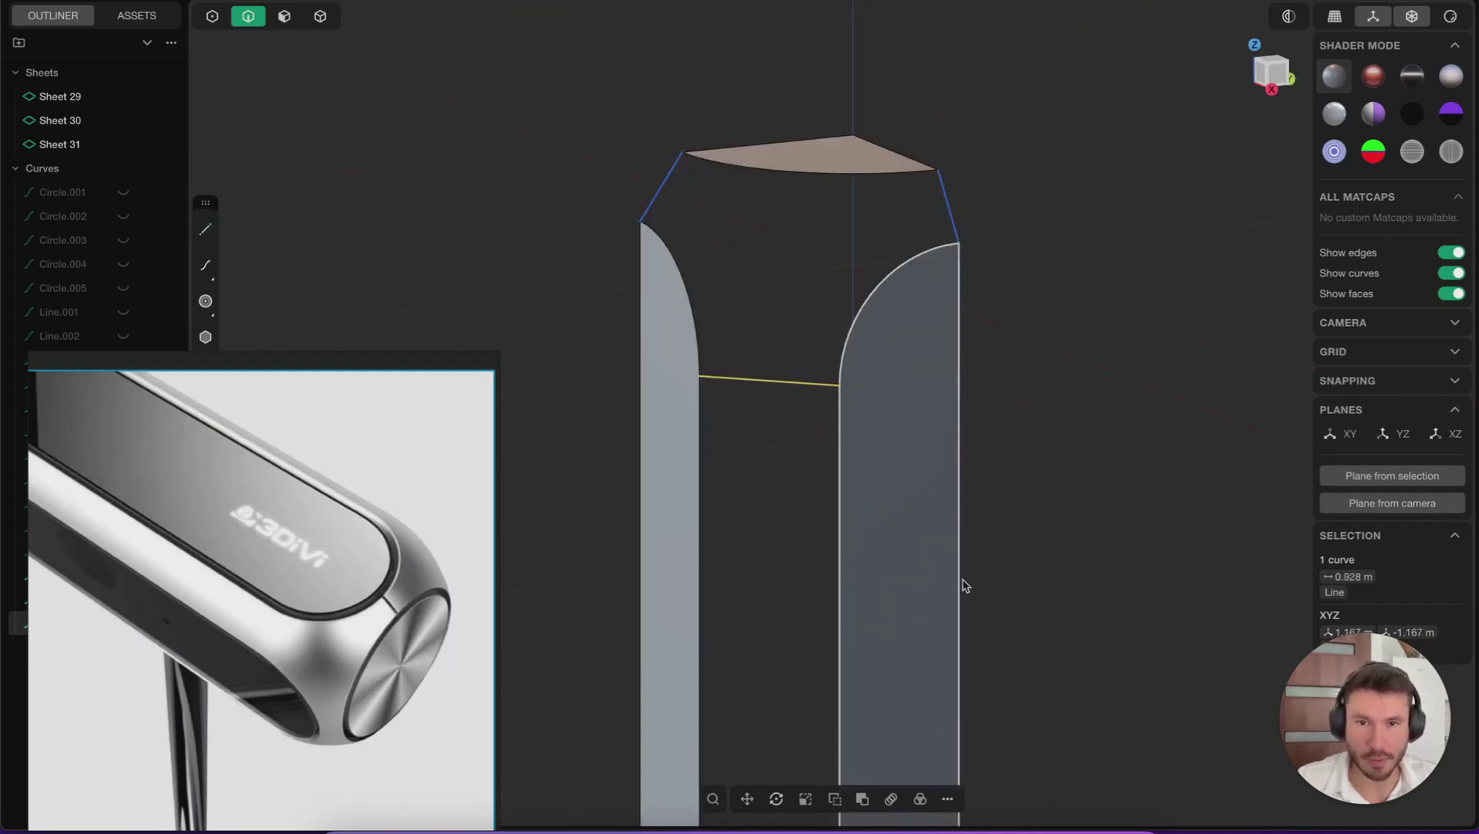
Draw a straight line joining the facing bottom corners of the two half-arch sheets.
mouse_move(960, 587)
middle_down()
mouse_move(825, 247)
mouse_move(650, 145)
middle_up()
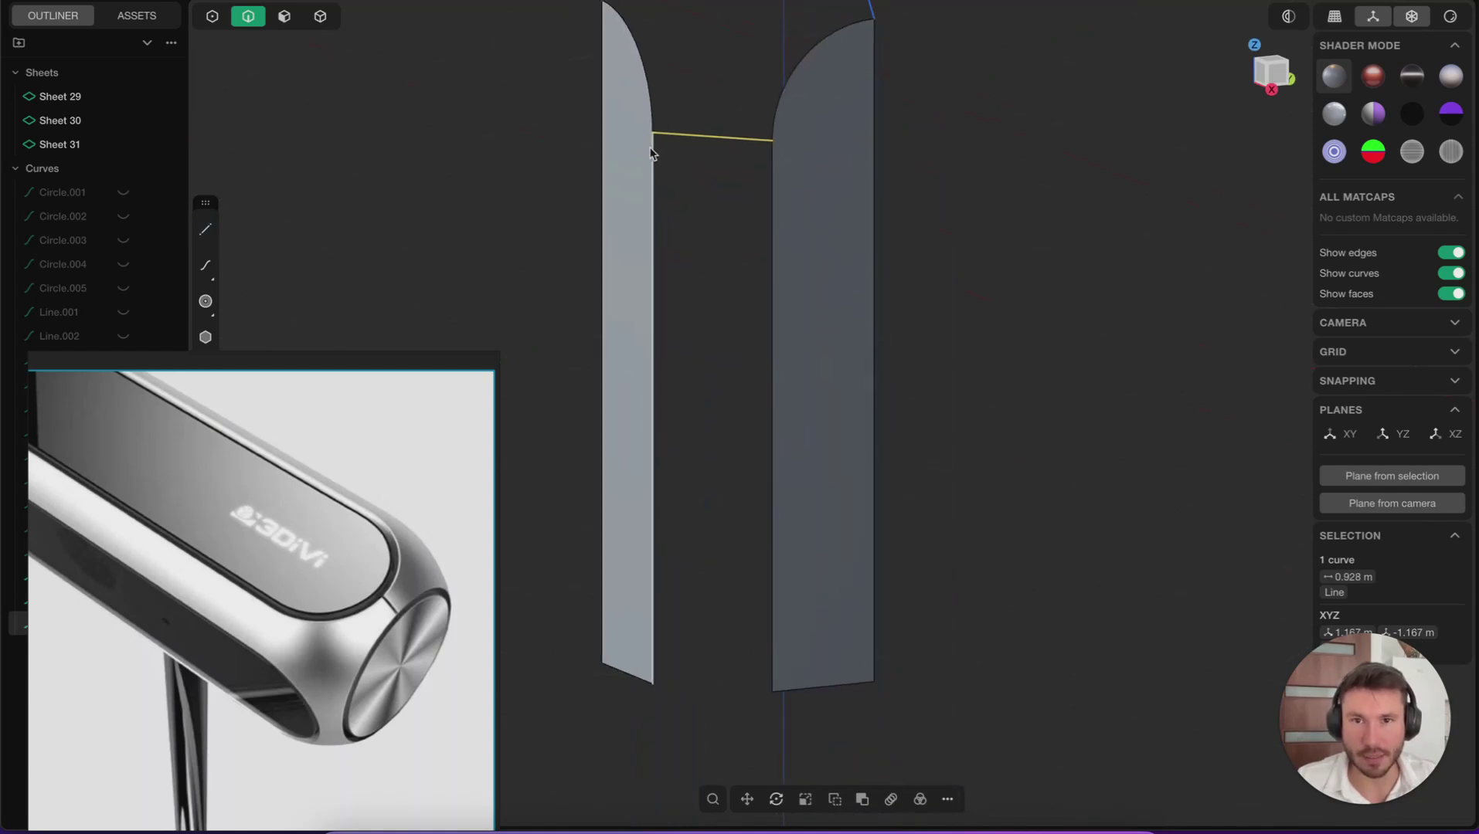
key(shift+a)
click(653, 684)
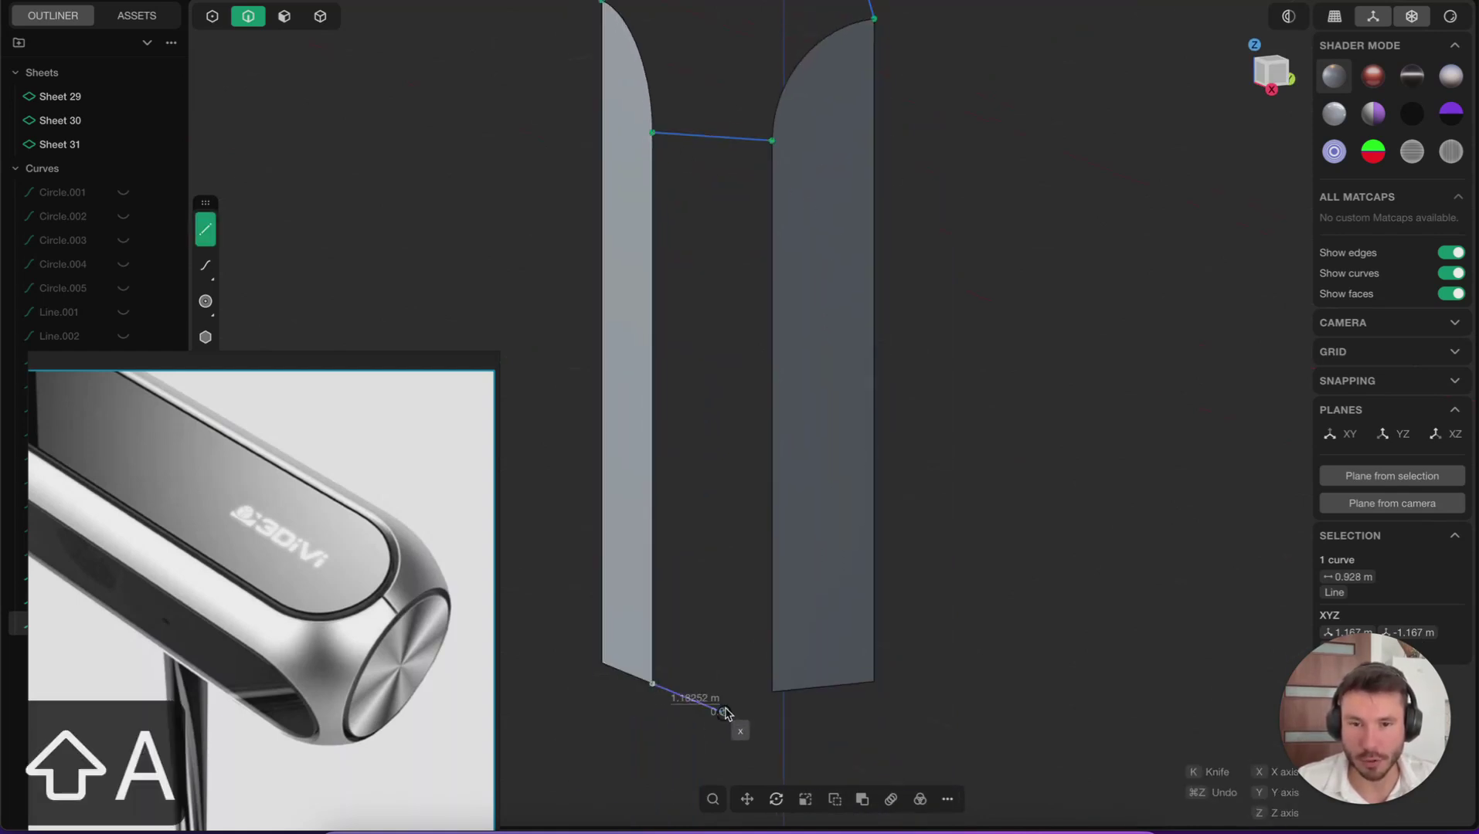
click(772, 691)
key(Escape)
middle_drag(874, 330, 918, 366)
middle_drag(531, 188, 538, 439)
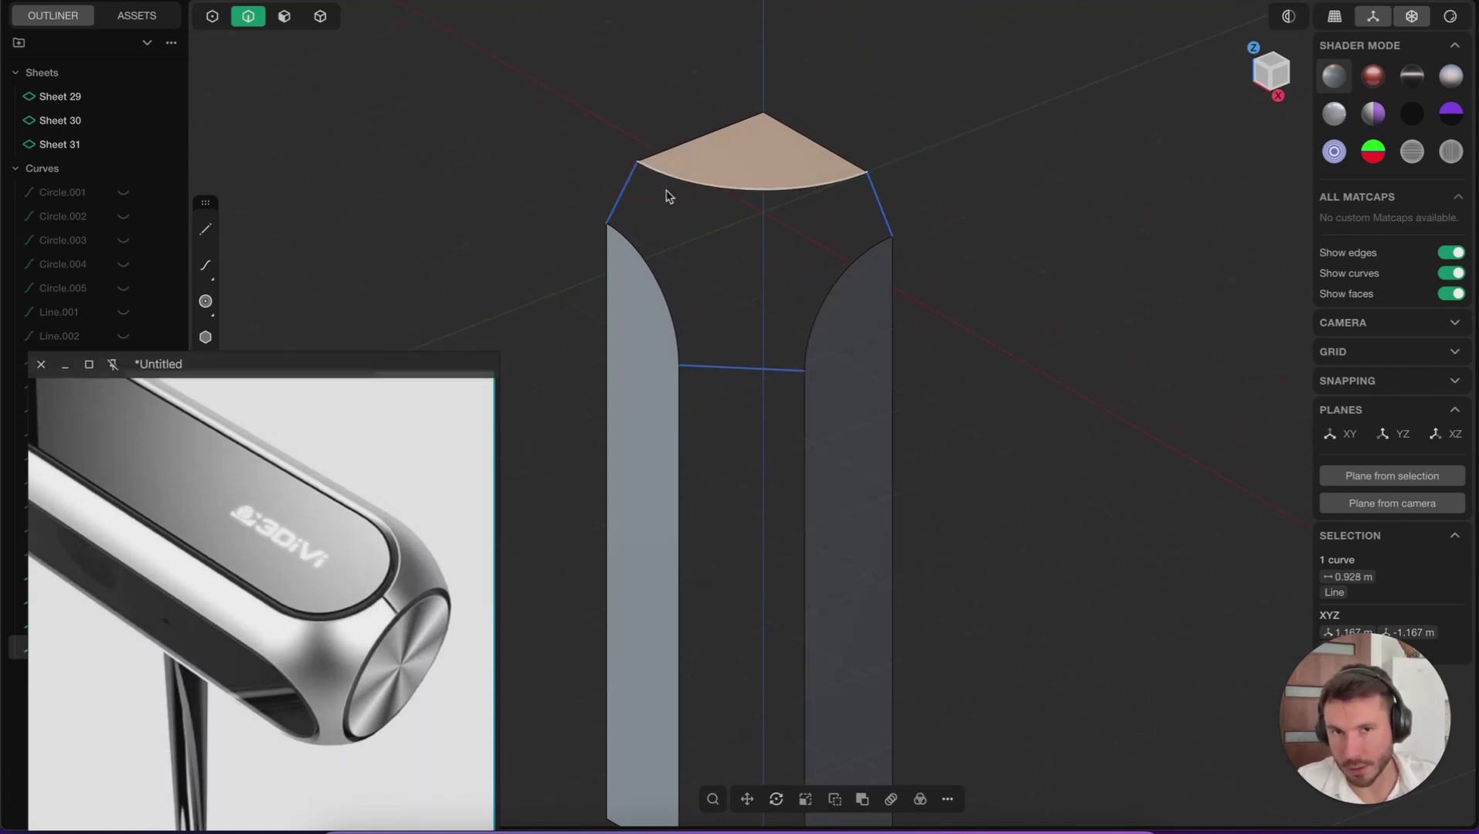
Add a middle control point to each of the four connecting lines.
drag(374, 588, 381, 598)
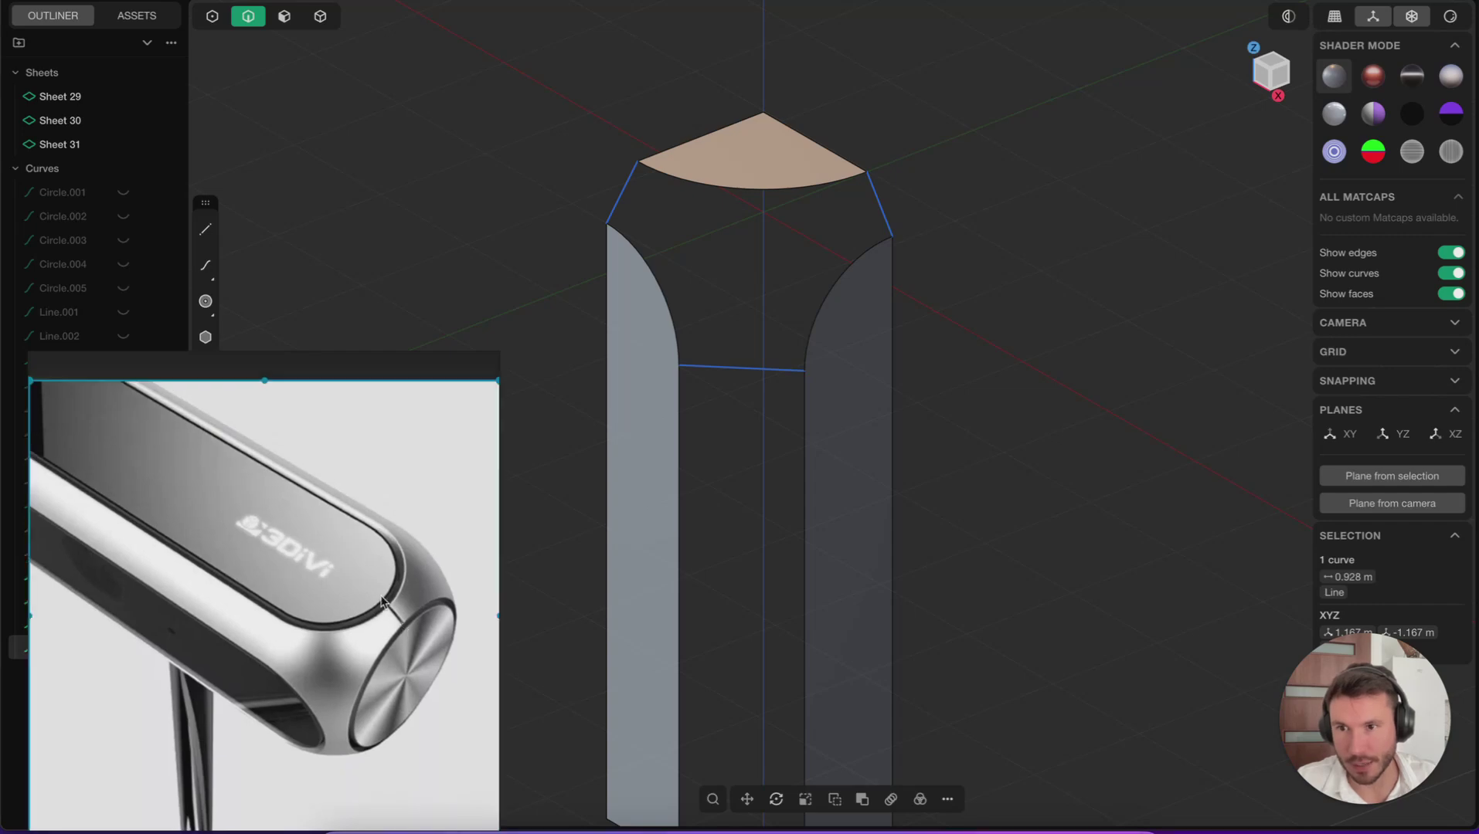
scroll(622, 313, up, 2)
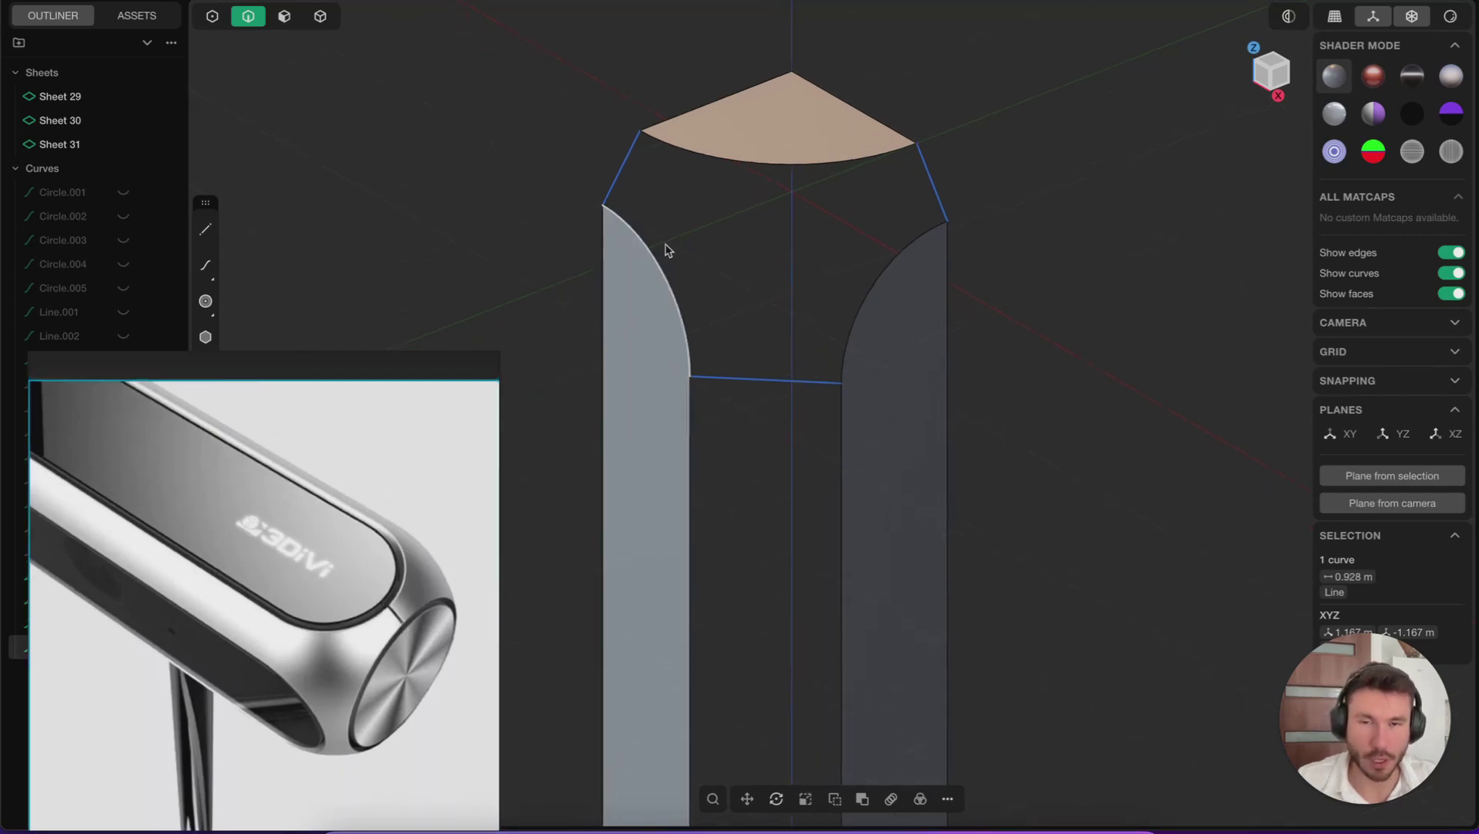
click(617, 176)
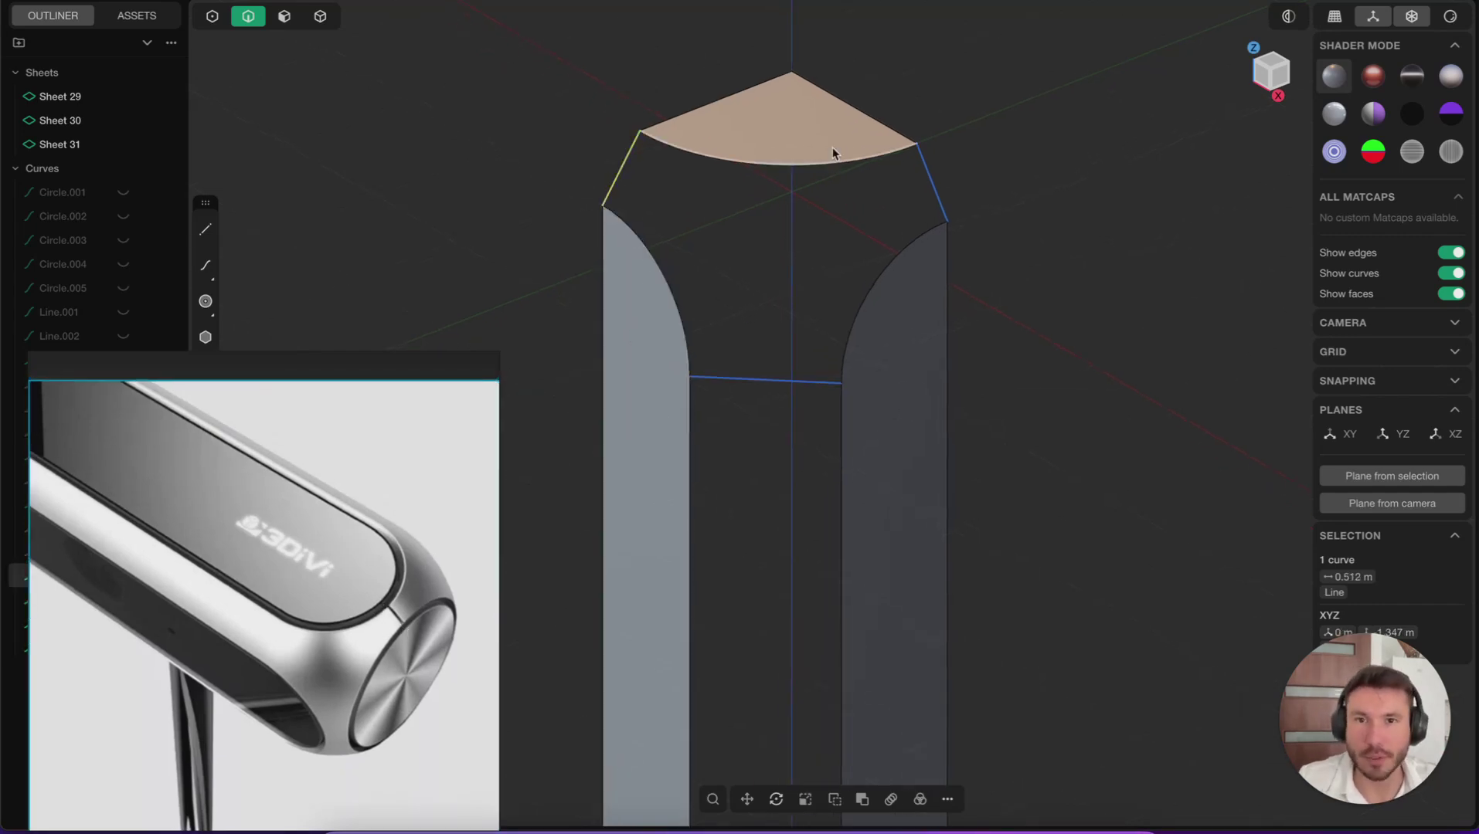
click(937, 196)
click(806, 360)
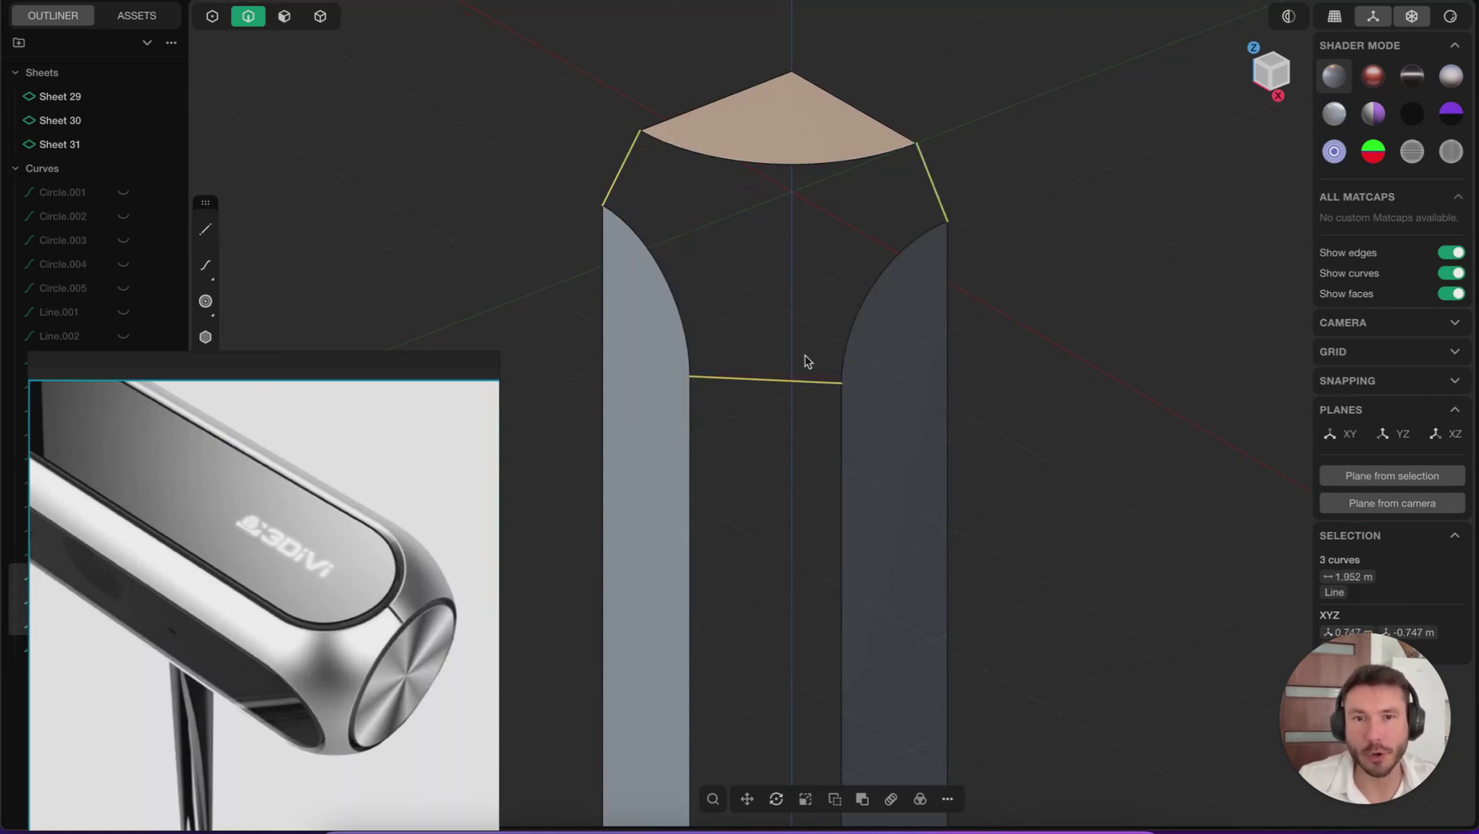
scroll(823, 325, down, 3)
right_drag(825, 550, 822, 397)
click(781, 626)
right_drag(851, 301, 821, 436)
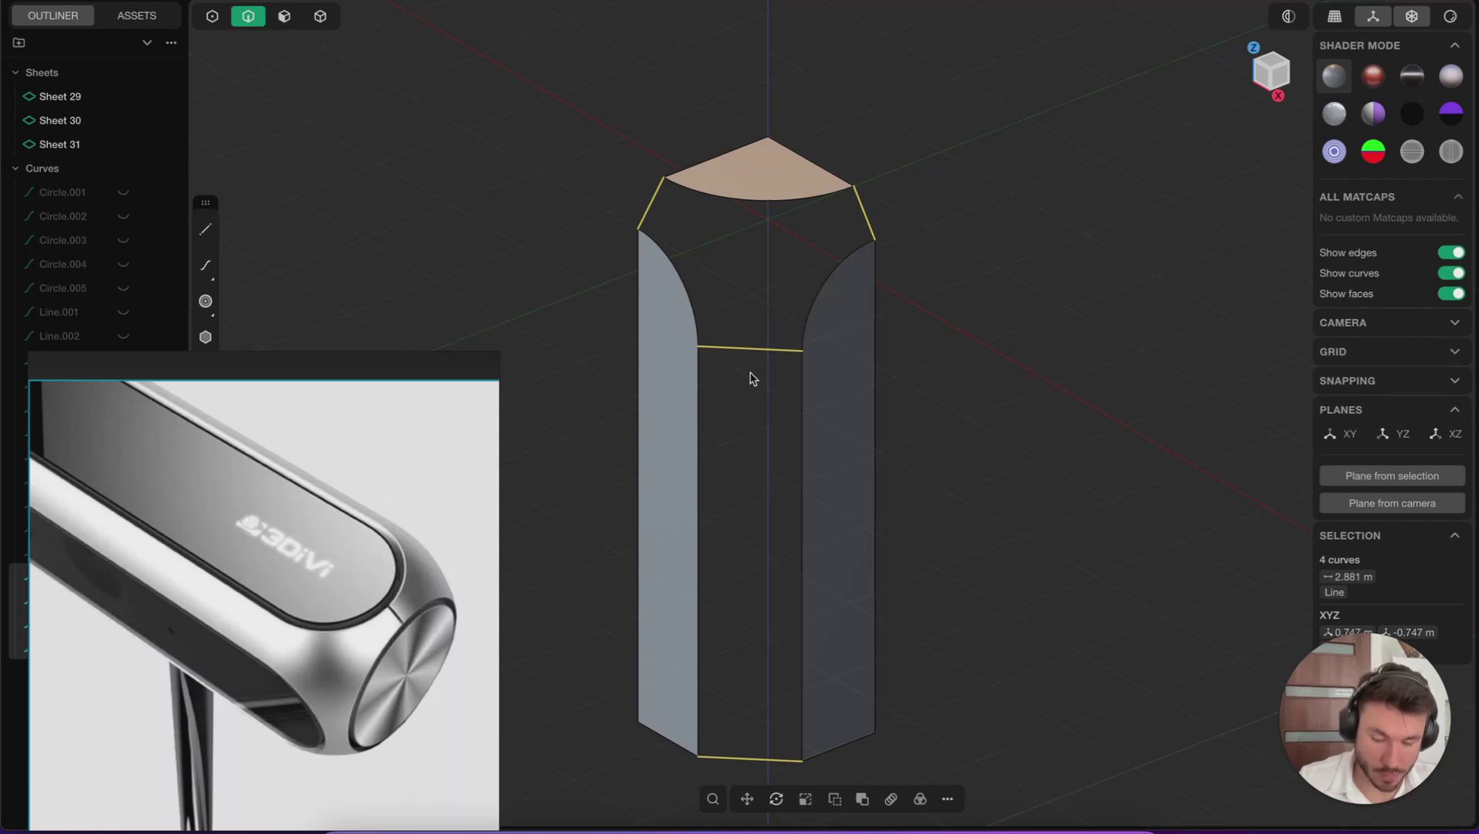
key(shift+s)
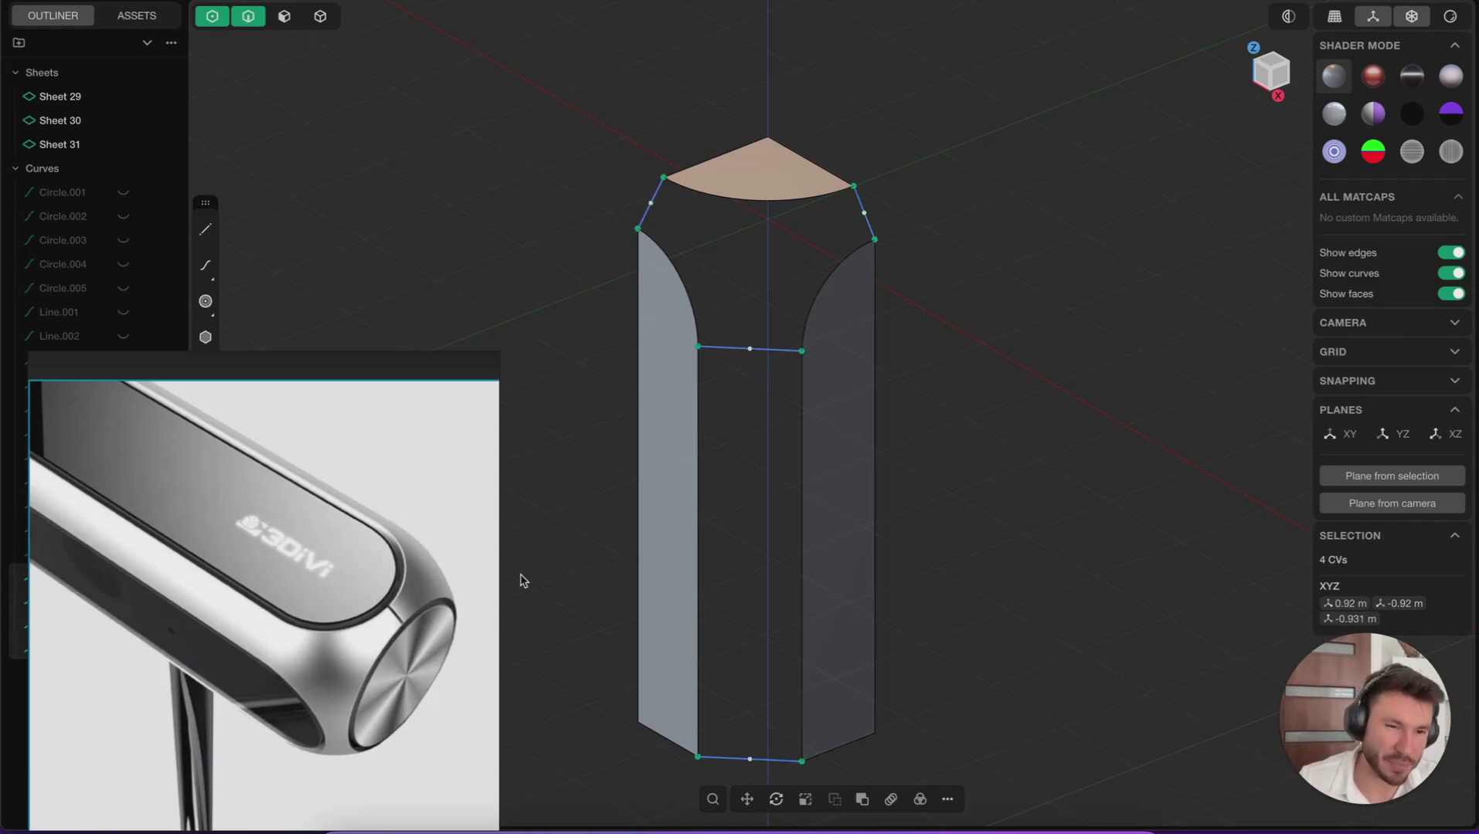
Move the middle control points of the two lower connecting lines outward together in the top view, bending both lines into convex curves.
click(937, 279)
shift+middle_drag(877, 348, 872, 218)
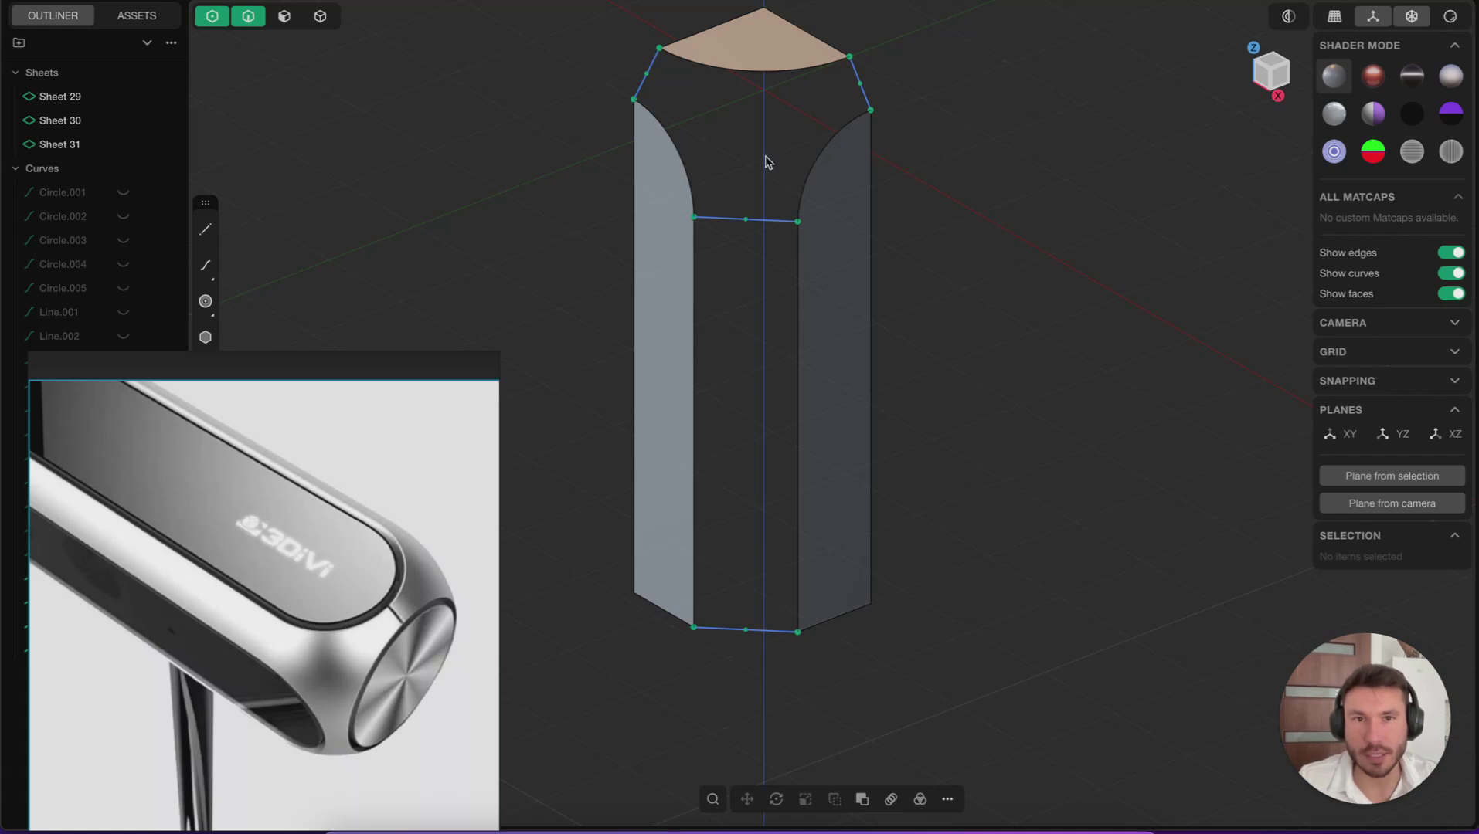
middle_drag(809, 244, 729, 234)
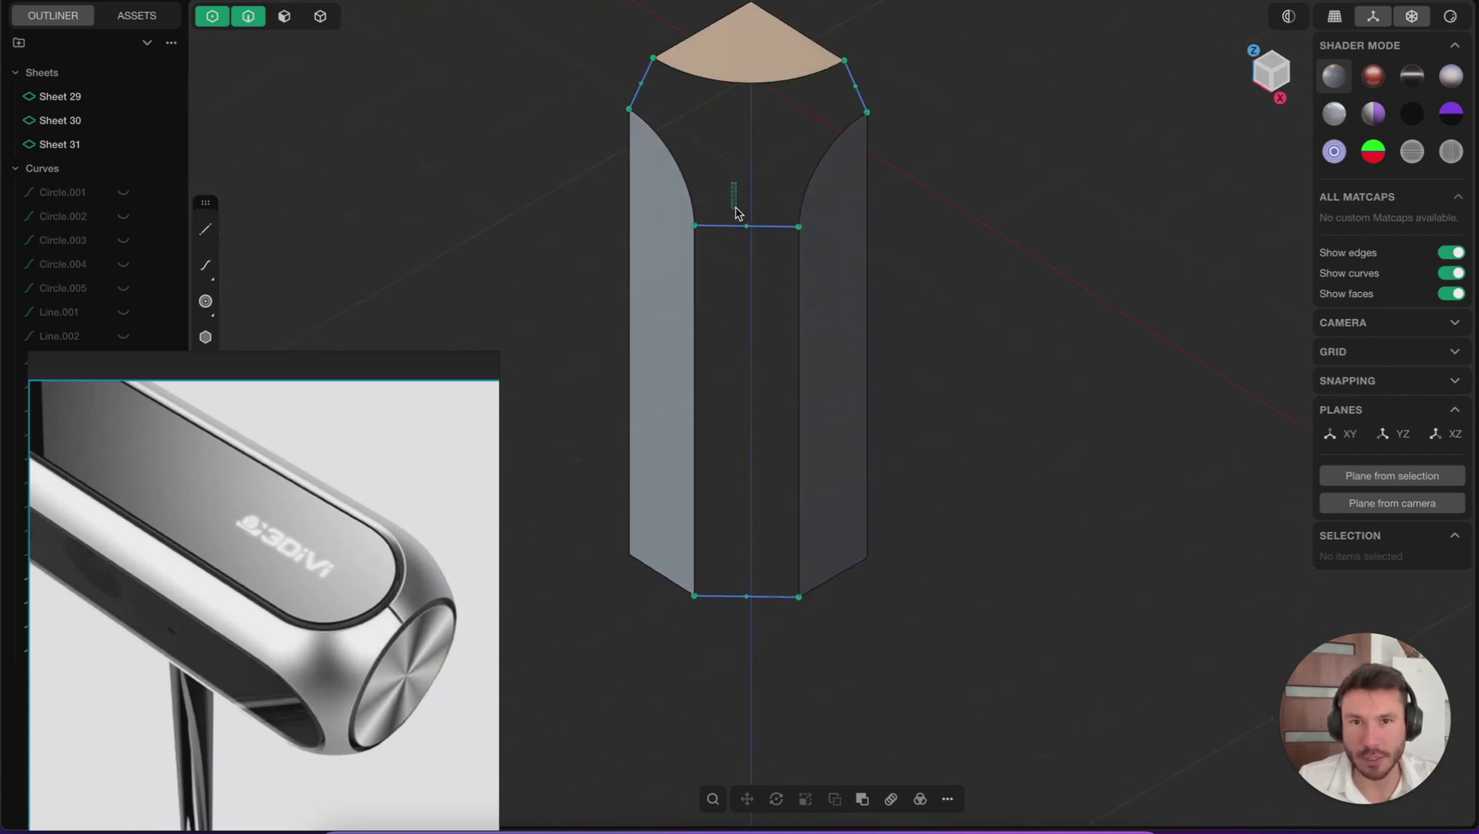
drag(730, 183, 769, 676)
middle_drag(833, 309, 763, 322)
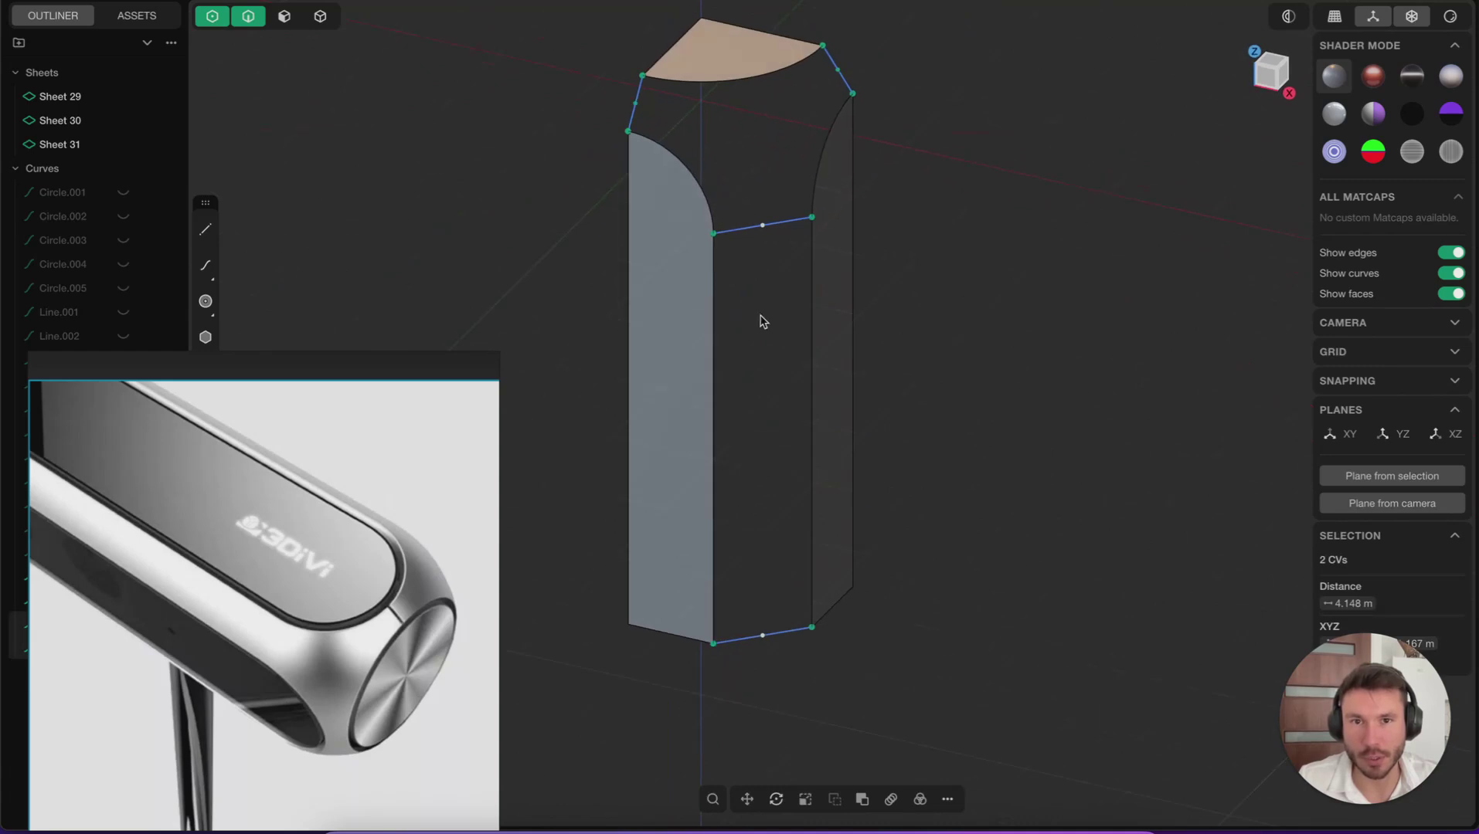
click(1273, 62)
scroll(851, 343, up, 5)
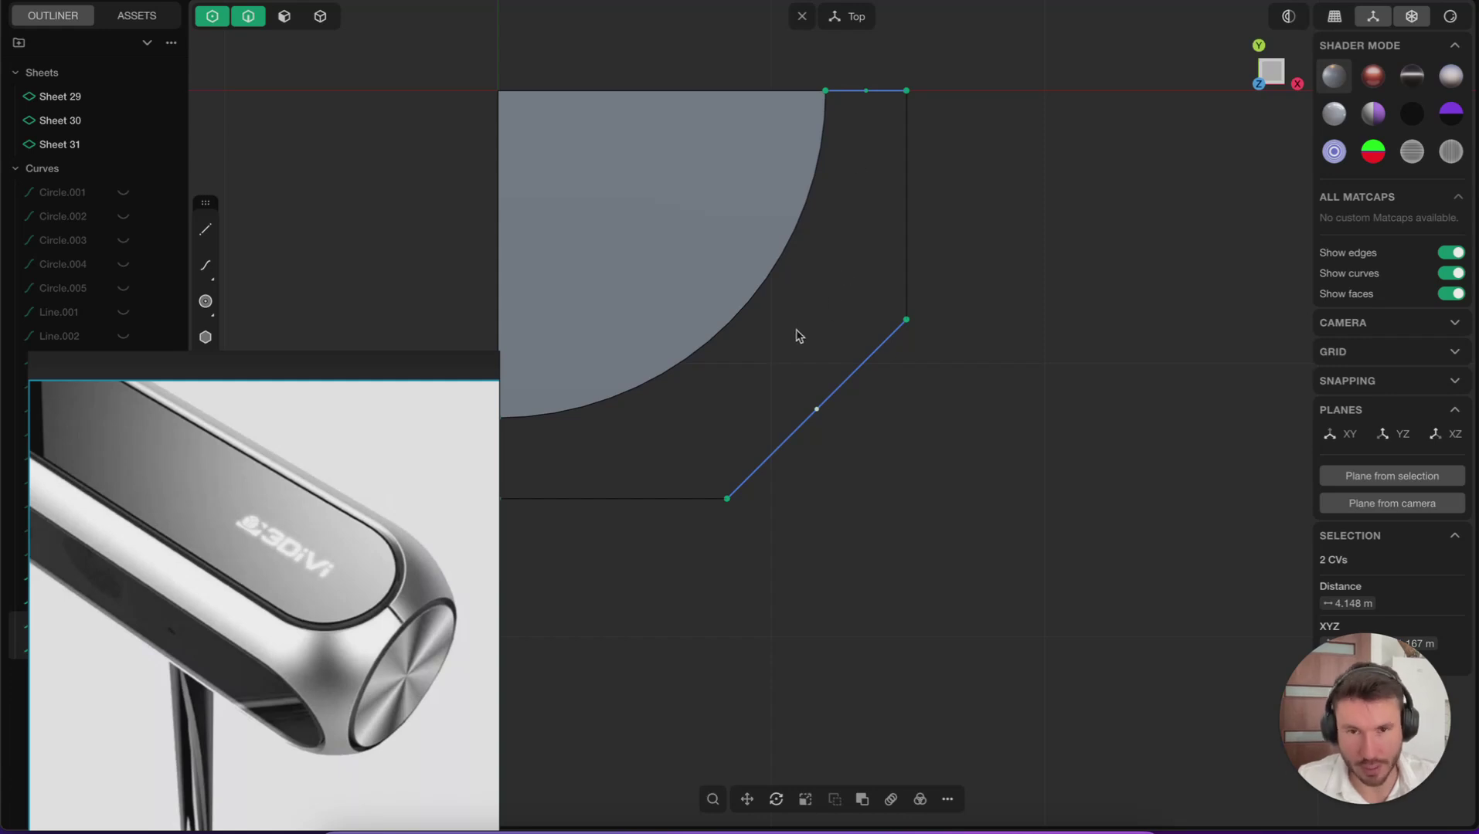
key(g)
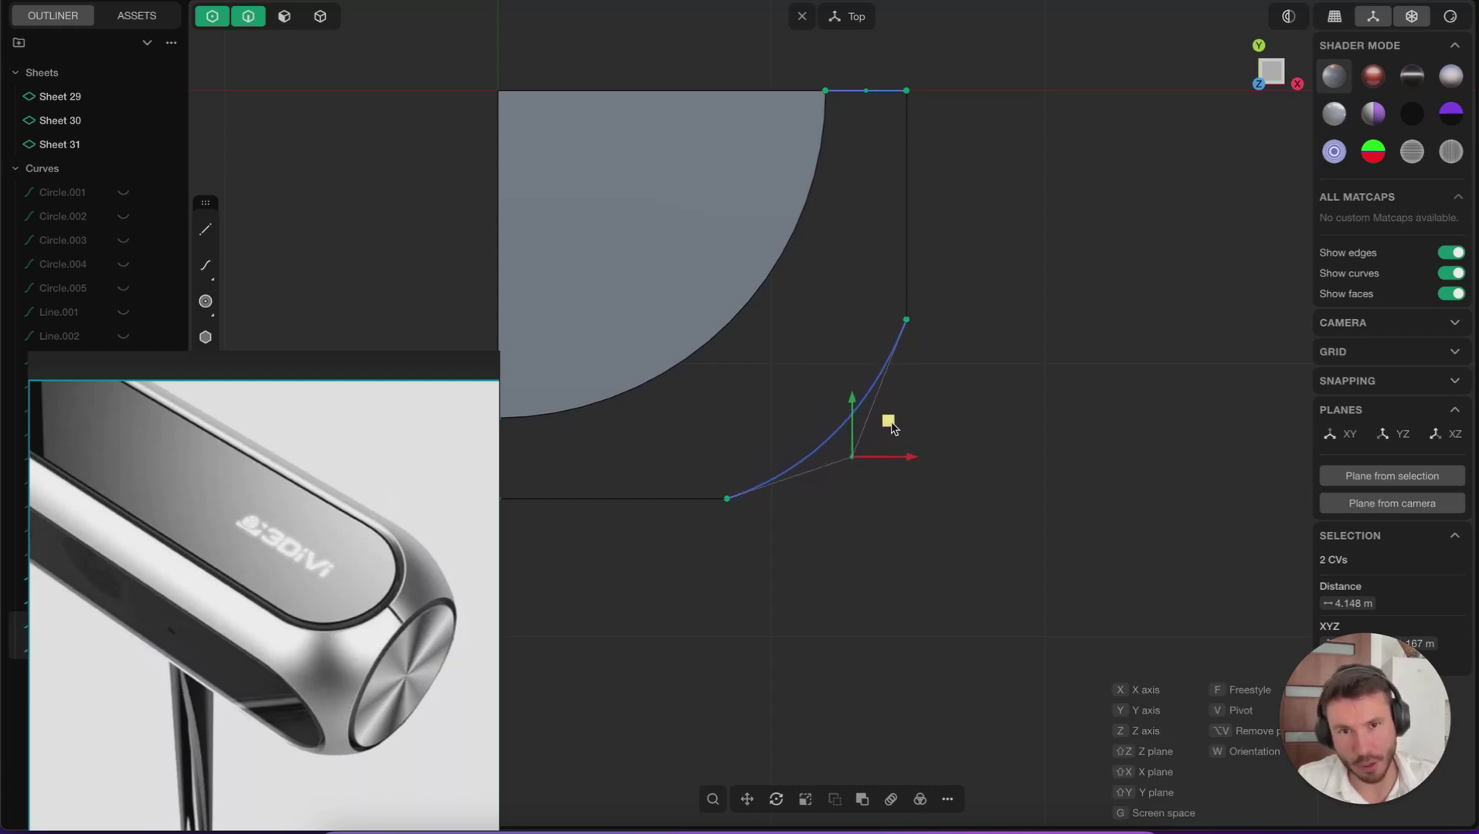
click(890, 427)
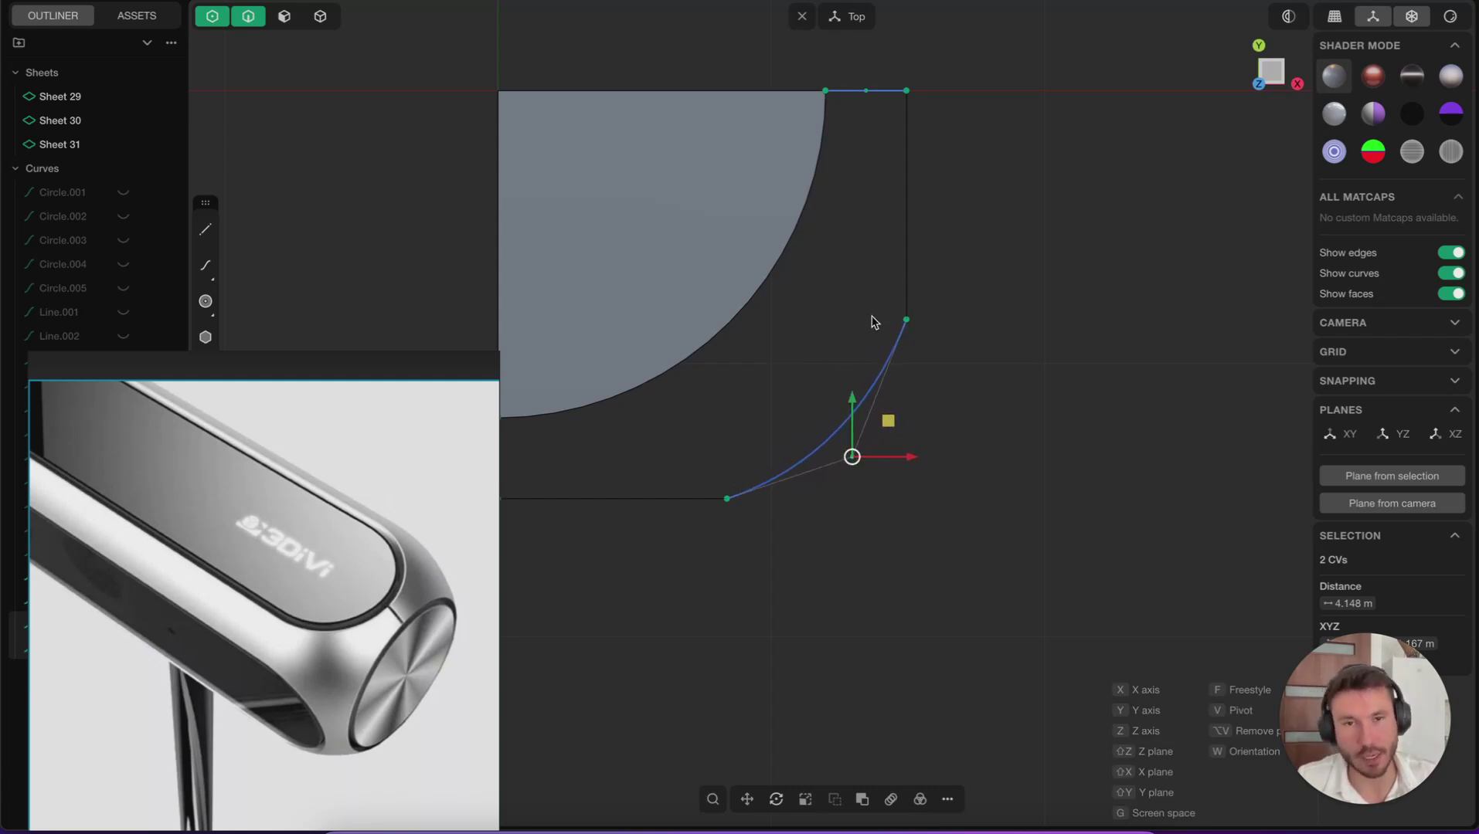
right_click(917, 288)
scroll(916, 277, down, 5)
middle_drag(872, 384, 779, 147)
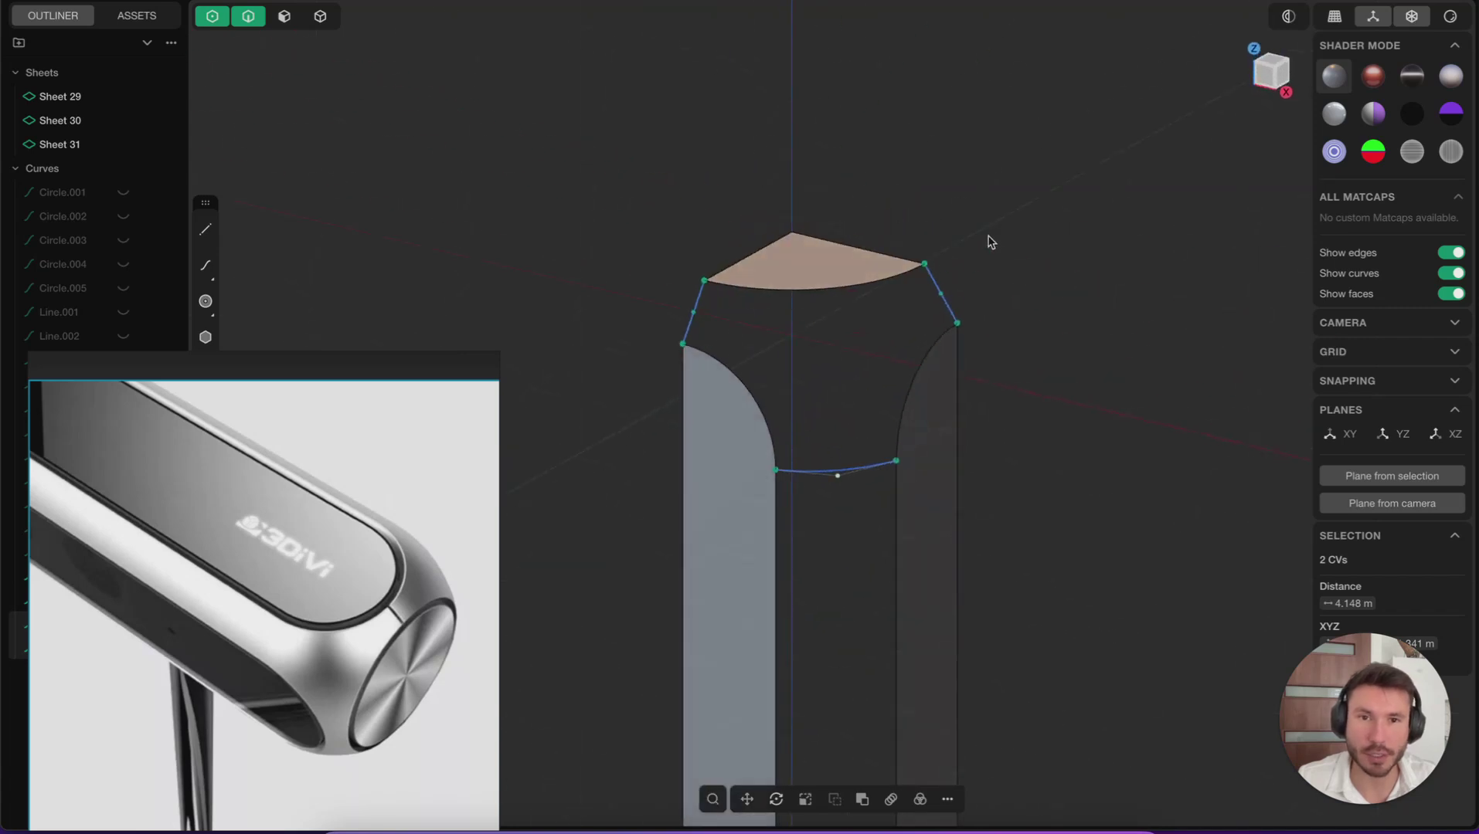
click(990, 239)
Bow the upper connecting line on the X side outward in the front view, moving its middle point to about X 1.387 m, Z 0.675 m.
scroll(868, 296, up, 4)
middle_drag(889, 454, 984, 622)
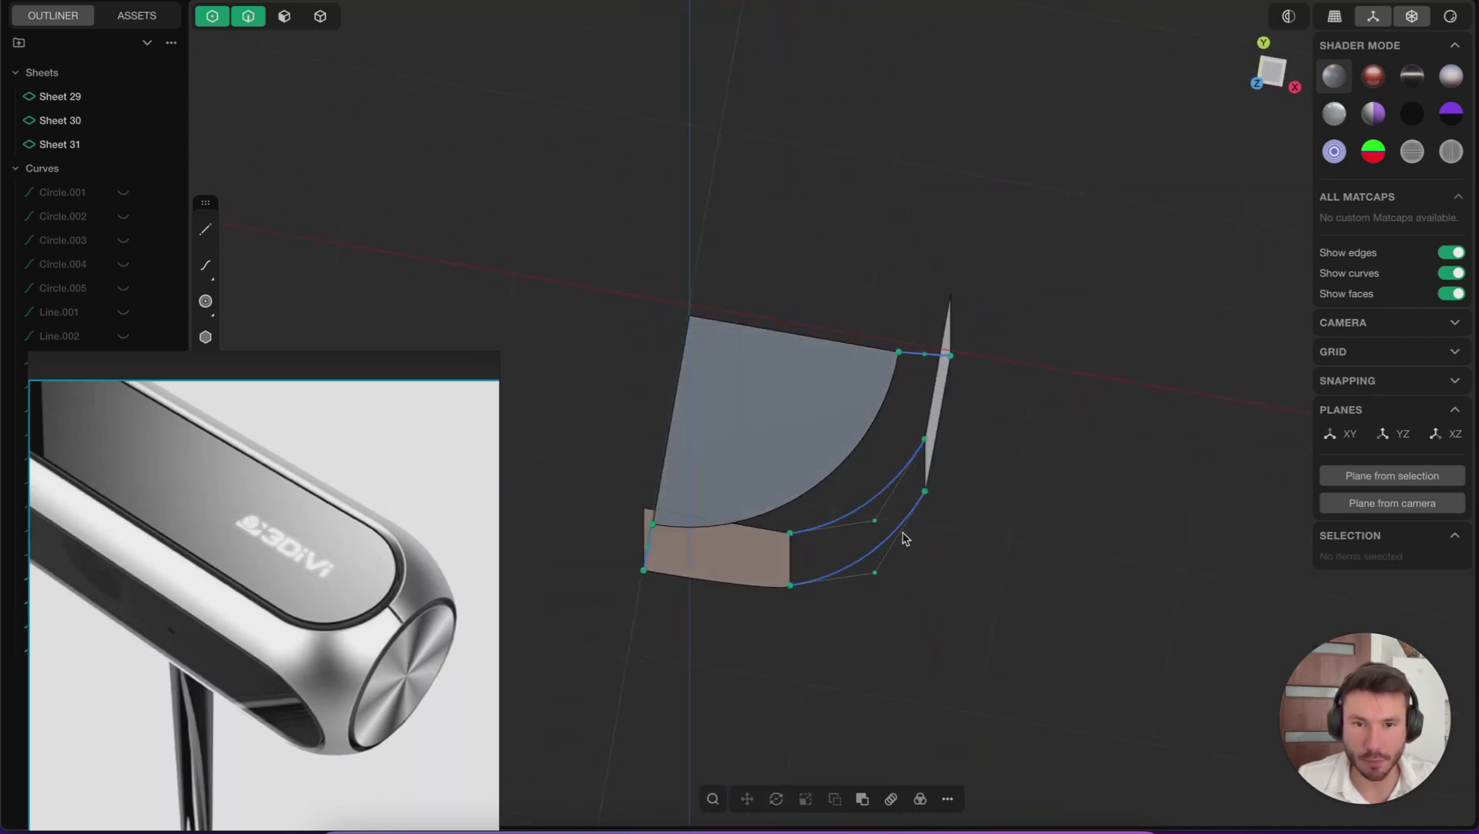
middle_drag(926, 436, 708, 433)
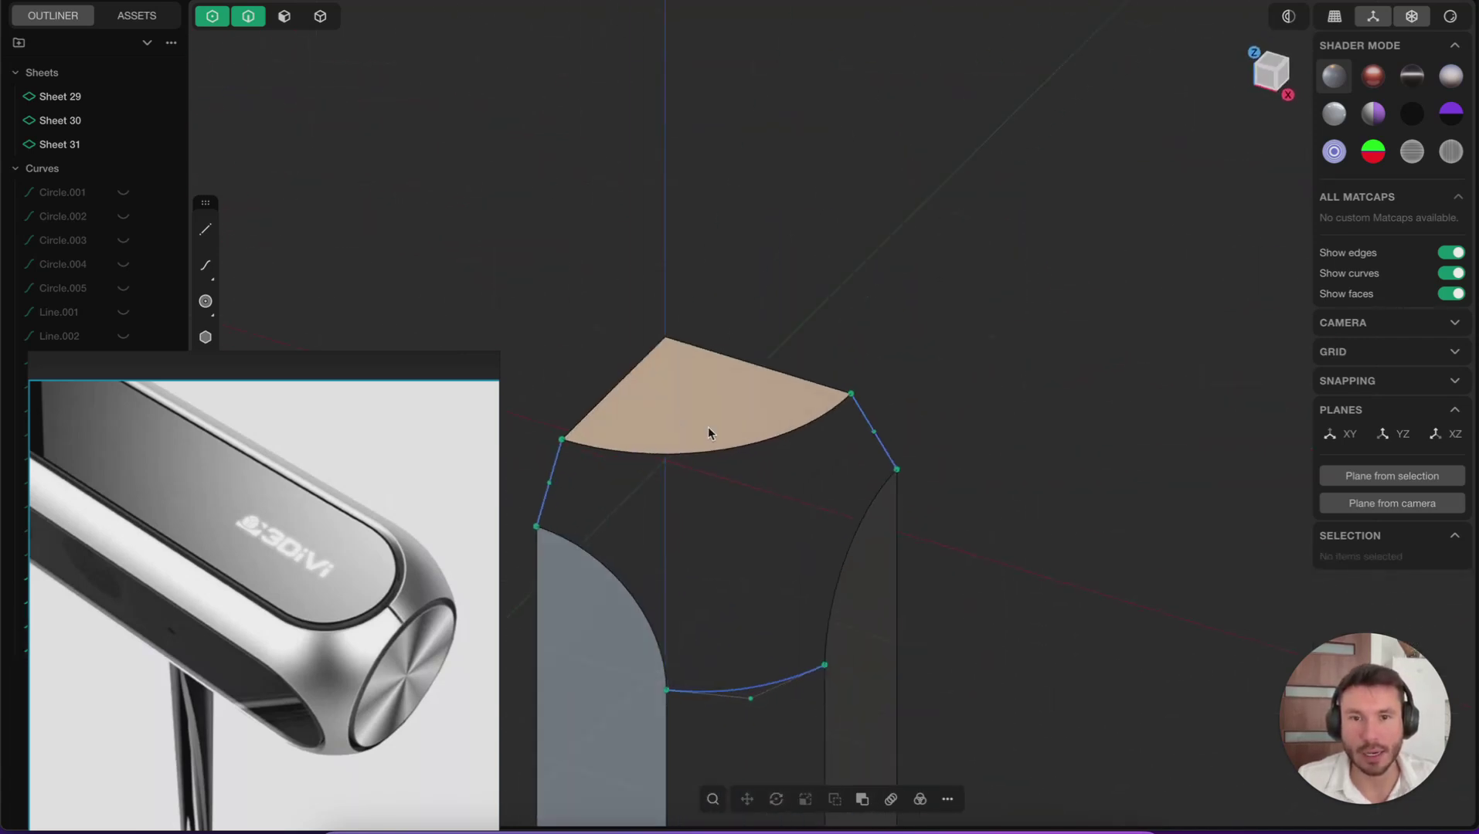
click(866, 426)
click(1268, 83)
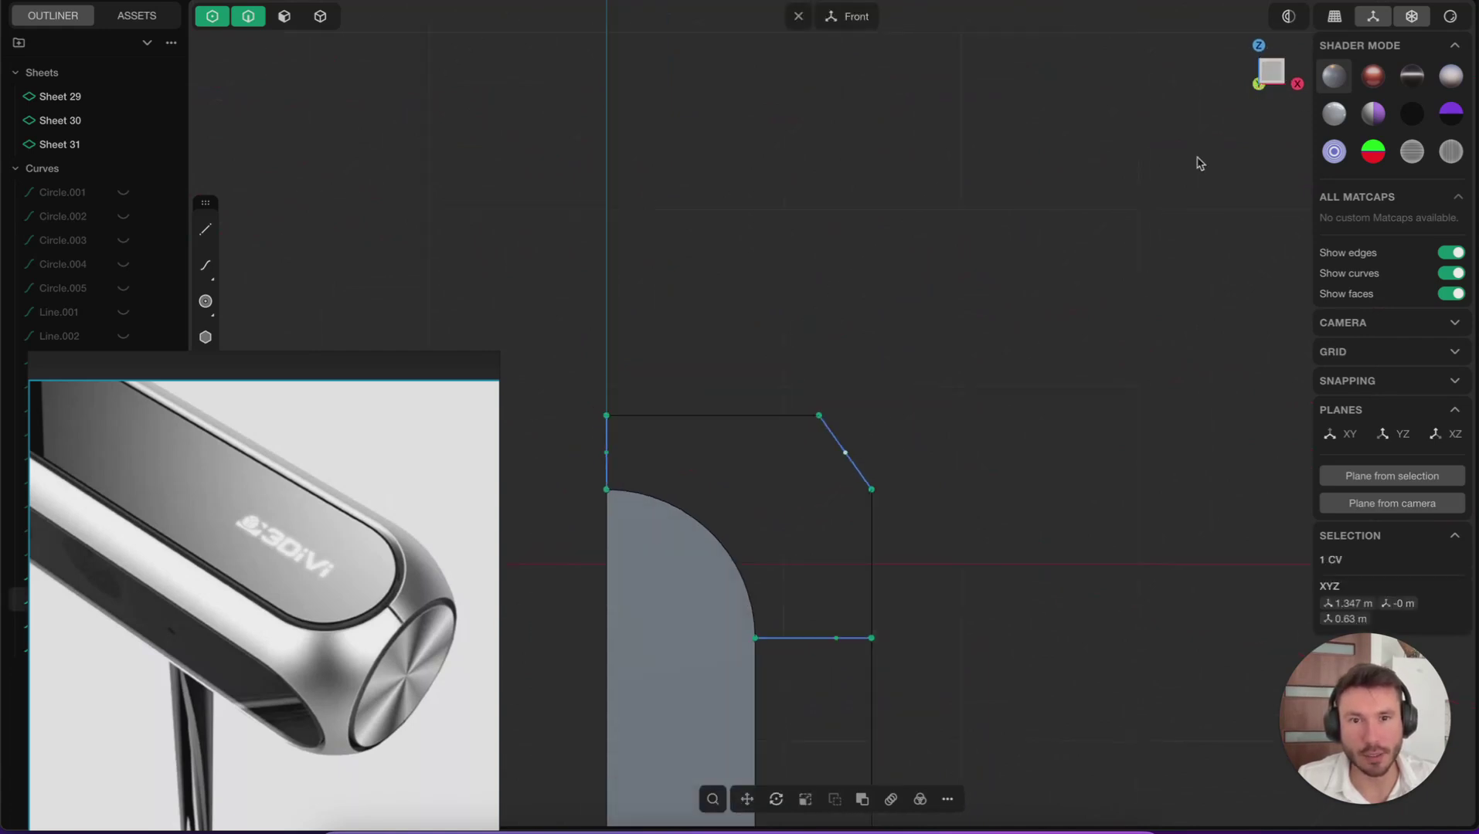
scroll(931, 316, up, 3)
key(g)
drag(879, 462, 911, 448)
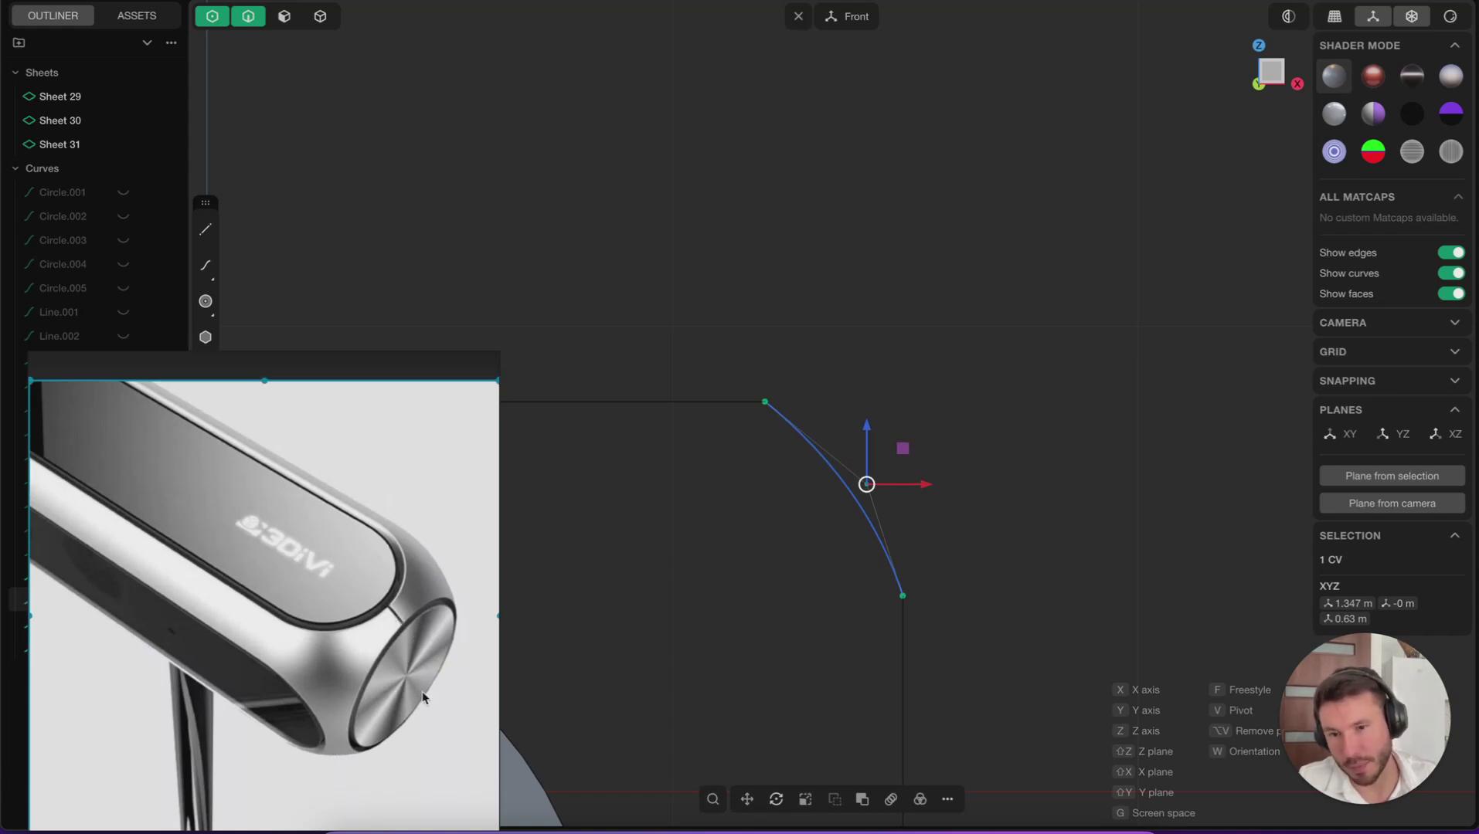
drag(904, 448, 893, 443)
scroll(822, 467, down, 6)
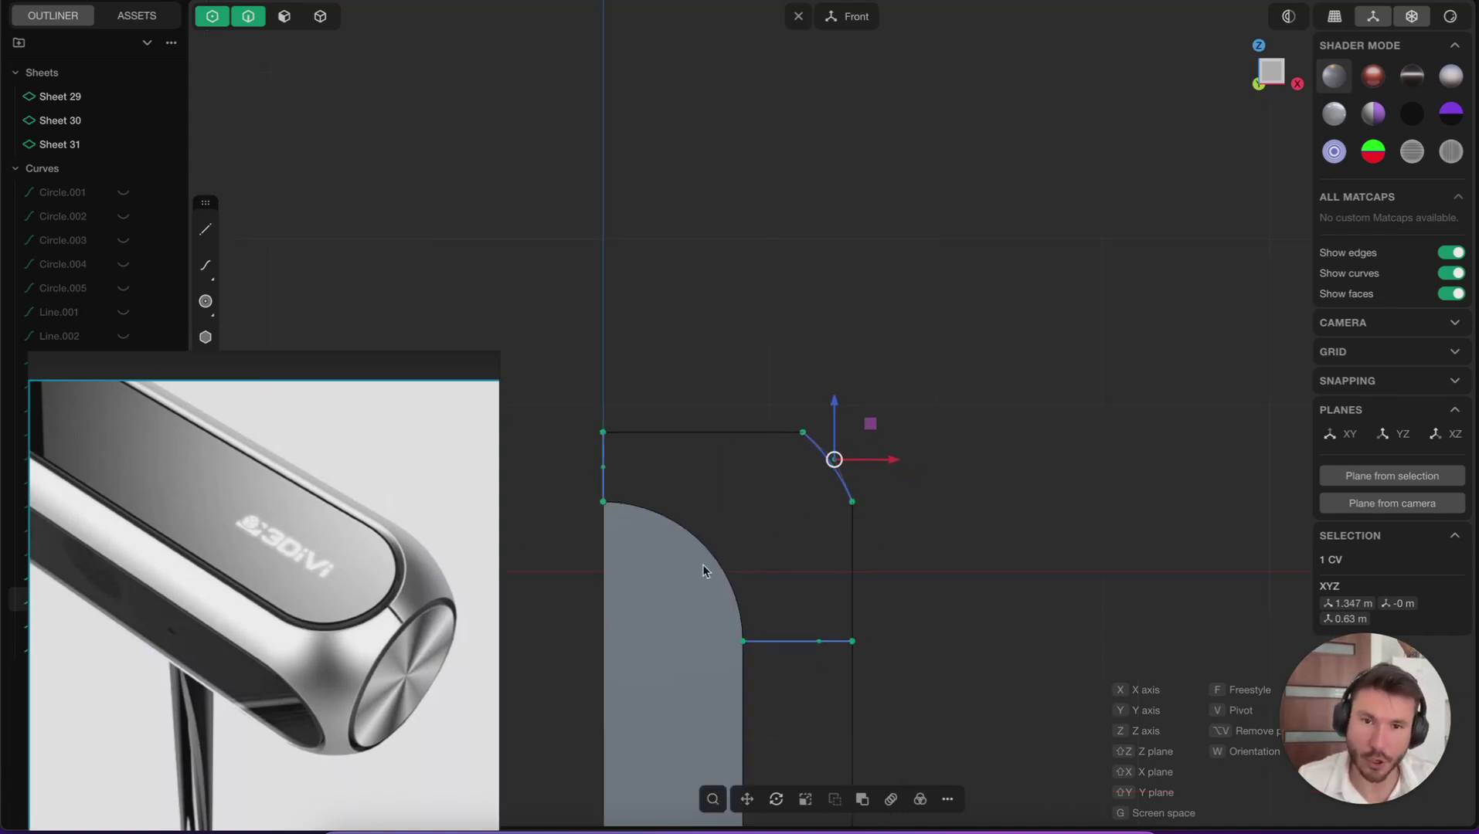
middle_drag(702, 564, 667, 551)
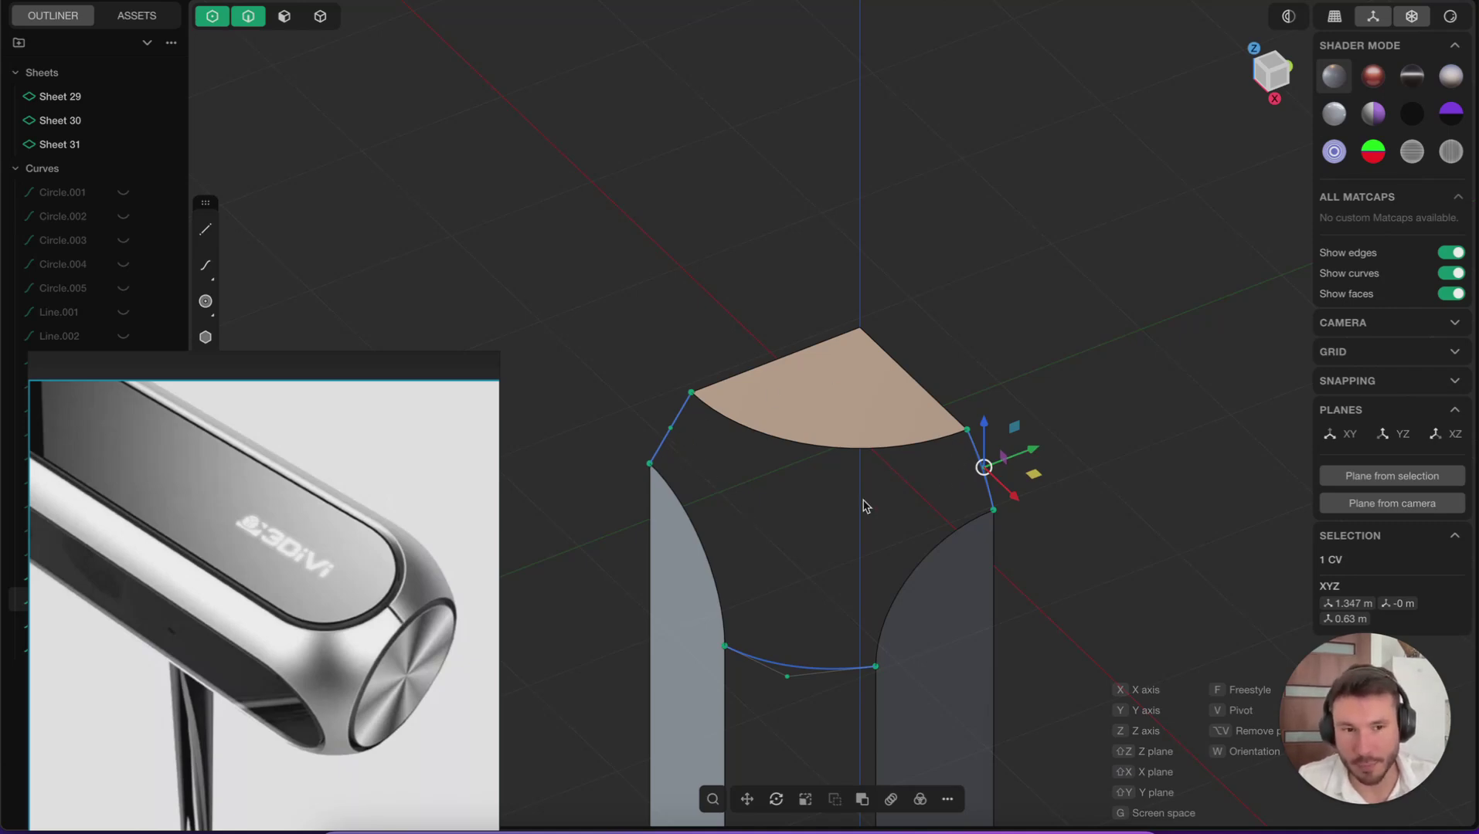
right_click(706, 449)
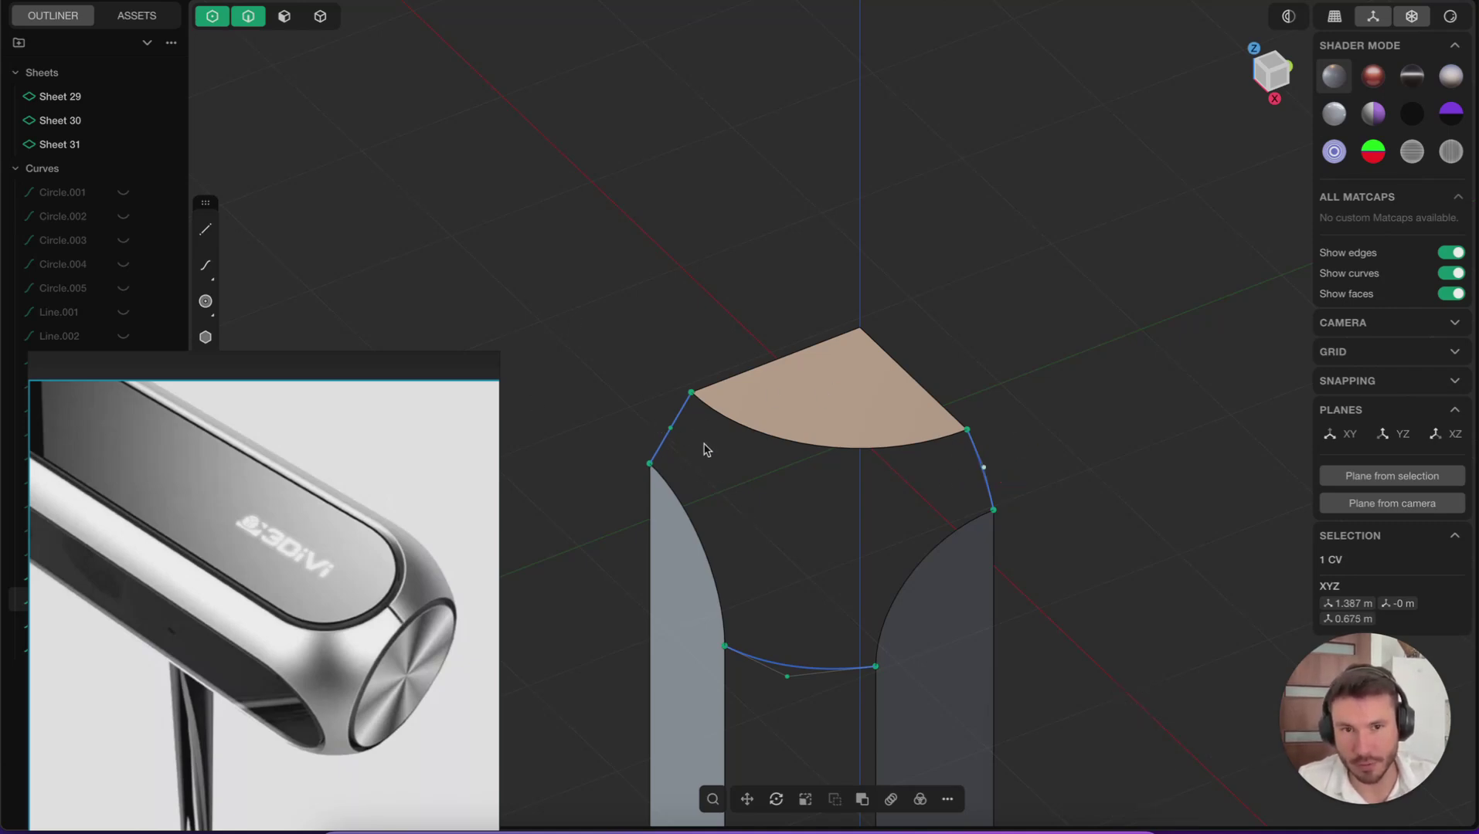
Bow the other upper connecting line outward in the right view, moving its middle point to about Y -1.387 m, Z 0.655 m.
click(670, 428)
middle_drag(827, 452, 792, 434)
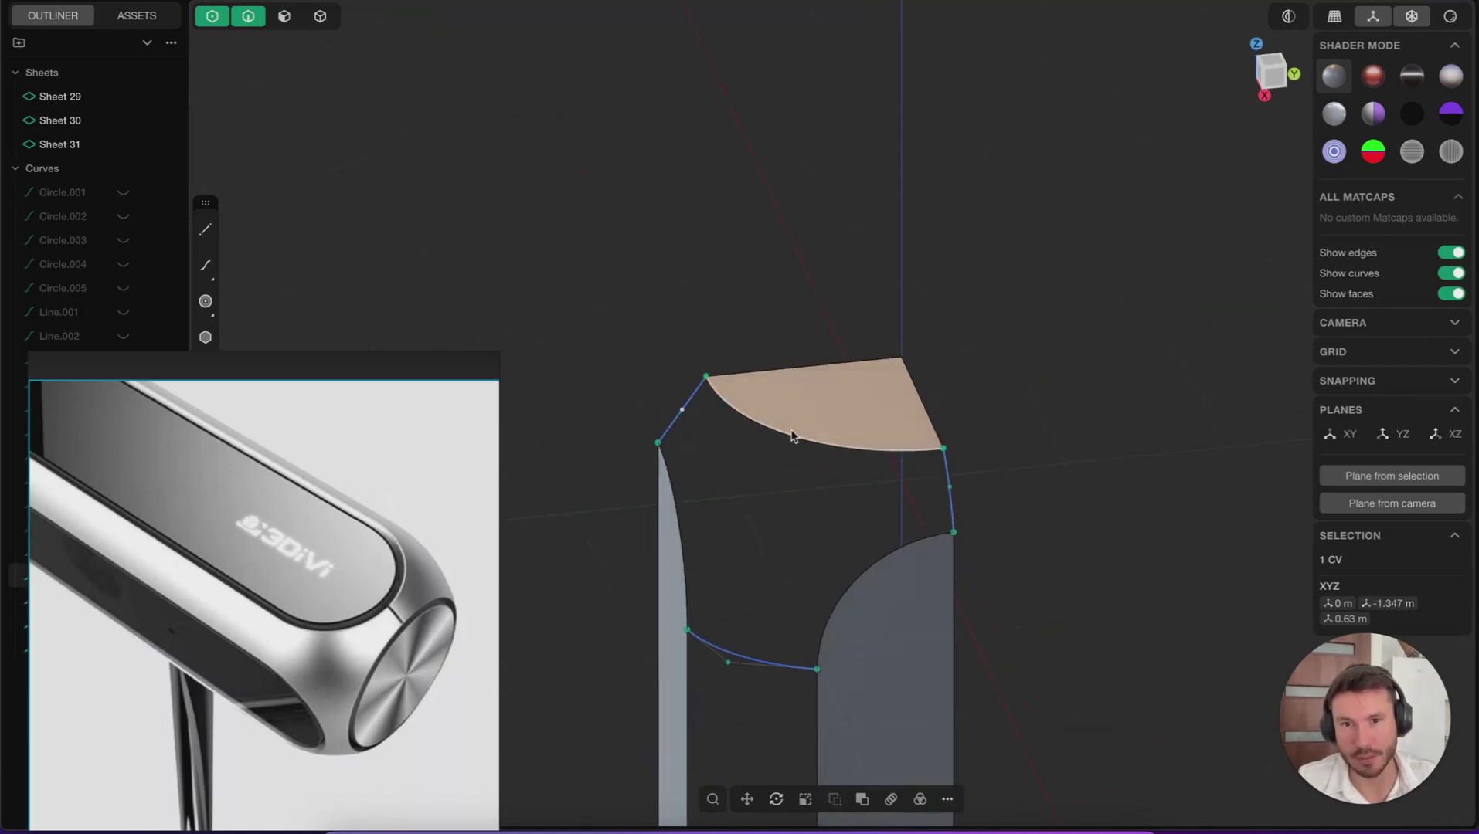
click(1272, 74)
scroll(792, 323, up, 5)
key(g)
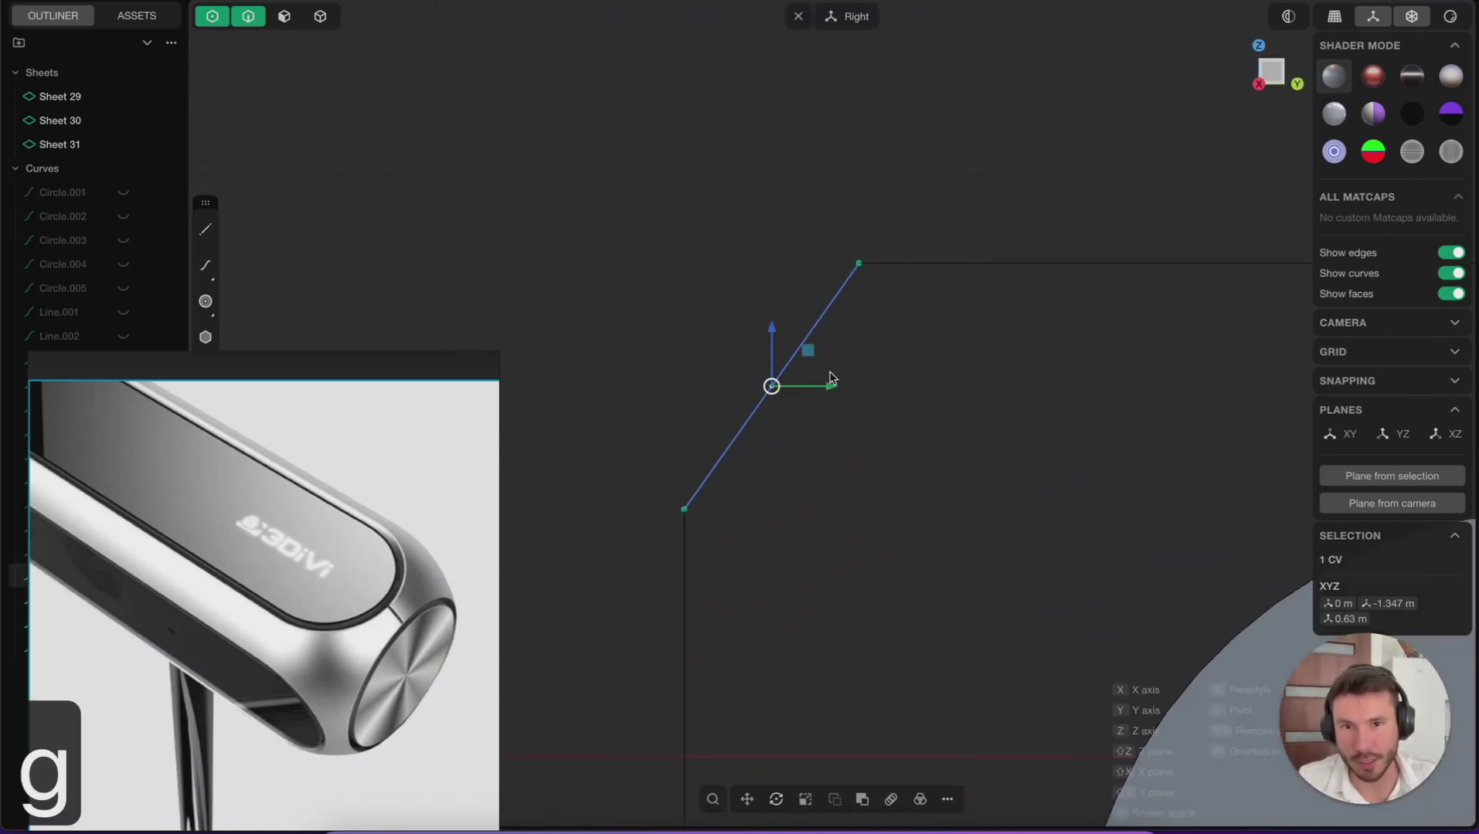
drag(809, 351, 788, 338)
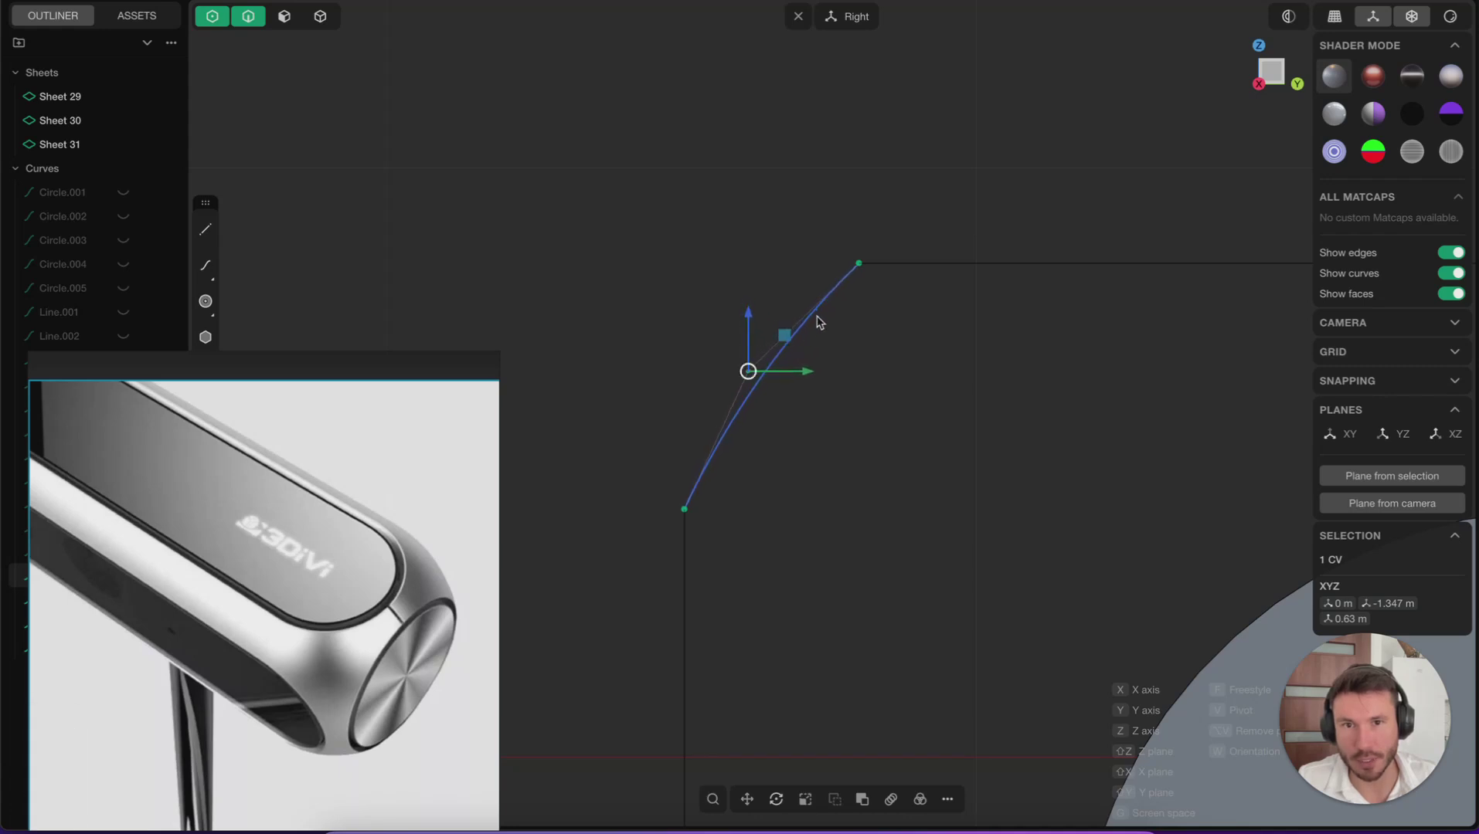
right_click(818, 320)
Examine the curved outline between the quarter-circle and the half-arch sheets from several angles with nothing selected.
scroll(819, 321, down, 8)
scroll(949, 375, down, 5)
middle_drag(928, 452, 1026, 550)
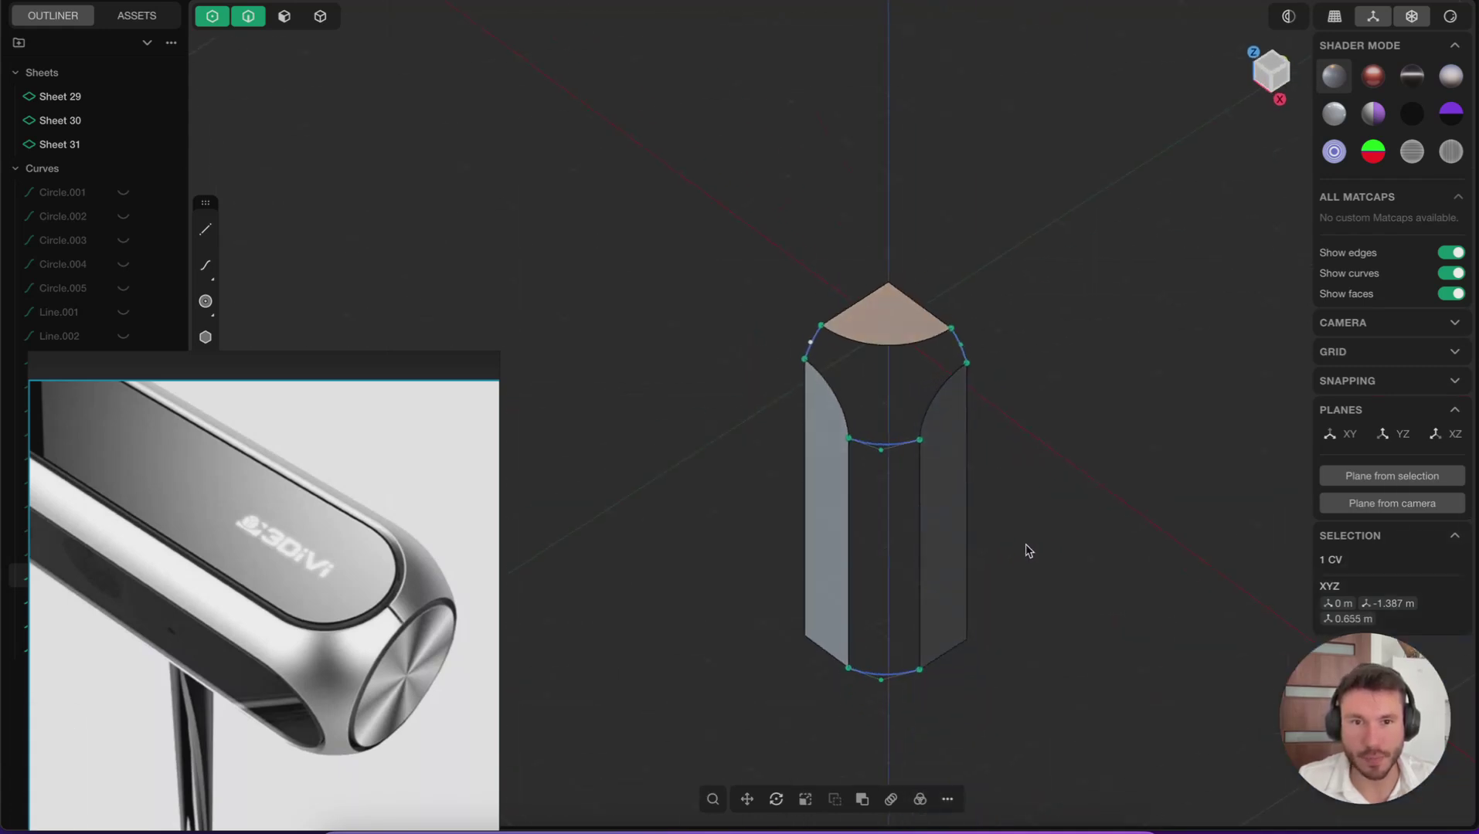
scroll(927, 465, up, 1)
click(1039, 381)
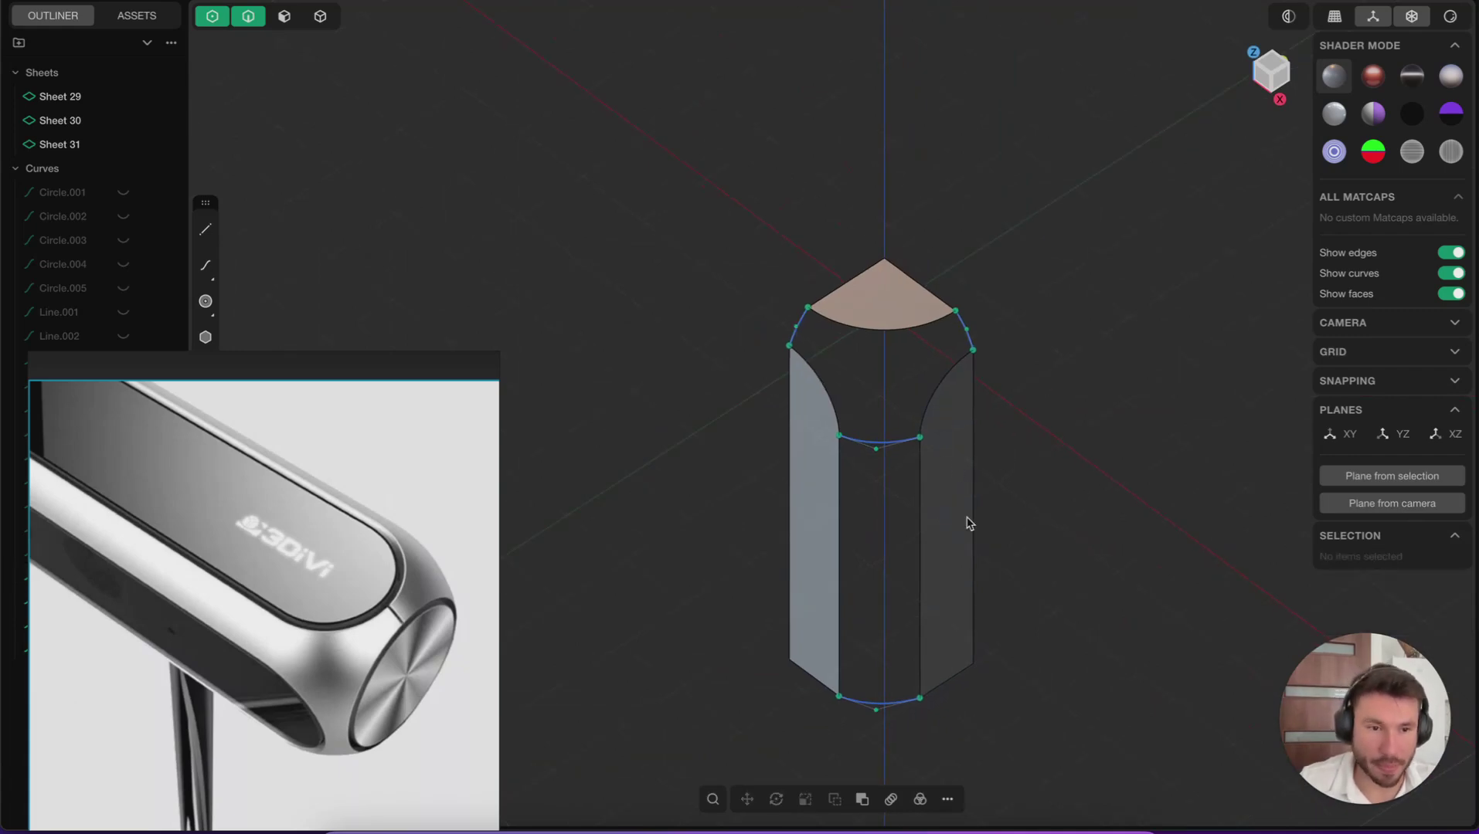
middle_drag(944, 325, 960, 292)
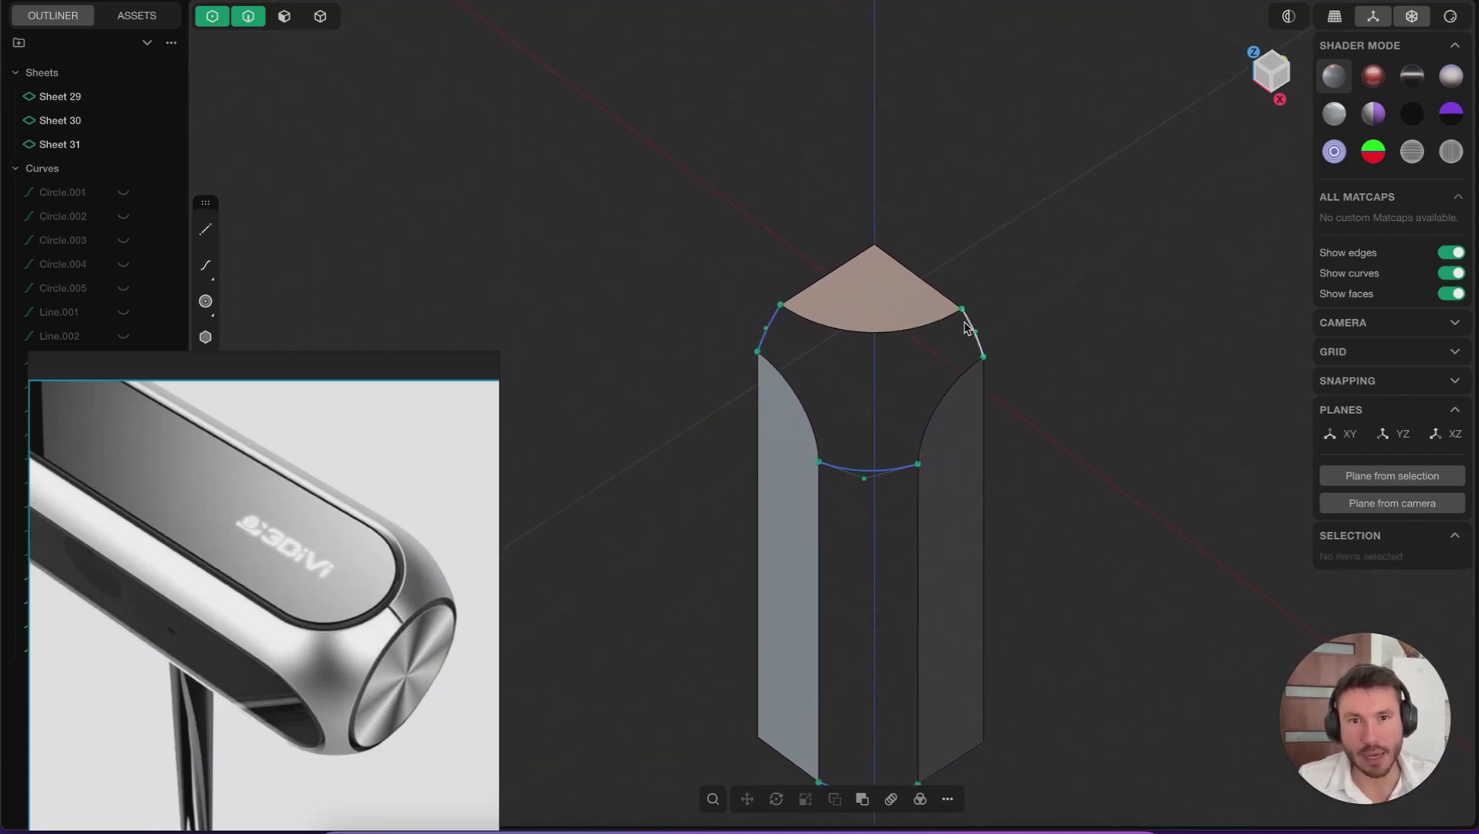
middle_drag(964, 440, 812, 303)
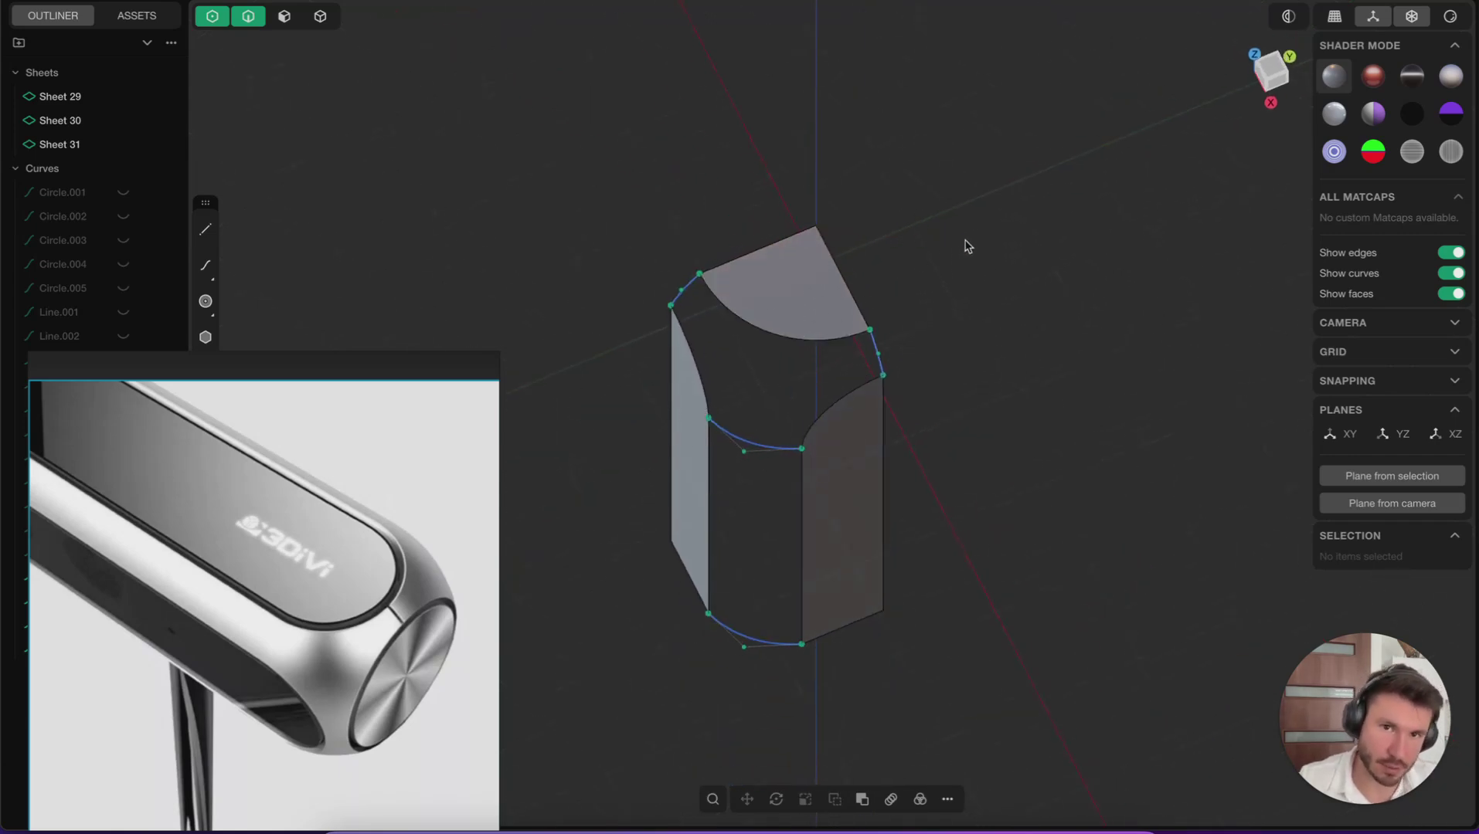
middle_drag(769, 262, 799, 348)
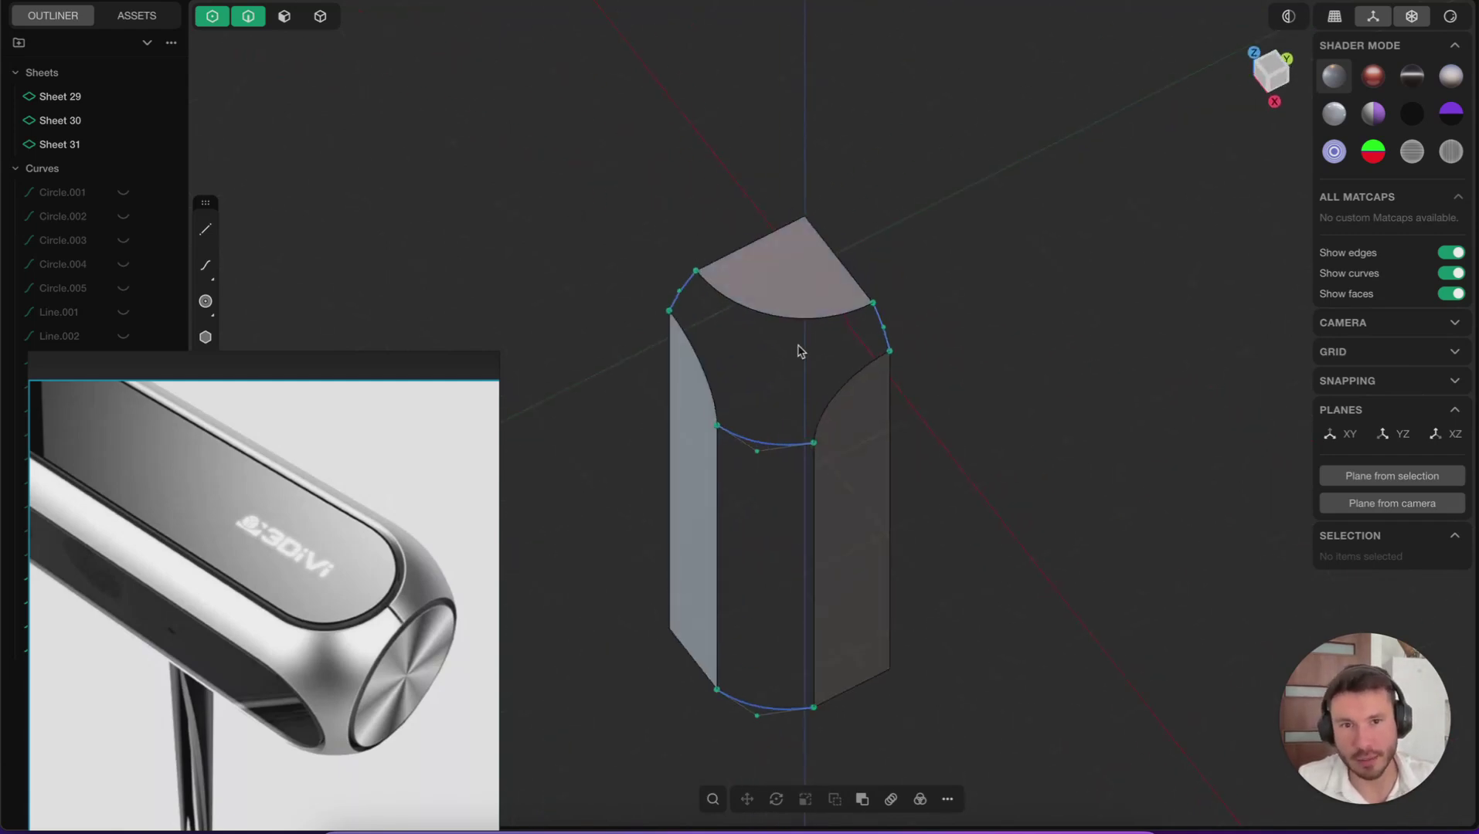
Examine the boundary curves and sheet edges around the open corner, highlighting the lower arc and the two upper connecting curves.
scroll(798, 349, up, 4)
key(2)
click(913, 322)
click(761, 489)
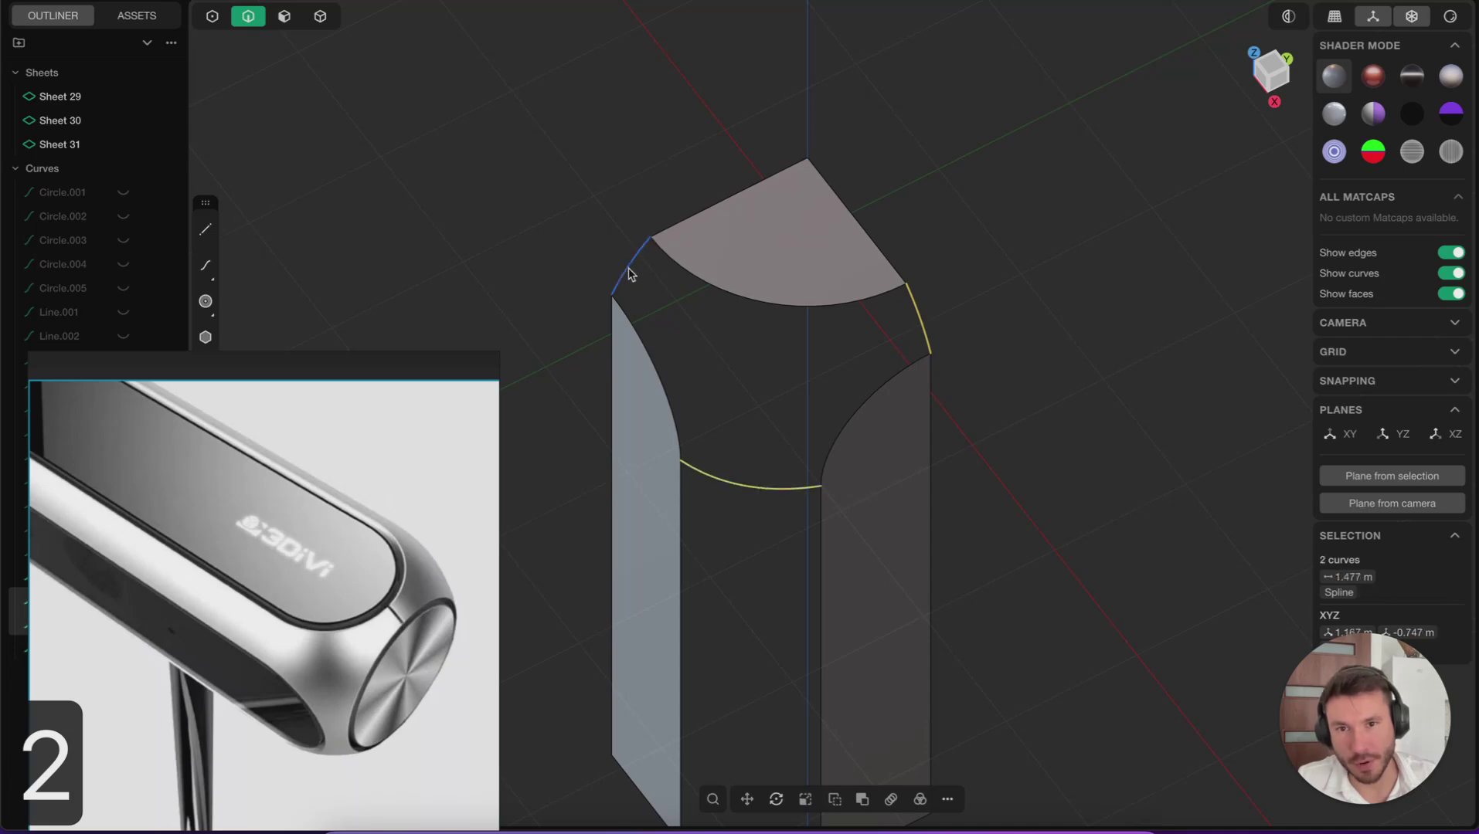
click(962, 320)
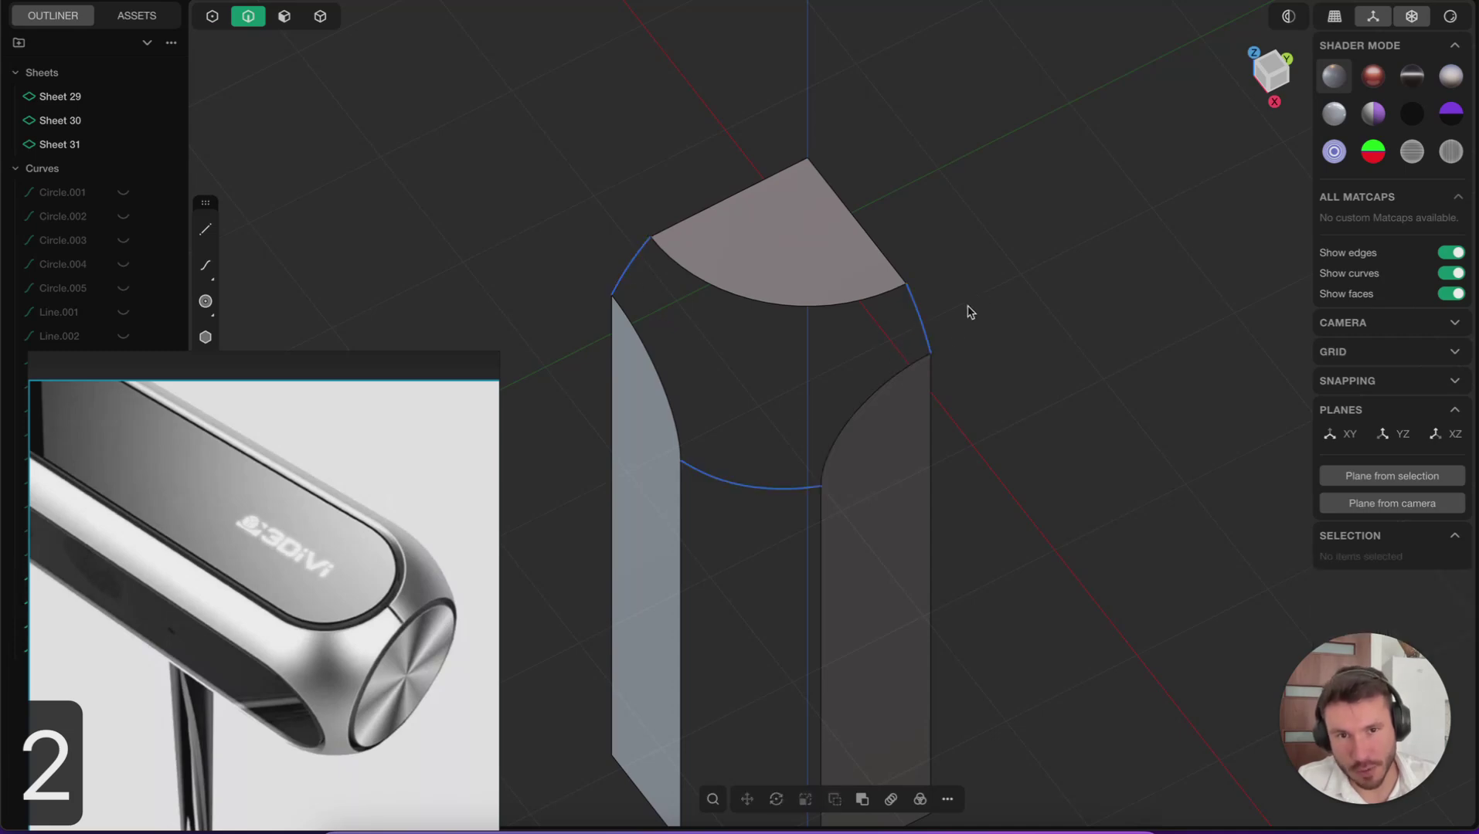
click(928, 345)
click(638, 275)
middle_drag(733, 309, 769, 303)
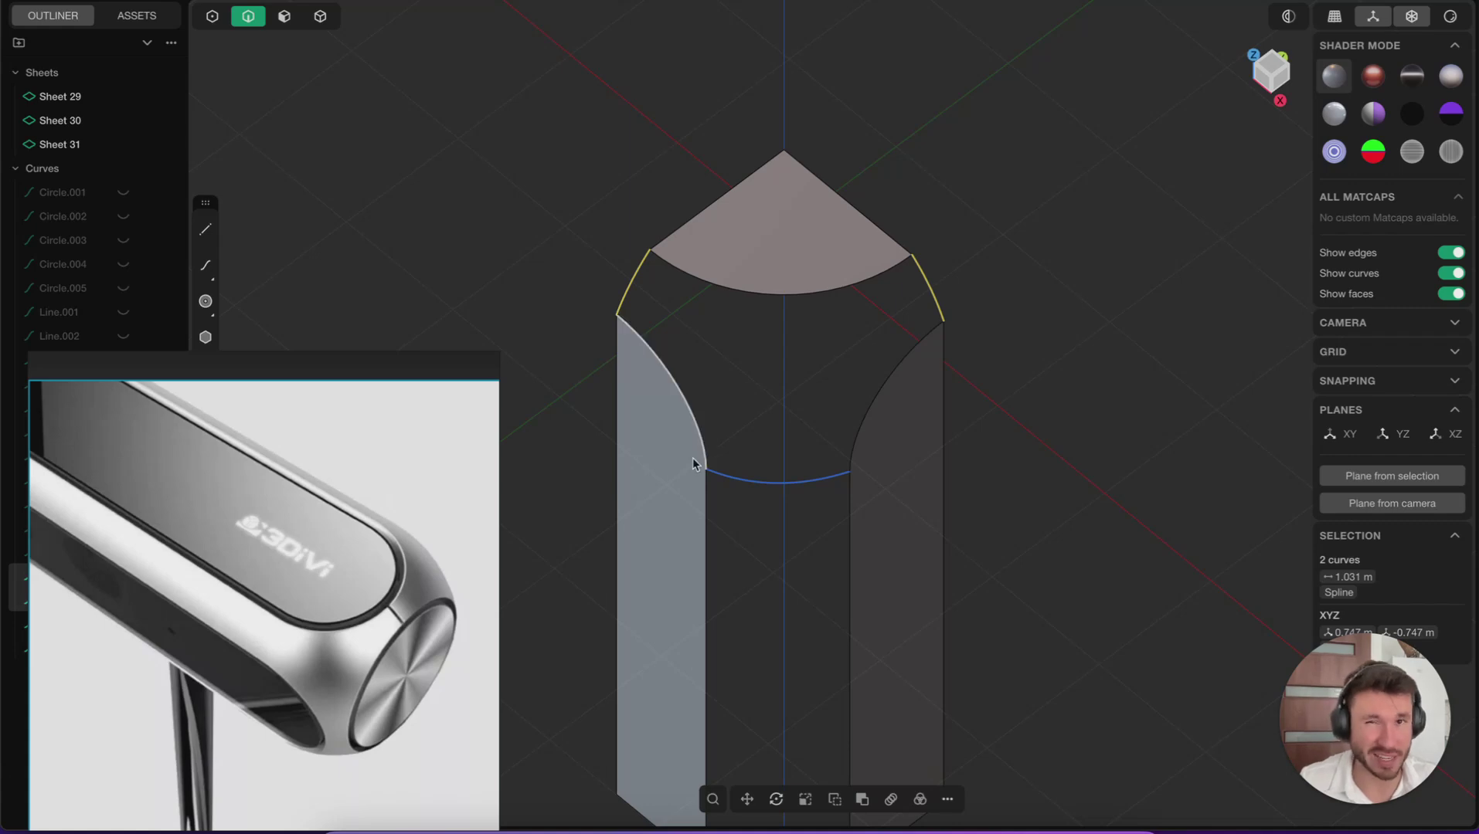
shift+middle_drag(796, 315, 828, 346)
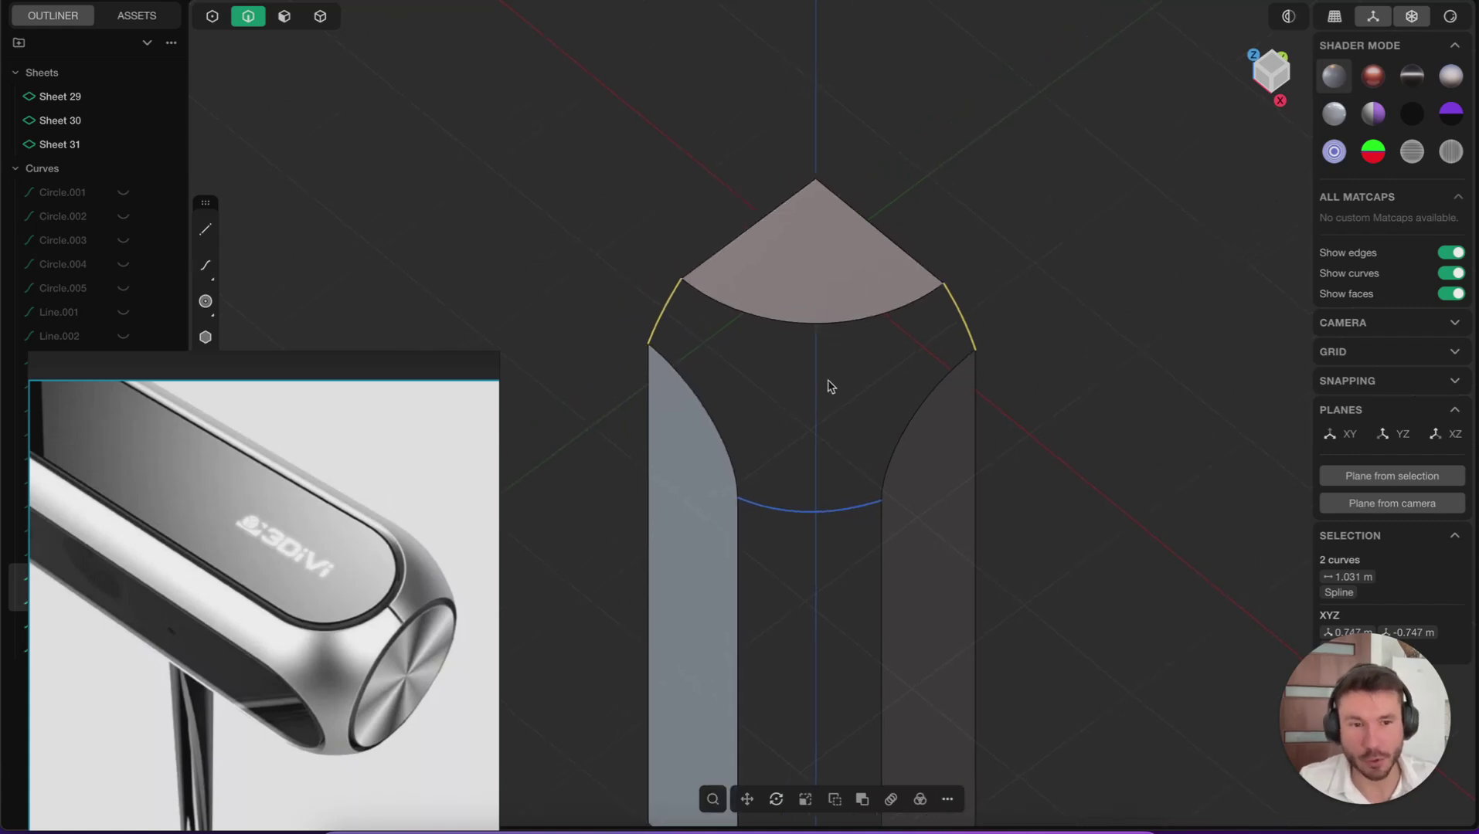
click(971, 244)
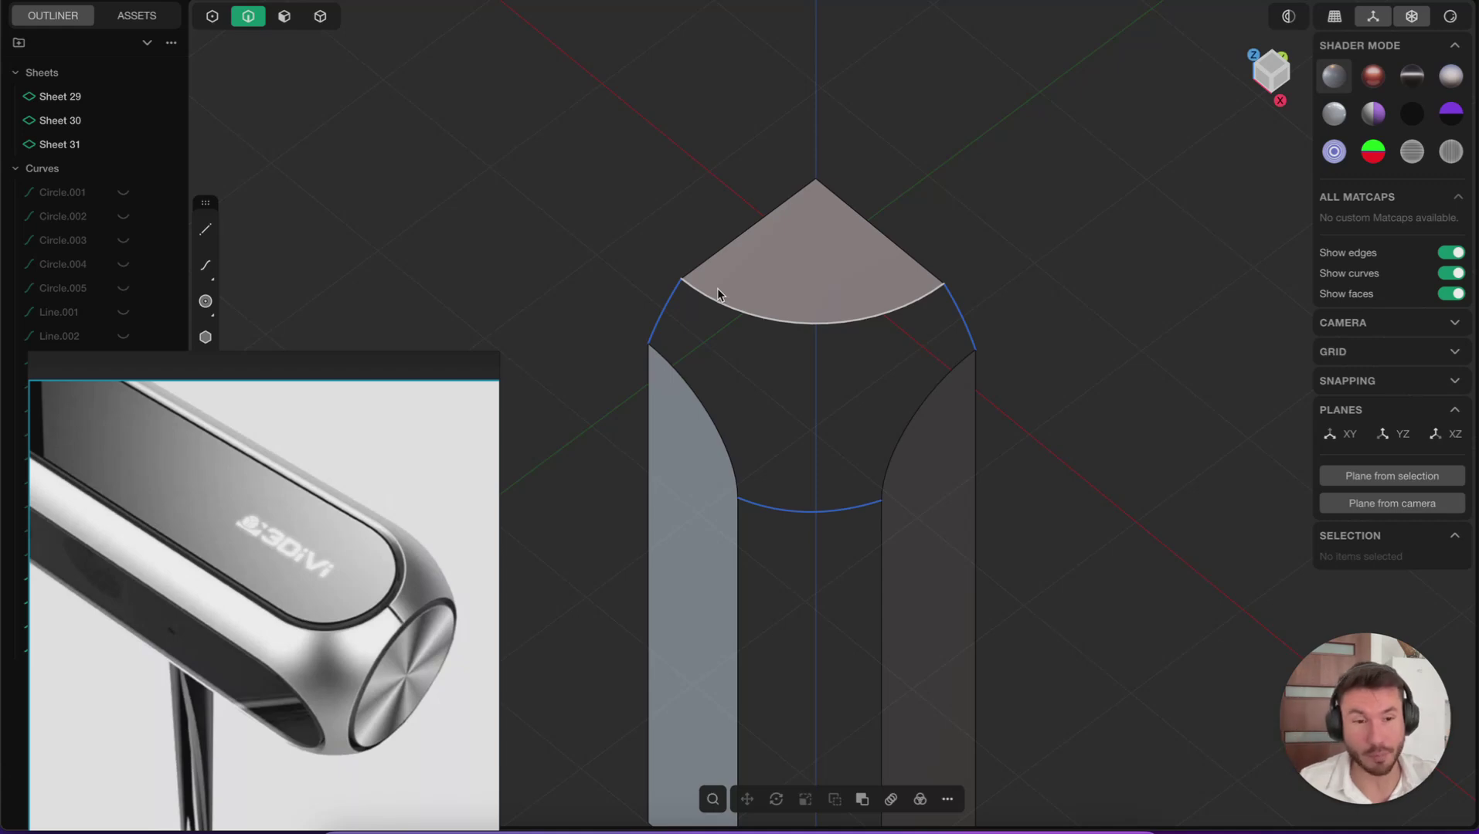
shift+middle_drag(903, 246, 919, 221)
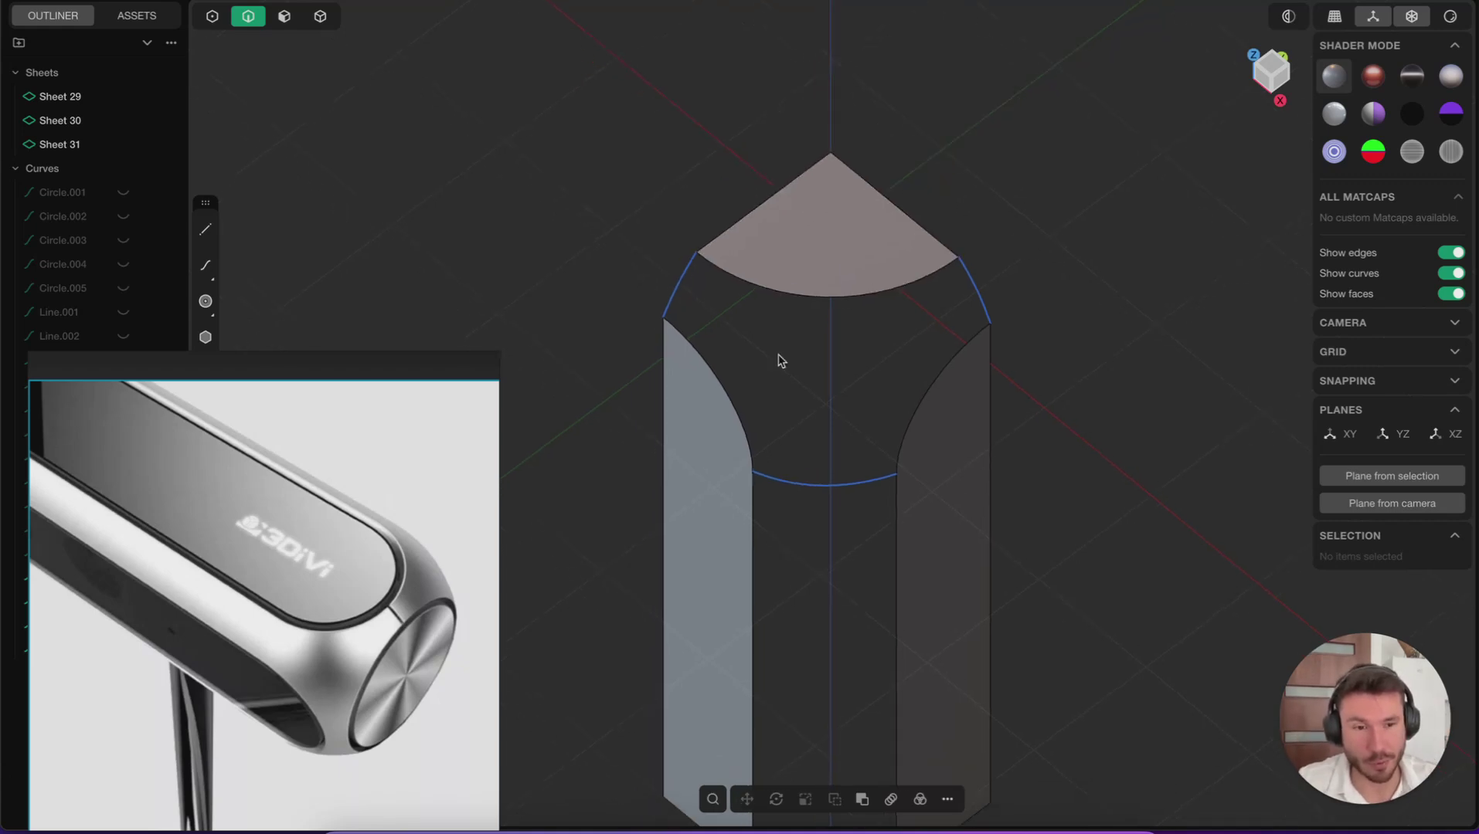
mouse_move(802, 275)
middle_down()
mouse_move(828, 191)
mouse_move(815, 280)
mouse_move(821, 265)
middle_up()
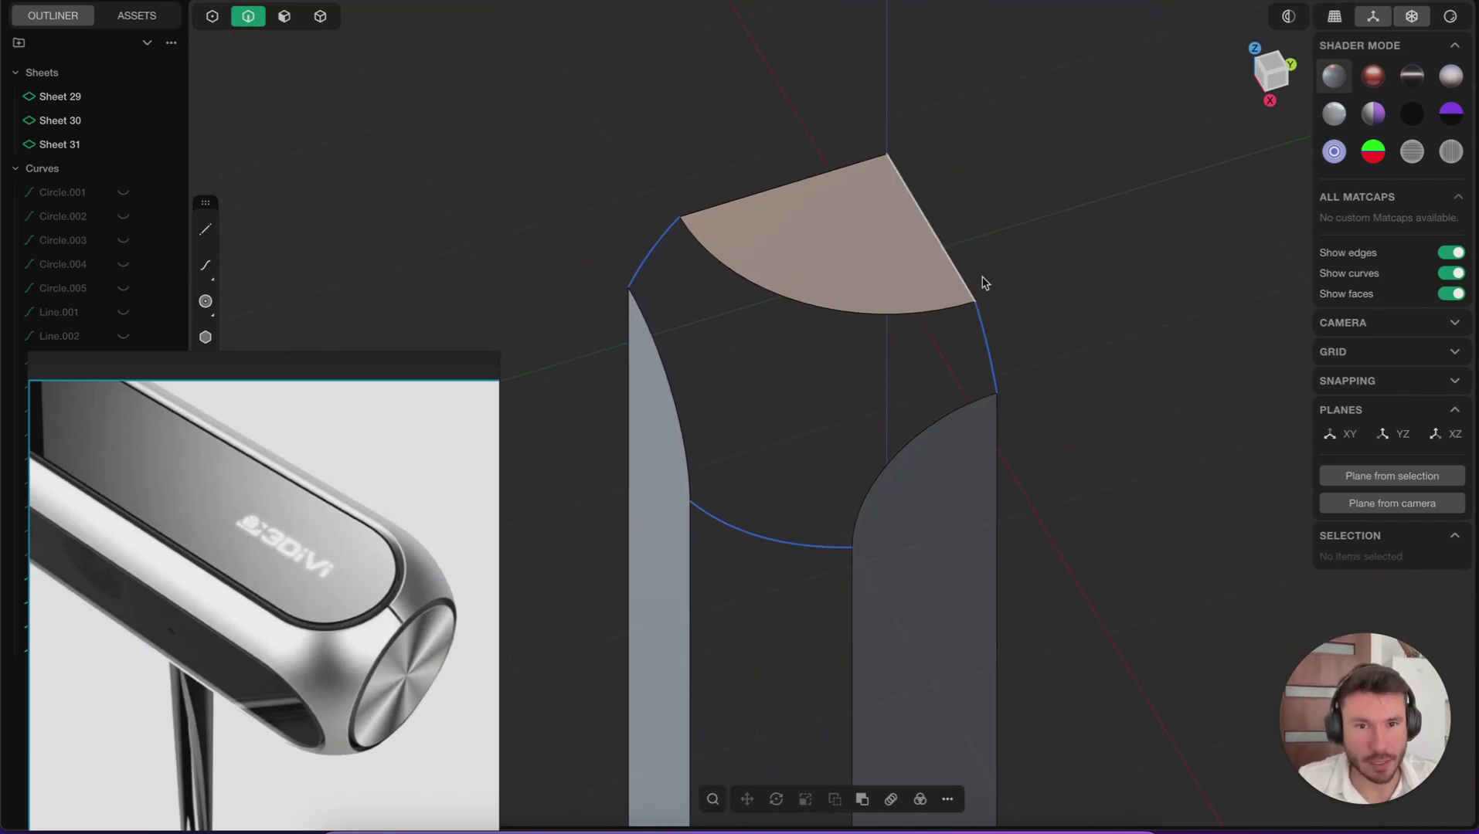
Extrude the two upper connecting curves outward, away from the open corner, into short helper sheets on both sides.
click(985, 341)
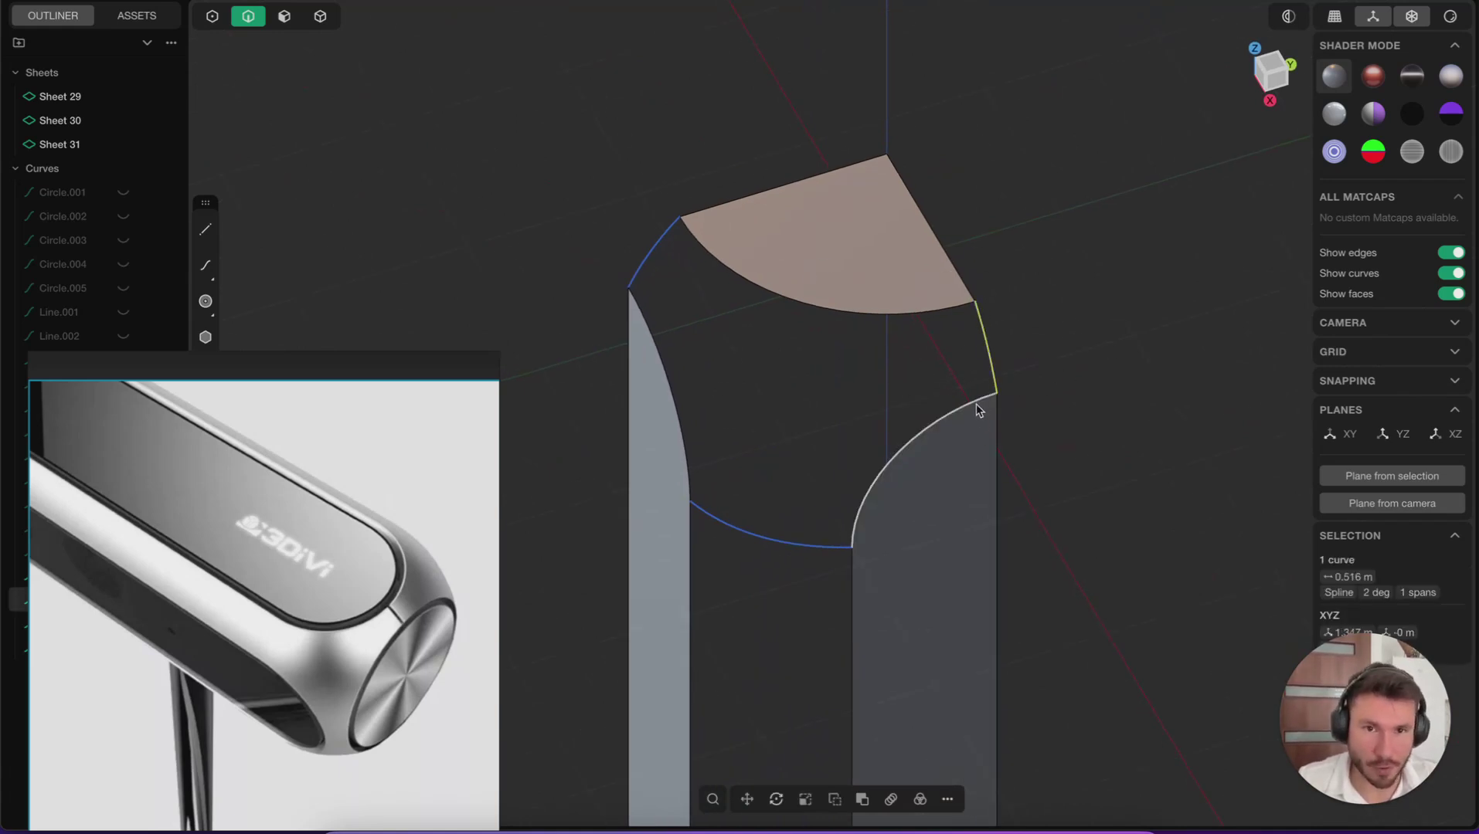
key(e)
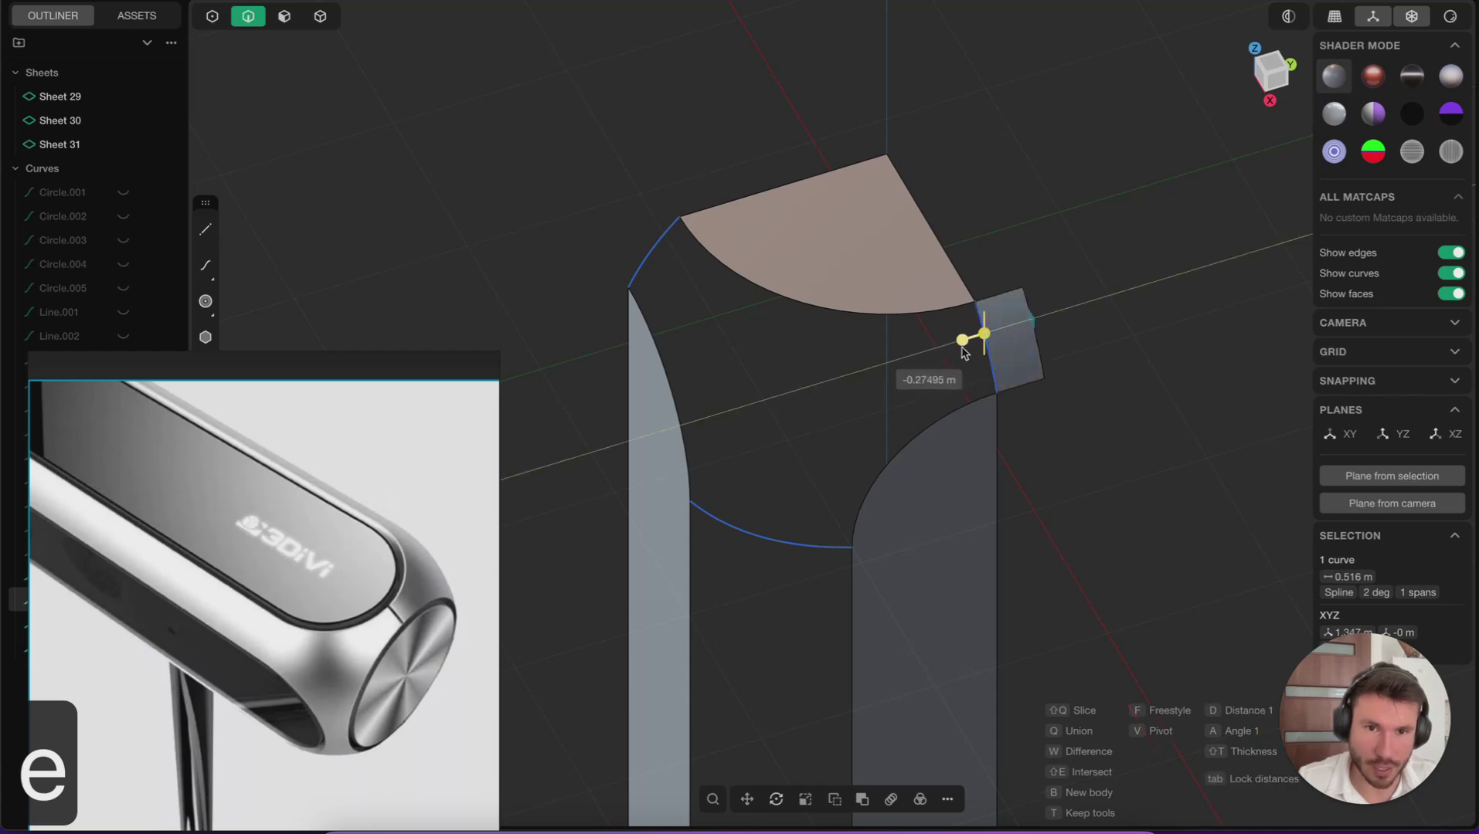
right_click(1015, 530)
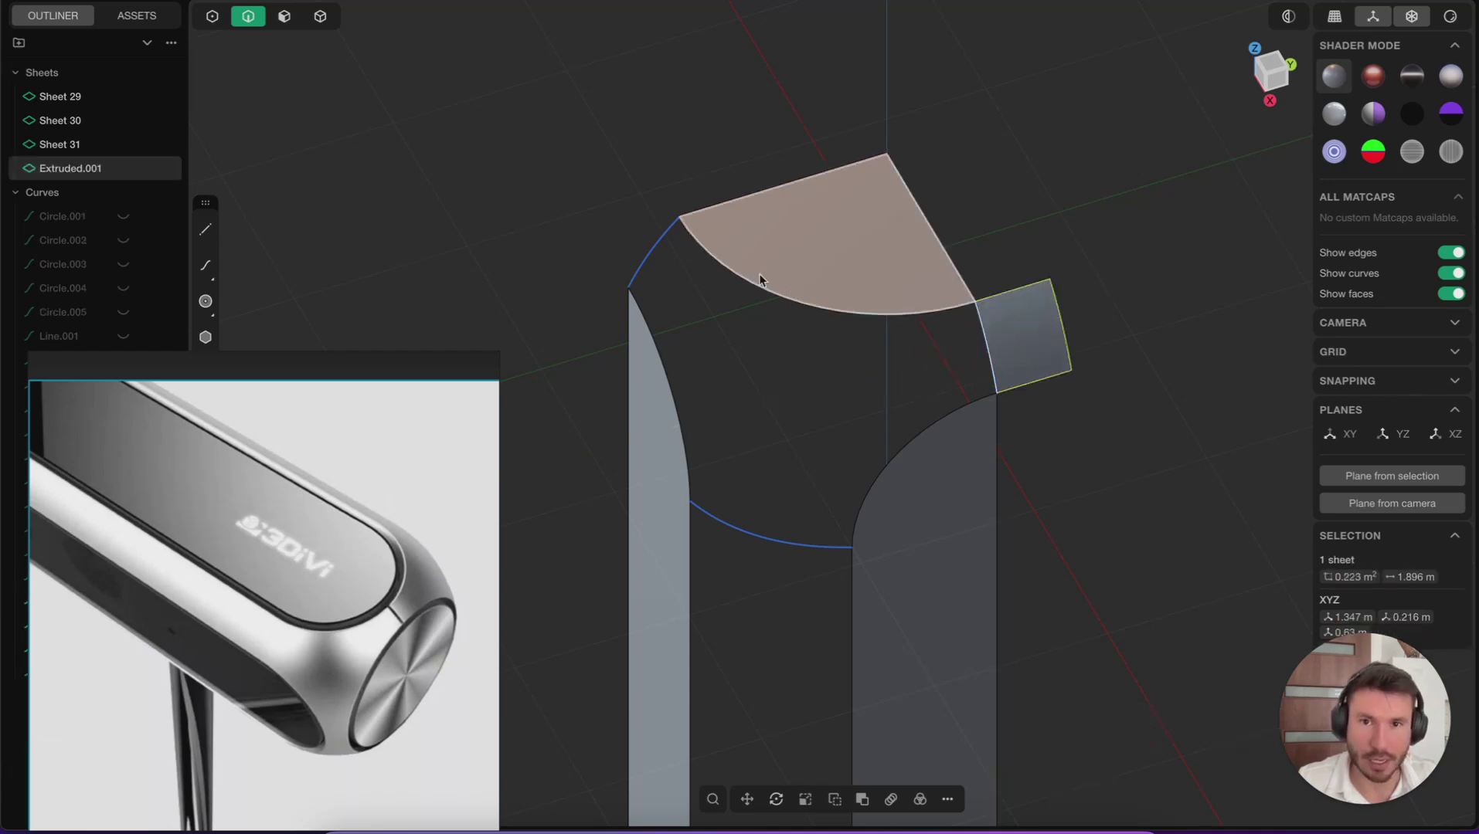
key(e)
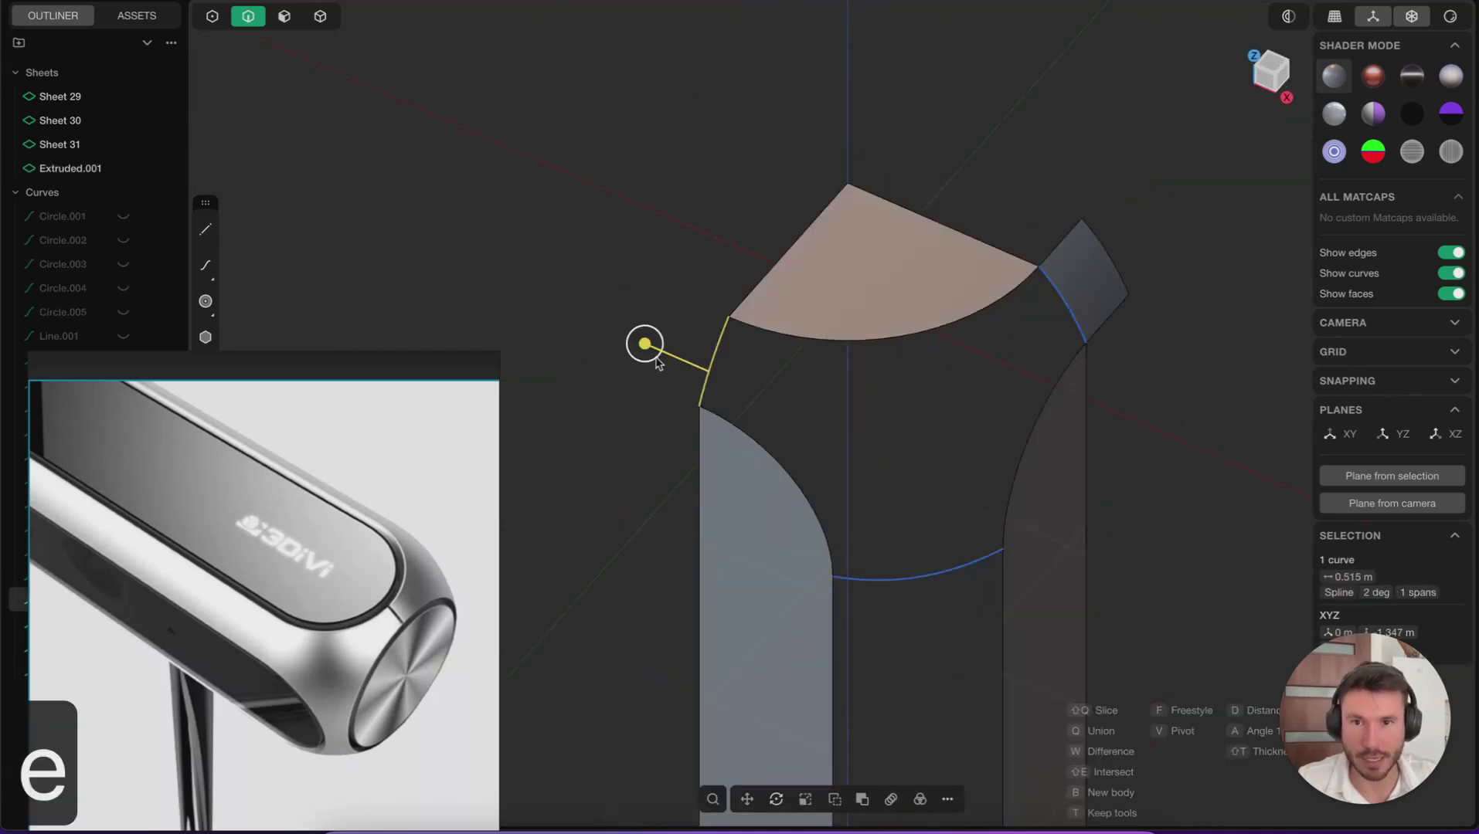
drag(654, 356, 569, 326)
click(680, 544)
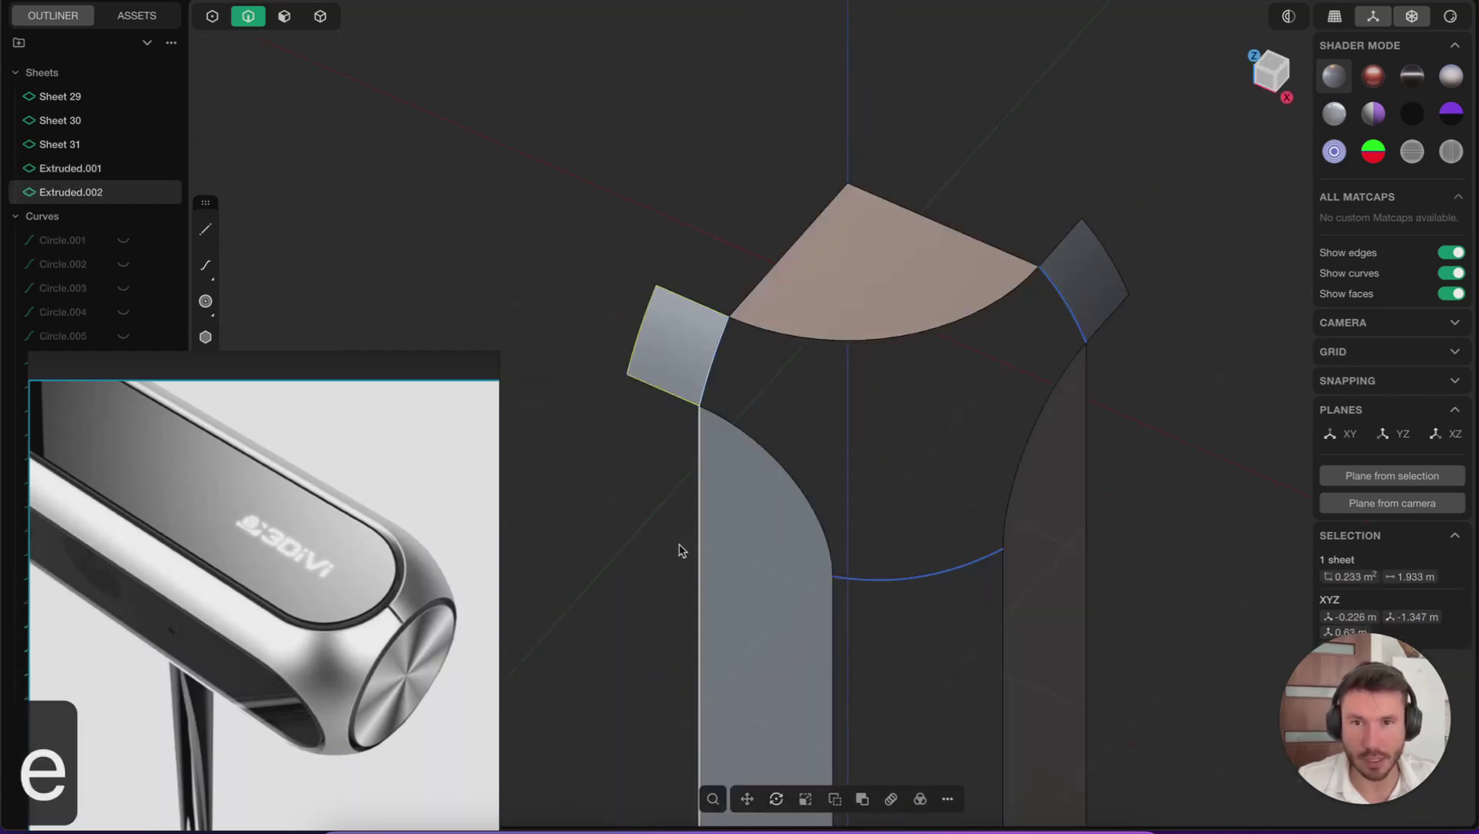
Delete the two upper connecting curves along the extruded helper sheets, keeping the sheets themselves.
click(887, 398)
click(713, 357)
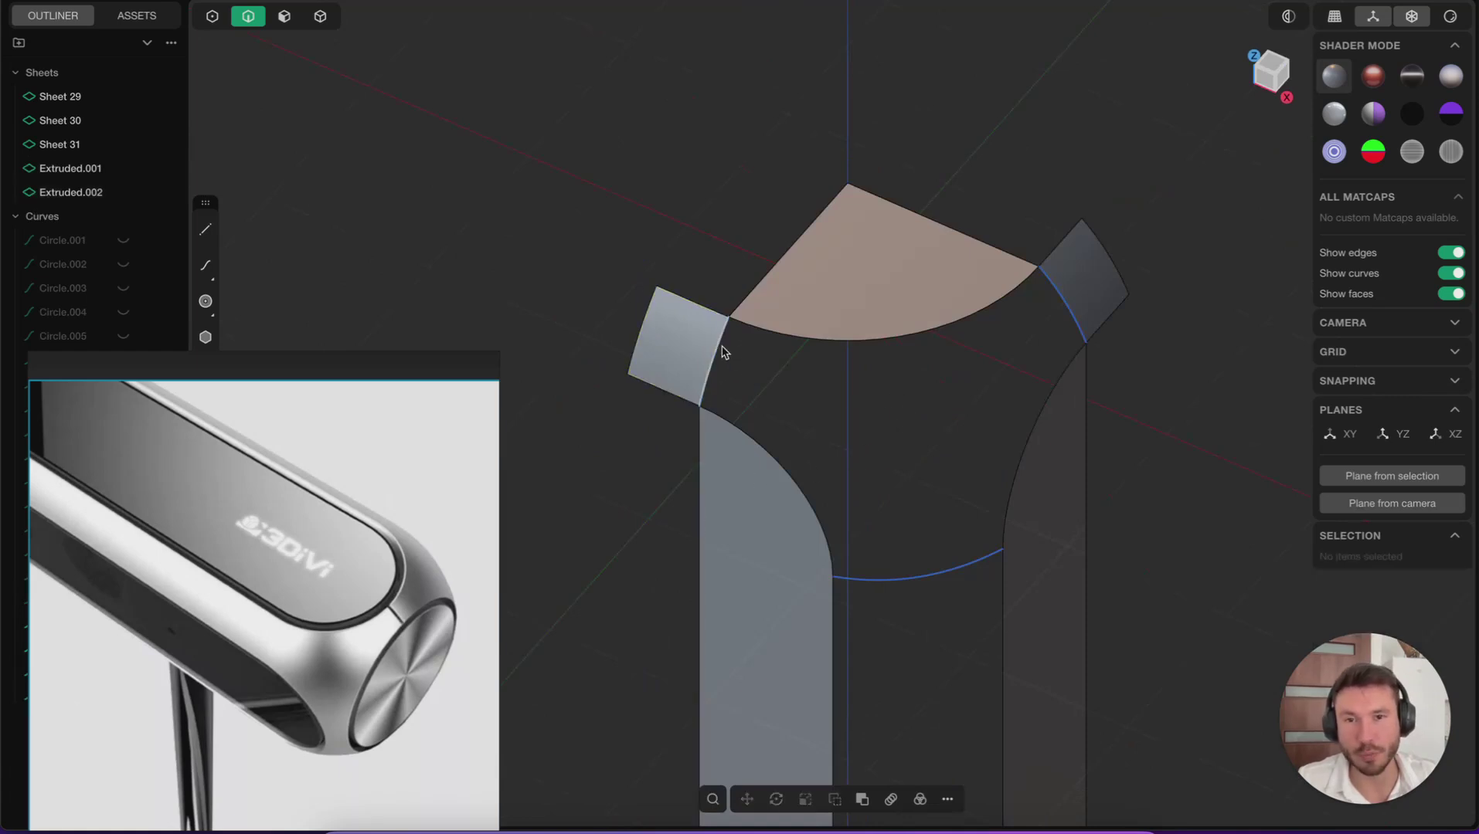
shift+click(1065, 342)
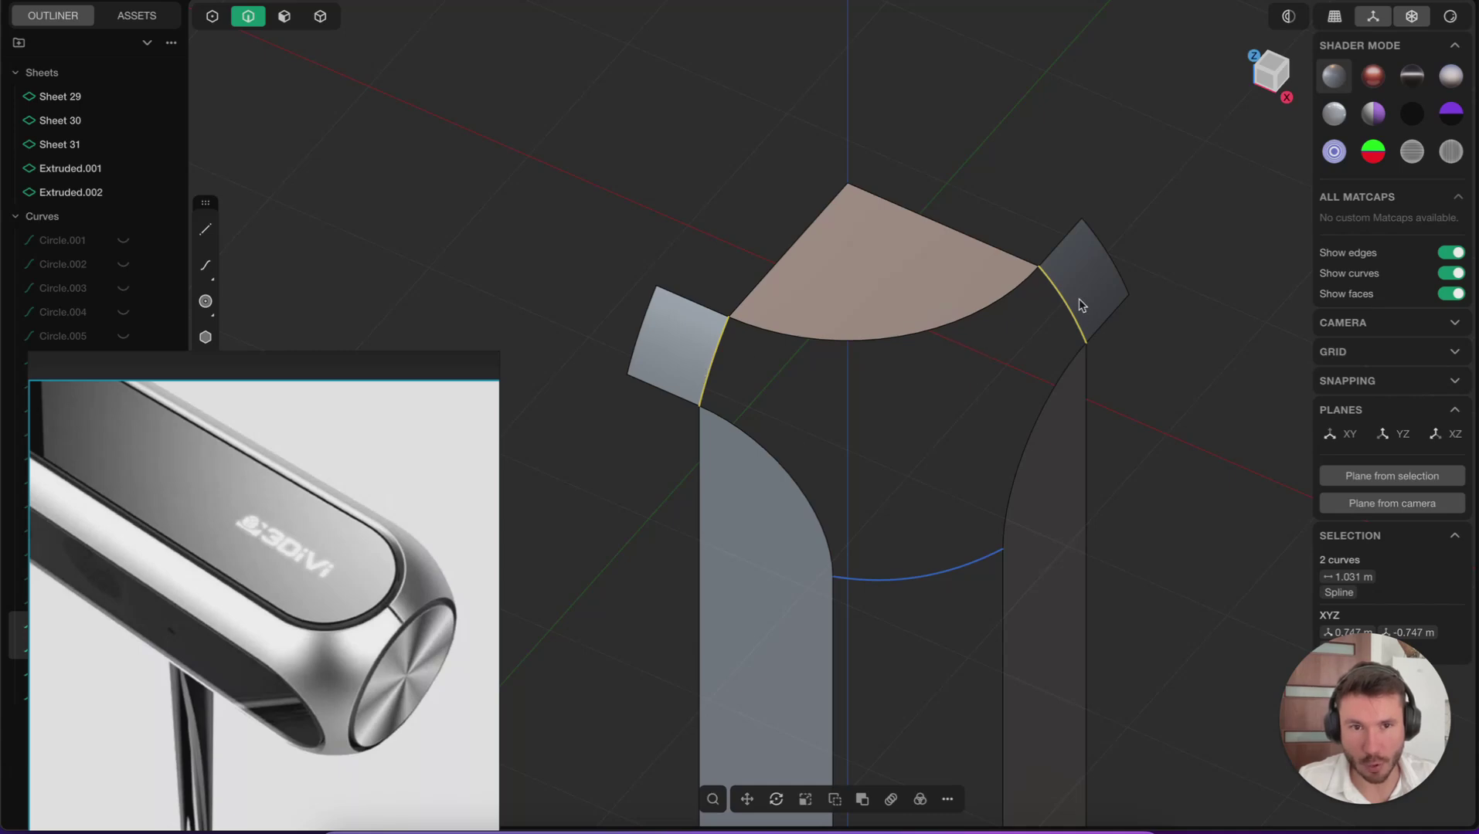
key(x)
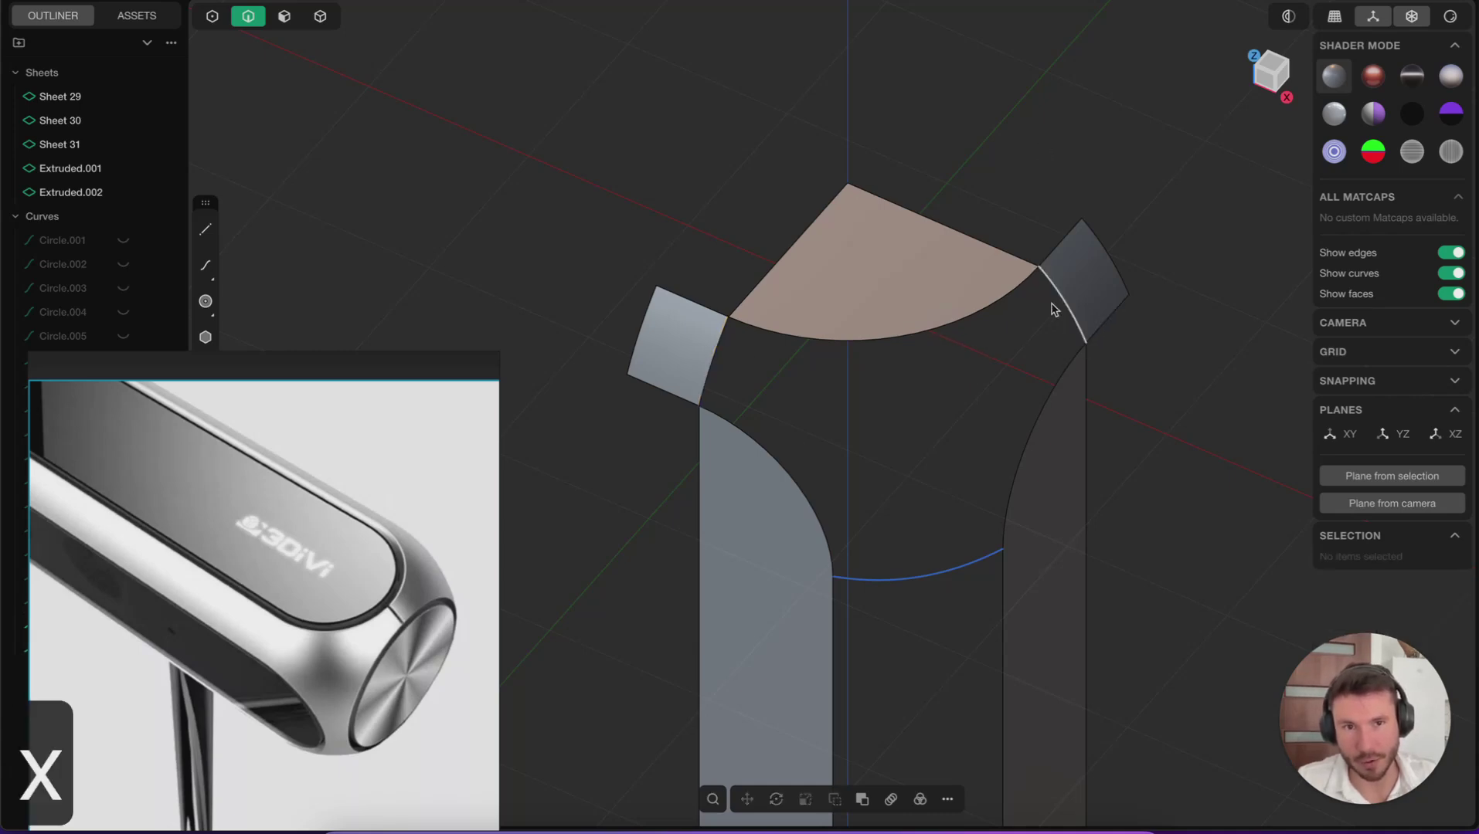
scroll(1067, 318, up, 5)
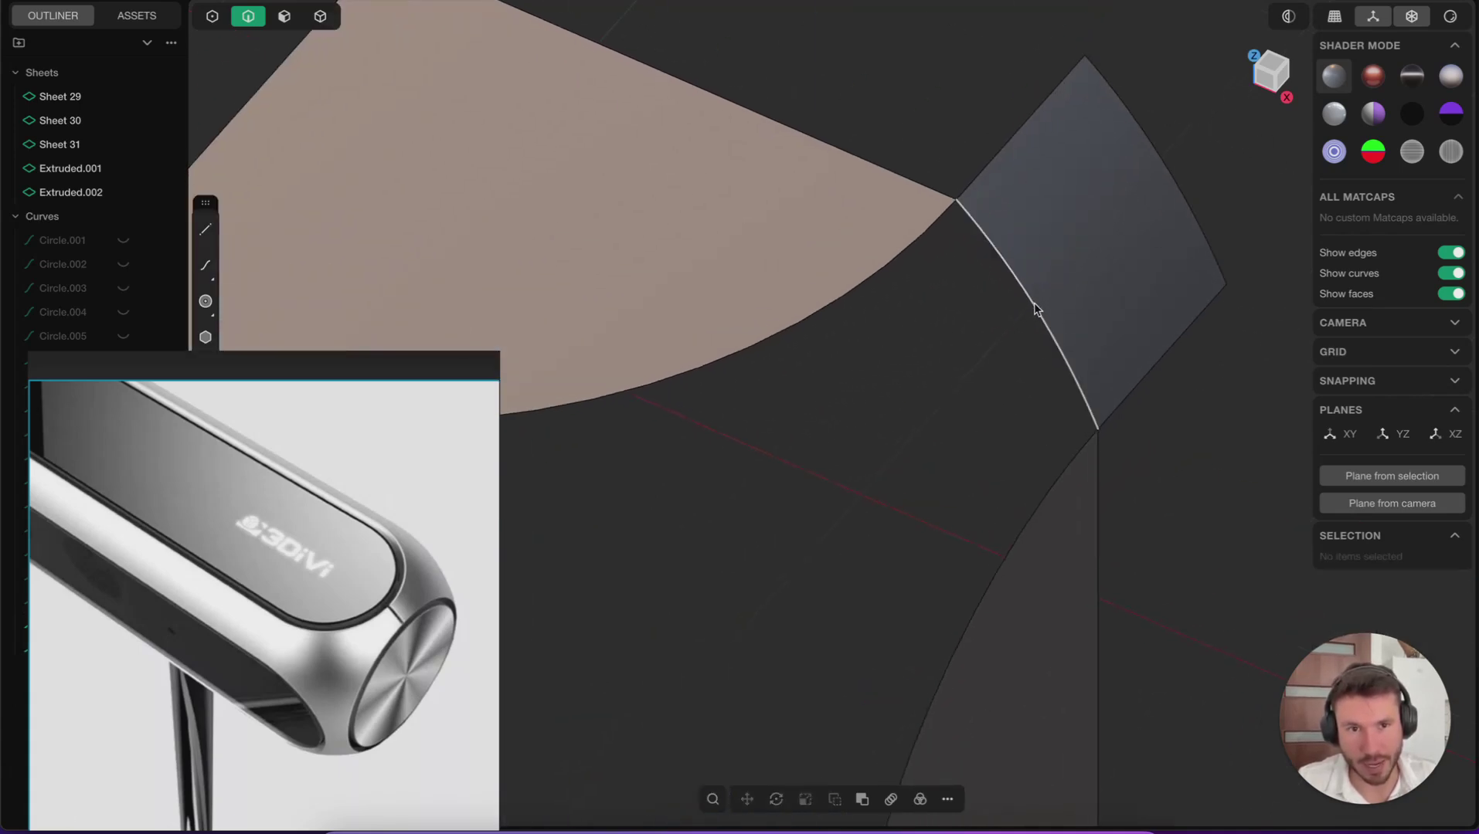
scroll(1004, 270, down, 8)
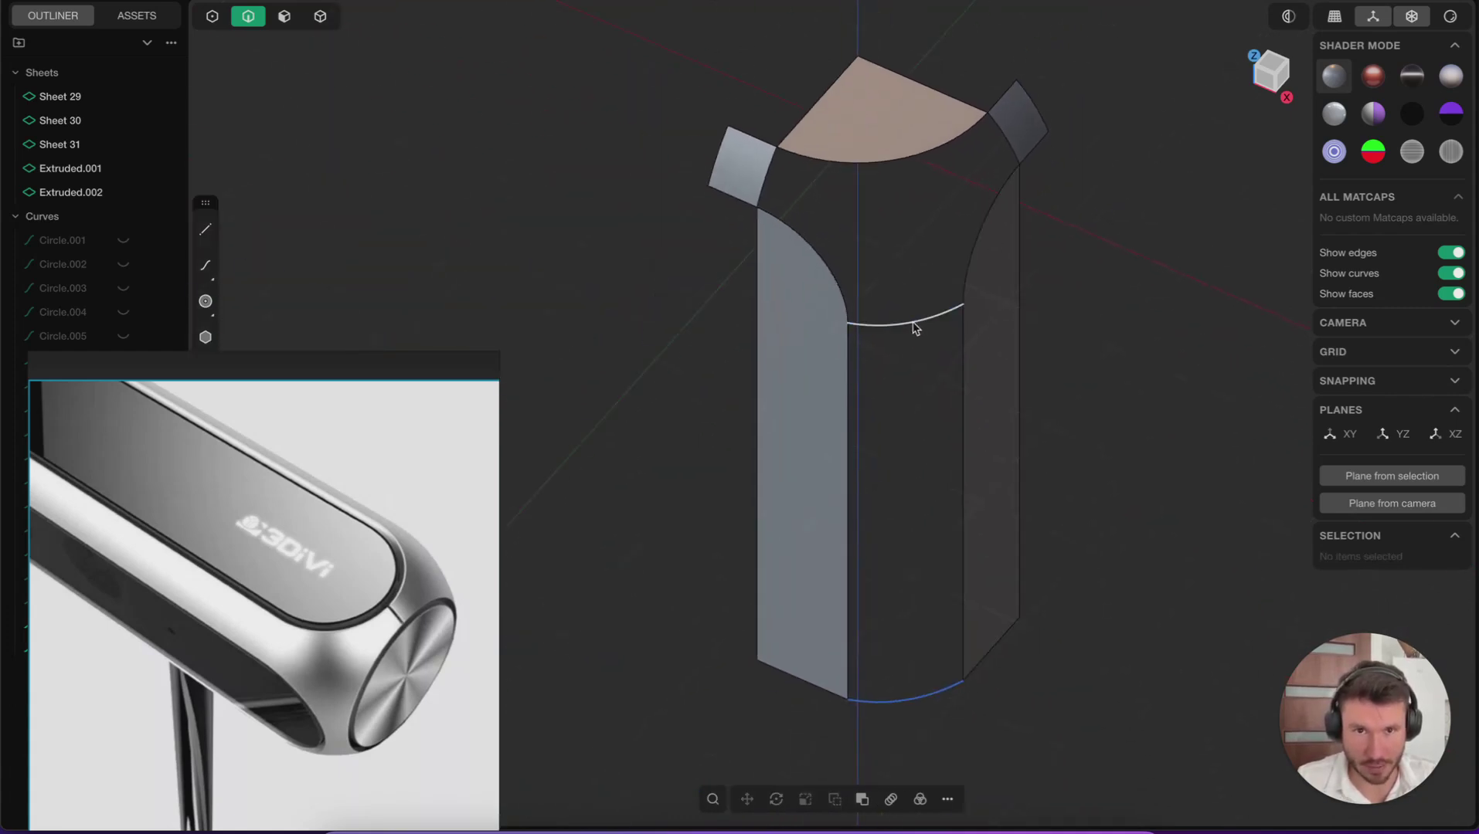
Start a Loft between the two lower curved lines to span the gap between the half-arch sheets.
shift+middle_drag(964, 439, 887, 449)
click(839, 332)
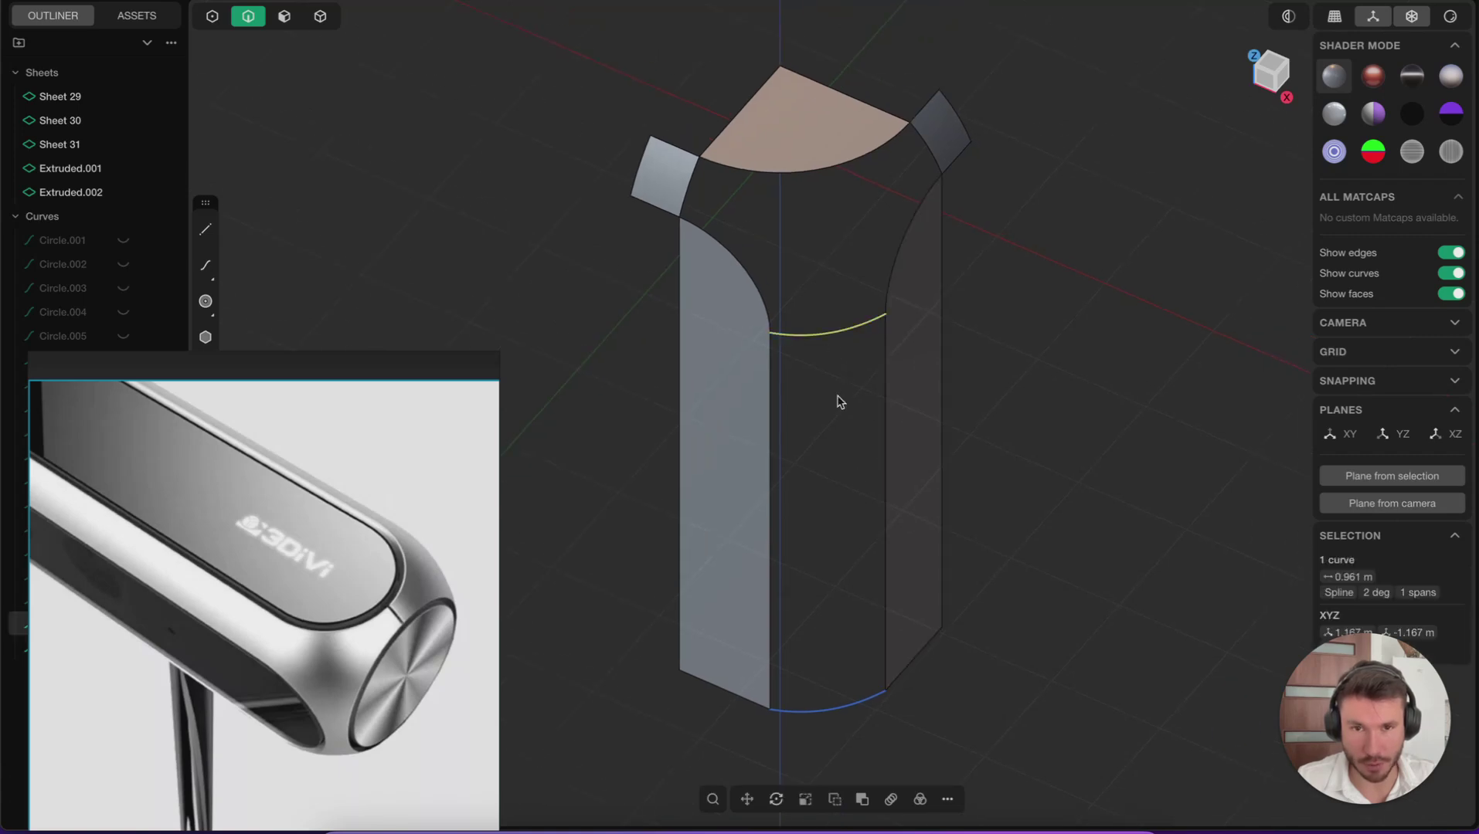
click(860, 713)
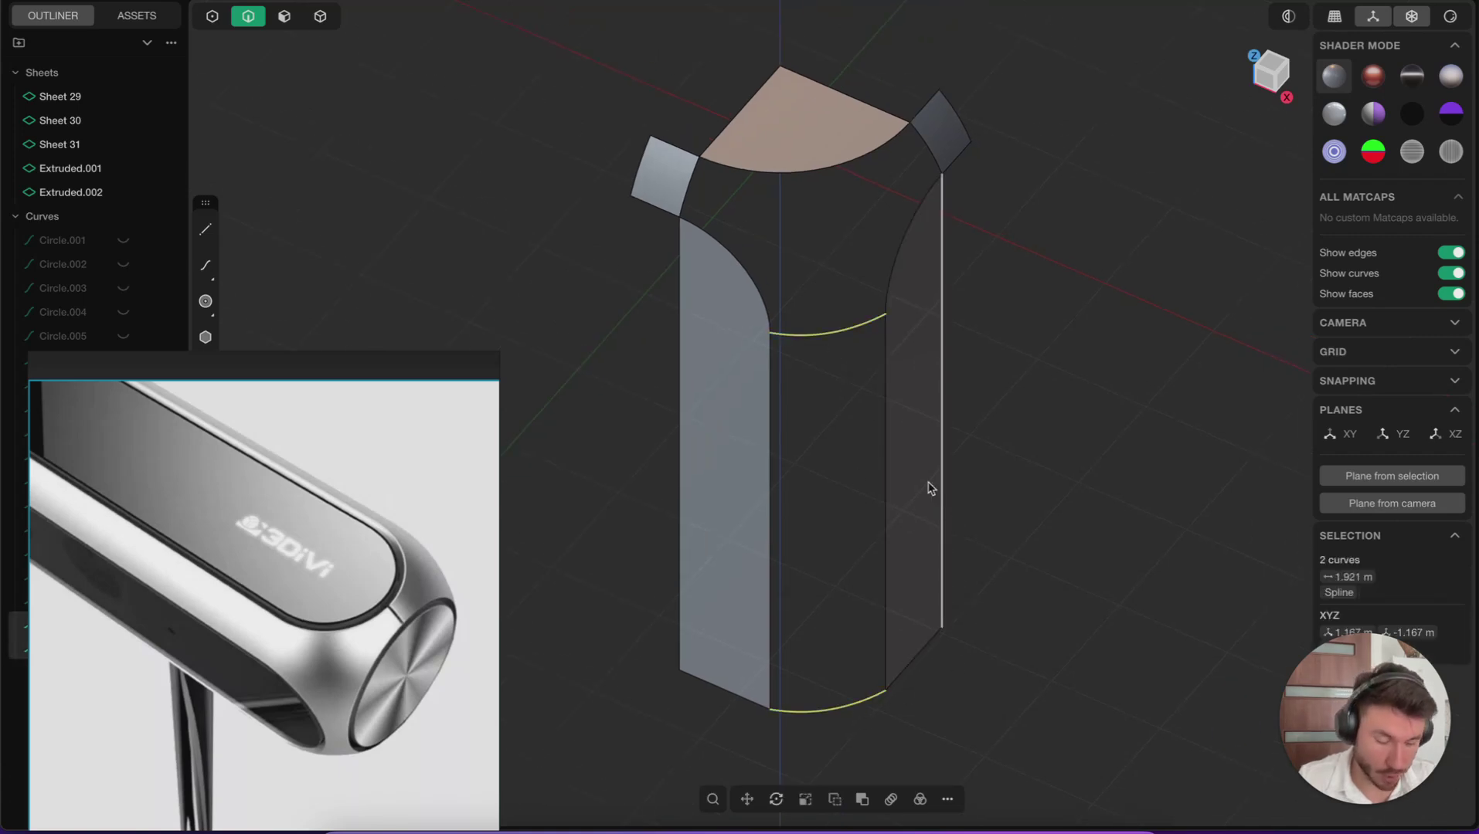
key(l)
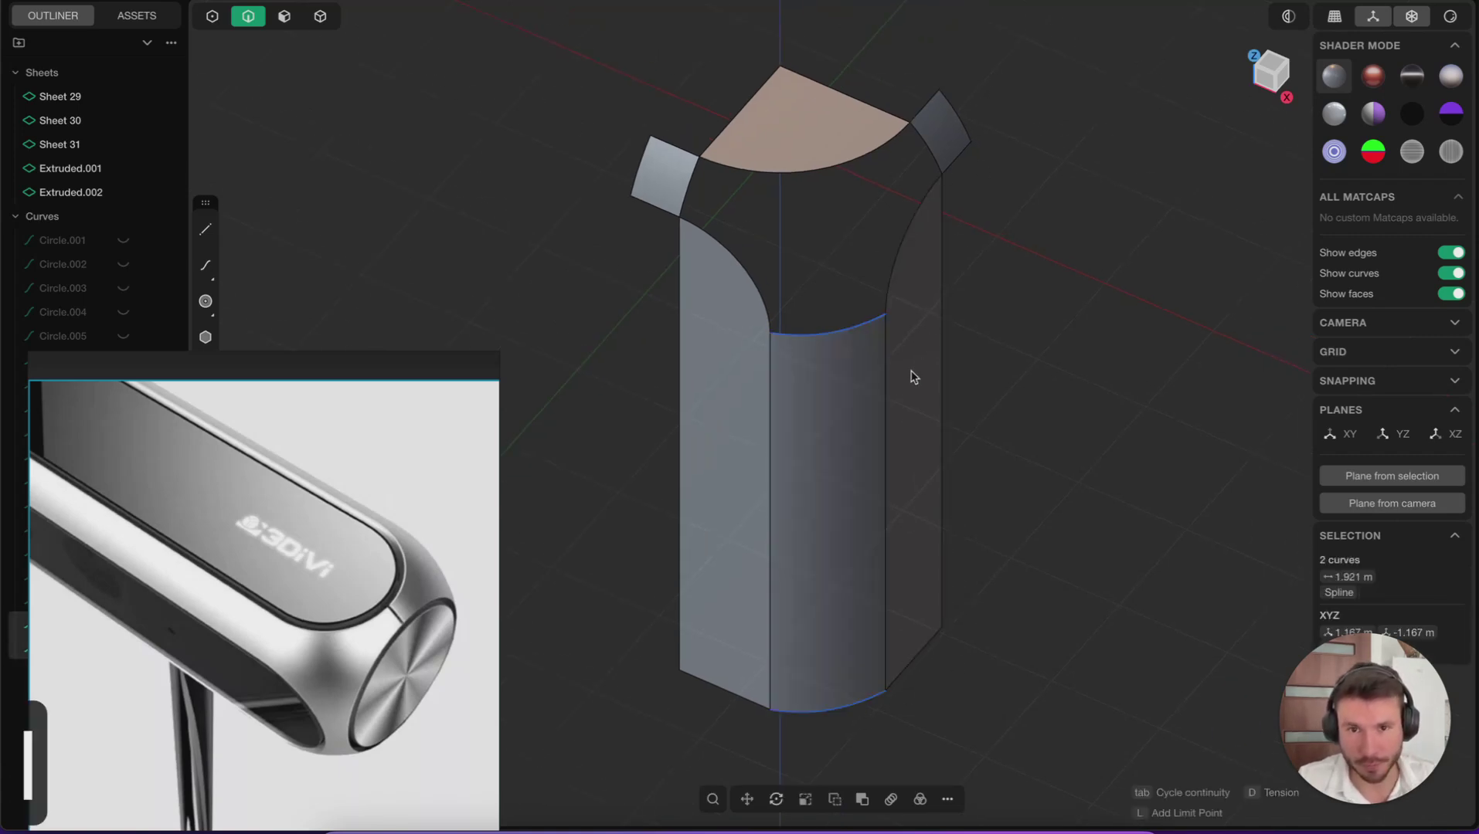
middle_drag(757, 421, 737, 456)
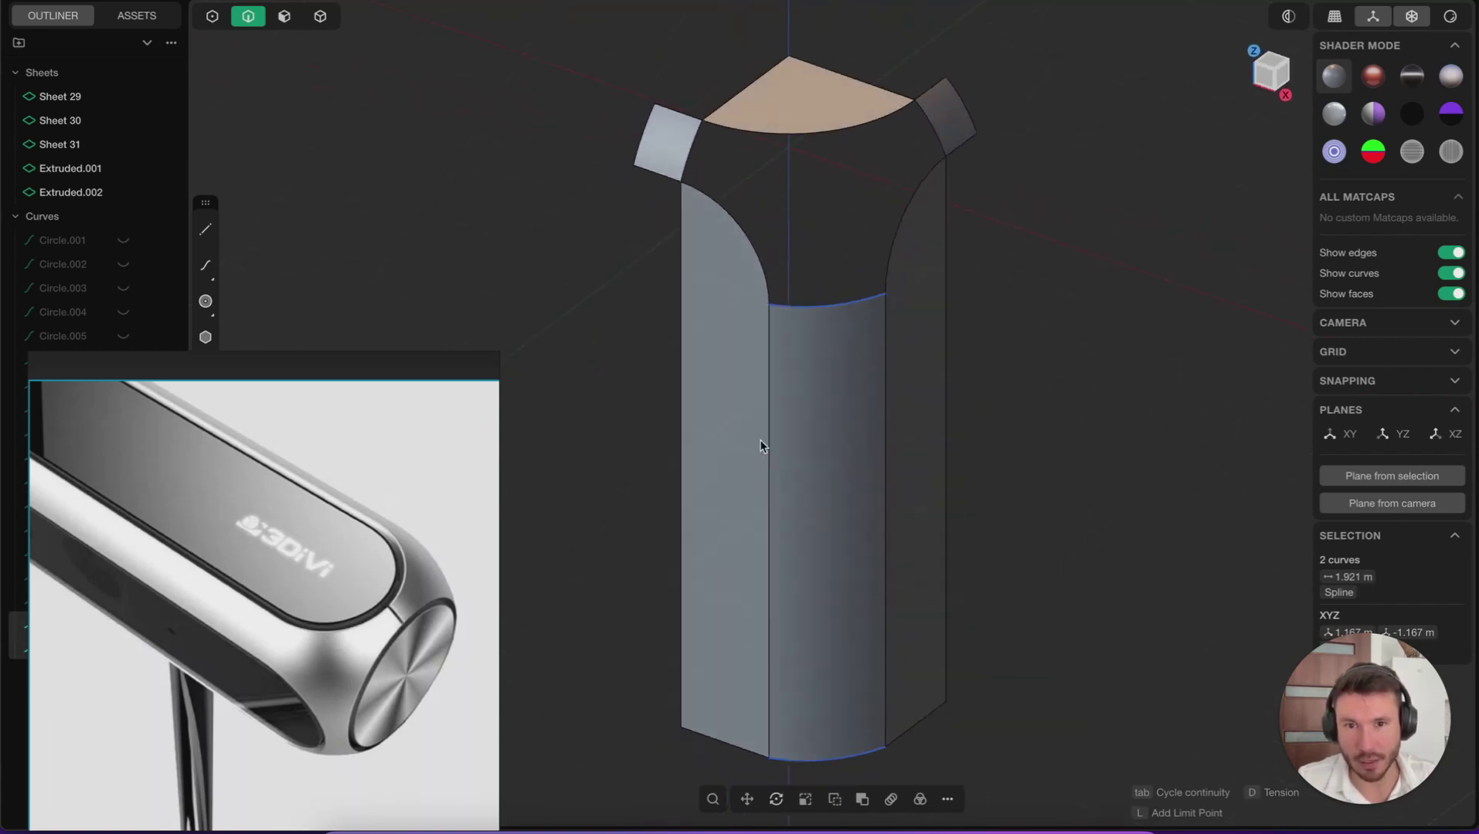
scroll(760, 445, up, 5)
middle_drag(779, 361, 805, 399)
scroll(798, 366, down, 5)
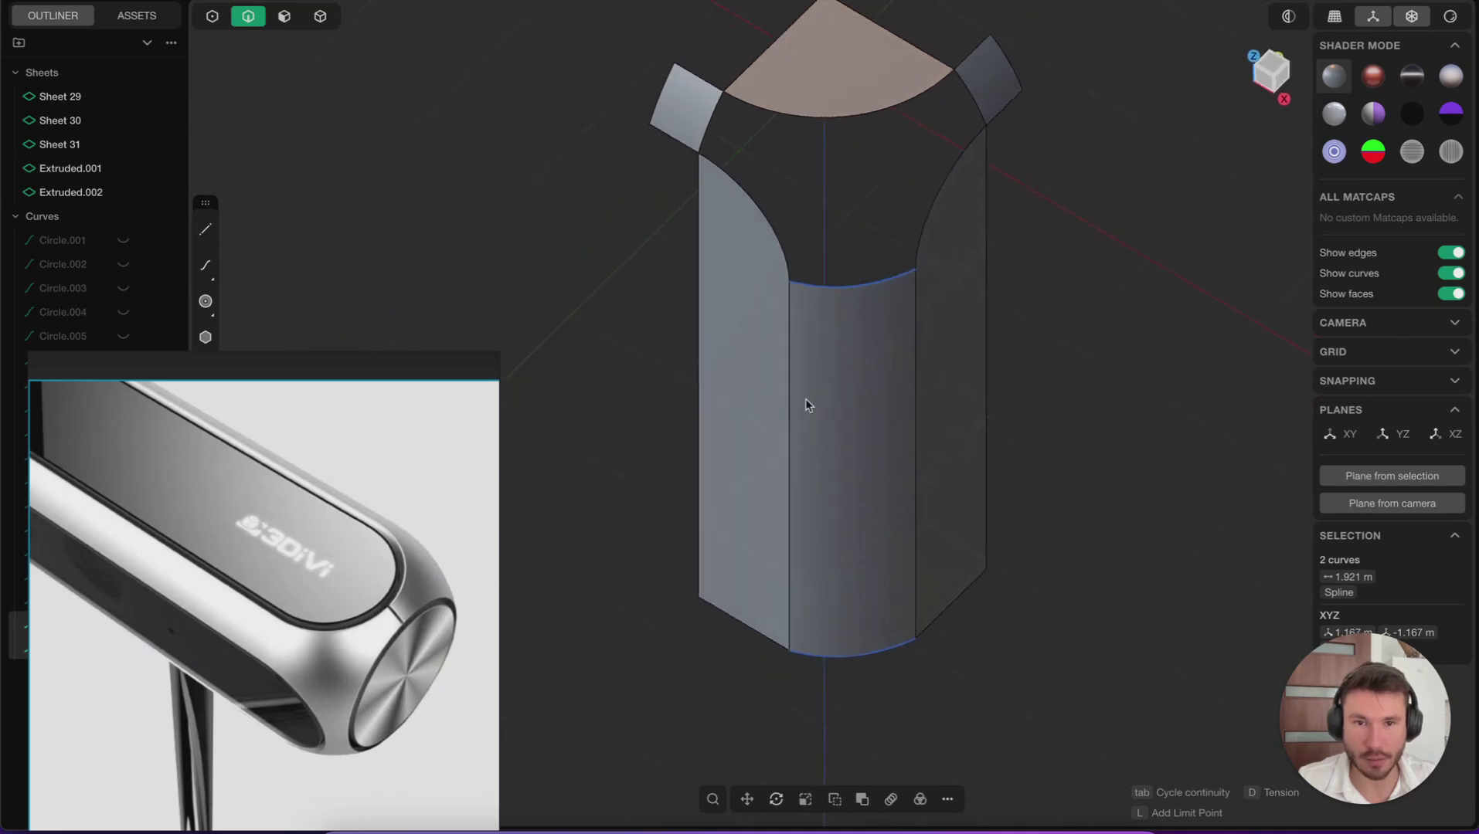
Add the half-arch sheets' inner vertical edges as loft guides, set both to G0 continuity, and finish the loft.
click(787, 394)
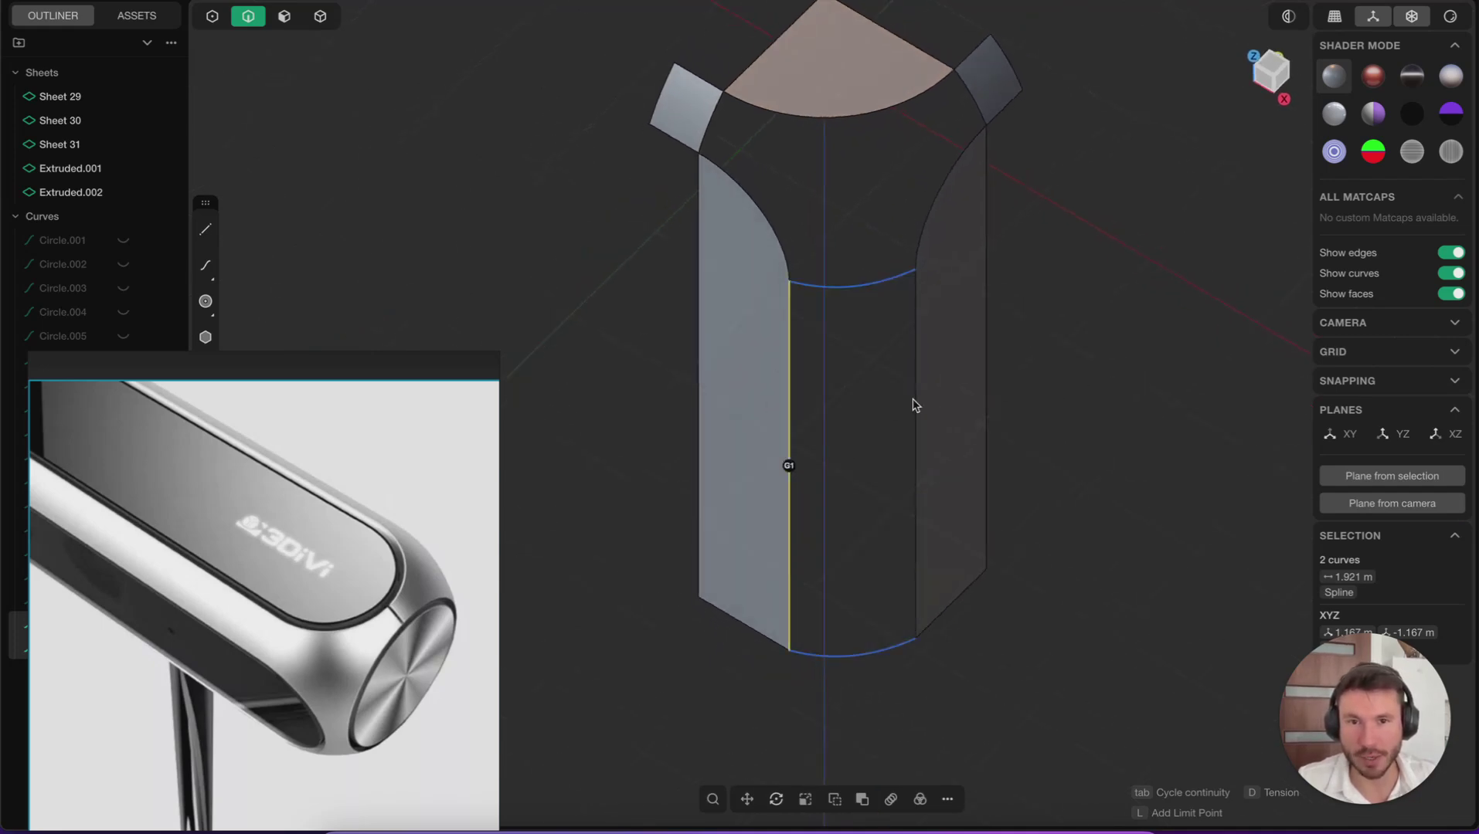
shift+middle_drag(925, 435, 916, 465)
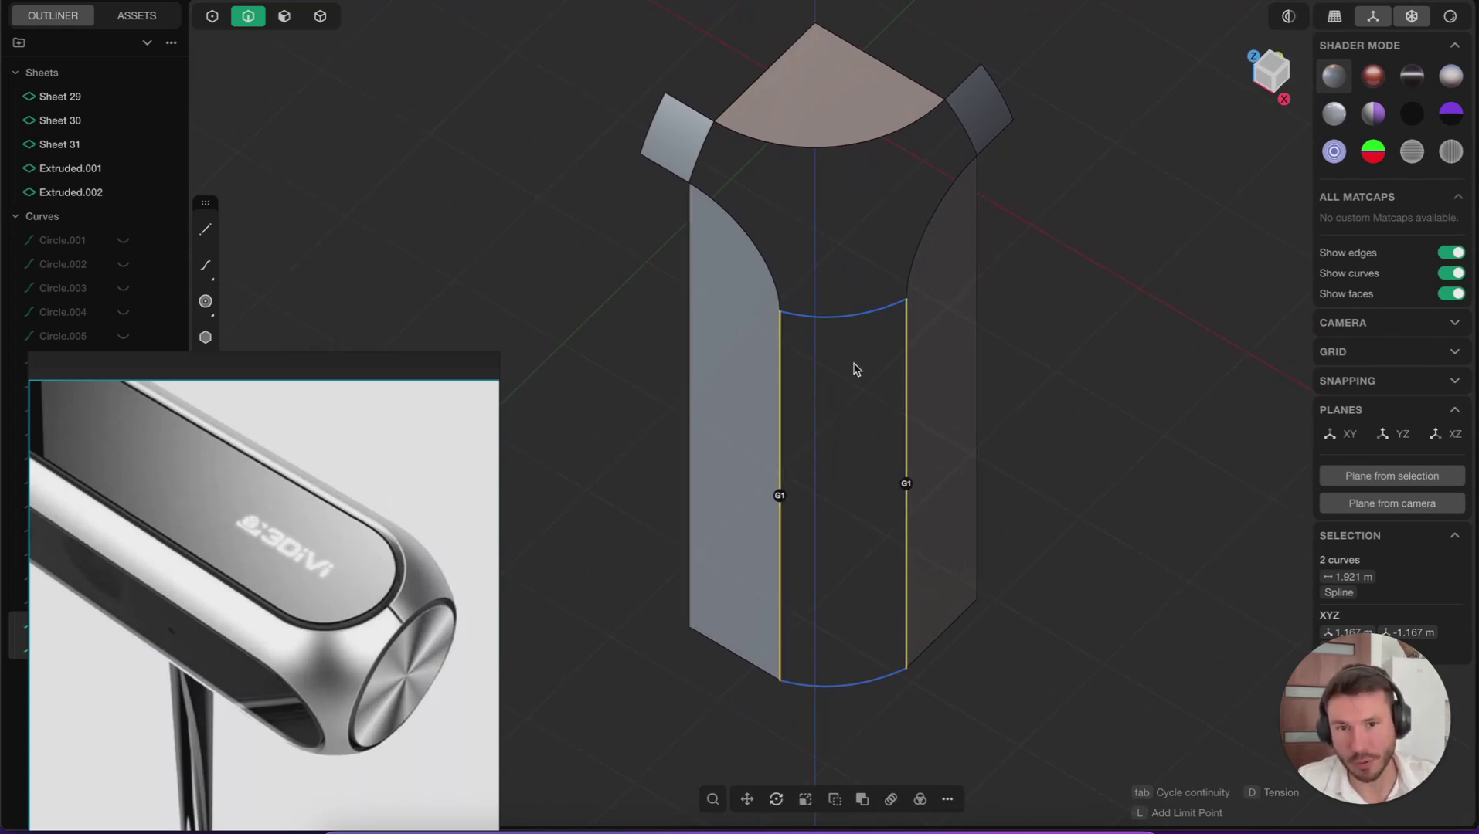
key(Tab)
key(Tab)
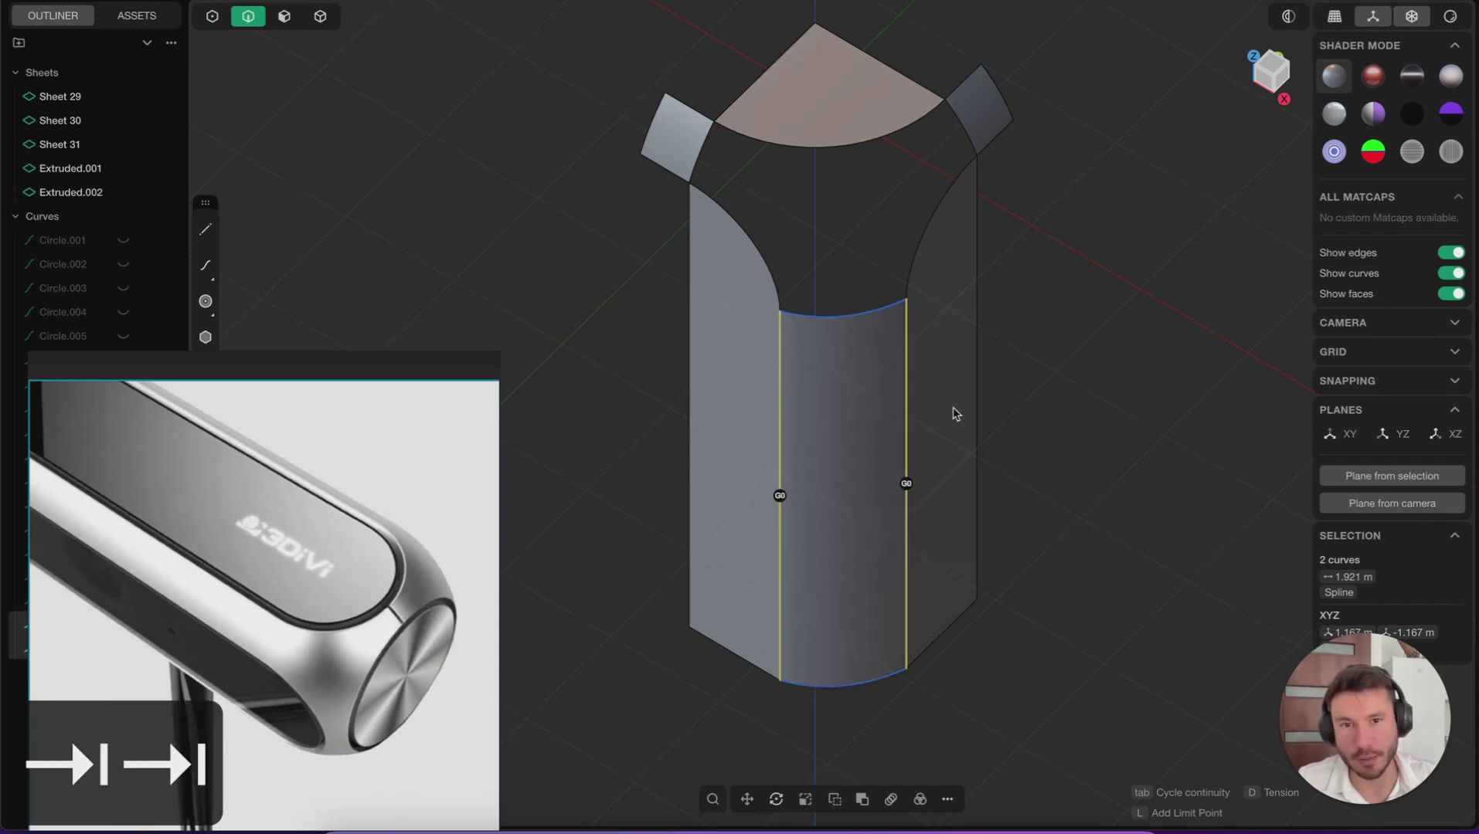
right_click(859, 498)
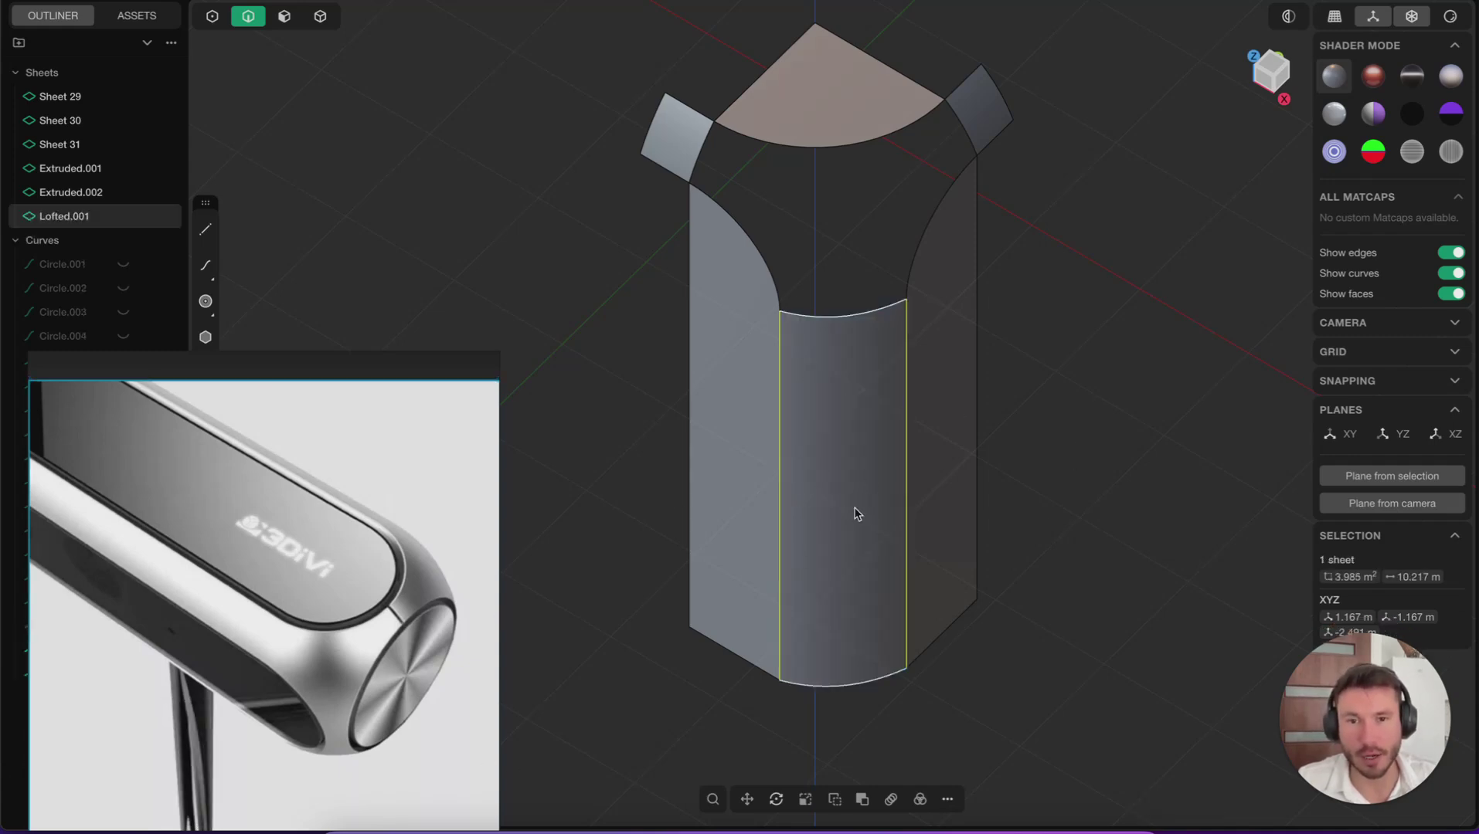
Delete the two curved lines at the upper and lower ends of the lofted sheet.
click(865, 741)
click(869, 683)
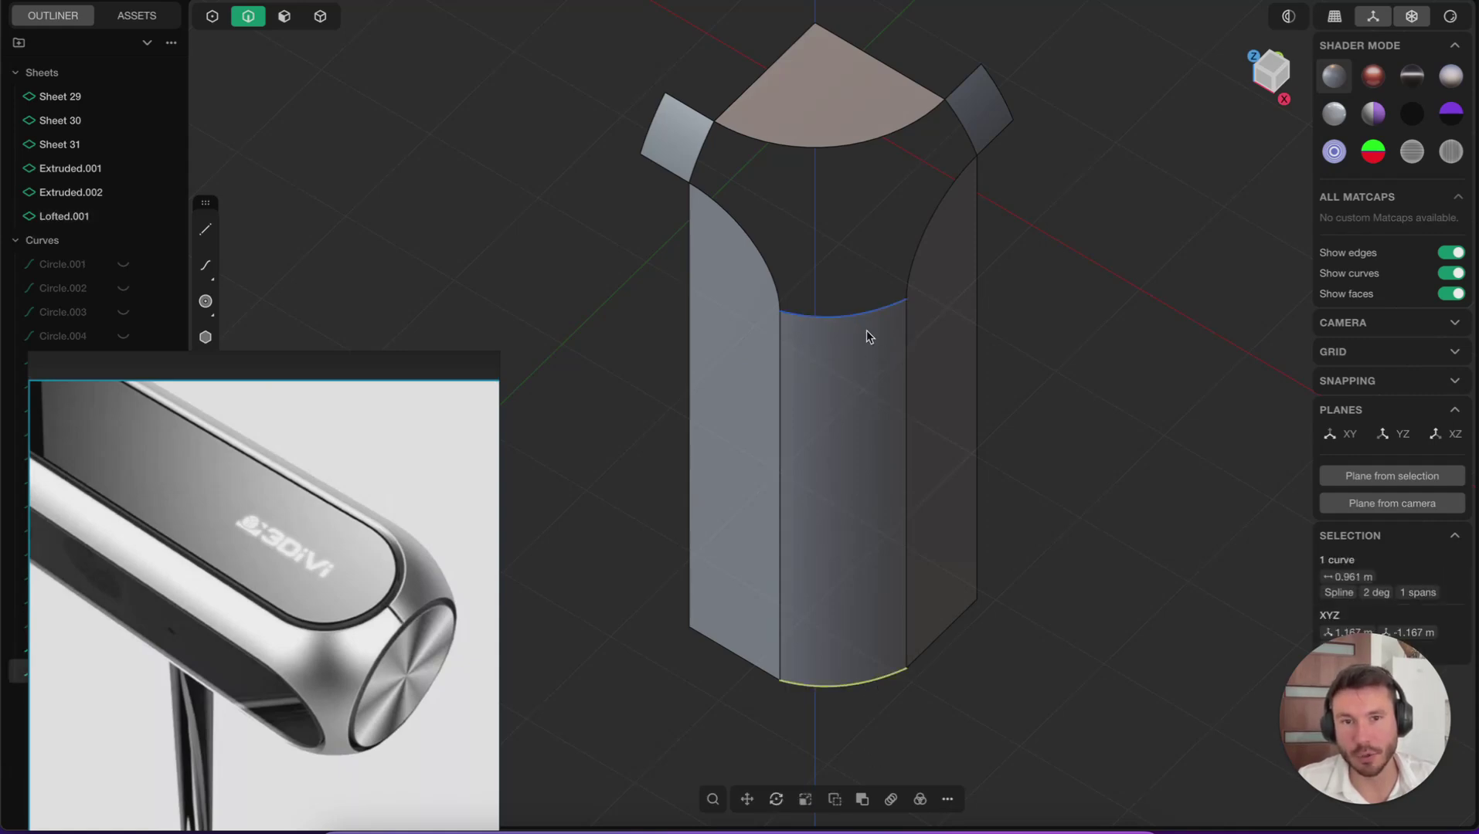
click(865, 312)
key(x)
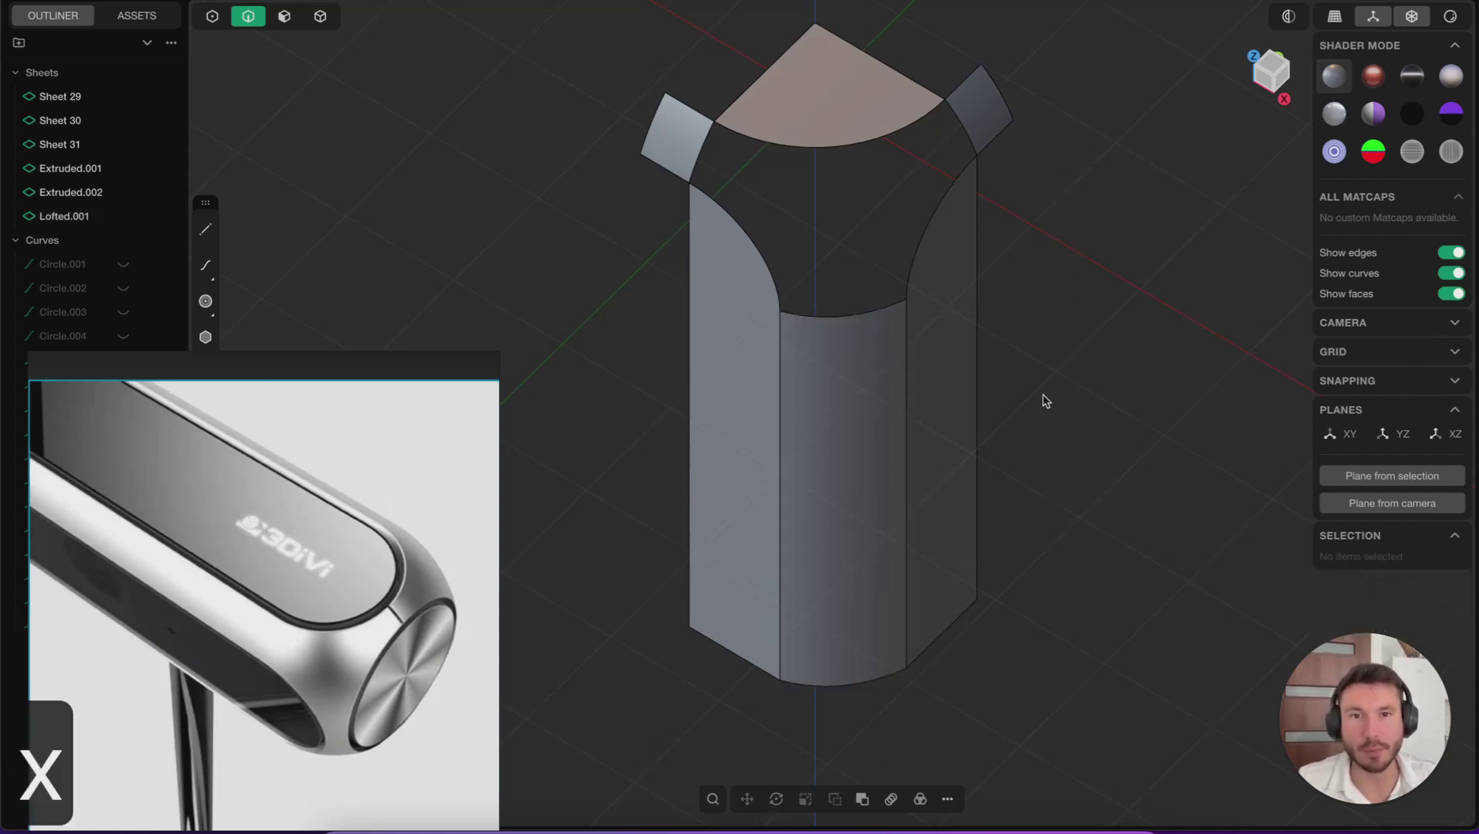
Join the two half-arch sheets and the lofted sheet between them into a single sheet.
middle_drag(801, 323, 852, 378)
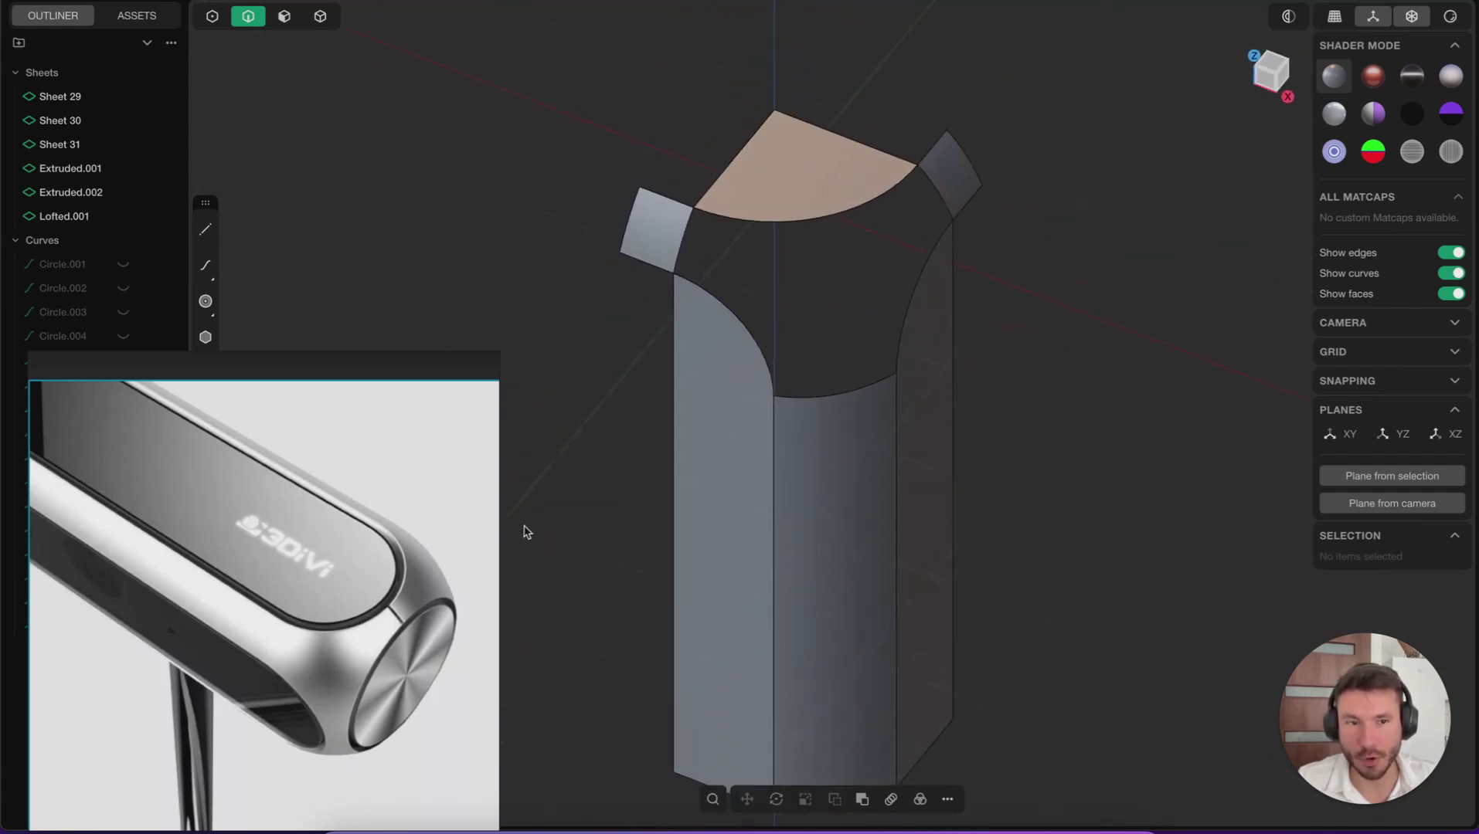
click(319, 17)
drag(1075, 616, 699, 500)
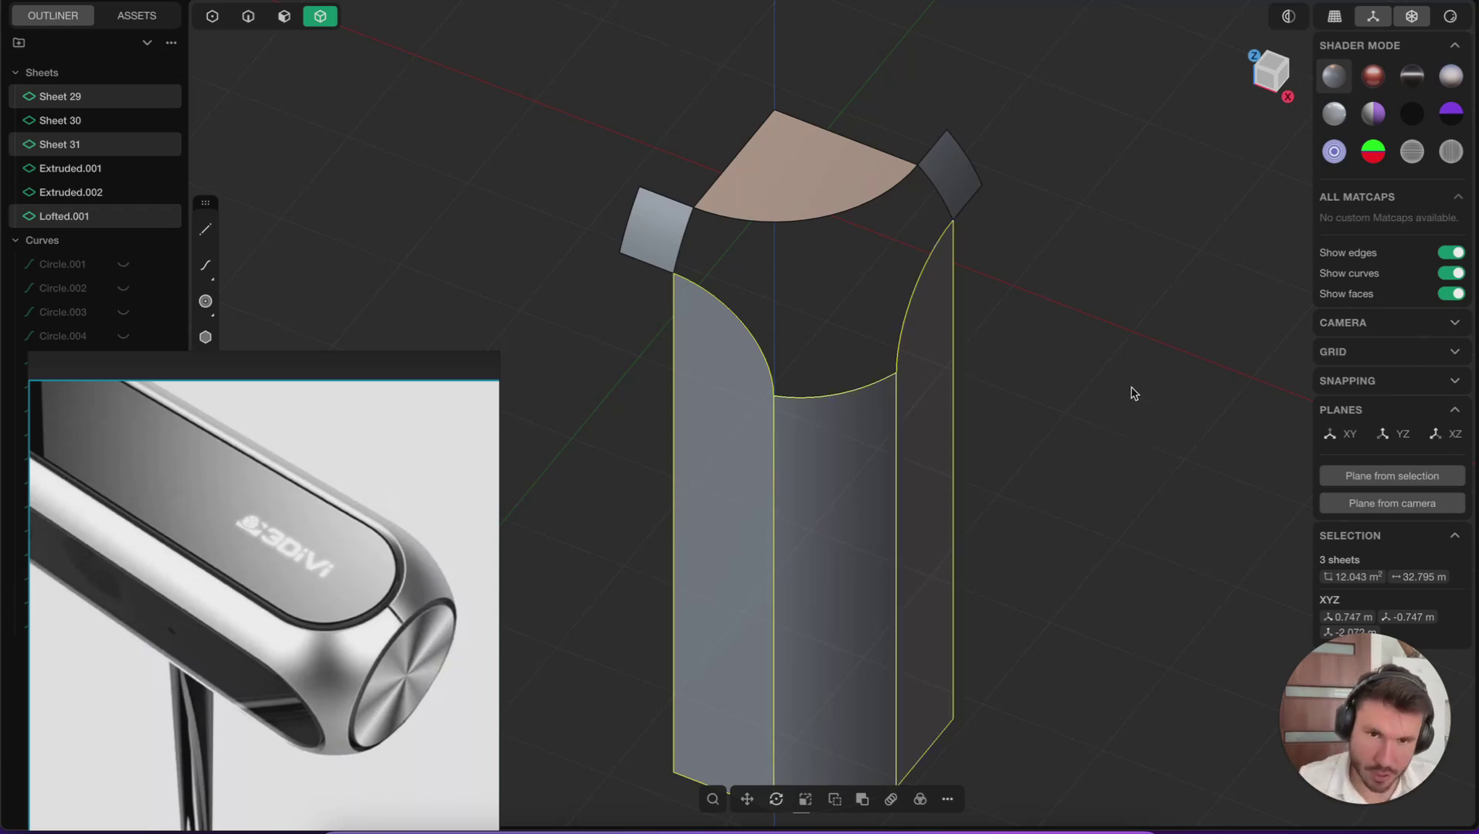
key(j)
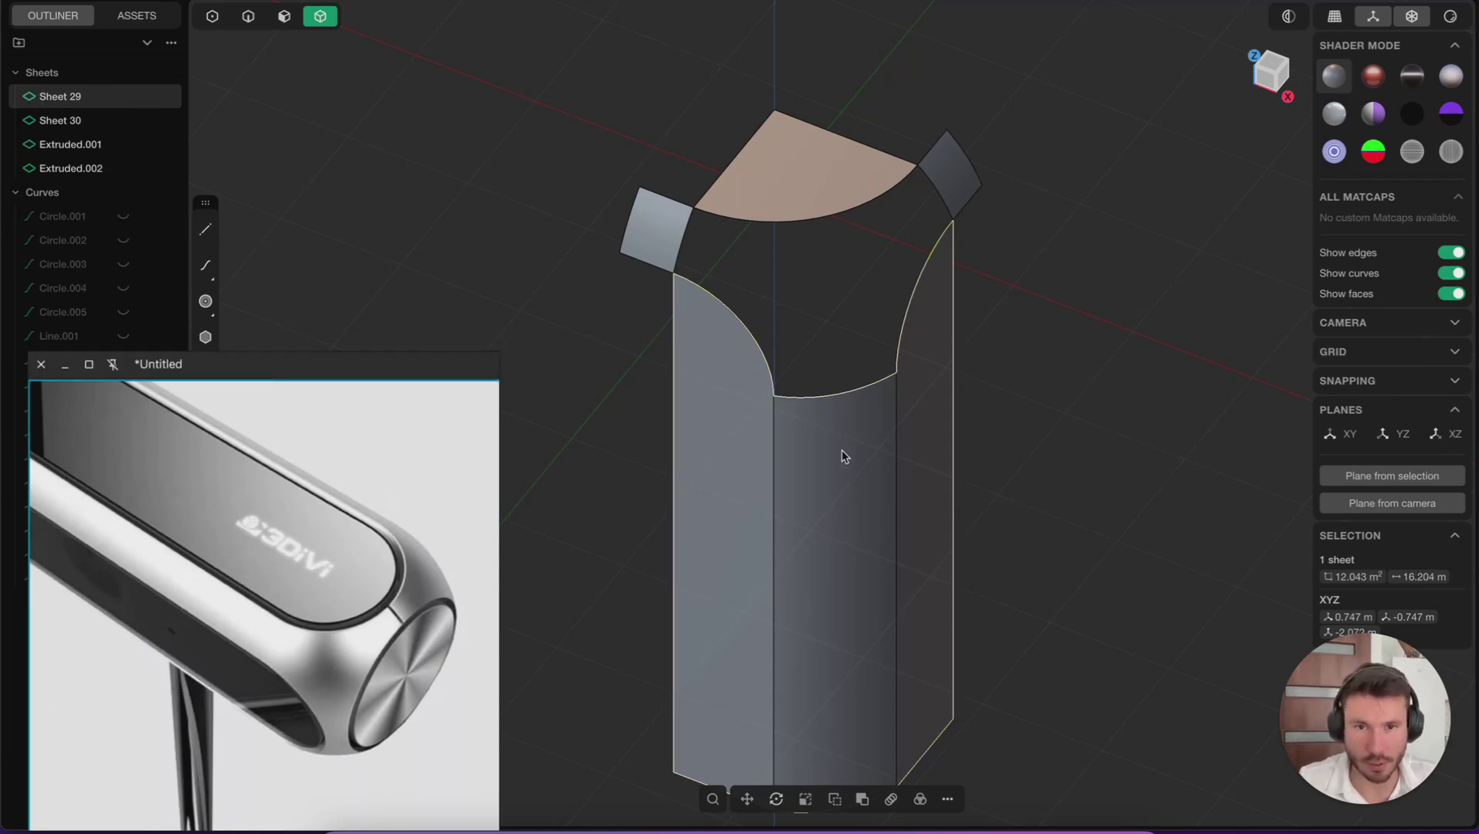
click(1029, 189)
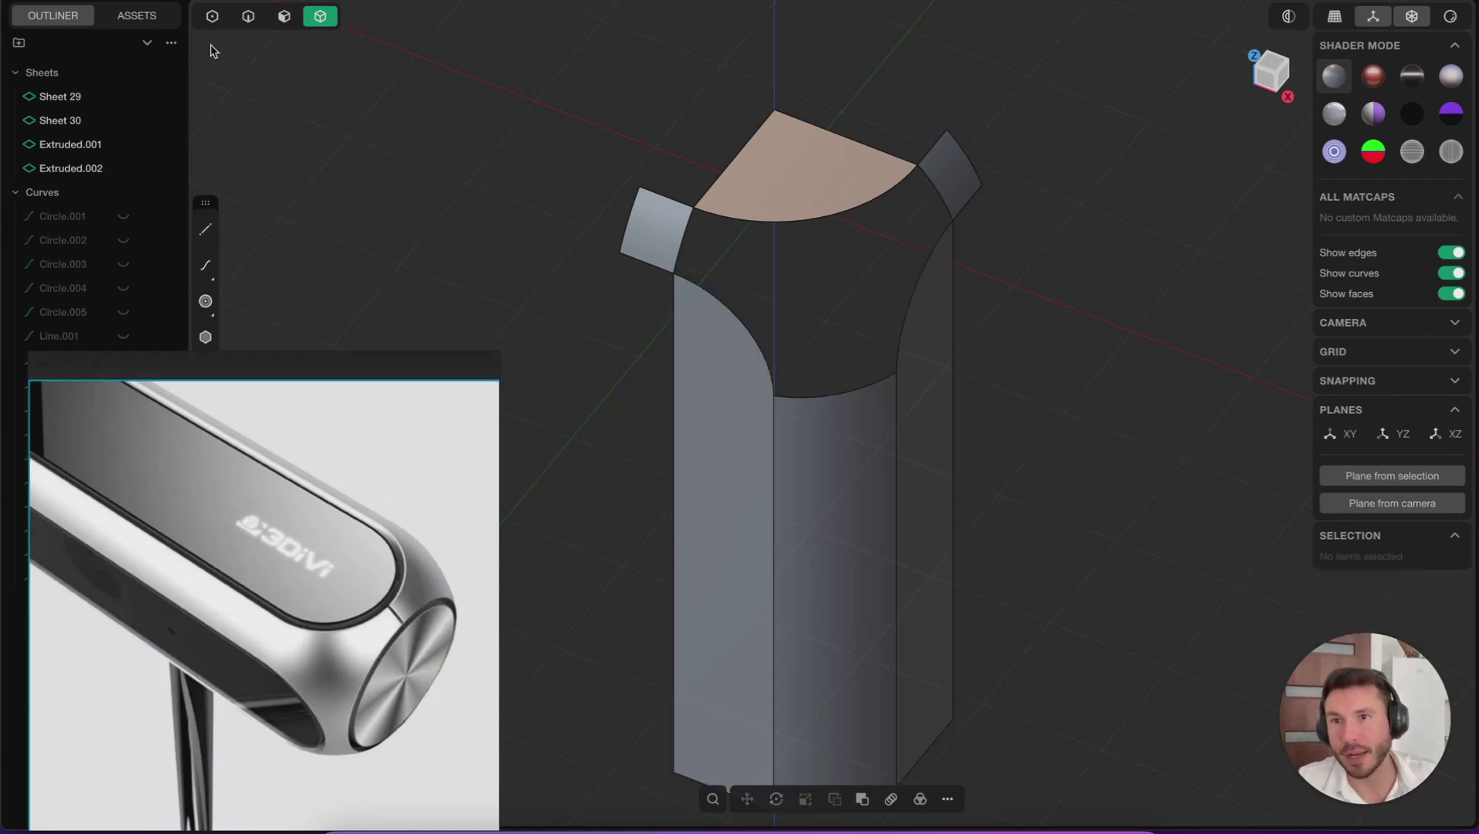
scroll(775, 218, up, 2)
key(shift+4)
click(759, 227)
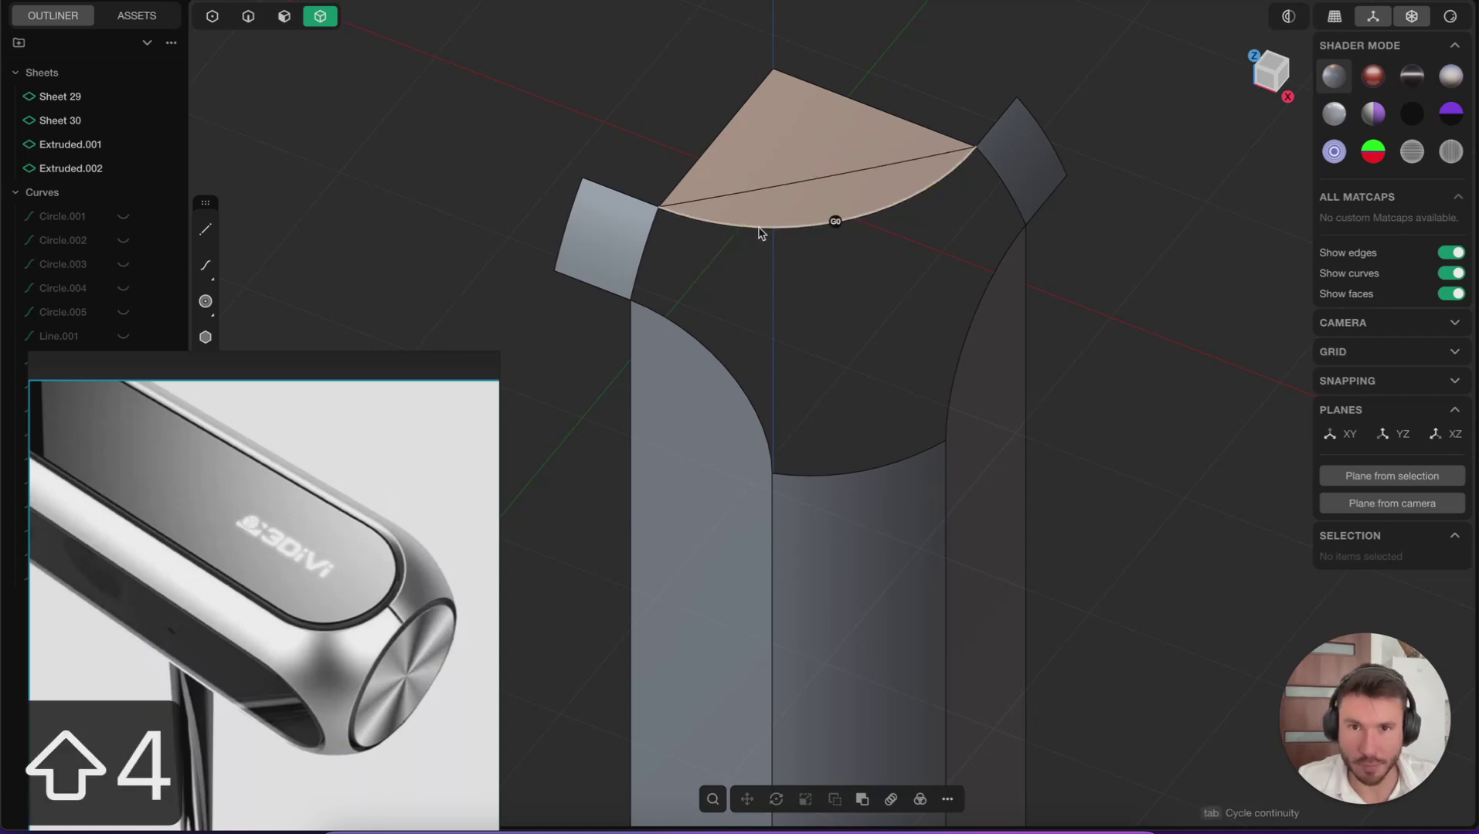
click(640, 257)
click(718, 378)
key(ctrl+z)
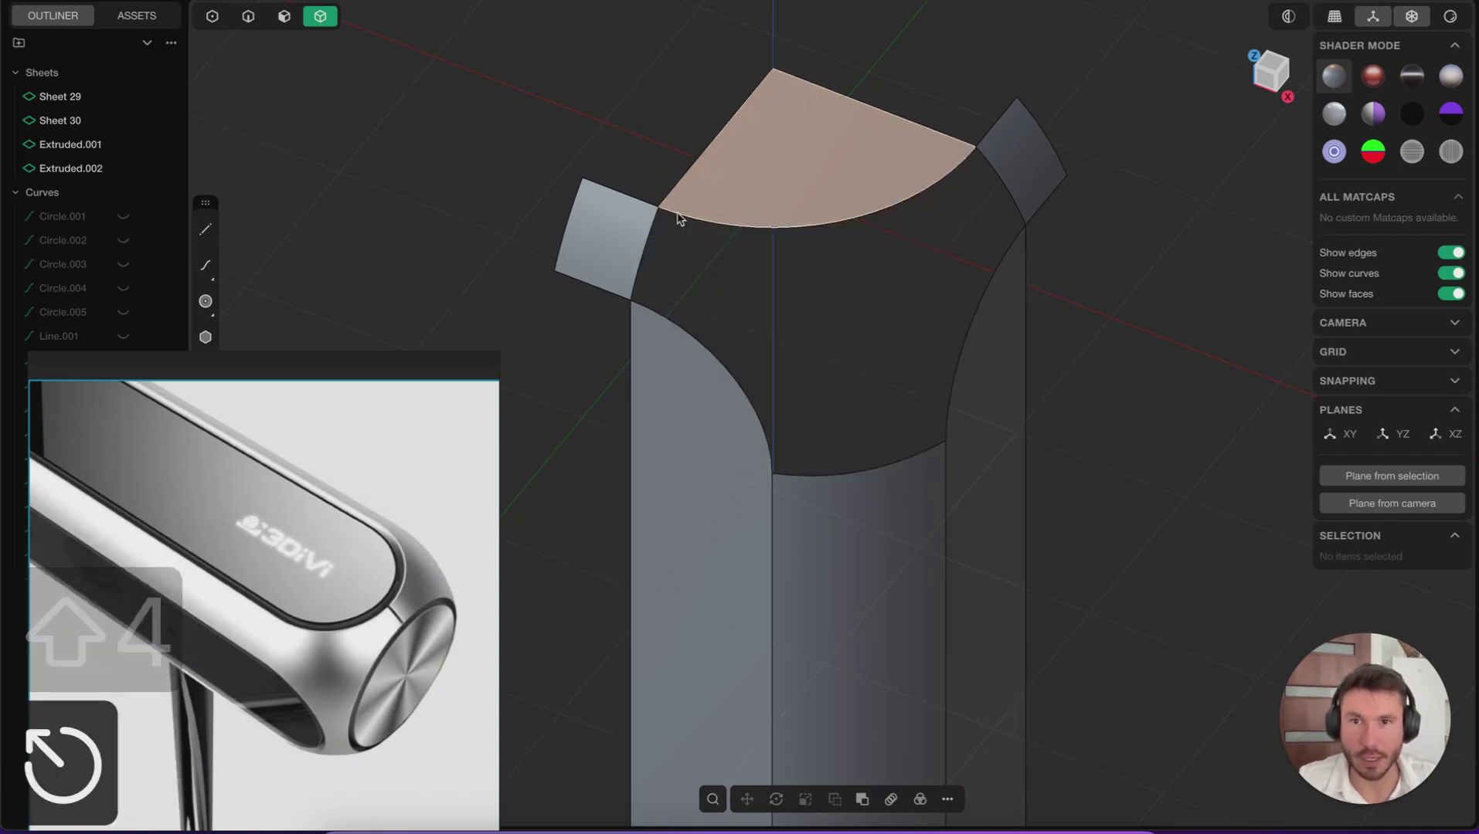
Fill the open corner with a surface bounded by the six surrounding edges of the top, side and lower sheets.
key(2)
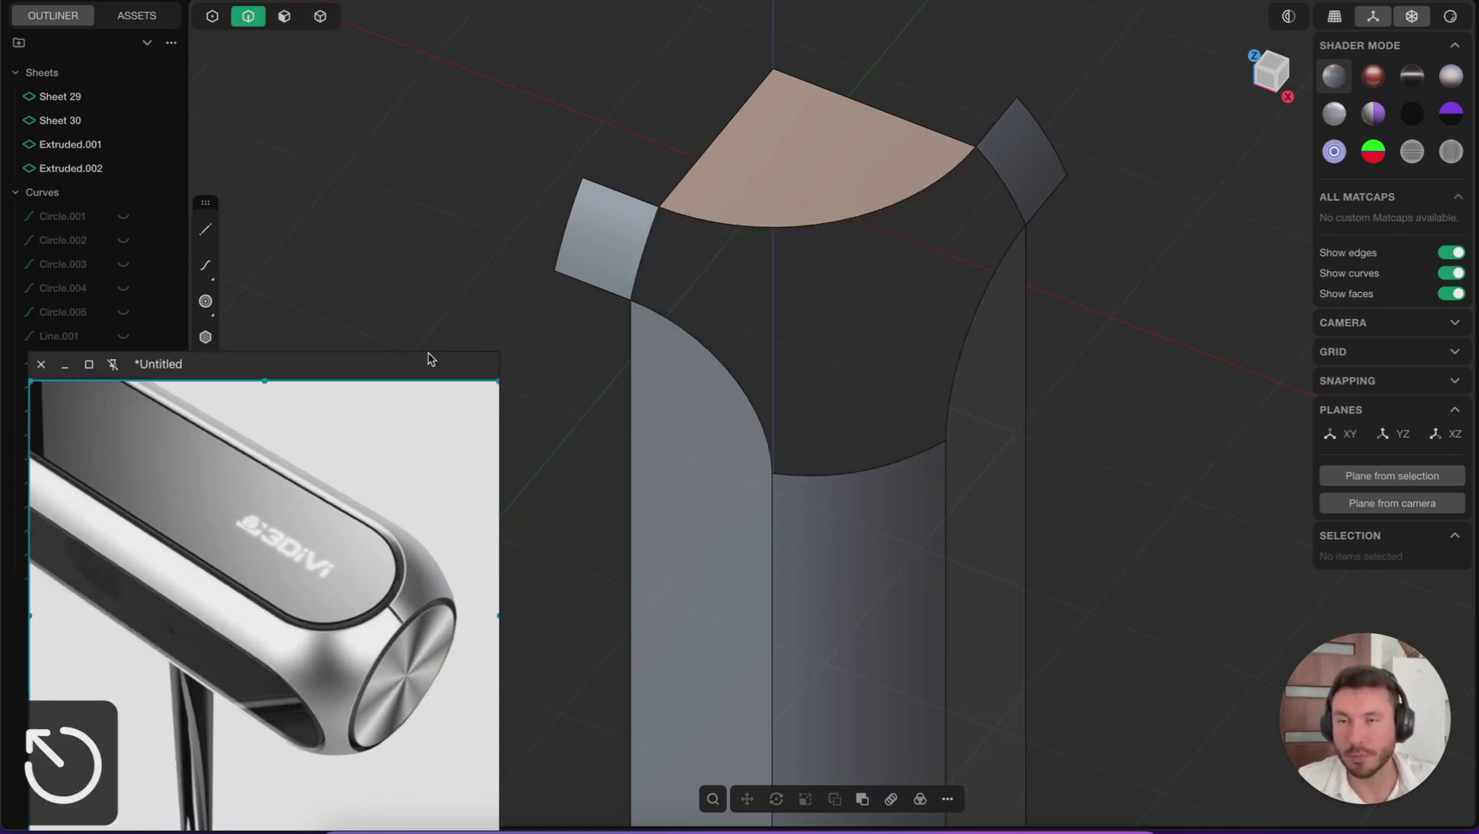
click(649, 265)
click(728, 373)
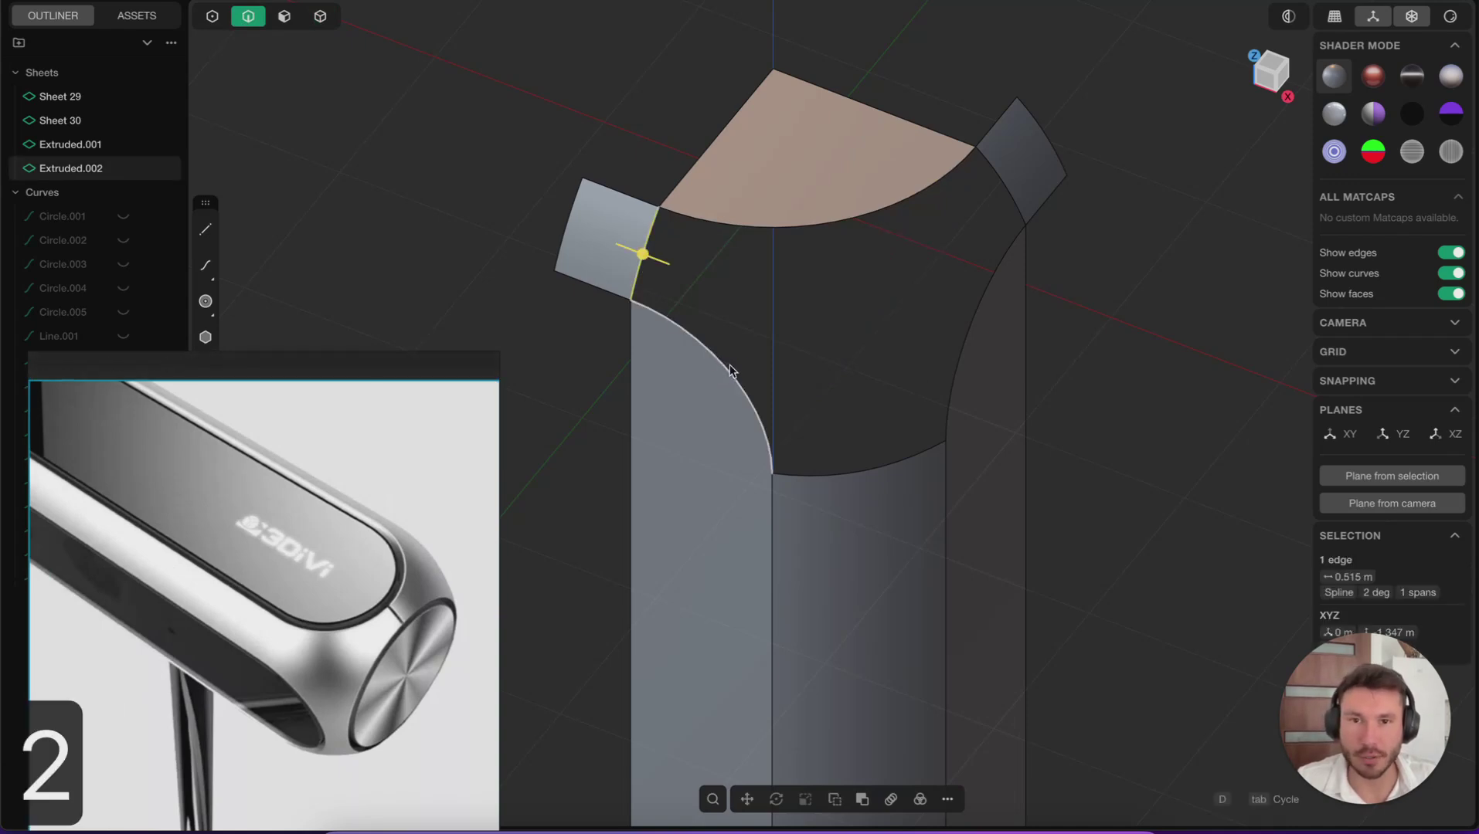
click(873, 478)
click(950, 381)
click(1002, 184)
click(934, 183)
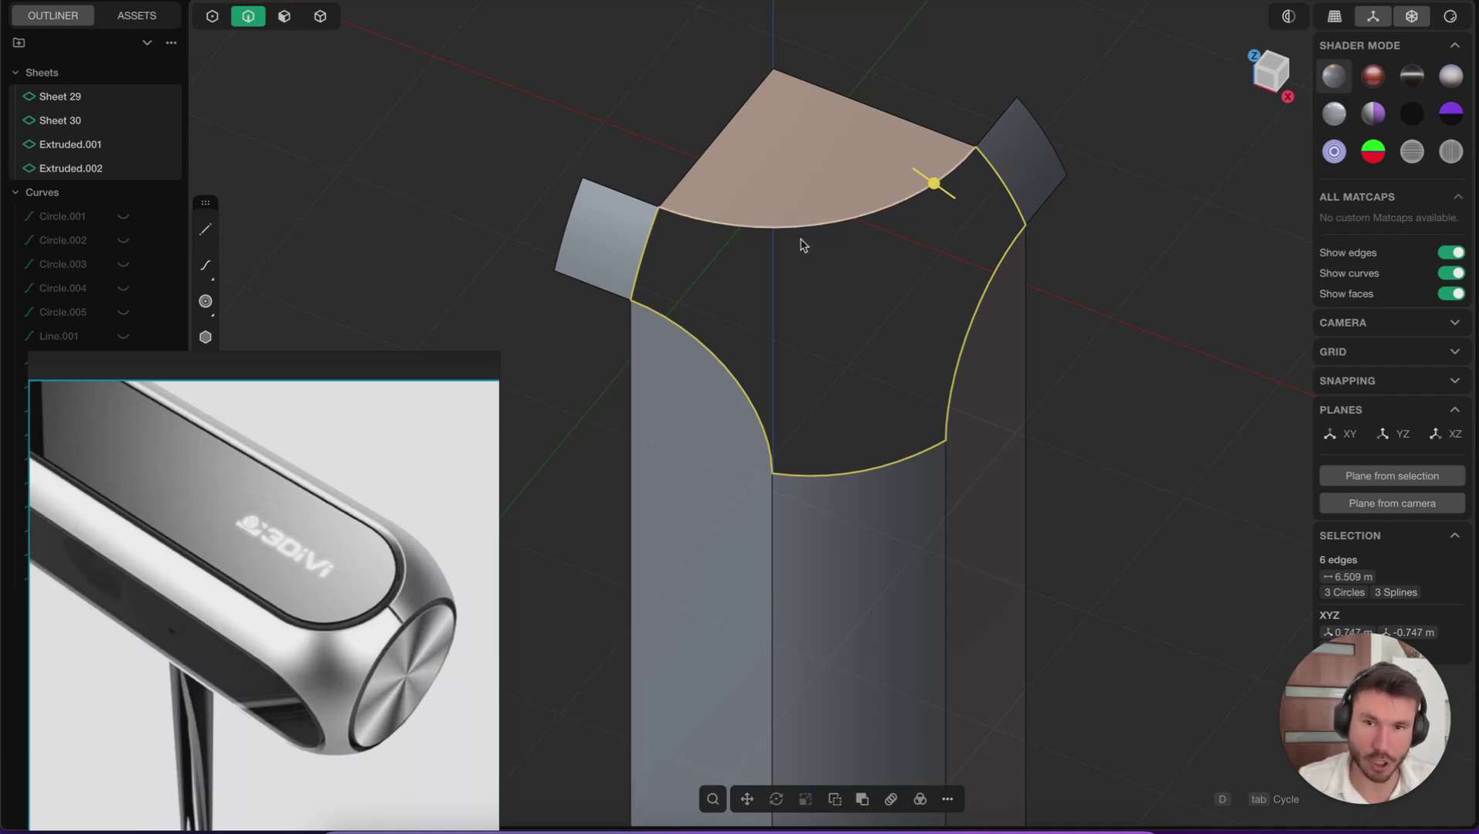
key(shift+3)
Set the corner surface's continuity to G1 at both small side tabs and G2 at the lower edge, and finish it.
middle_drag(910, 149, 857, 99)
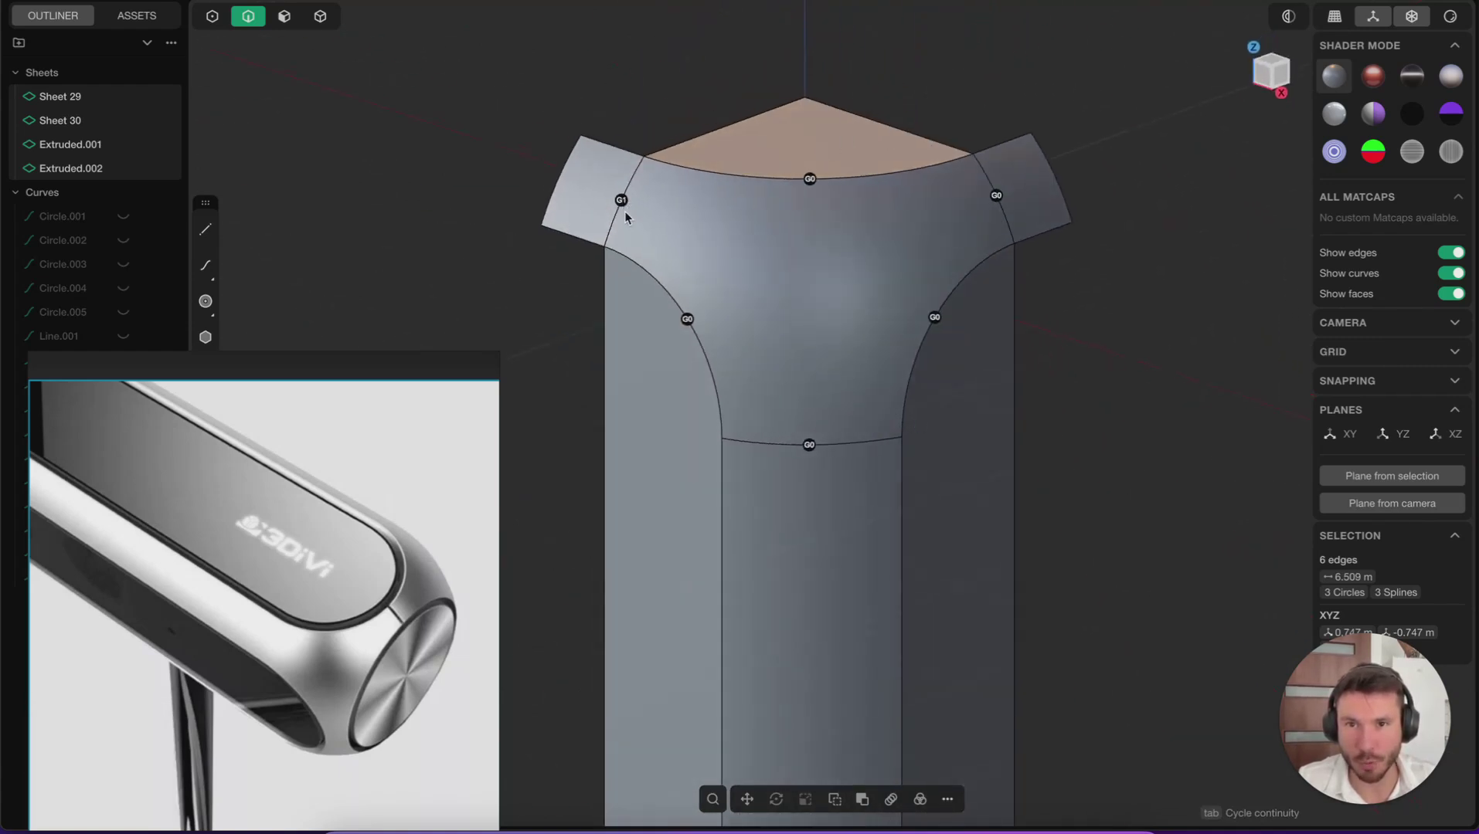
middle_drag(626, 222, 1059, 232)
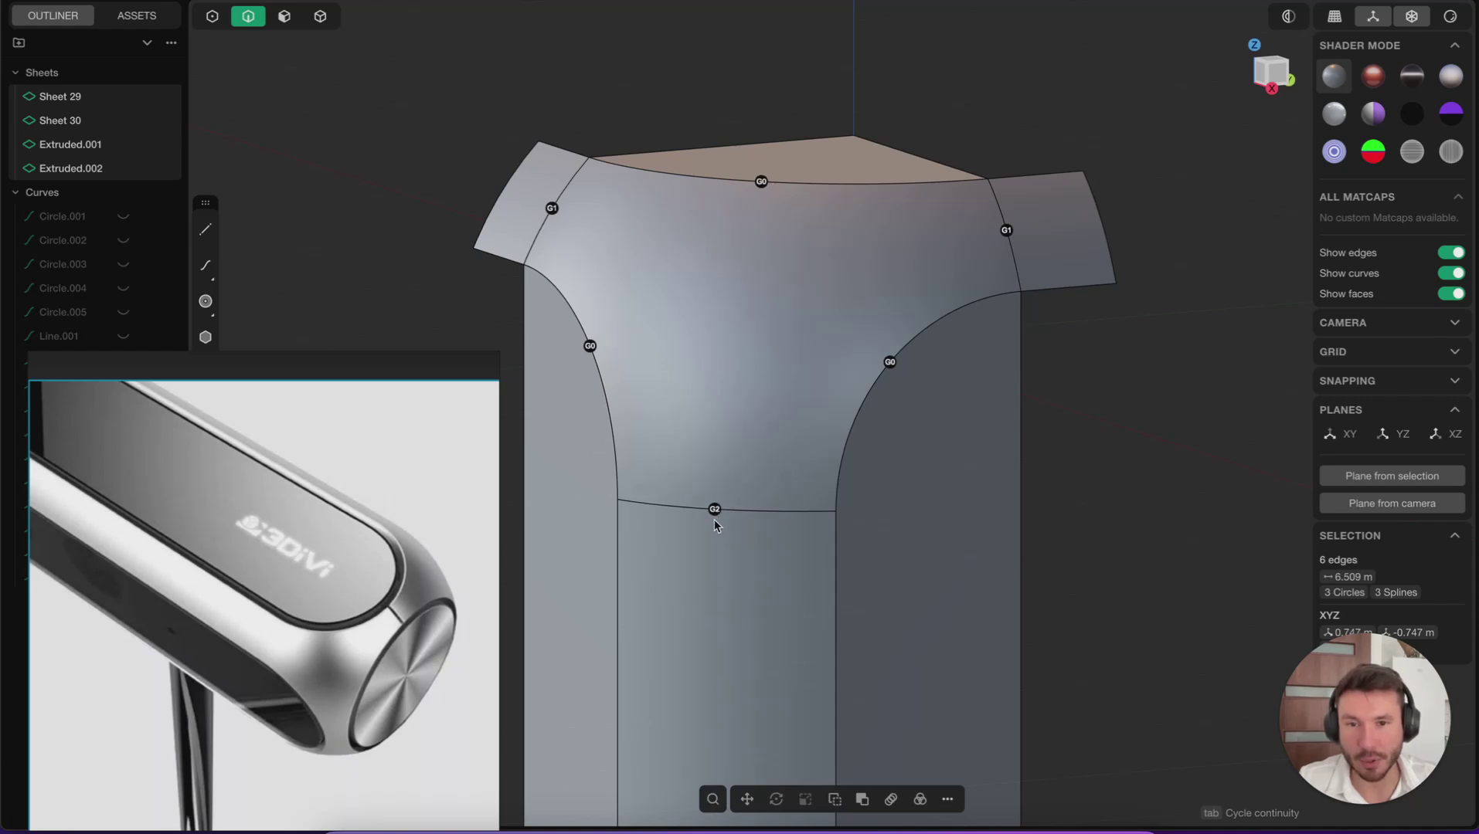
middle_drag(789, 563, 737, 523)
middle_drag(841, 417, 873, 460)
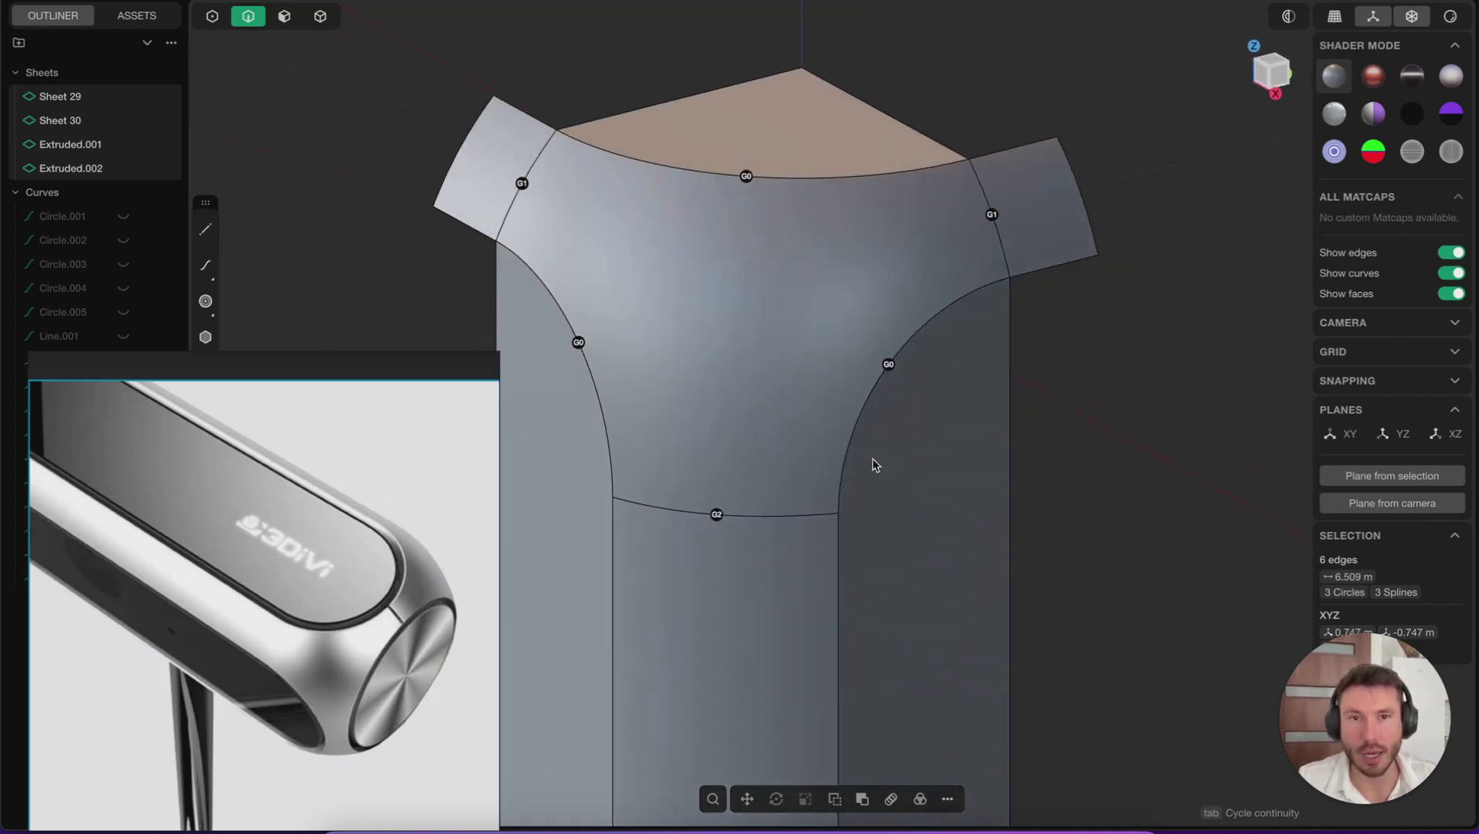
right_click(873, 460)
Delete the two small supporting tab faces on either side of the filled corner.
click(284, 16)
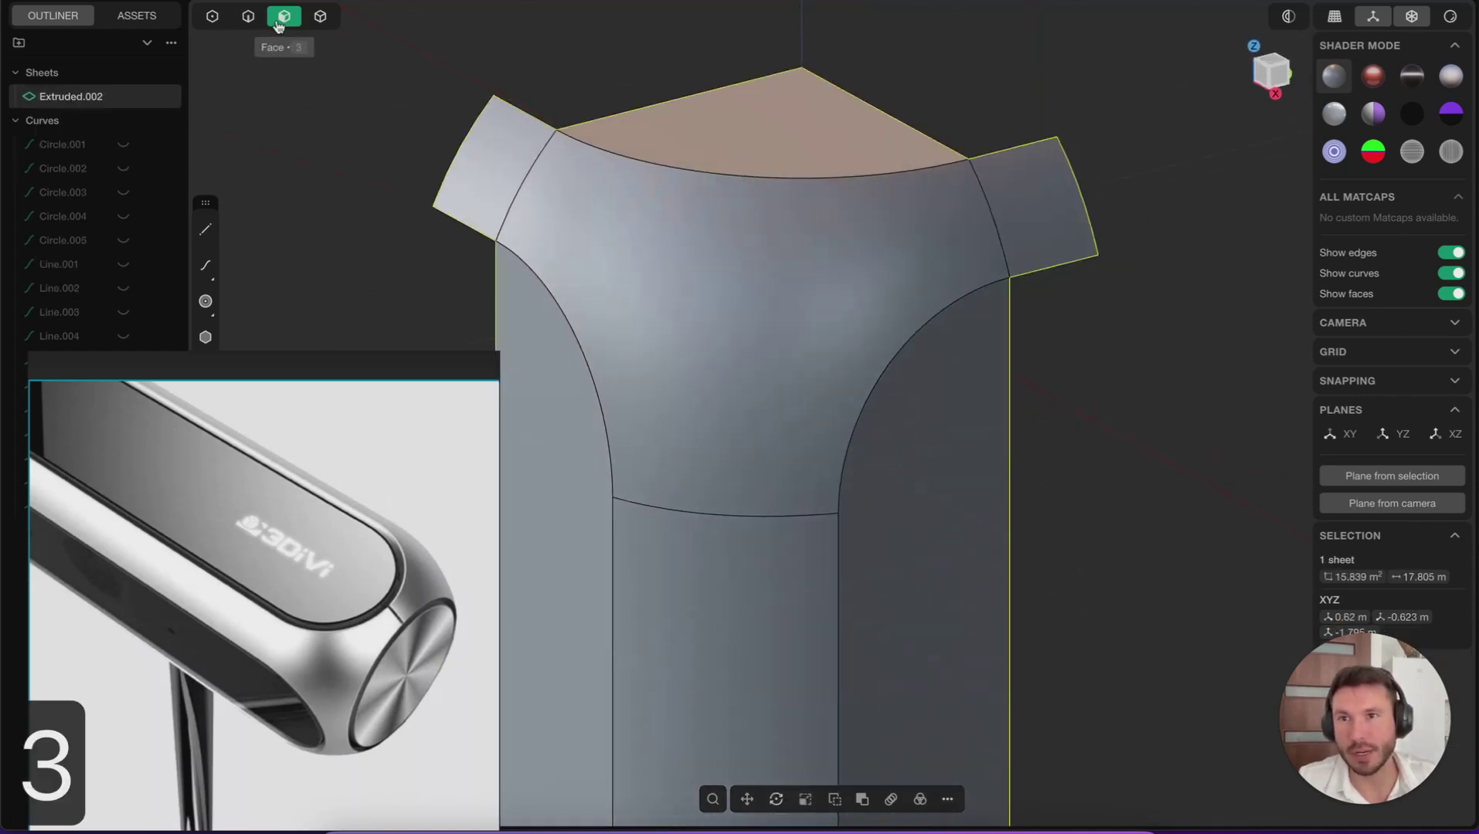
click(527, 158)
shift+click(1052, 207)
scroll(747, 357, down, 5)
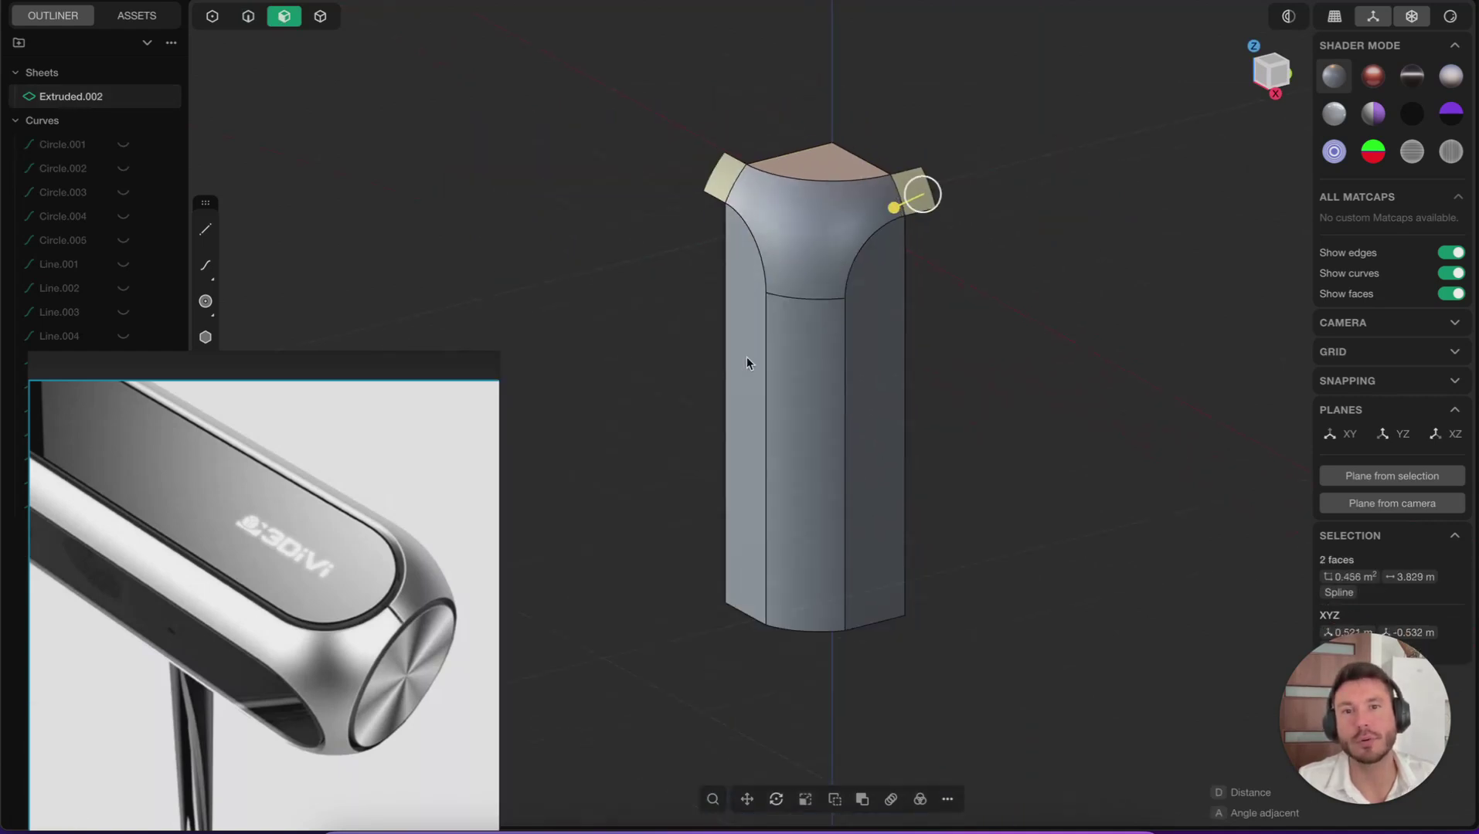
middle_drag(746, 357, 777, 357)
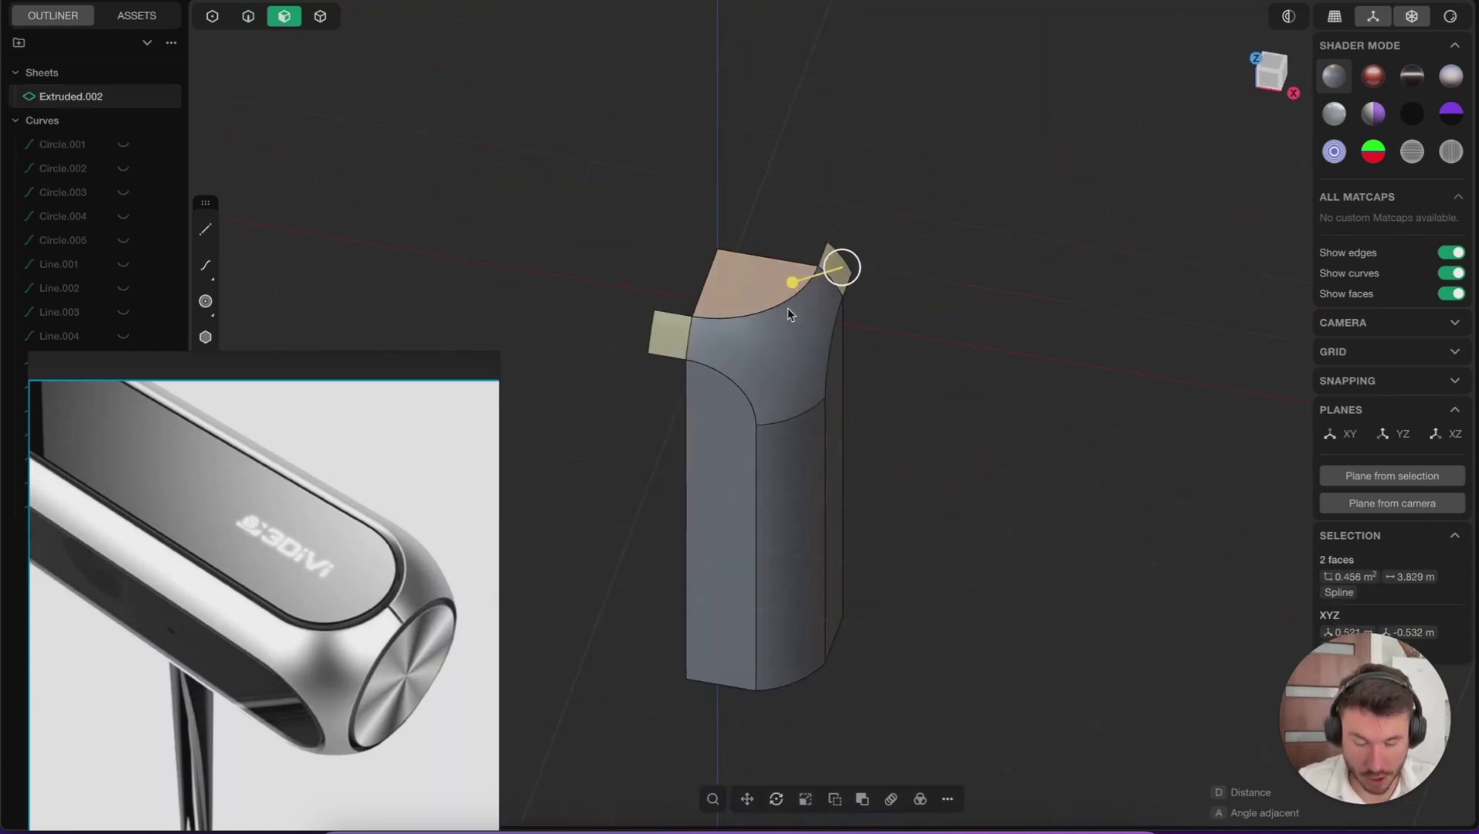
key(shift+x)
middle_drag(618, 332, 558, 340)
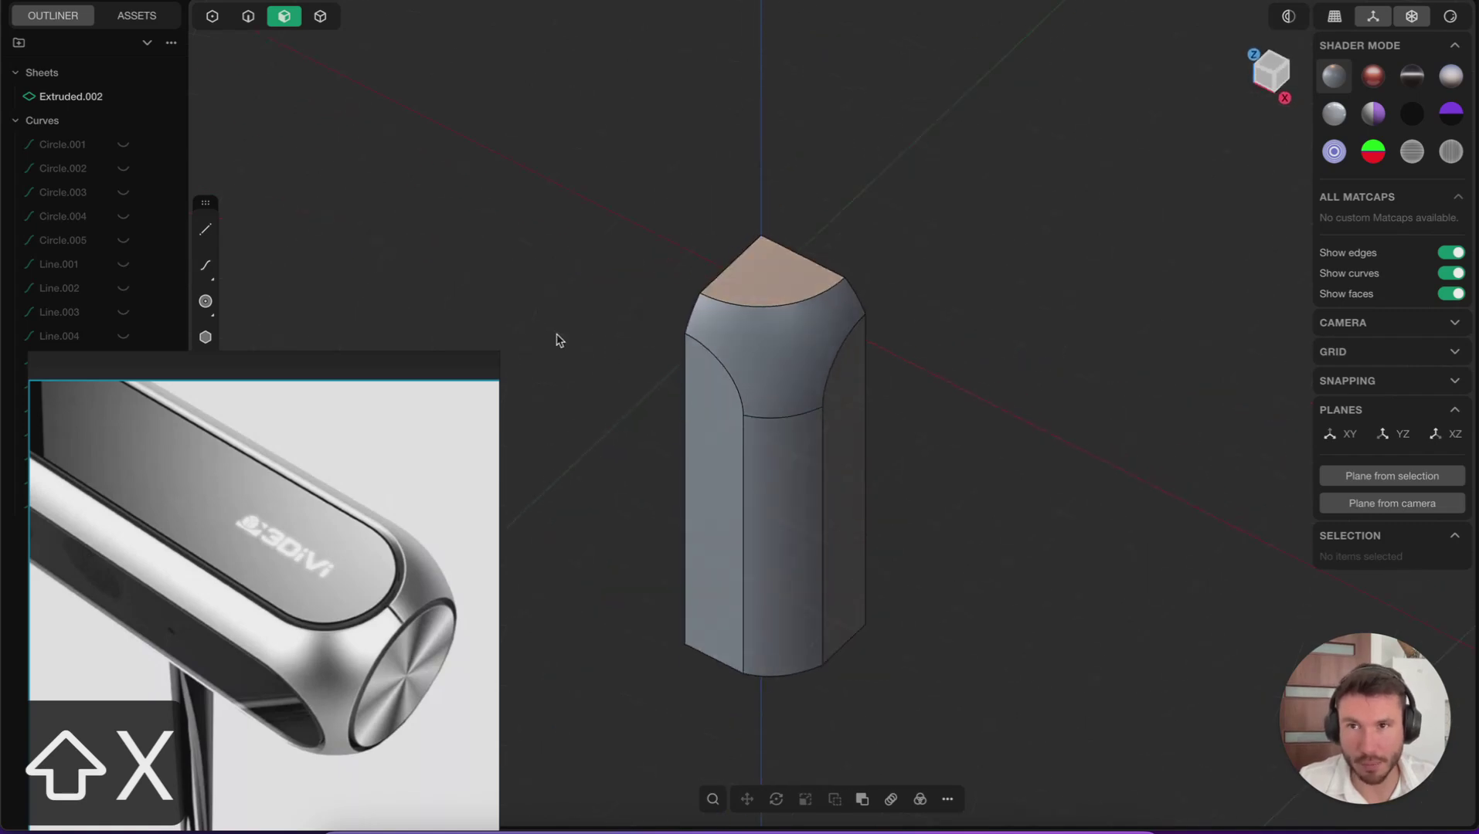
Mirror the quarter-section sheet along the Y axis to form half of the body.
click(320, 17)
drag(1037, 611, 662, 280)
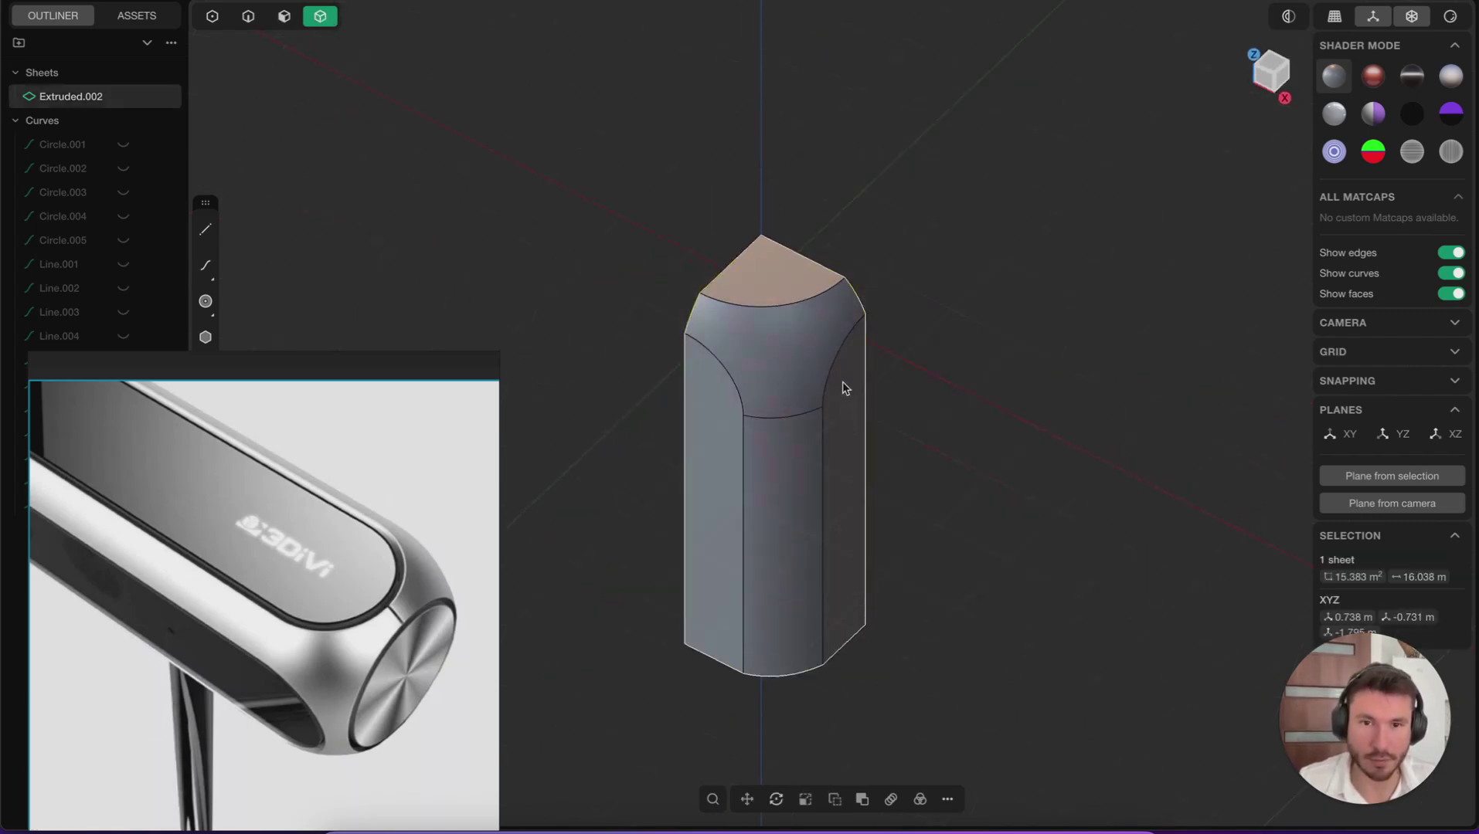
key(alt+x)
click(743, 306)
middle_drag(812, 413, 725, 393)
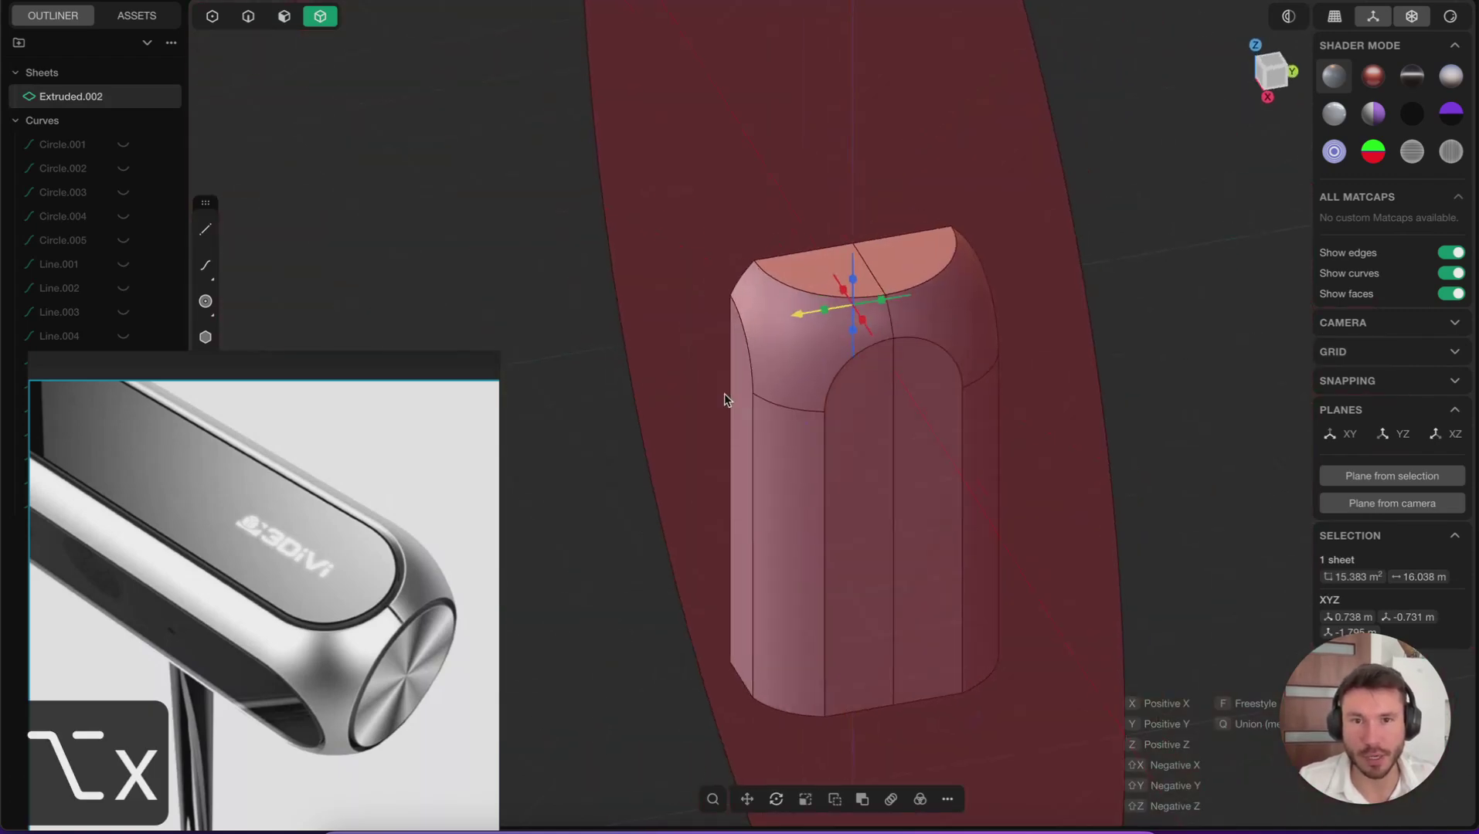
right_click(737, 429)
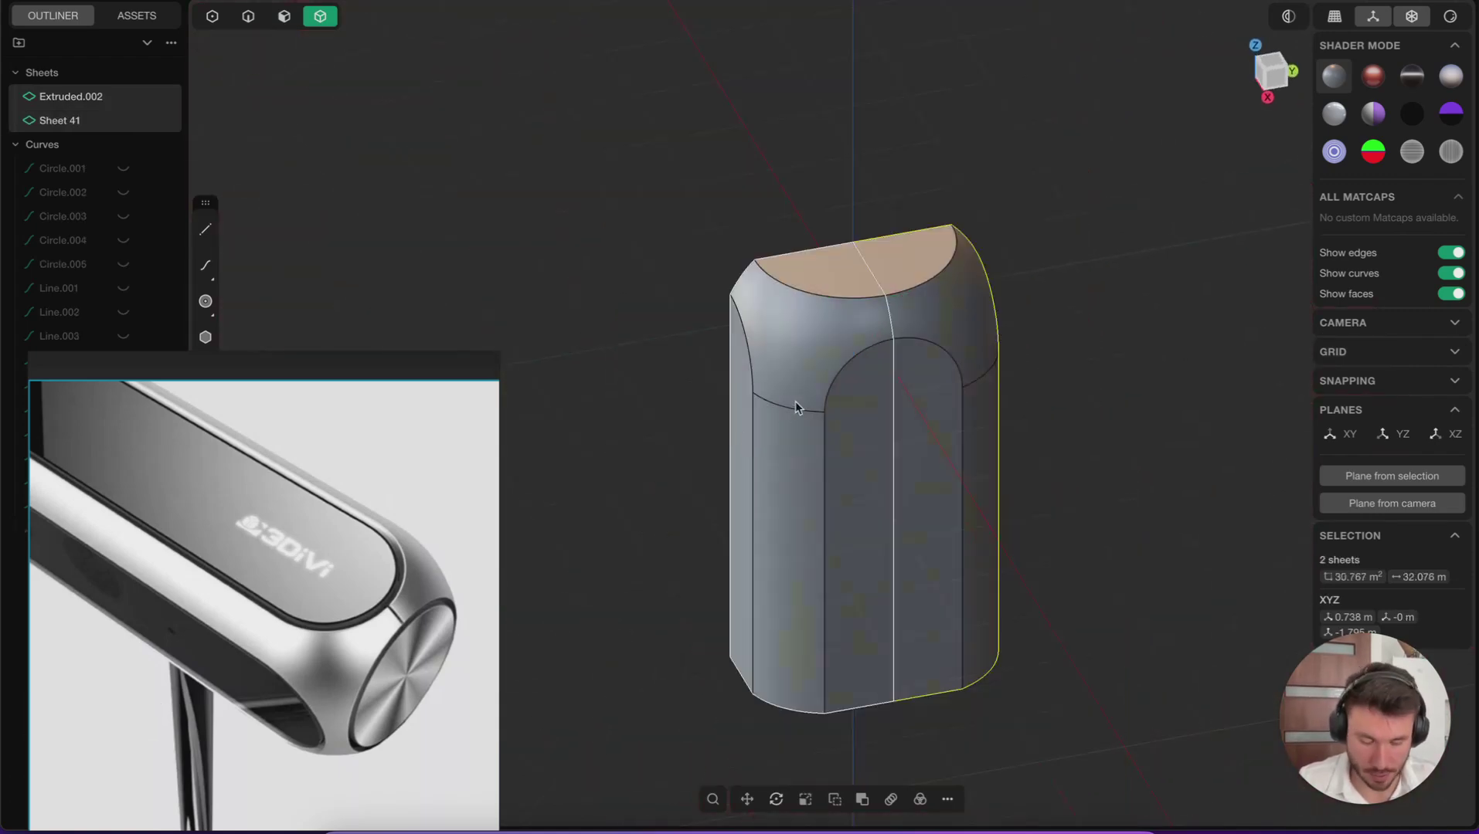
key(alt+x)
middle_drag(977, 336, 742, 304)
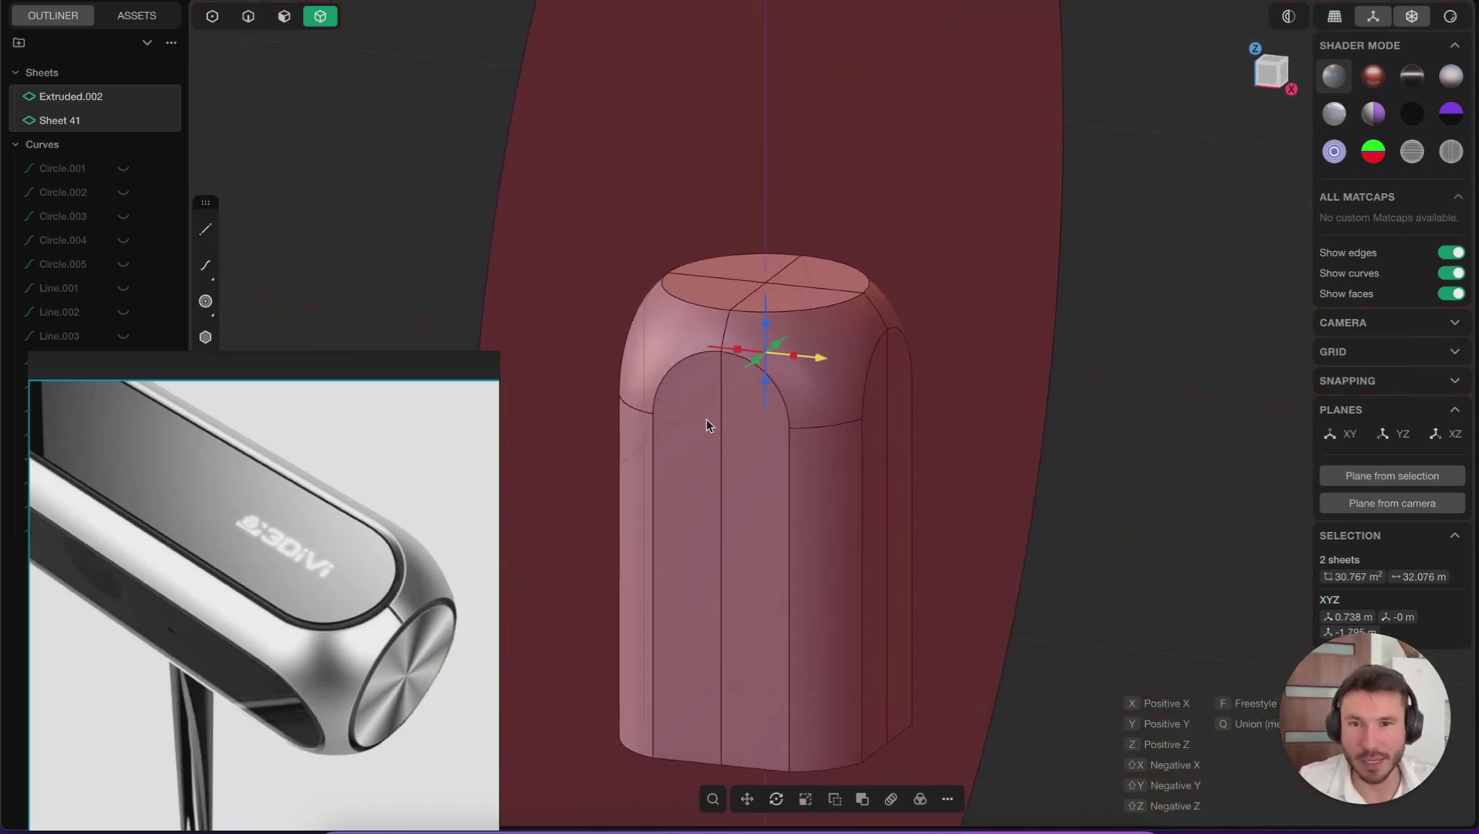
shift+middle_drag(769, 422, 798, 430)
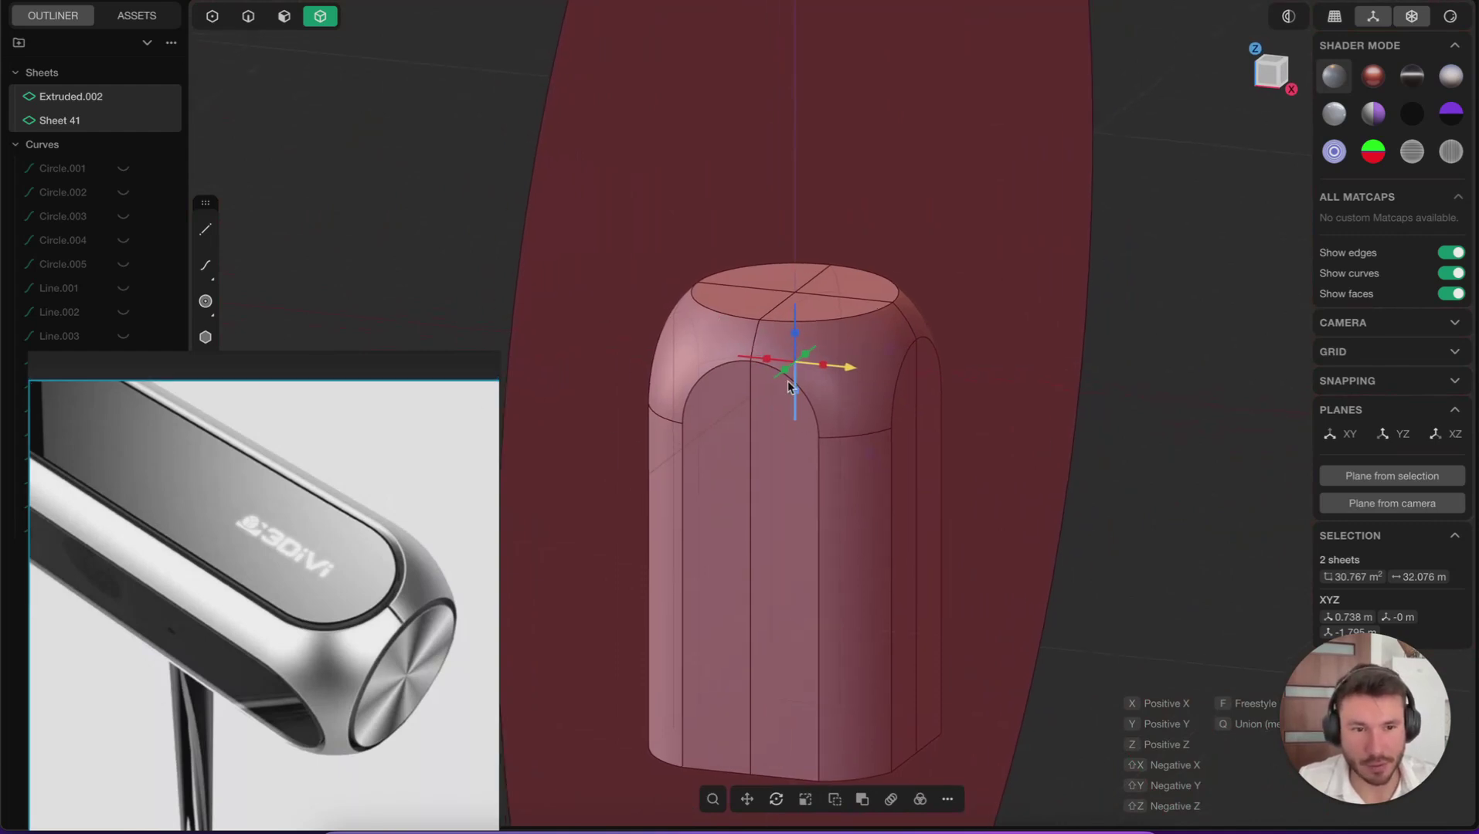
scroll(671, 286, up, 3)
middle_drag(670, 287, 788, 473)
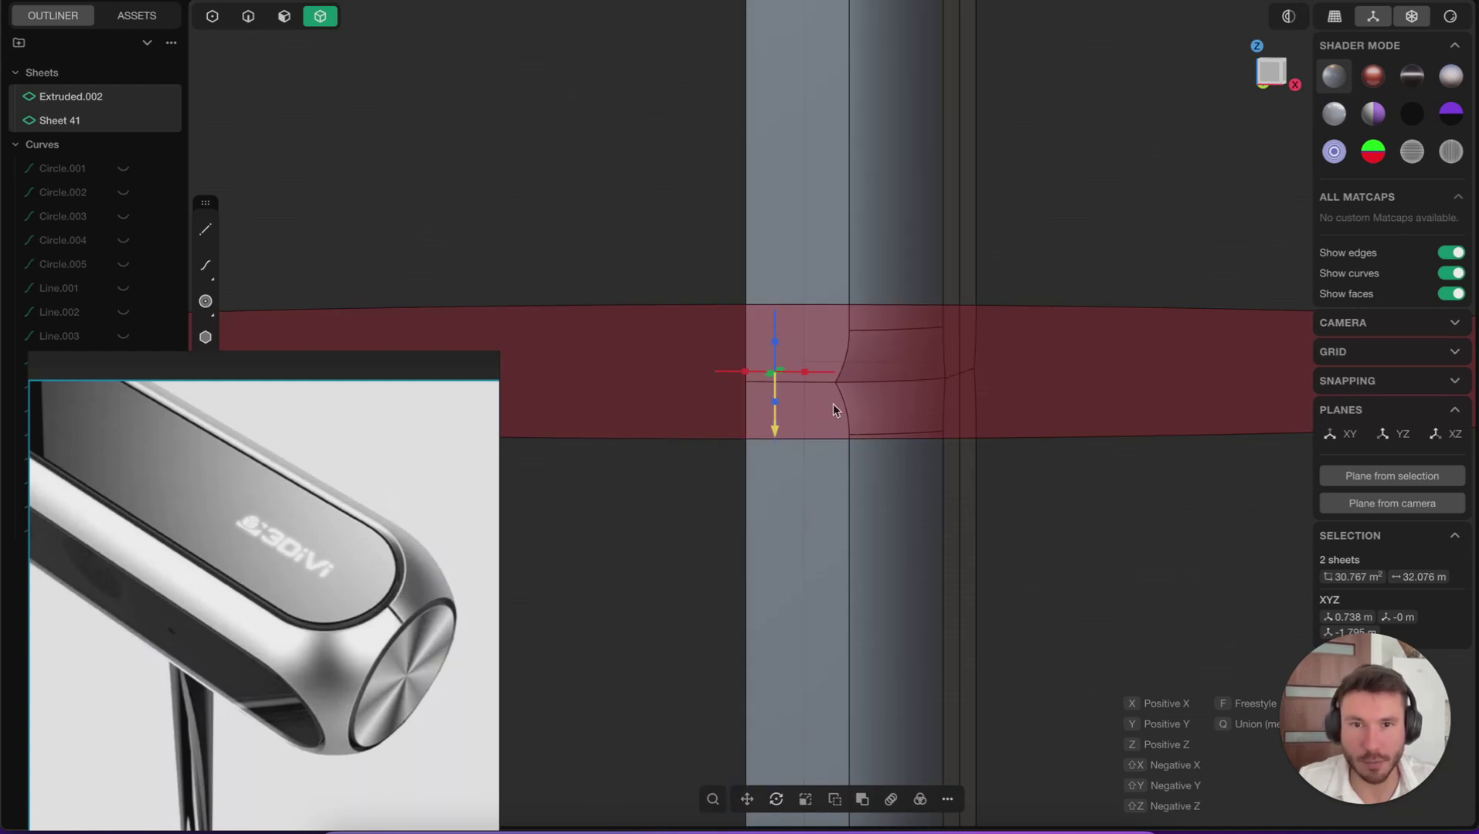
key(Escape)
Mirror the two sheets along the X axis and join all four quarters into a single sheet.
key(alt+x)
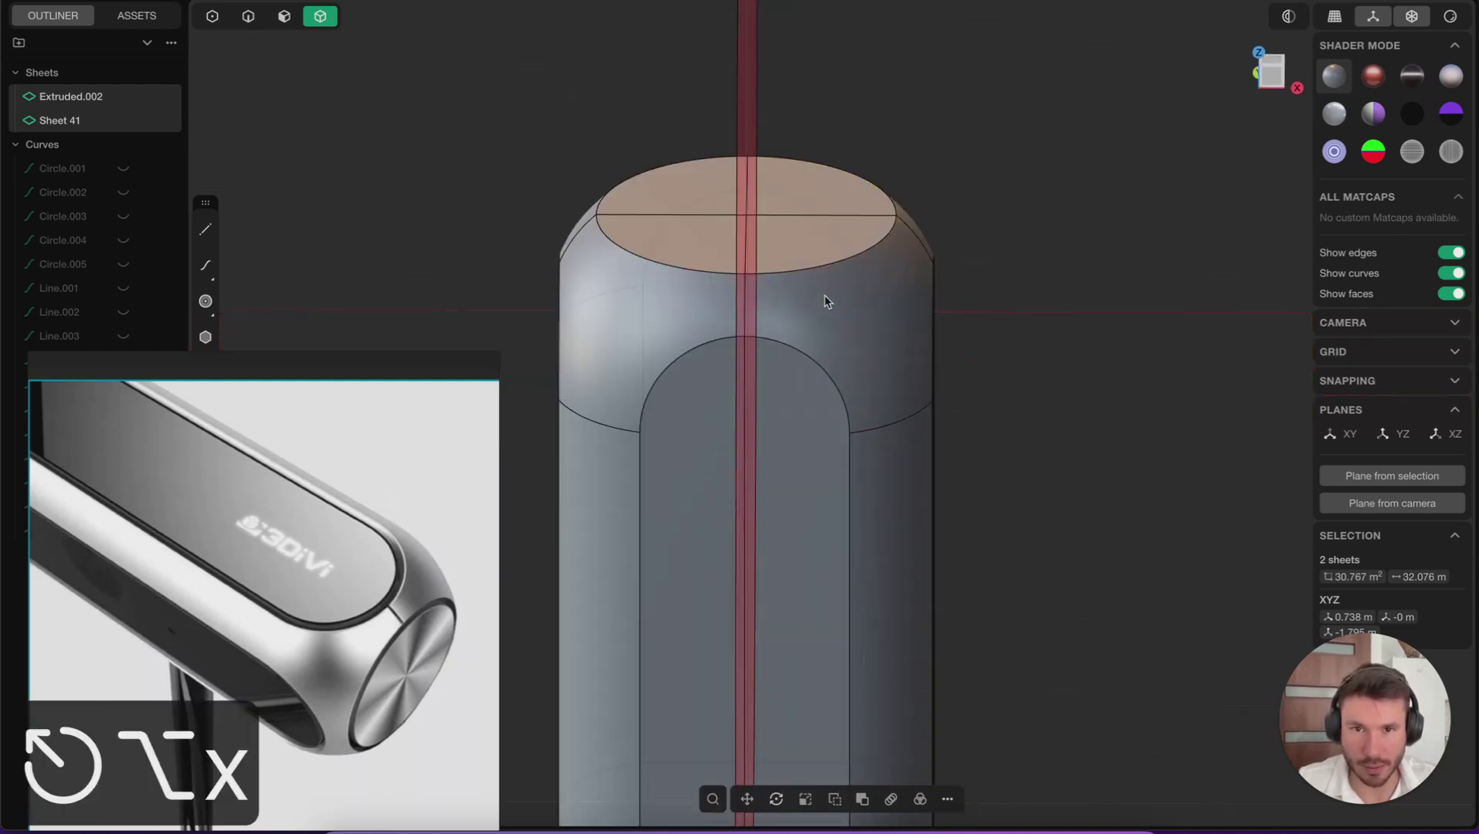
click(825, 295)
drag(1136, 572, 417, 99)
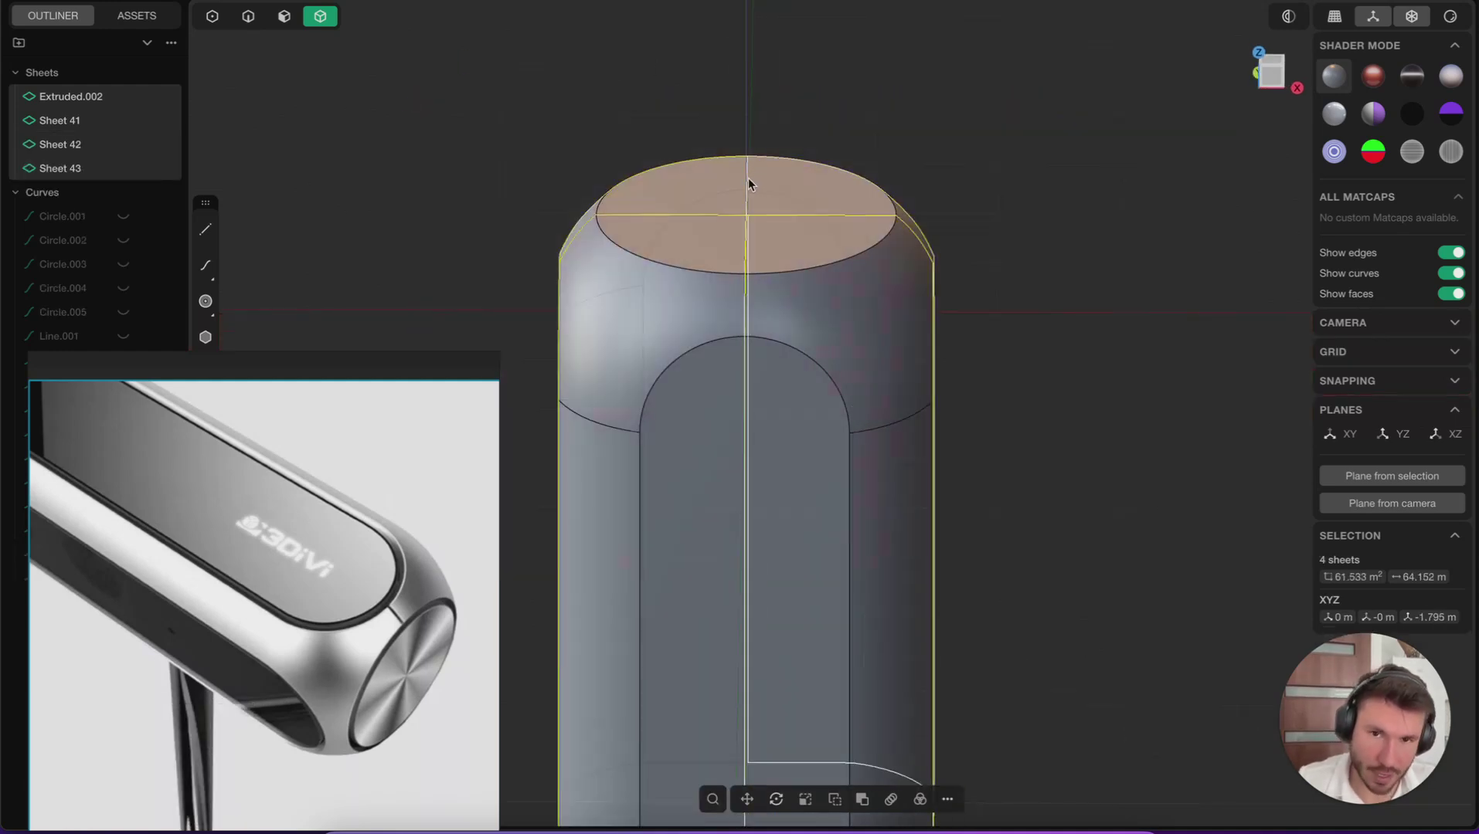
key(j)
Hide the edge display to show the joined body's smooth shading.
key(shift+e)
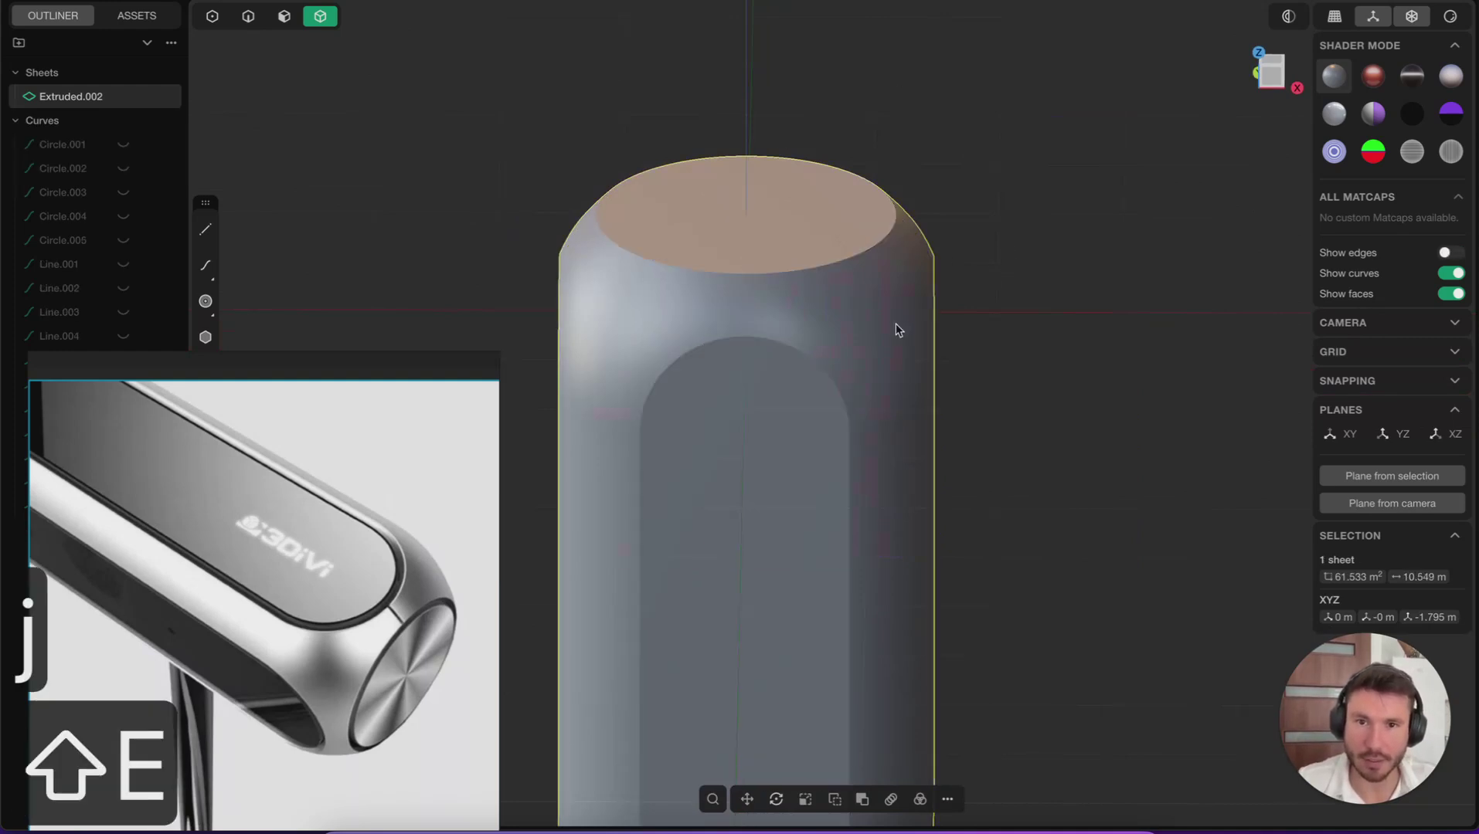
middle_drag(898, 329, 994, 338)
scroll(995, 338, down, 2)
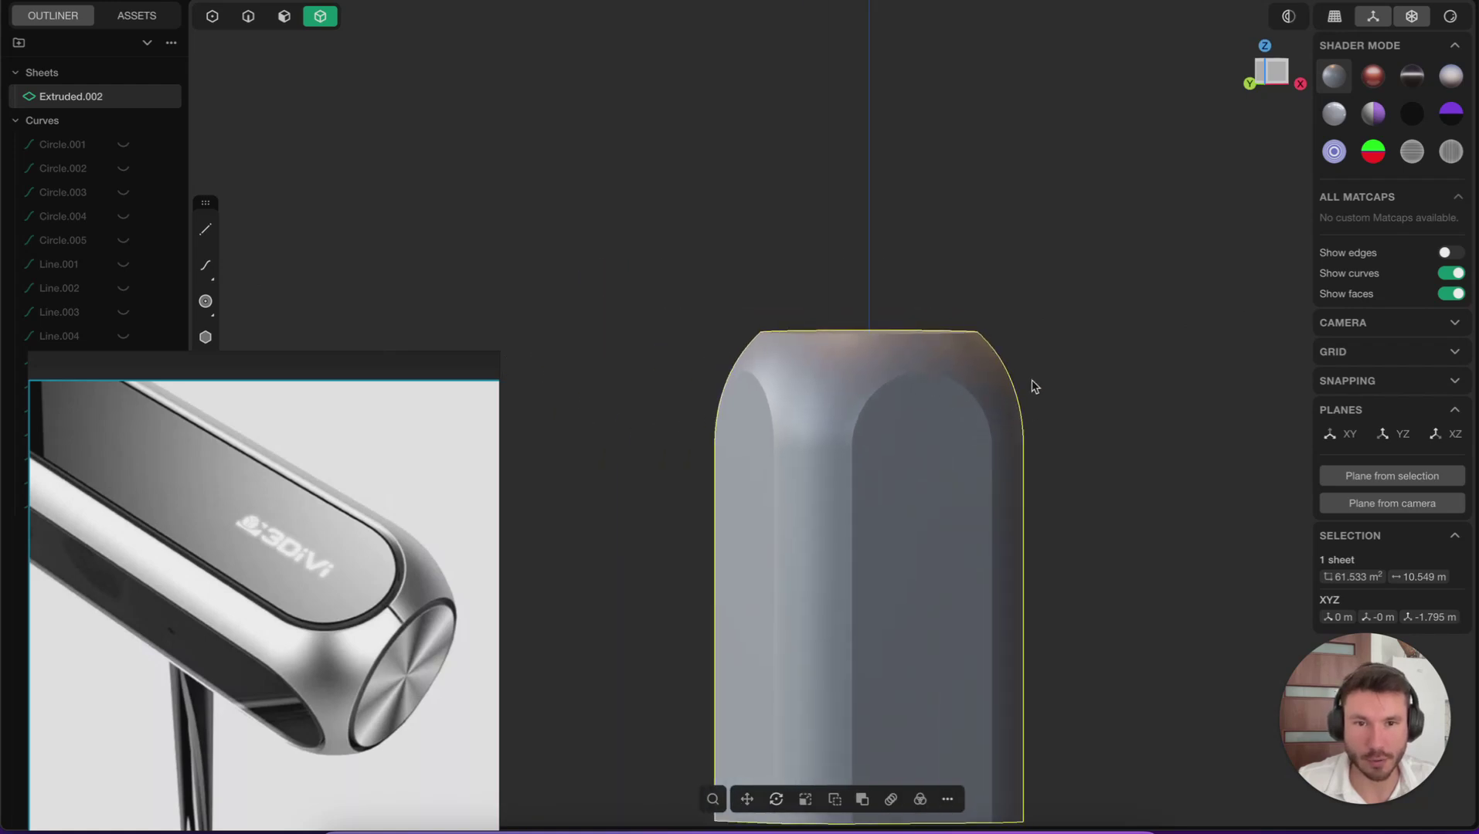
Mirror the joined sheet downward in the front view using a Freestyle horizontal mirror line across the middle of the flat front face.
key(alt+x)
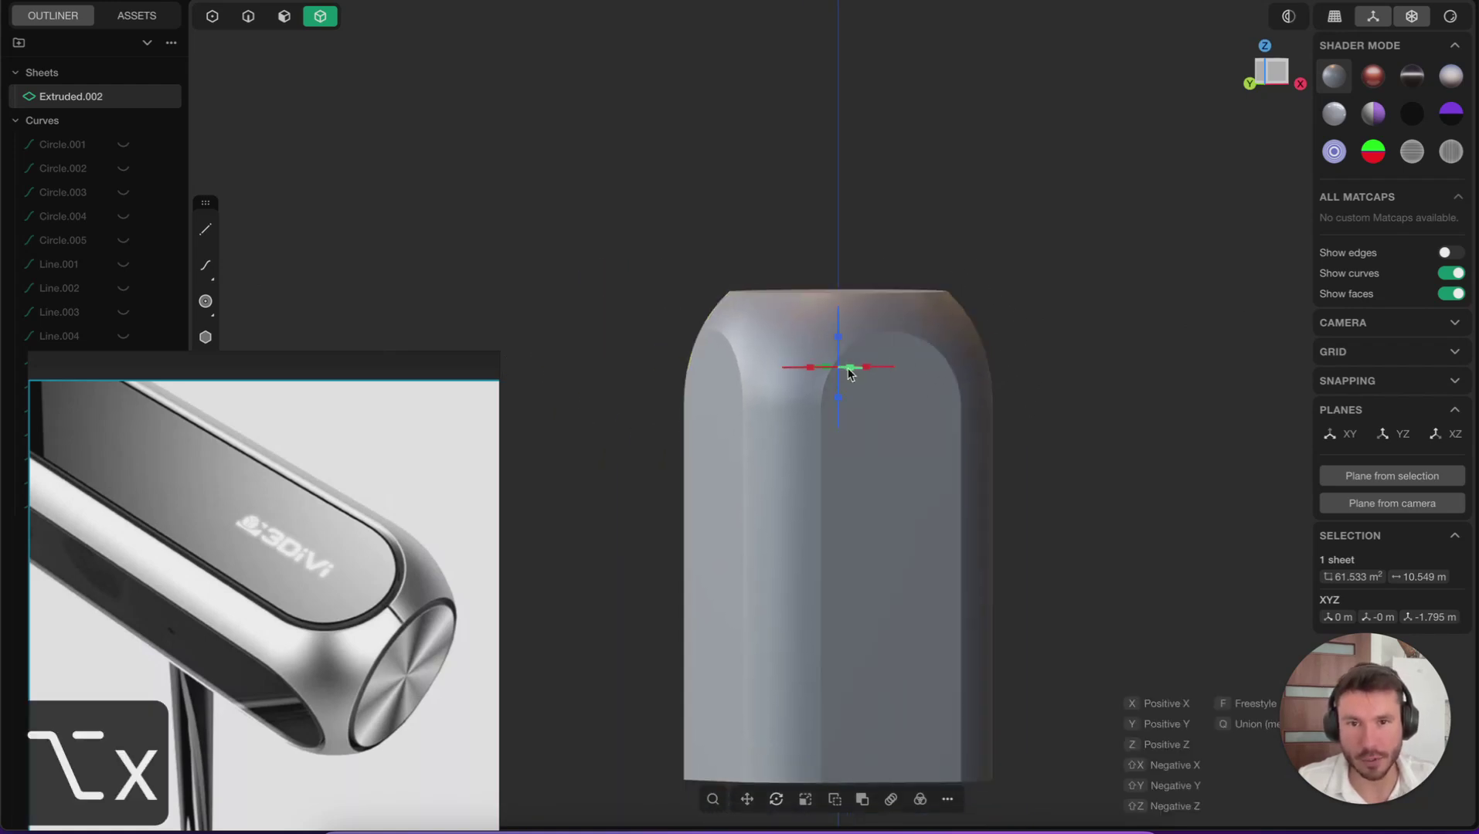
middle_drag(917, 386, 921, 418)
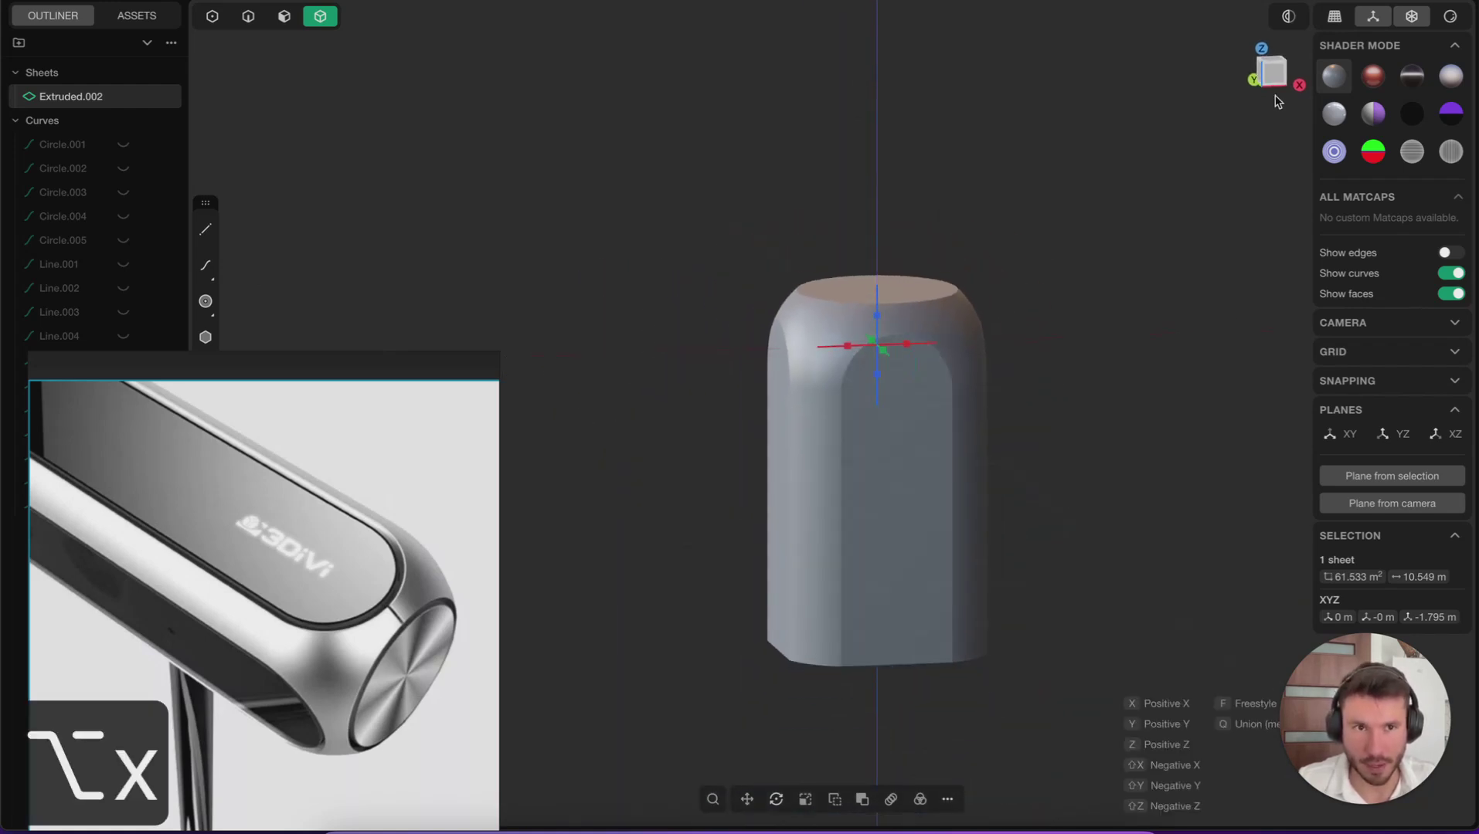
click(1276, 59)
middle_drag(875, 330, 943, 127)
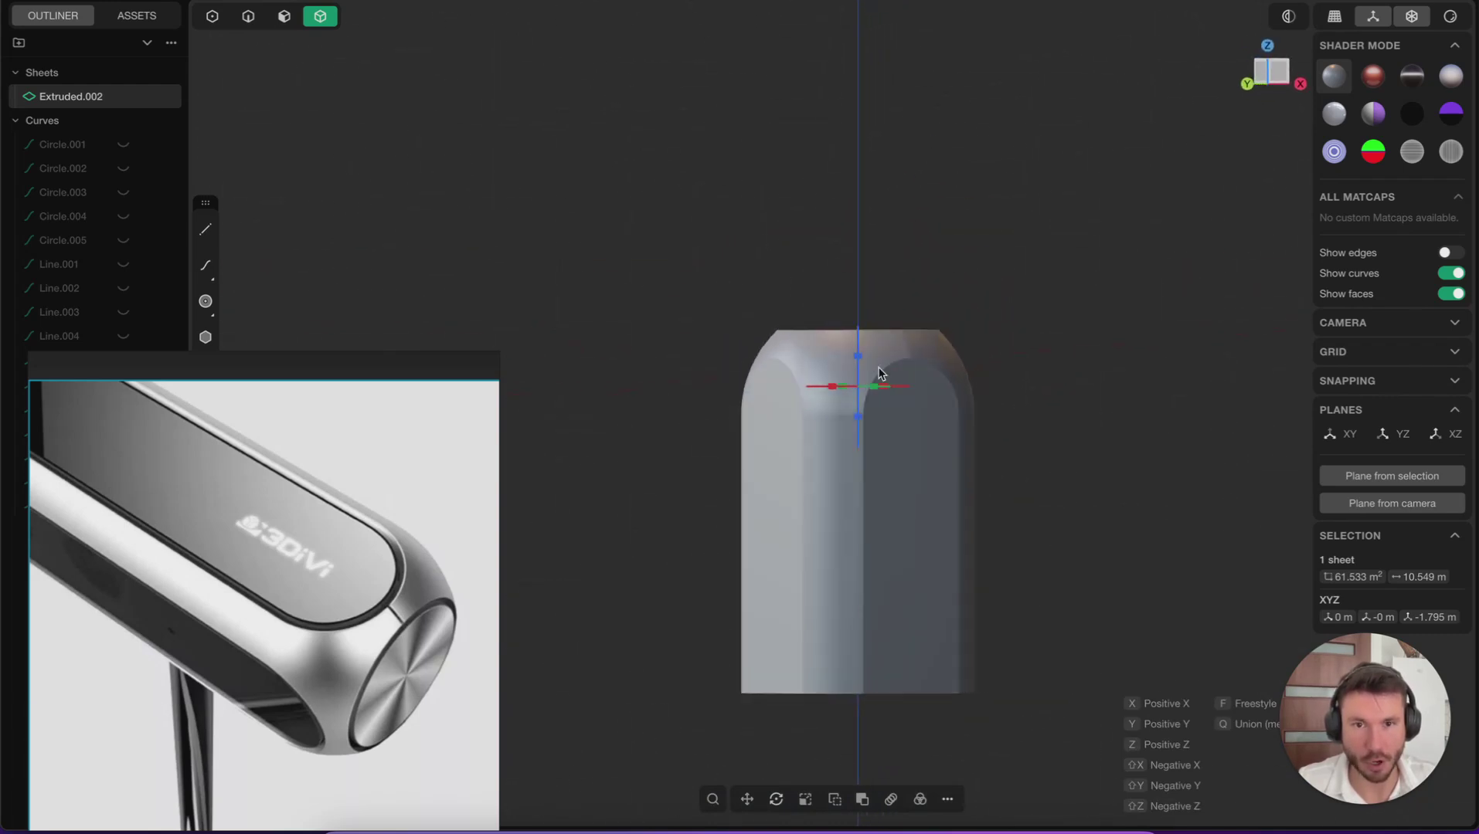
click(1280, 73)
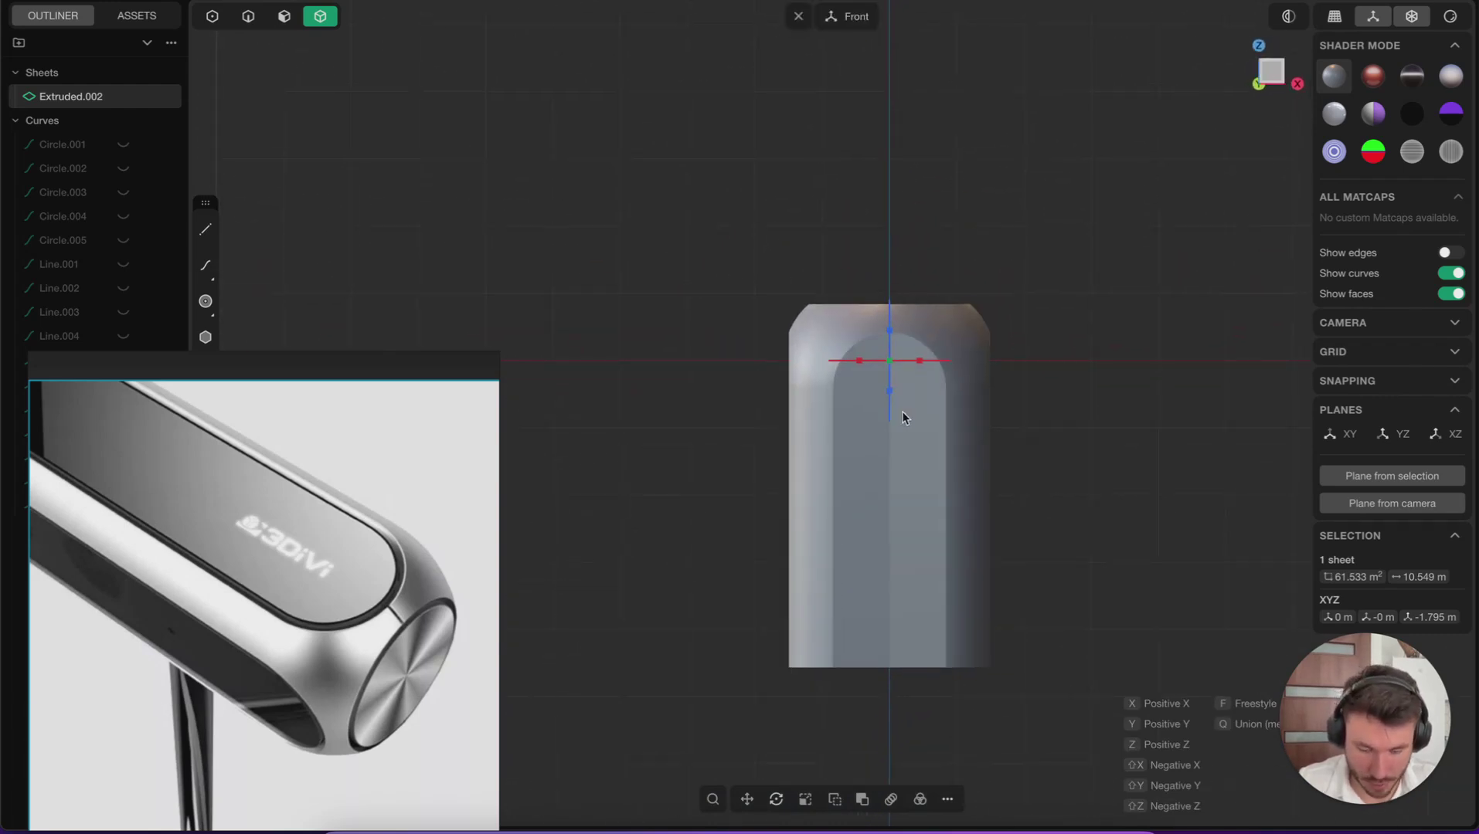
key(f)
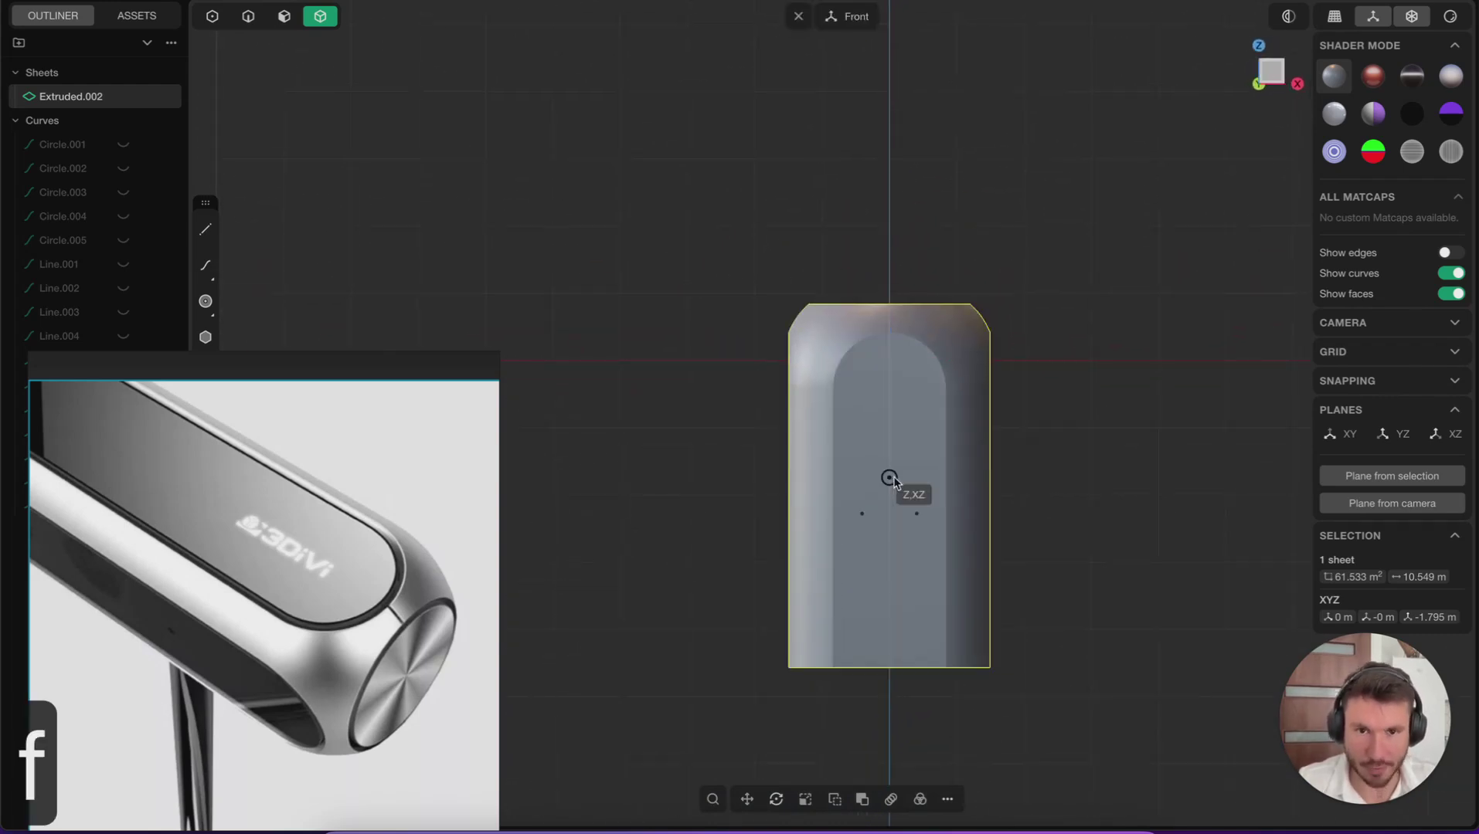
click(921, 514)
key(b)
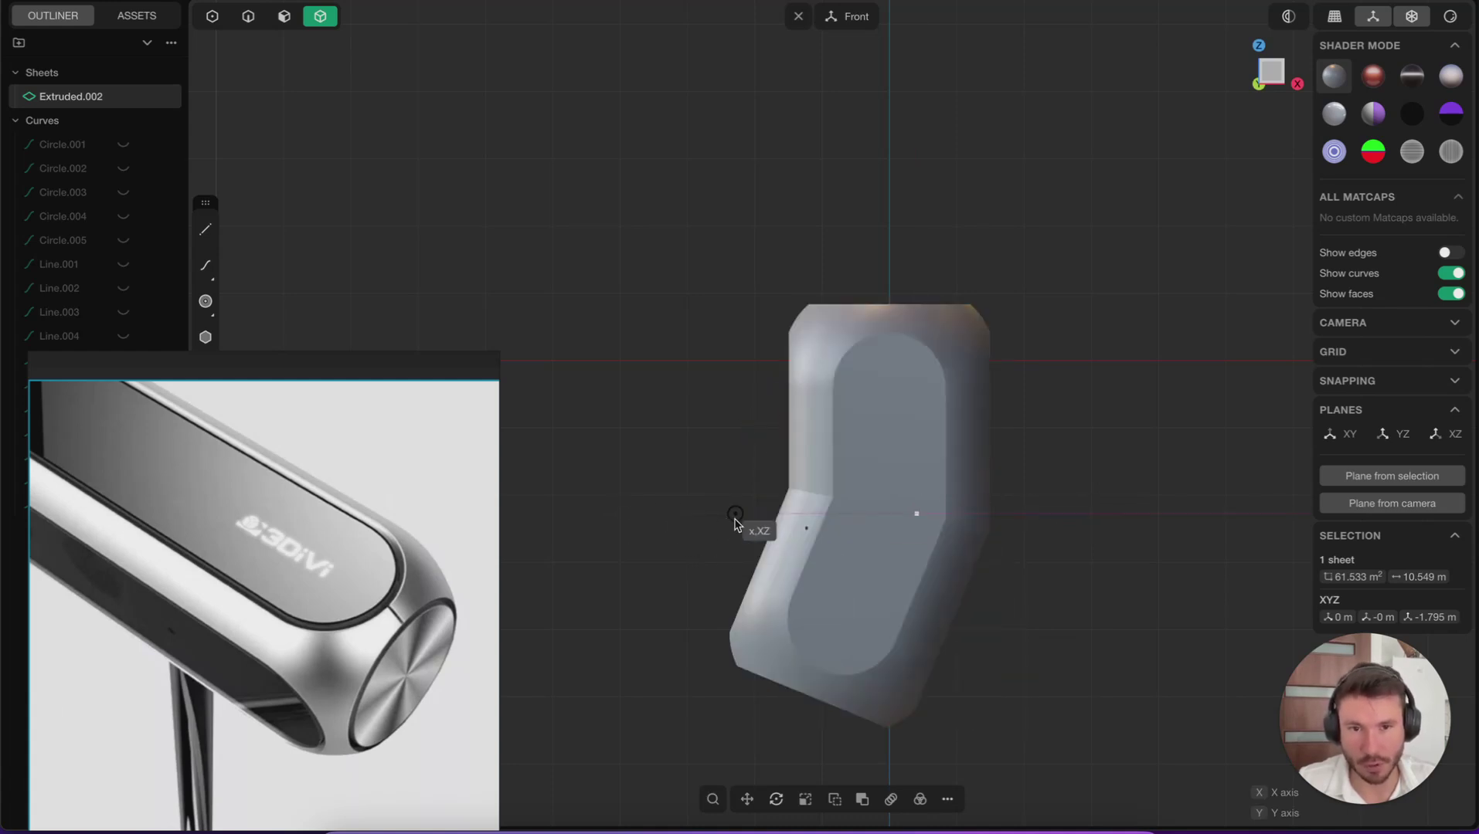
click(912, 464)
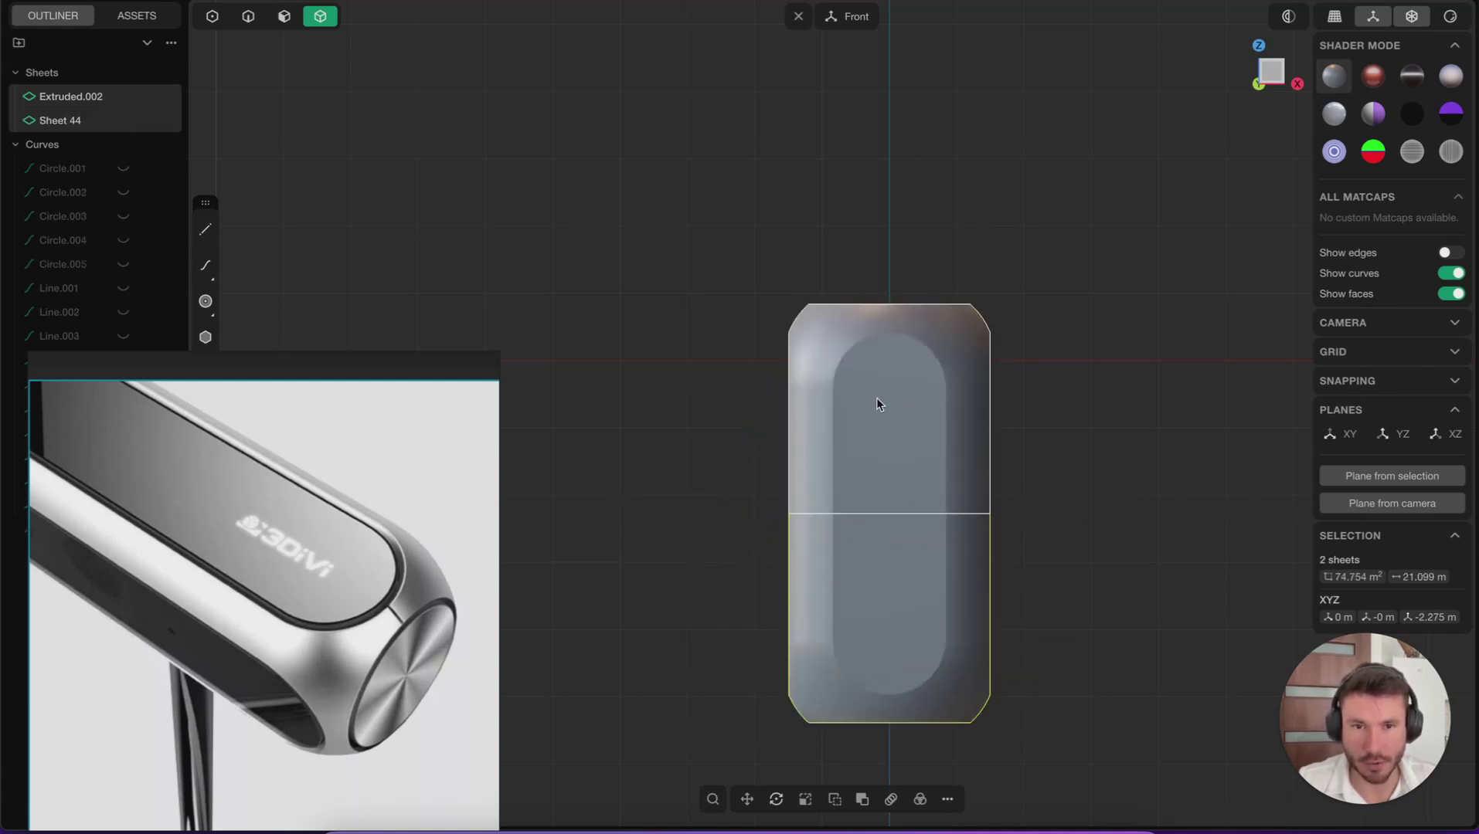
Join the upper and lower mirrored sheets into one closed solid and clear the selection.
middle_drag(878, 403, 931, 456)
key(j)
click(1009, 356)
middle_drag(746, 338, 763, 359)
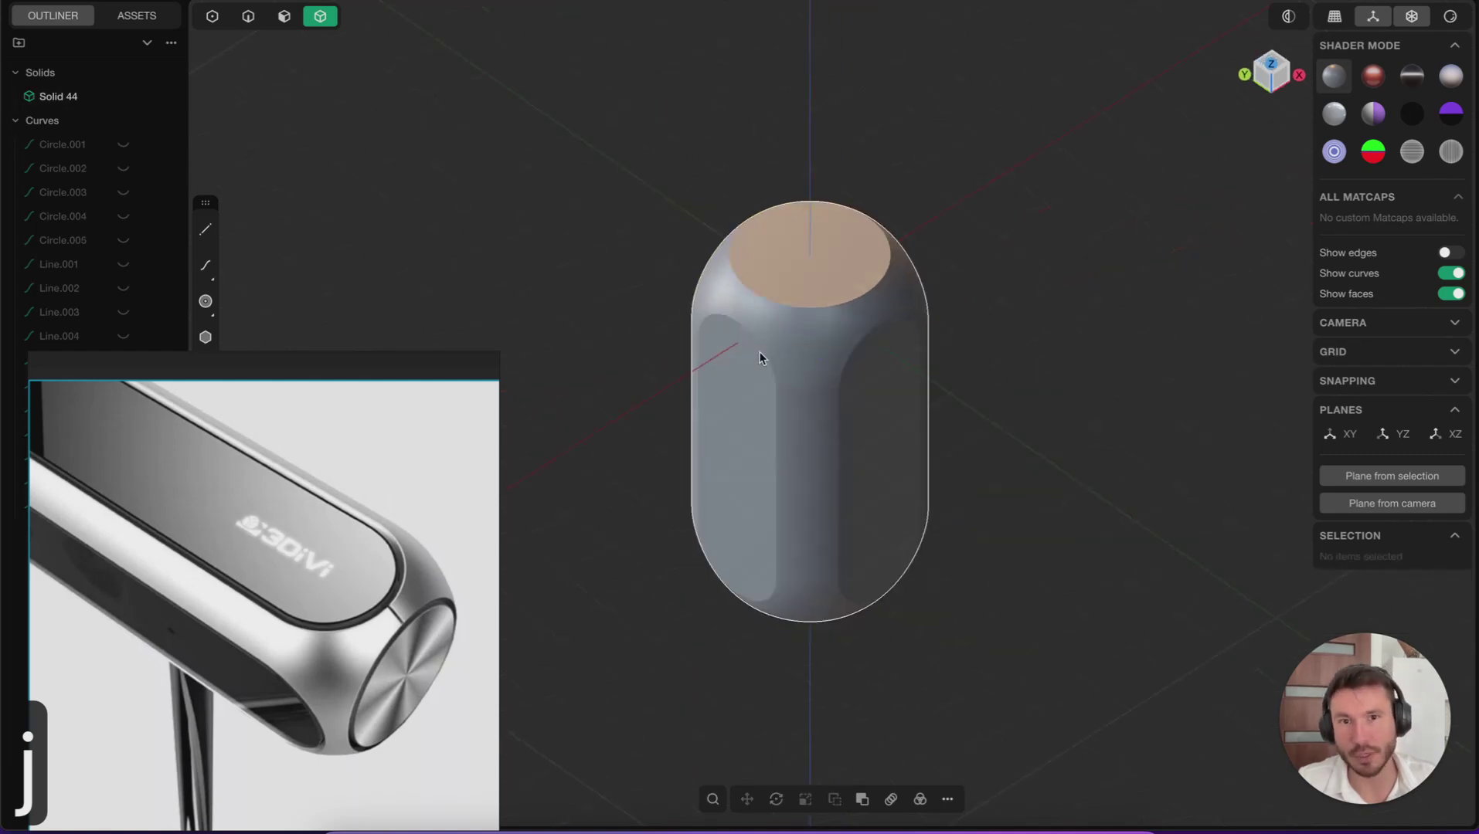
scroll(762, 359, up, 4)
Switch to Google Chrome and look through the Plasticity course bundles, their features and their included courses.
click(379, 600)
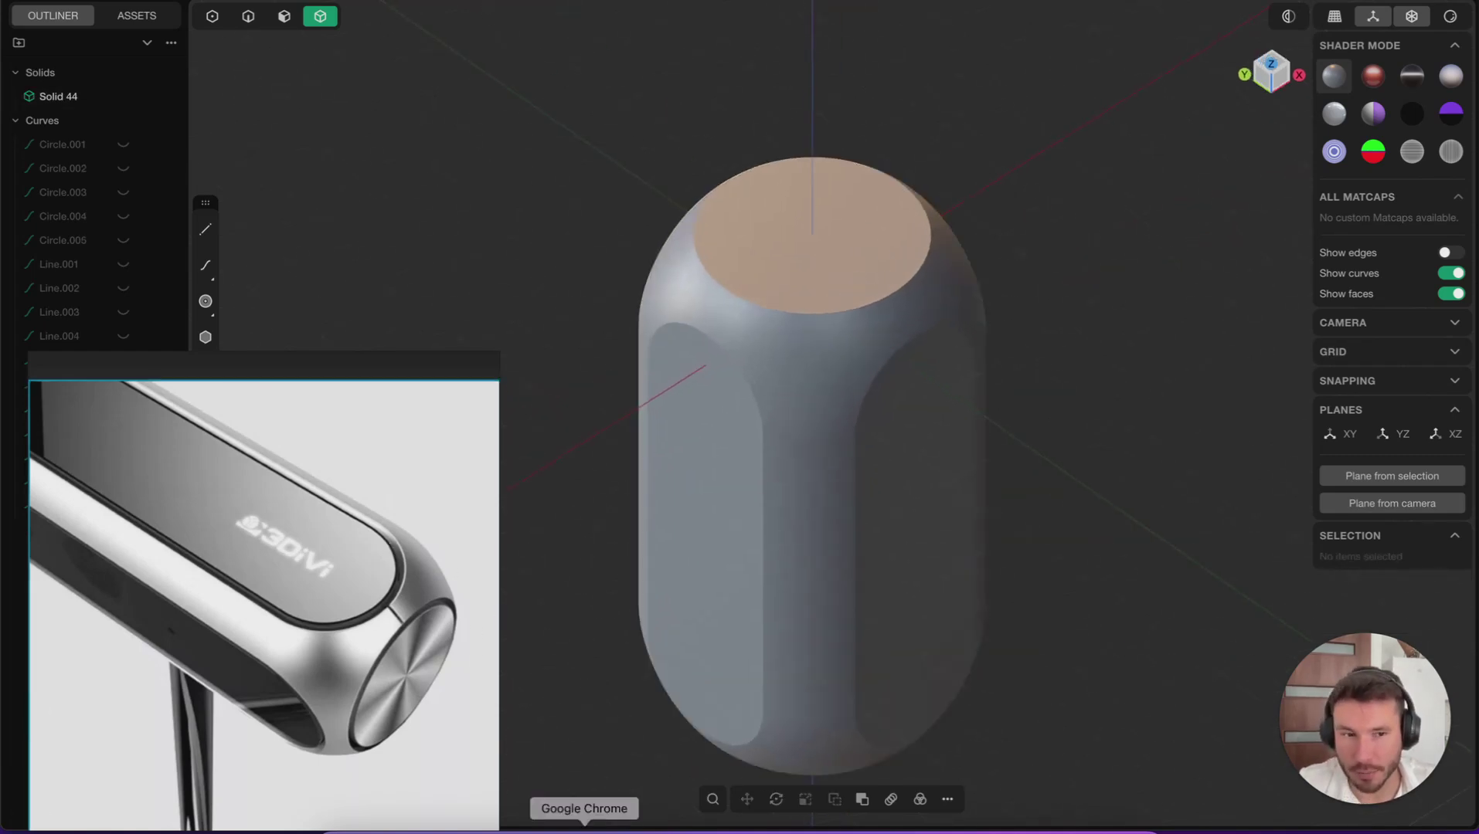
click(585, 830)
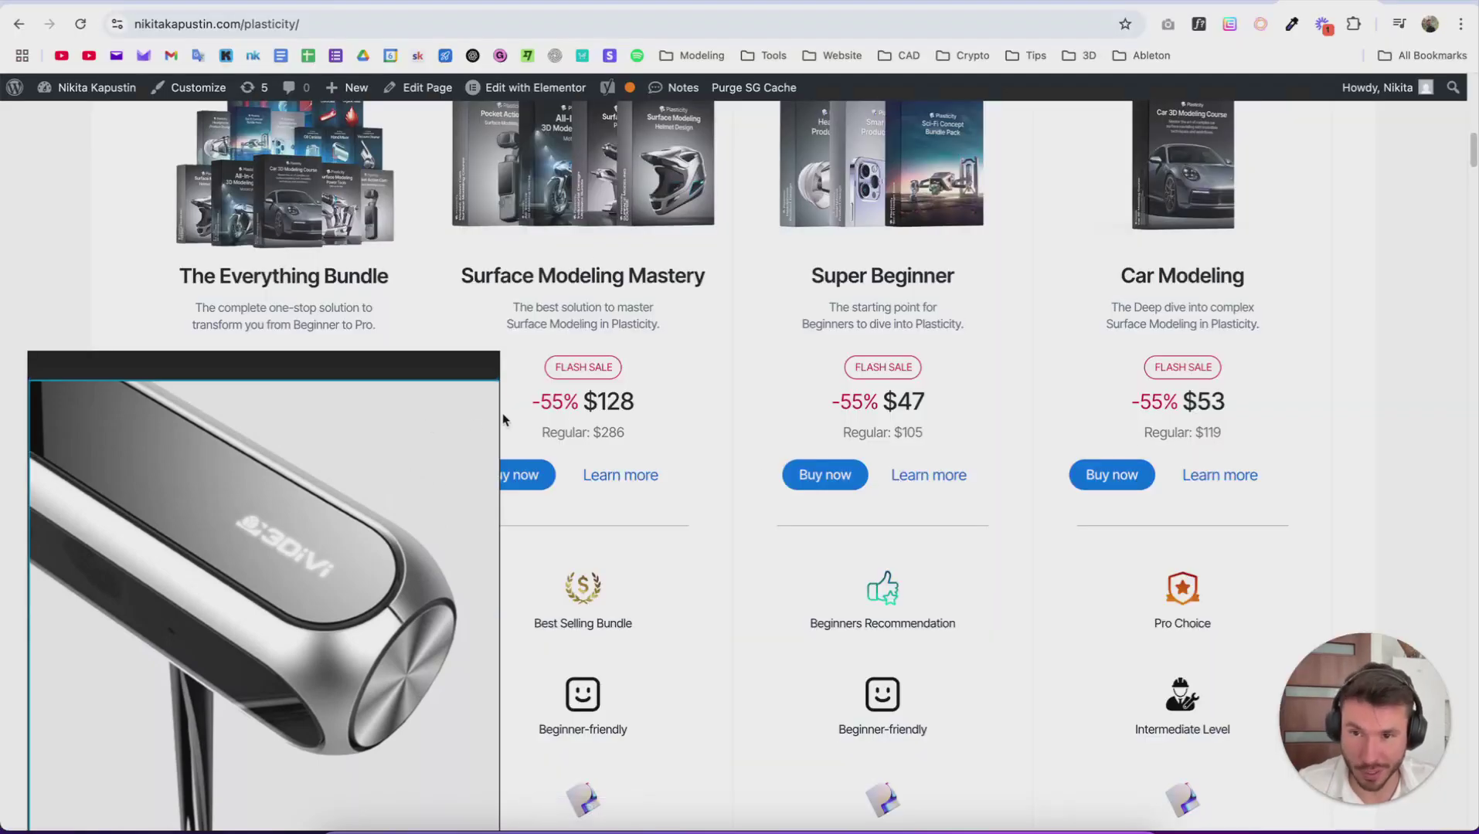
scroll(1059, 244, down, 4)
scroll(1067, 244, up, 6)
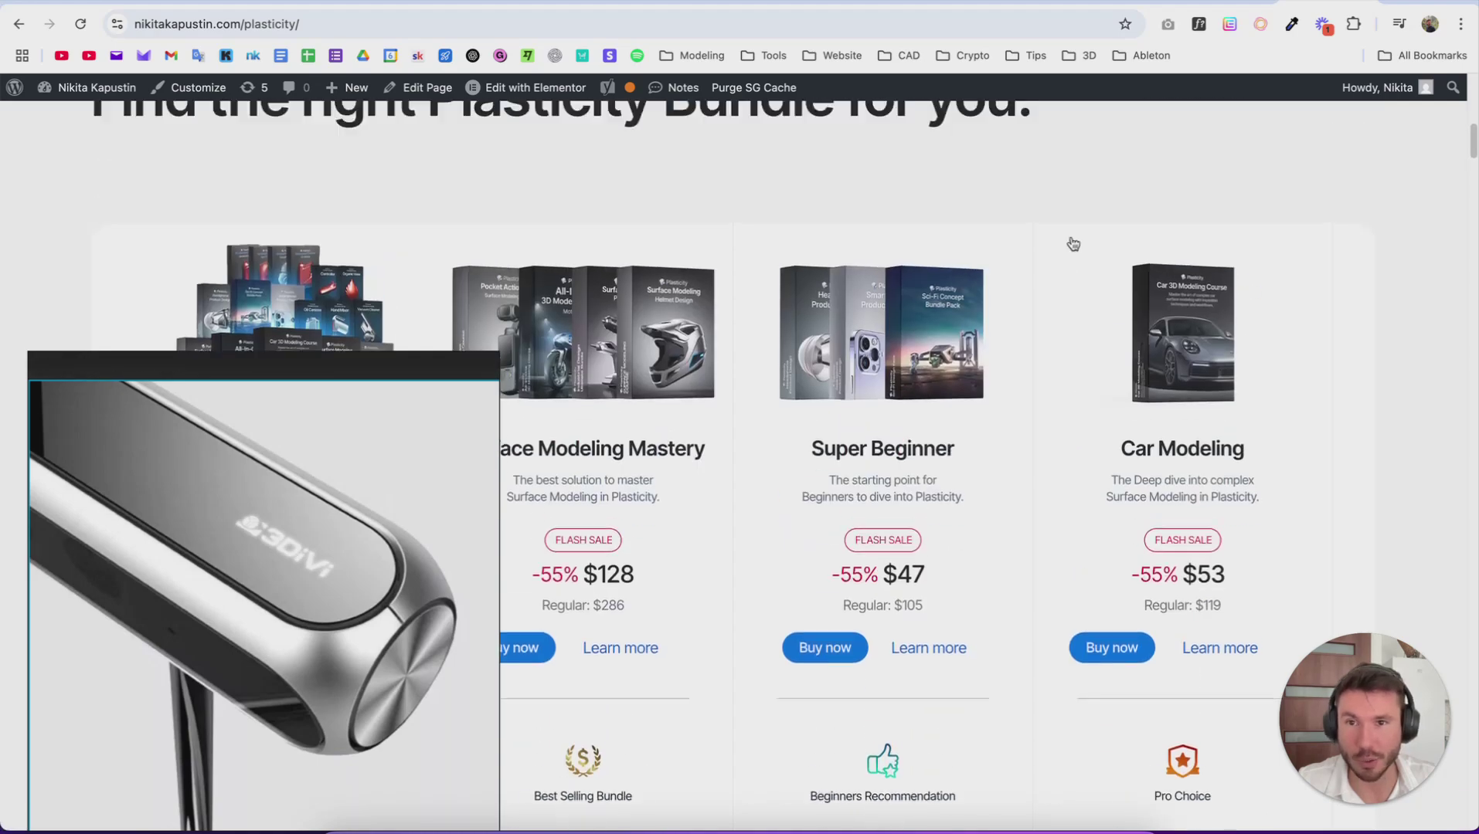
scroll(1070, 244, down, 2)
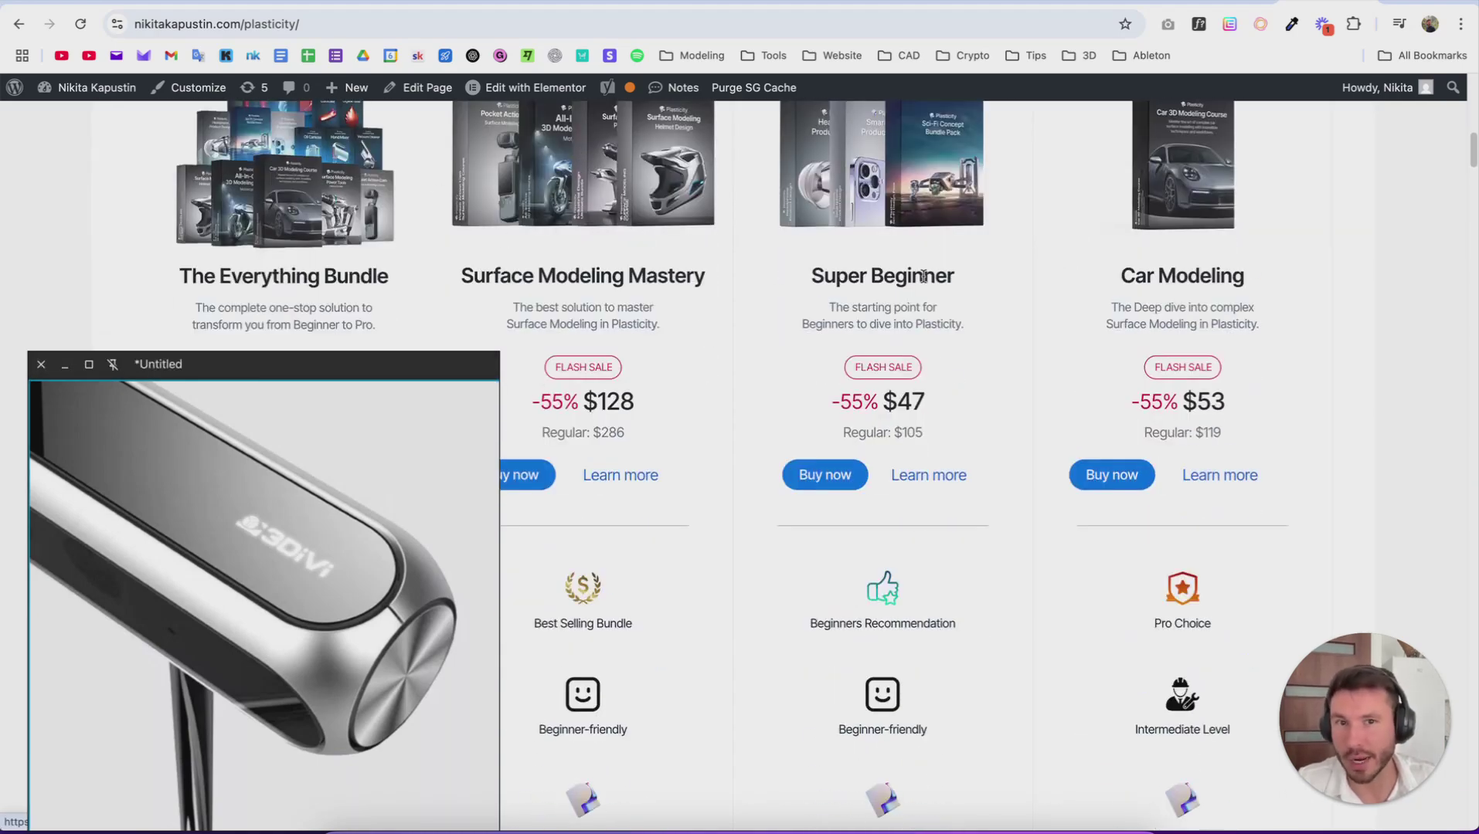
scroll(1066, 394, down, 15)
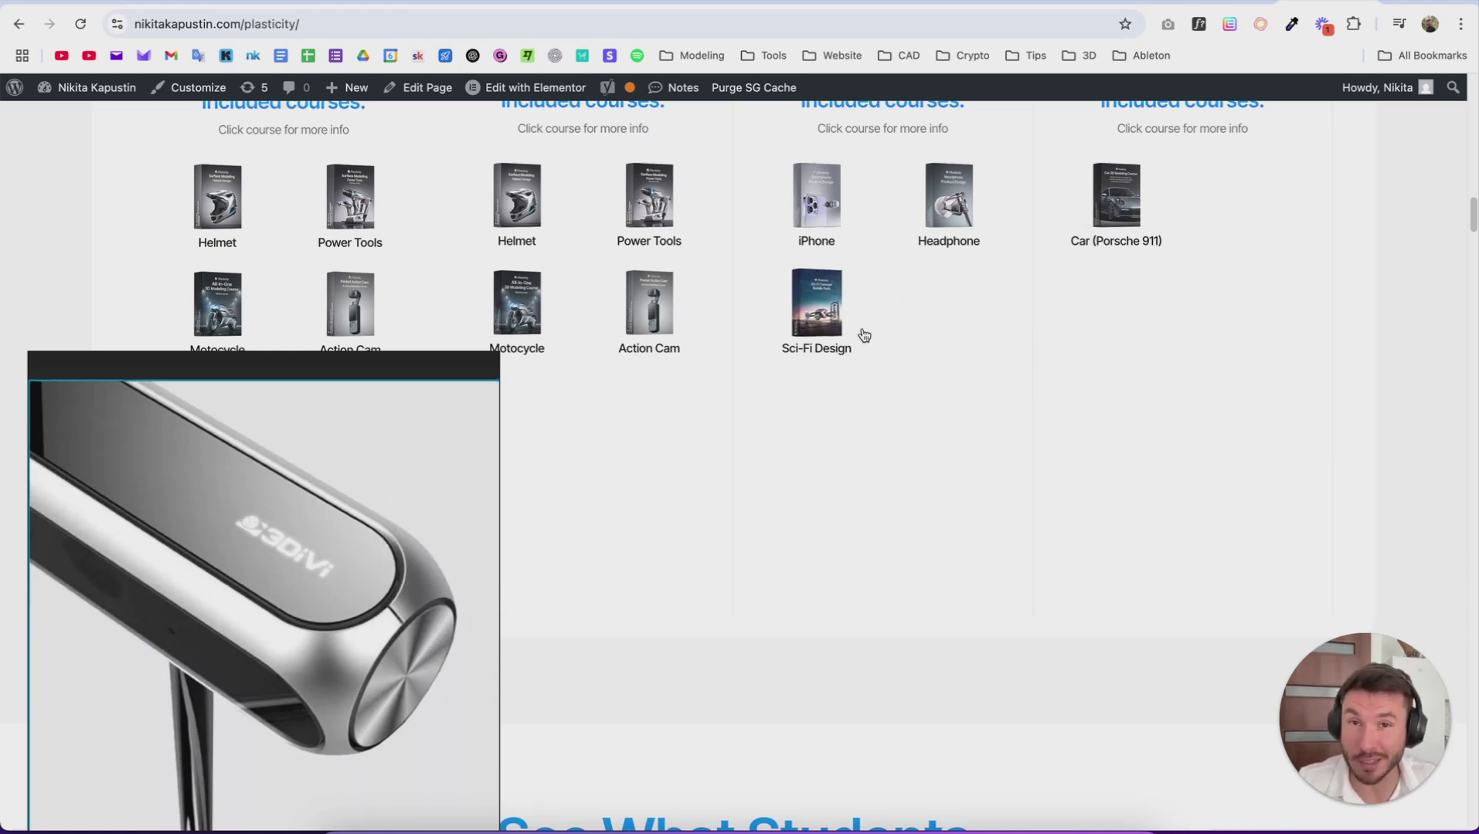
scroll(931, 415, up, 8)
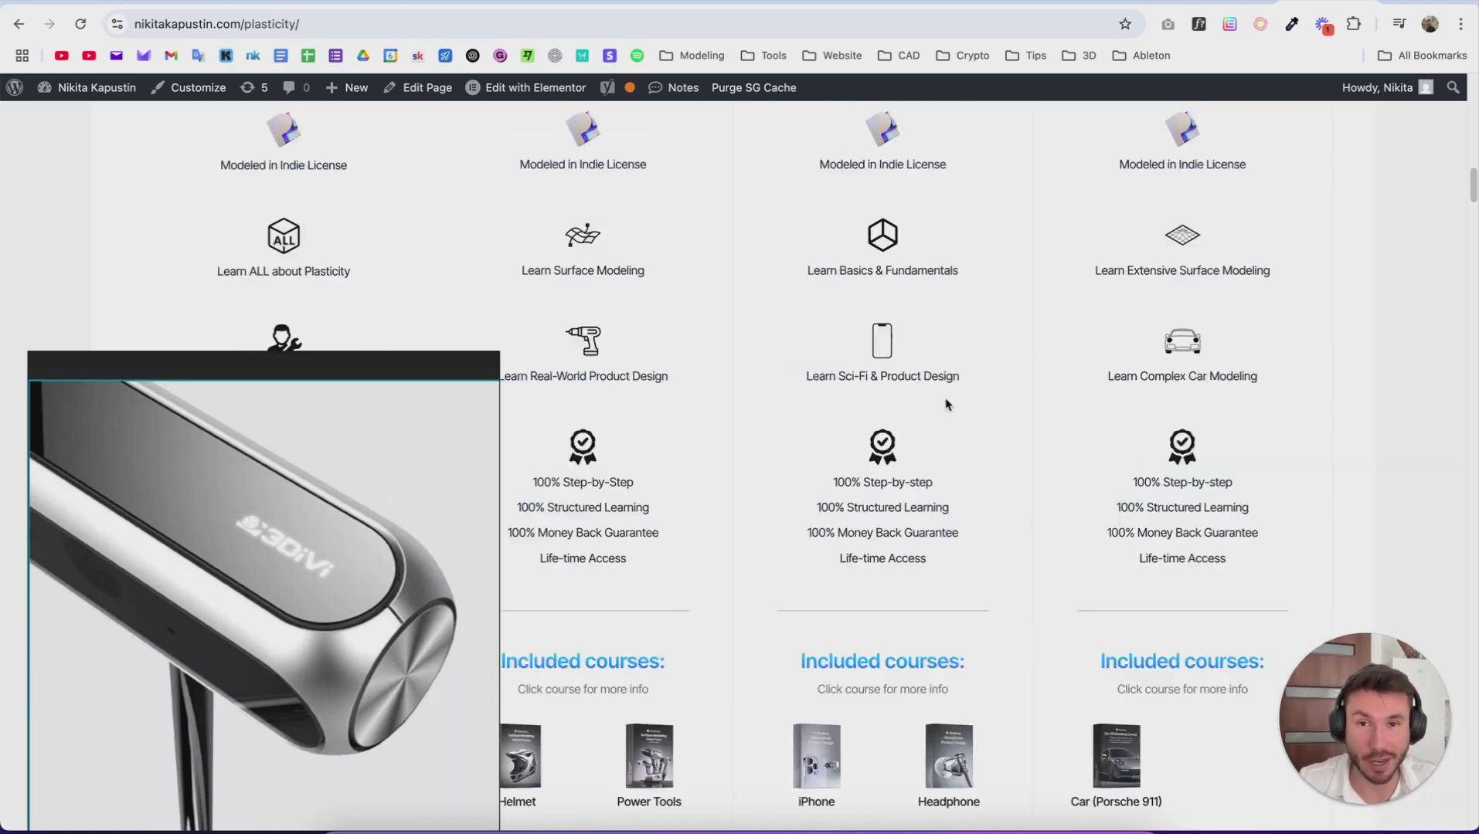
scroll(948, 403, down, 8)
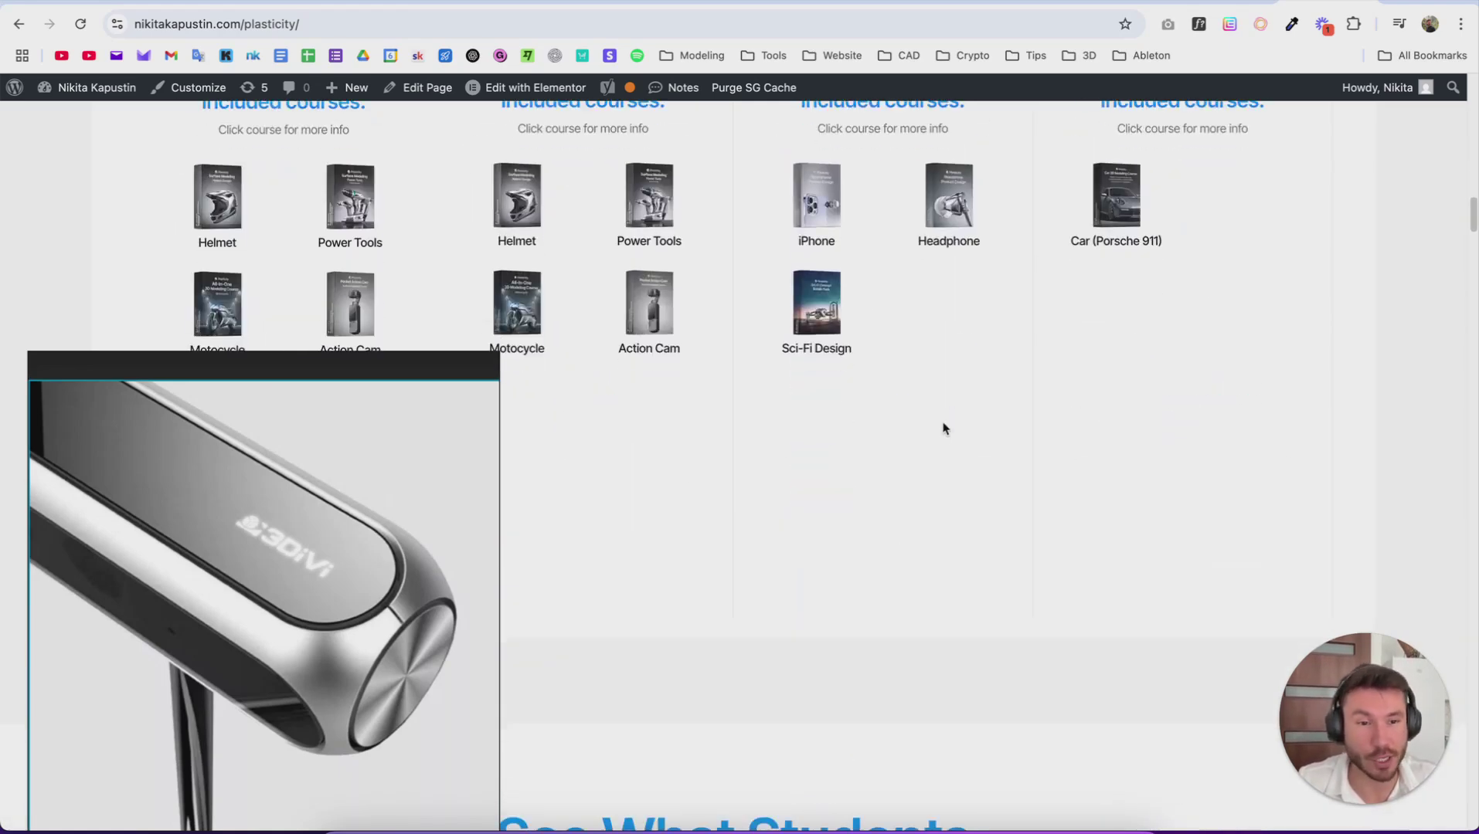